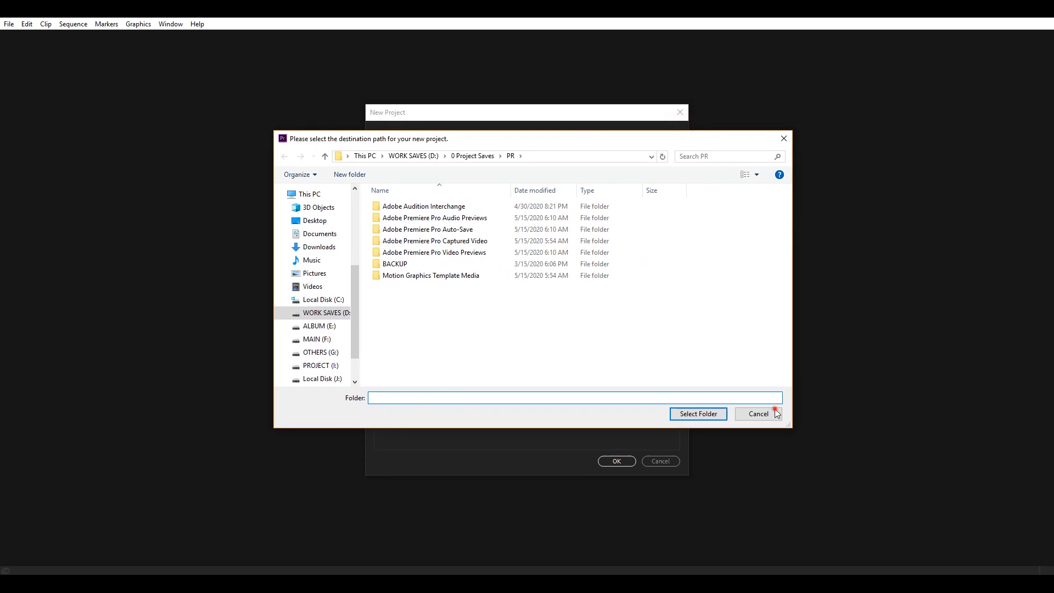
- Create the project Tutorial in the PR folder under 0 Project Saves, overwriting the existing project of that name
click(621, 460)
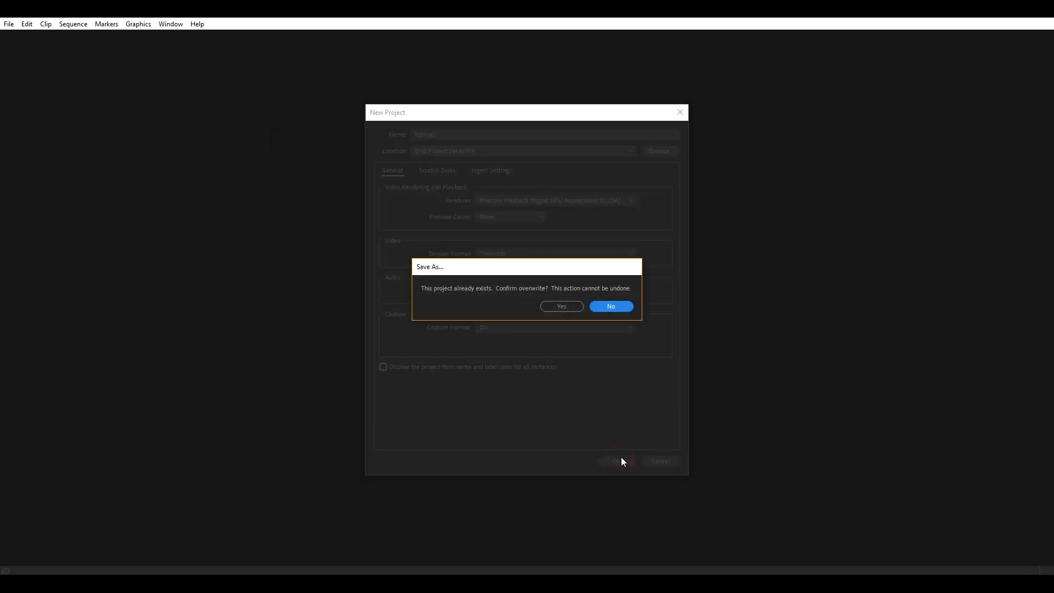
mouse_move(537, 270)
mouse_down()
mouse_move(476, 262)
mouse_move(528, 261)
mouse_up()
click(555, 297)
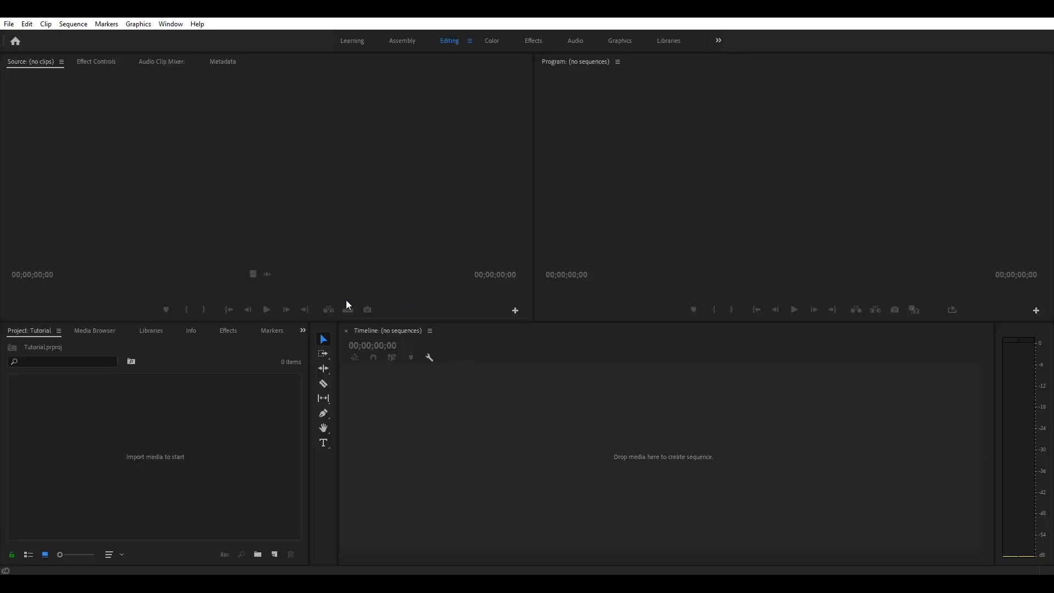
click(384, 190)
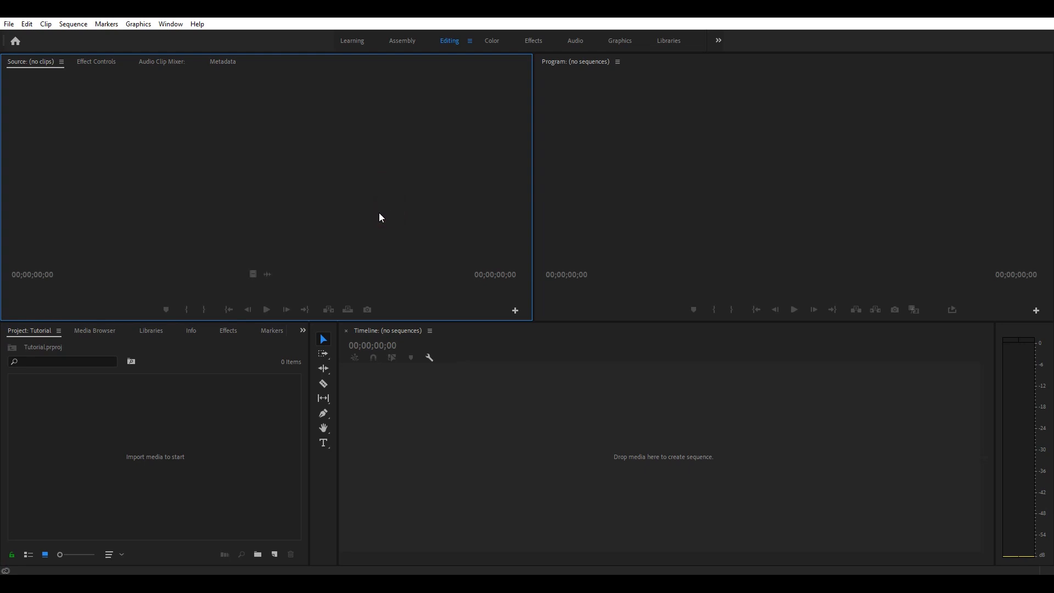
click(224, 430)
click(726, 416)
click(732, 233)
click(396, 200)
click(513, 395)
click(629, 439)
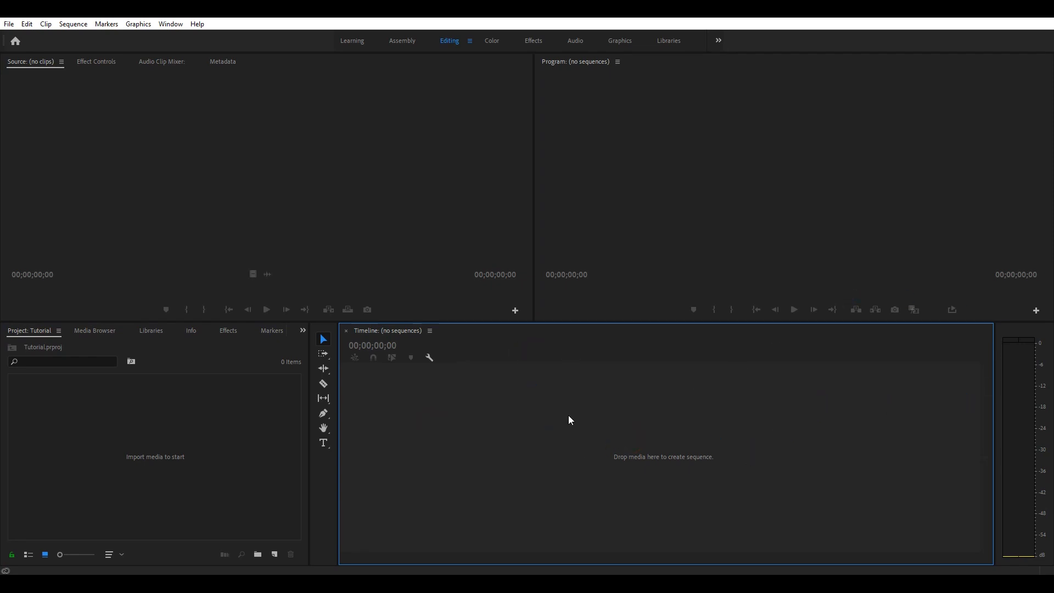
click(773, 201)
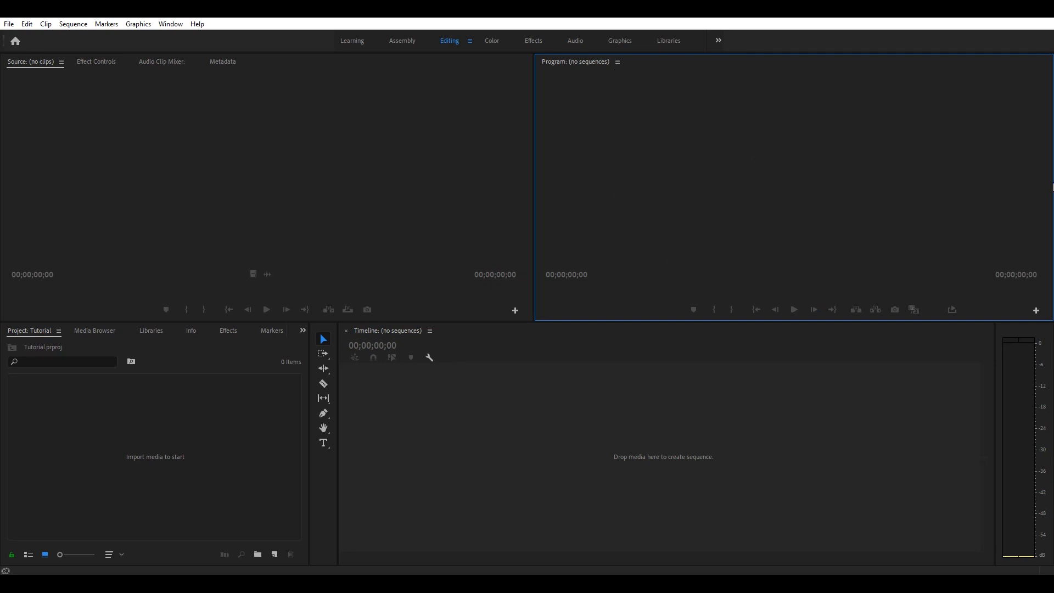
click(171, 456)
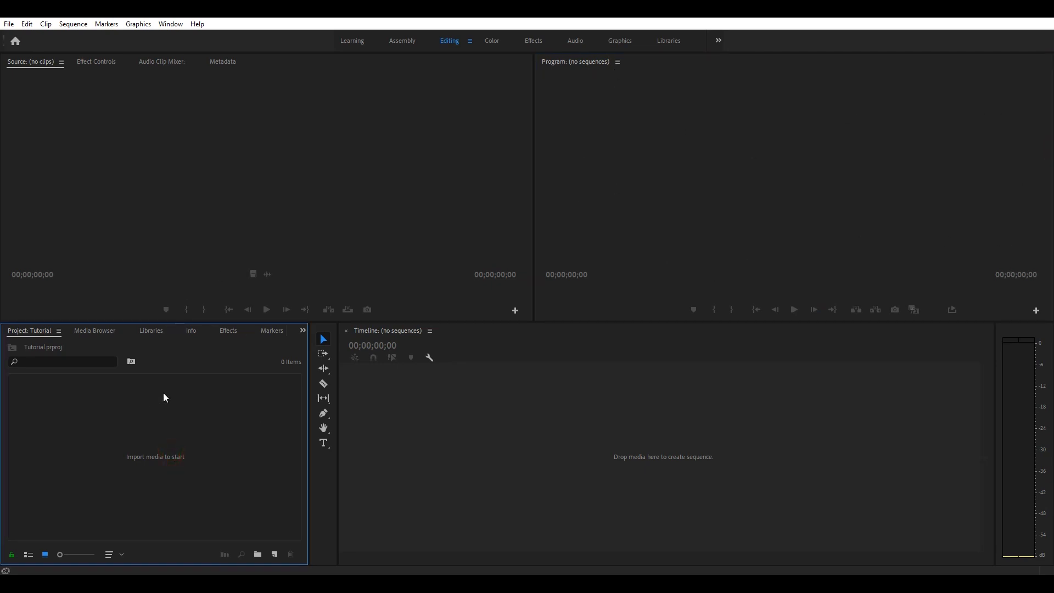
click(233, 194)
click(110, 62)
click(195, 450)
click(729, 258)
click(187, 432)
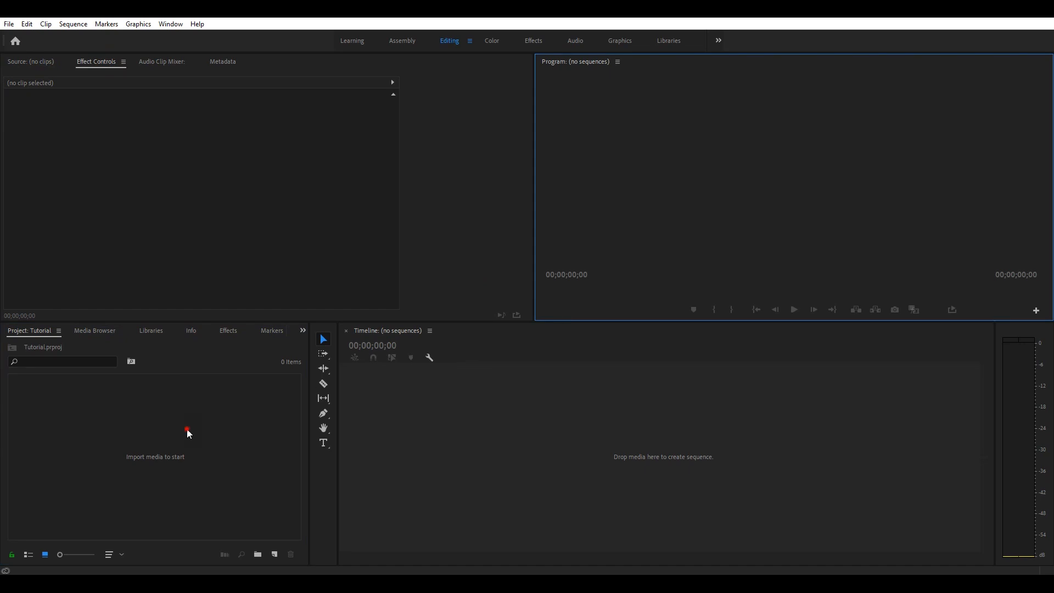
click(272, 237)
click(202, 431)
click(313, 254)
click(214, 407)
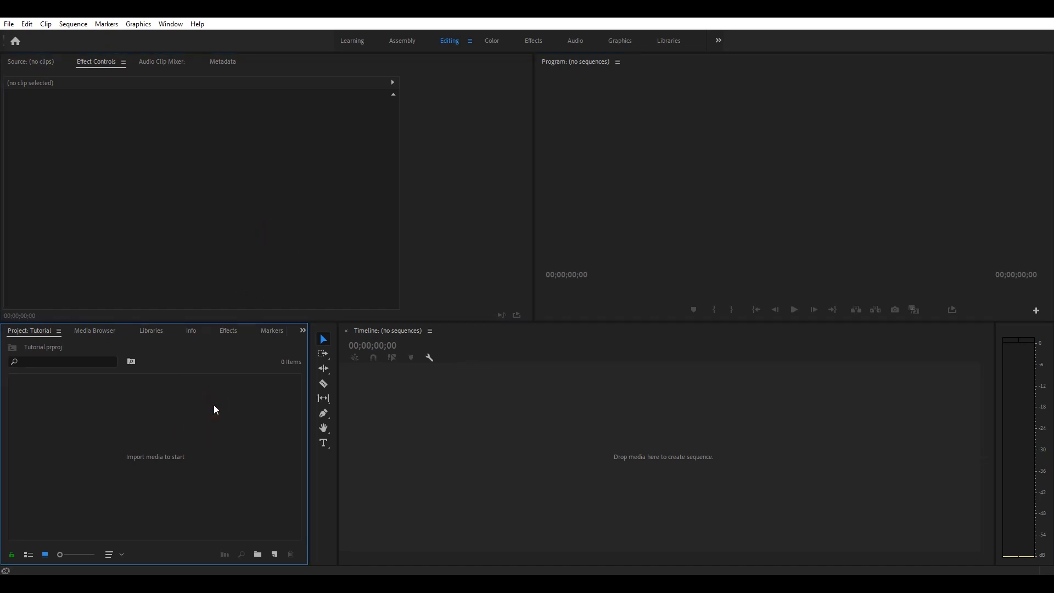
click(498, 233)
- Move the Project panel into the same group as the Source monitor and Effect Controls
click(202, 419)
drag(26, 334, 412, 66)
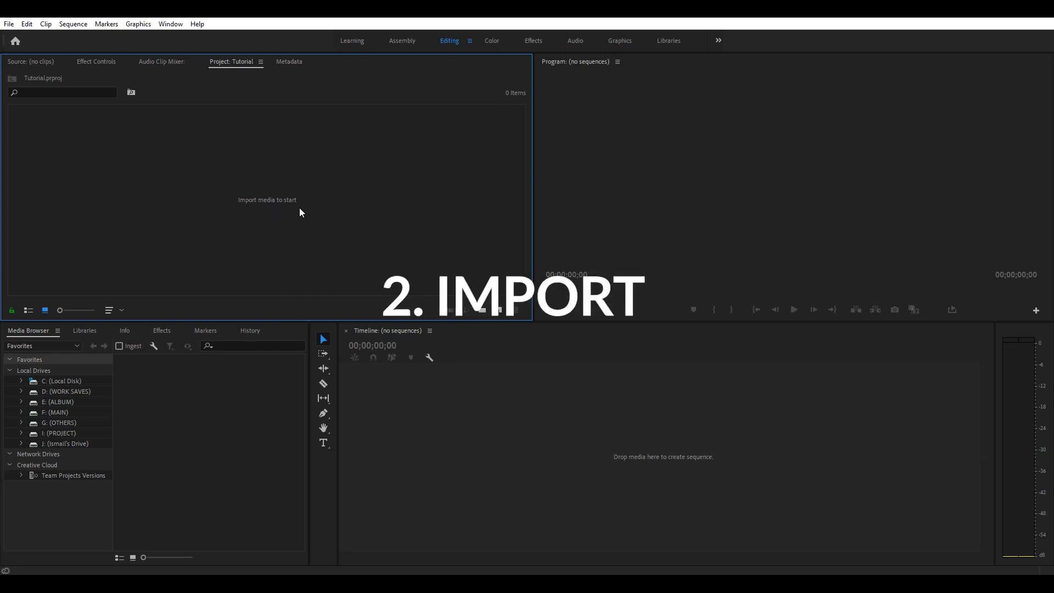
- Import all the MP4 clips plus Music.mp3 and narasi.wav from the WORK MEDIA folder into the project
double_click(270, 200)
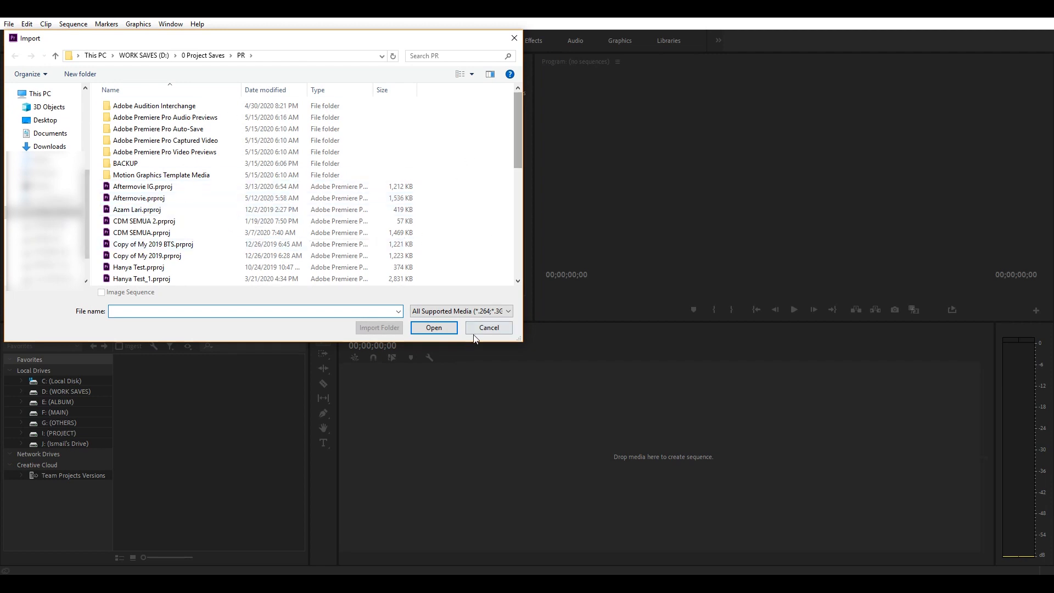
click(476, 330)
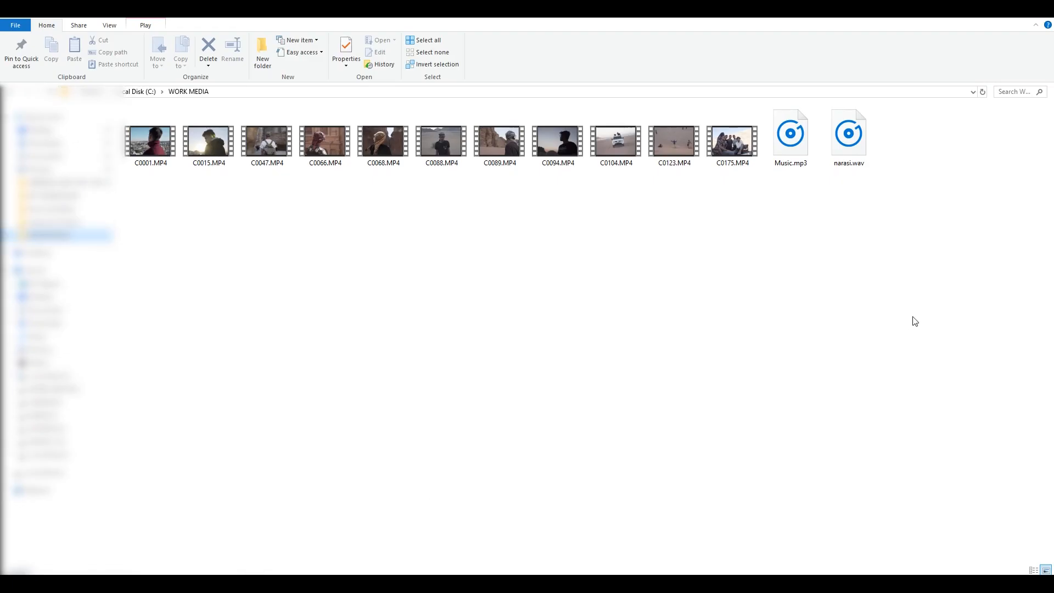
drag(914, 299, 163, 134)
drag(669, 142, 346, 187)
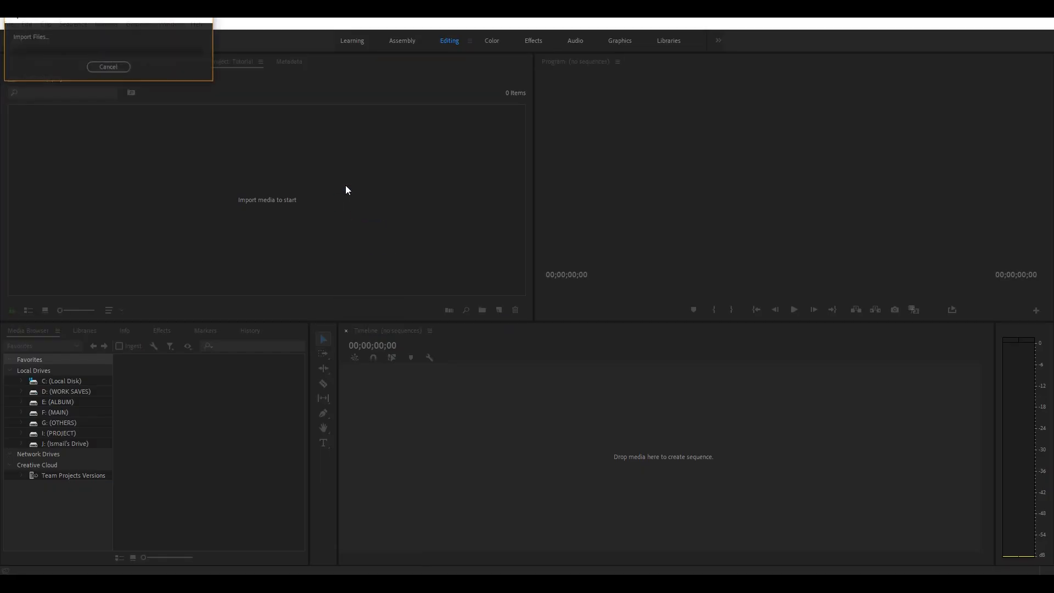
click(424, 252)
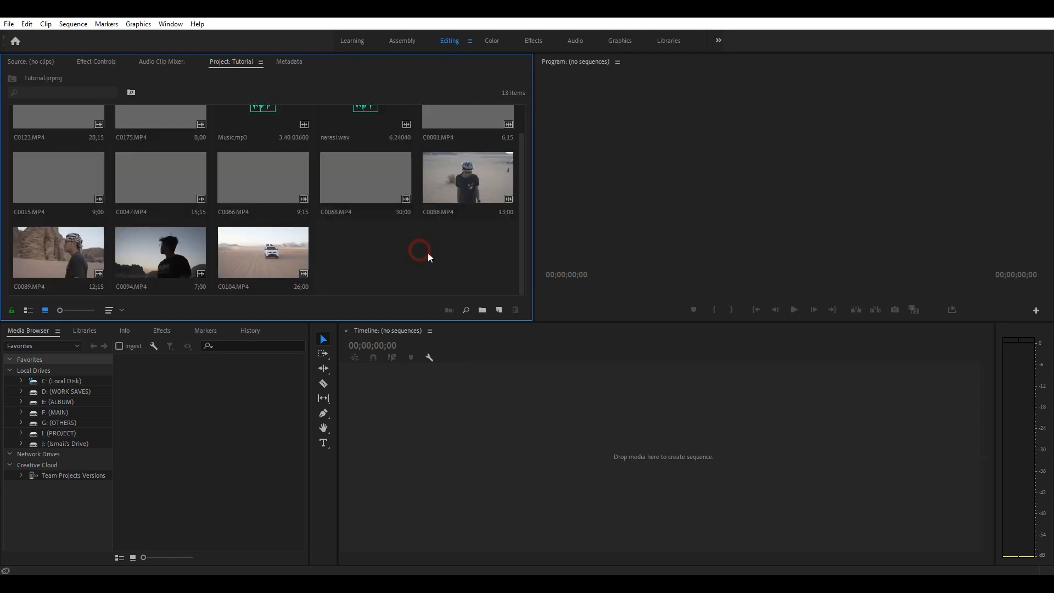
- Look through the imported video clips and audio files in the project
scroll(458, 272, up, 2)
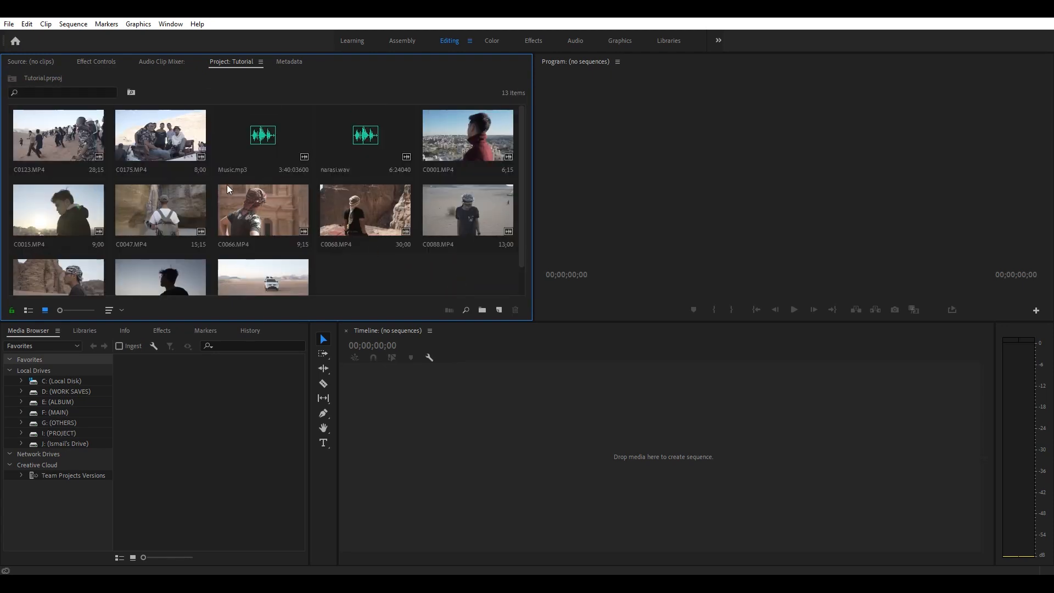
scroll(397, 232, down, 2)
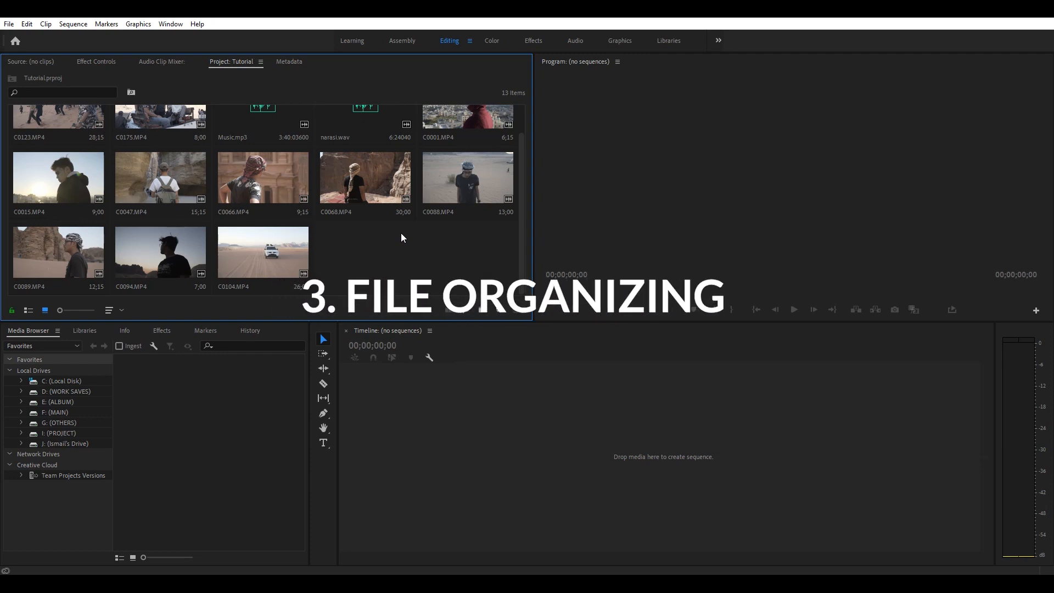
scroll(402, 234, up, 2)
scroll(412, 239, down, 2)
scroll(459, 269, up, 2)
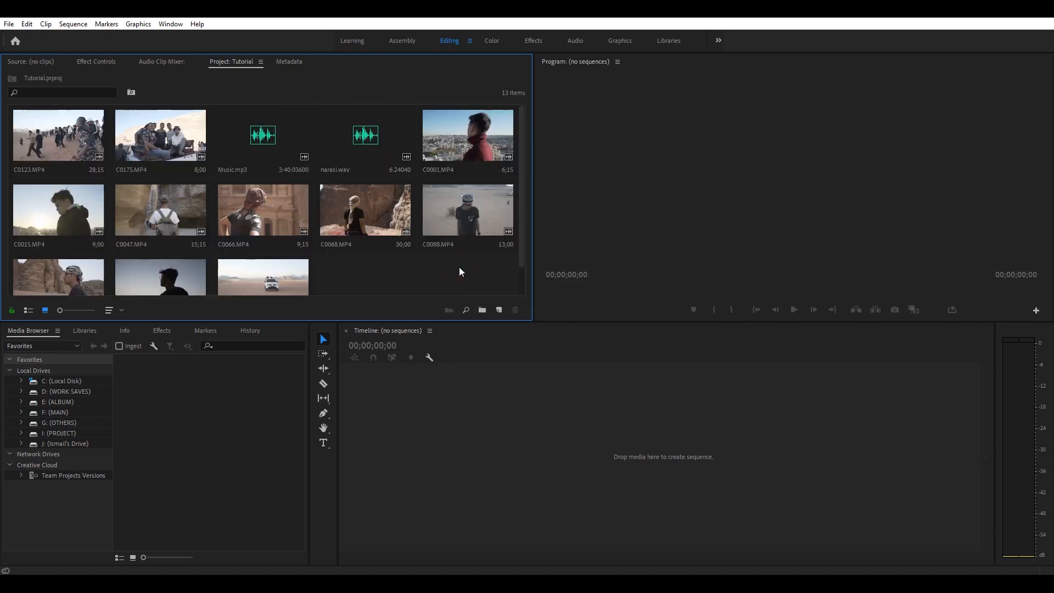
scroll(460, 269, down, 1)
scroll(460, 269, up, 1)
scroll(460, 276, down, 1)
scroll(460, 277, up, 1)
scroll(462, 274, down, 1)
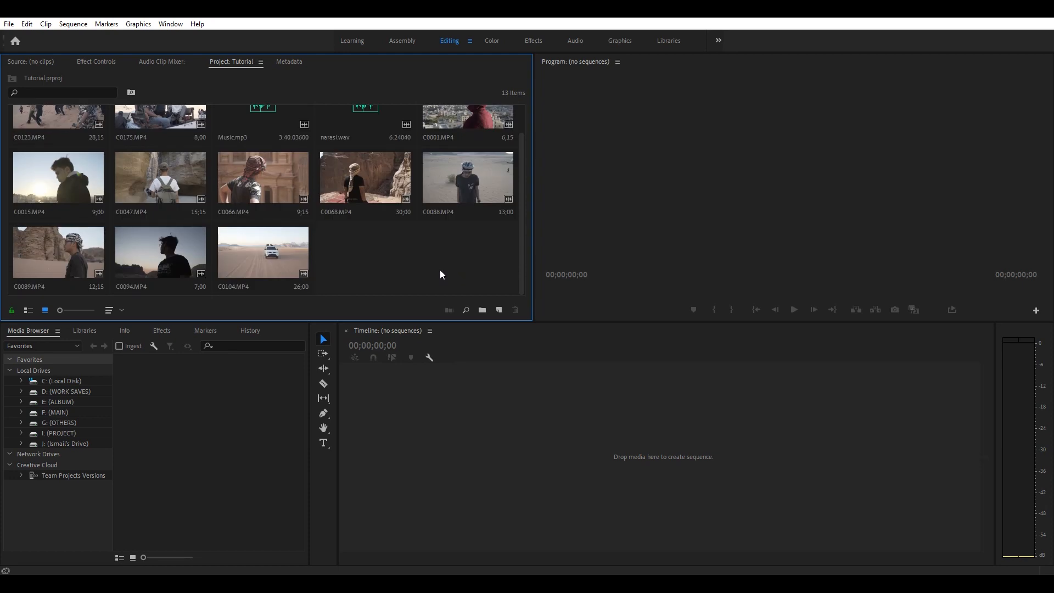
scroll(440, 270, up, 1)
scroll(456, 273, down, 1)
scroll(466, 275, up, 1)
scroll(464, 273, down, 1)
- Create two new bins in the project named Audio and Video
click(466, 266)
click(486, 309)
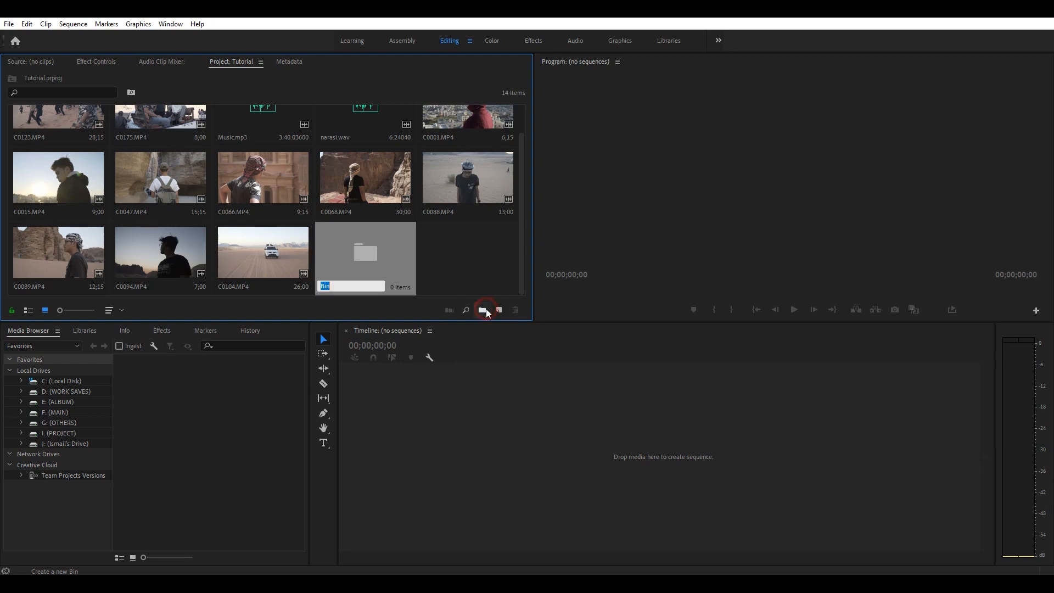
text(Audio)
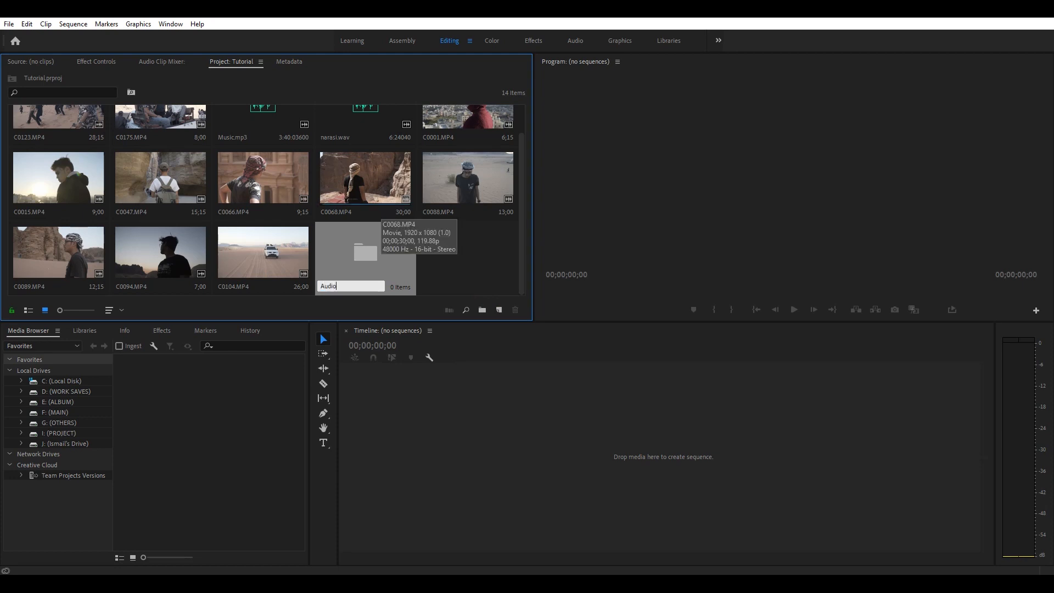
click(465, 256)
click(482, 310)
text(Video)
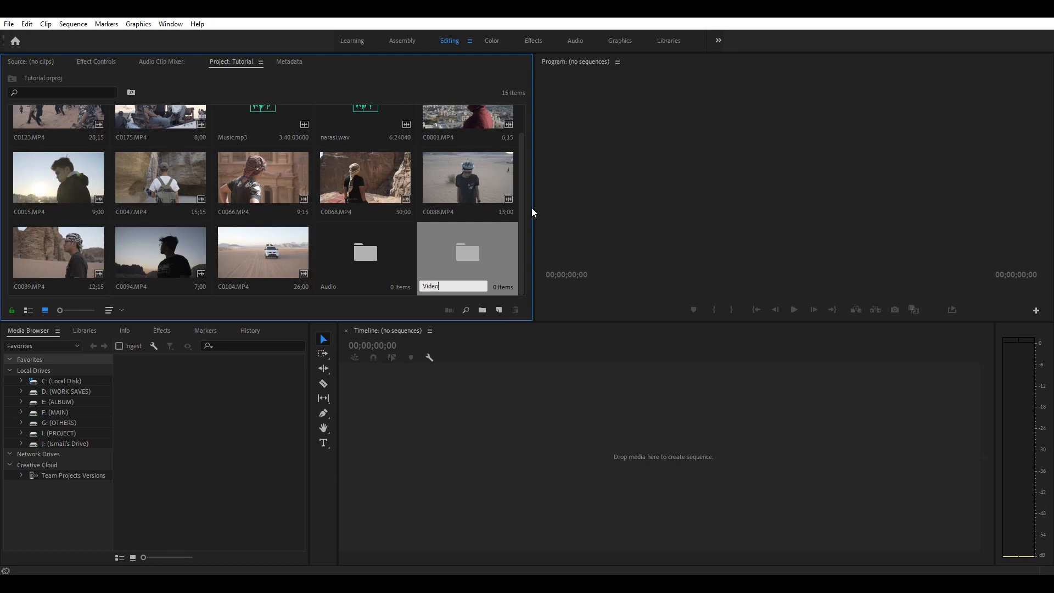
key(Return)
- Move Music.mp3 and narasi.wav into the Audio bin
click(357, 183)
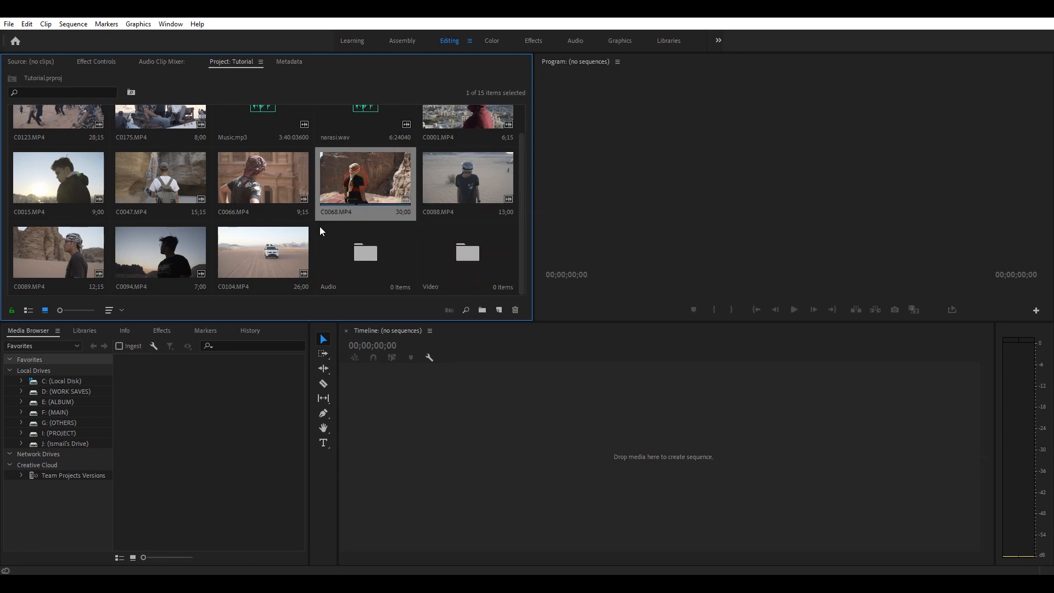
scroll(308, 219, up, 1)
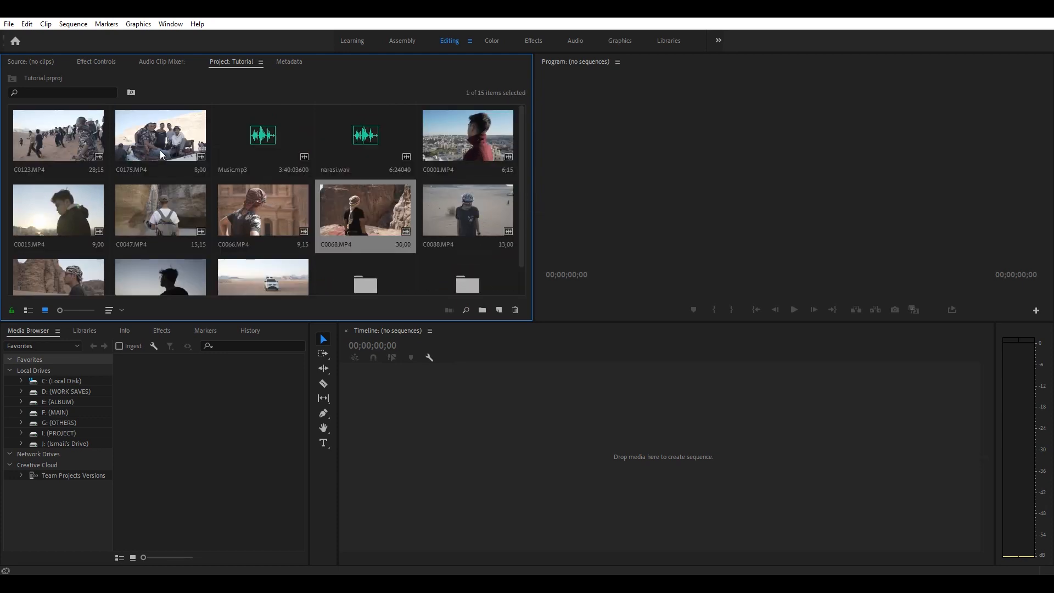
click(259, 134)
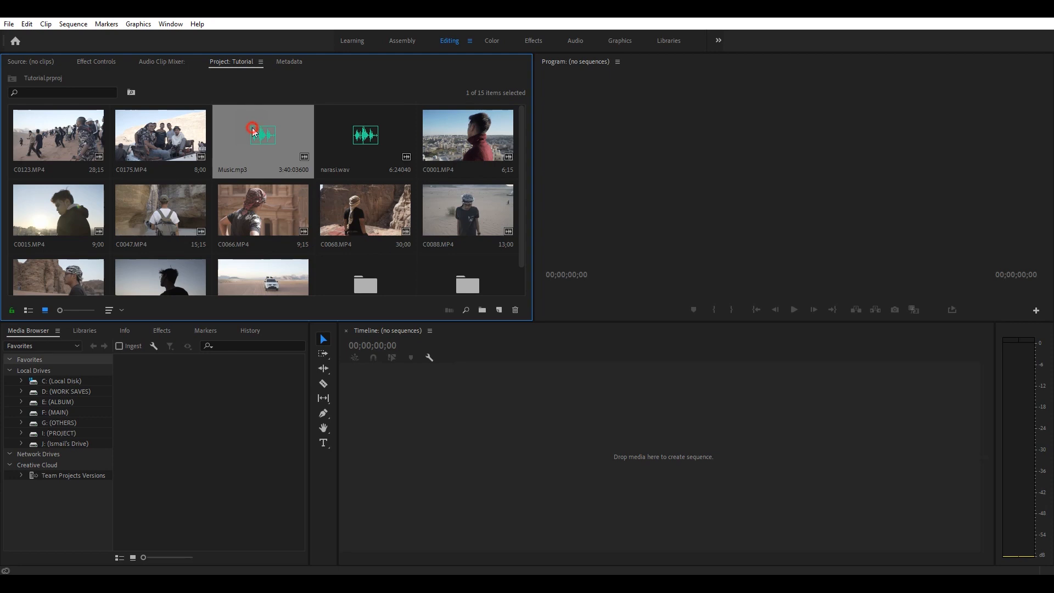
shift+click(388, 142)
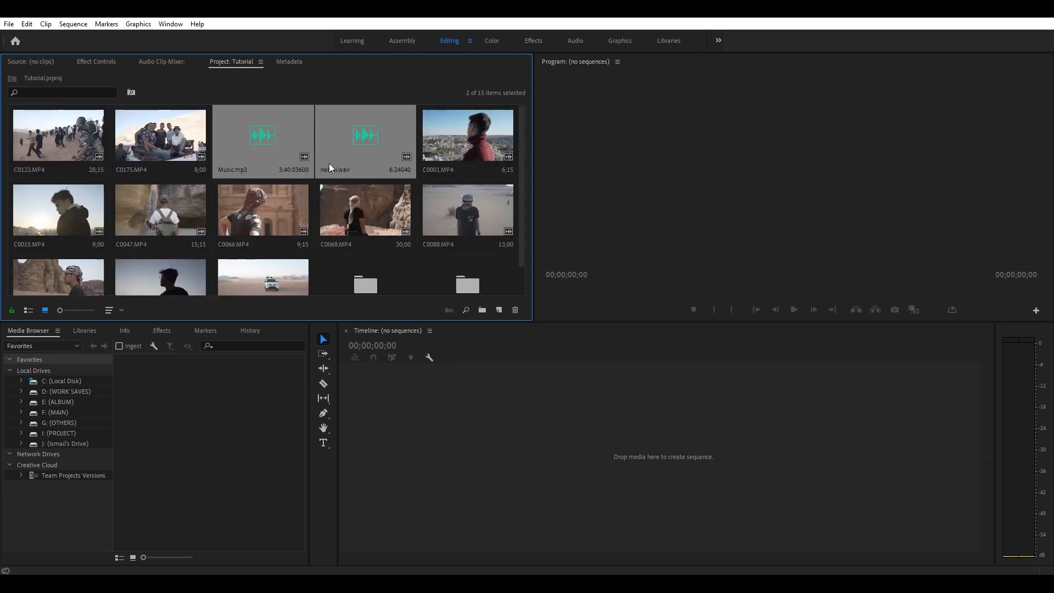
scroll(363, 135, down, 1)
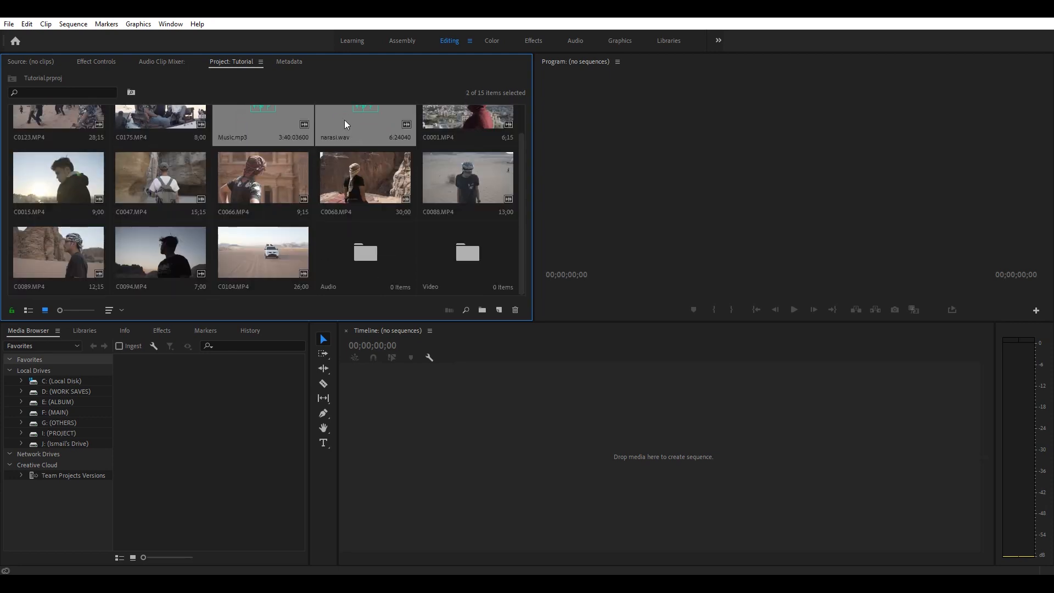
drag(346, 124, 362, 269)
- Move all the MP4 clips into the Video bin
scroll(77, 146, up, 1)
click(77, 146)
scroll(69, 235, down, 1)
shift+click(68, 235)
scroll(254, 153, up, 1)
scroll(330, 151, down, 1)
drag(383, 160, 272, 257)
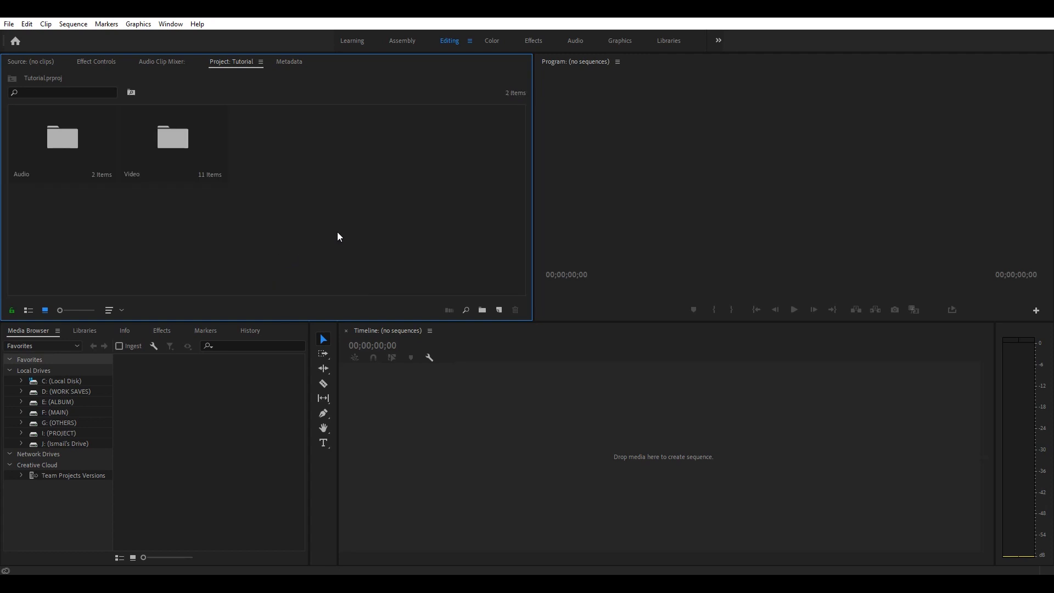
drag(394, 172, 317, 148)
click(165, 146)
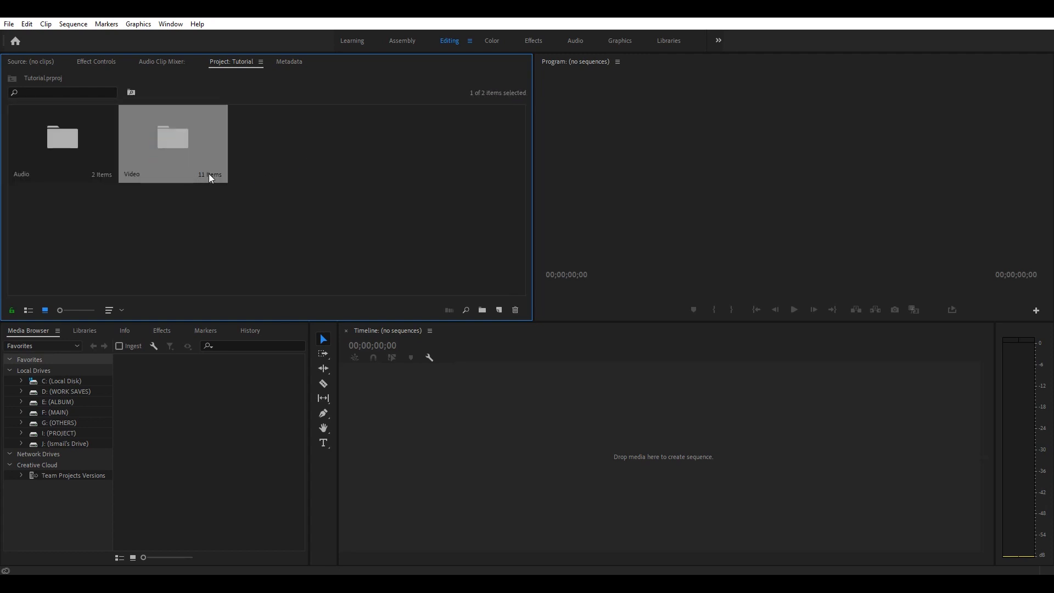
click(98, 183)
click(340, 208)
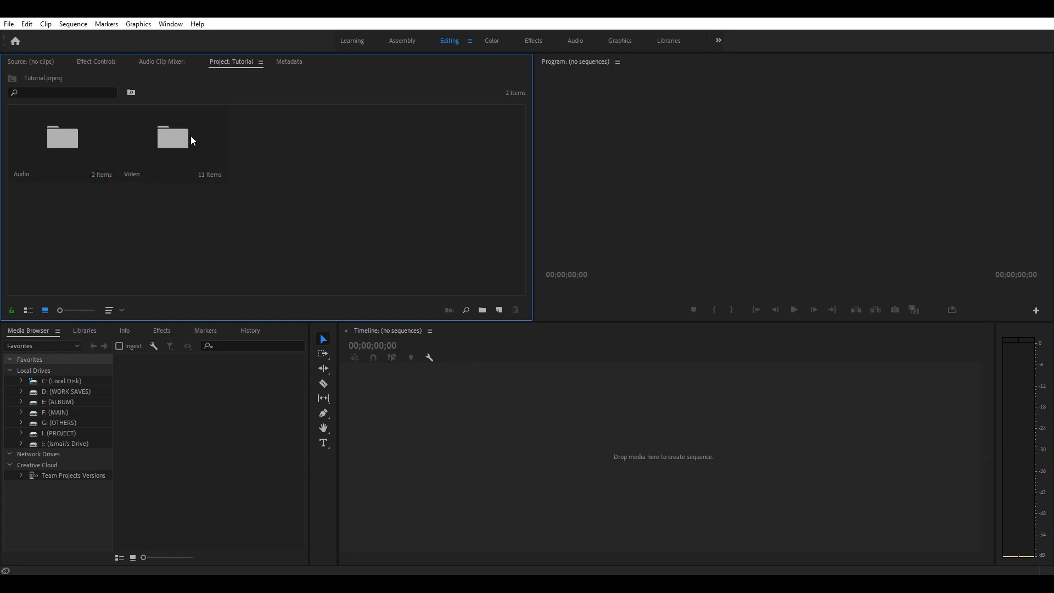
- Open the Video and Audio bins and switch between them to check their contents
double_click(175, 138)
click(232, 61)
double_click(88, 127)
click(341, 62)
click(290, 61)
click(343, 61)
click(290, 61)
click(353, 219)
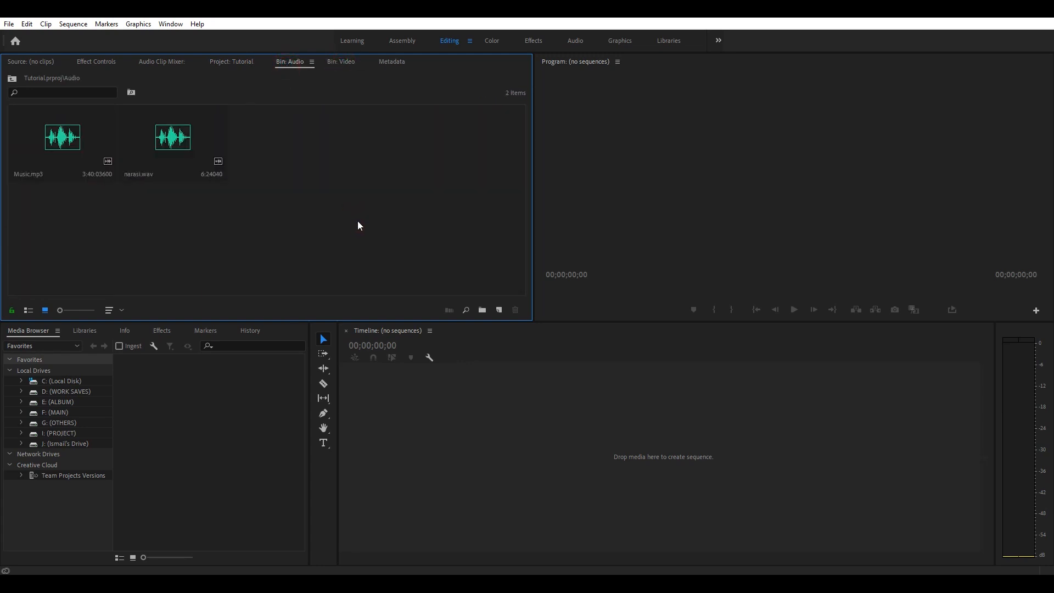
click(340, 63)
click(303, 61)
click(473, 395)
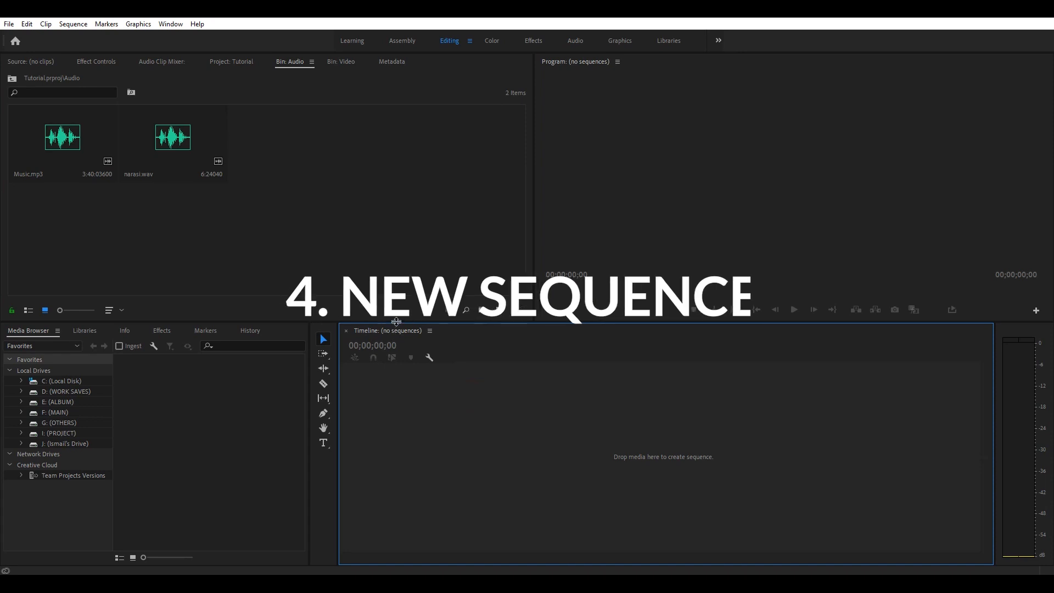
click(413, 216)
click(505, 379)
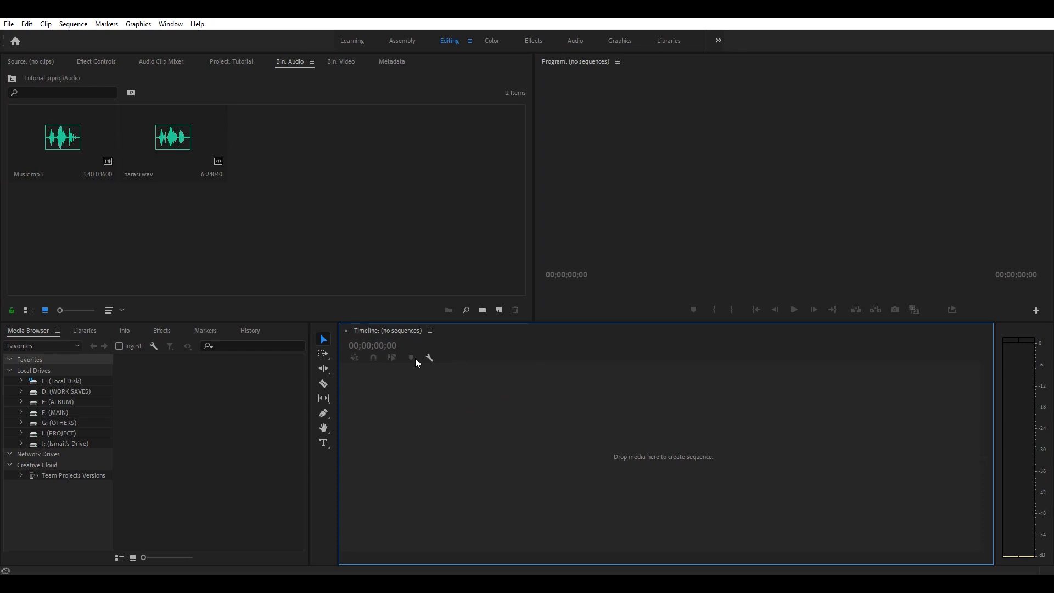
click(341, 214)
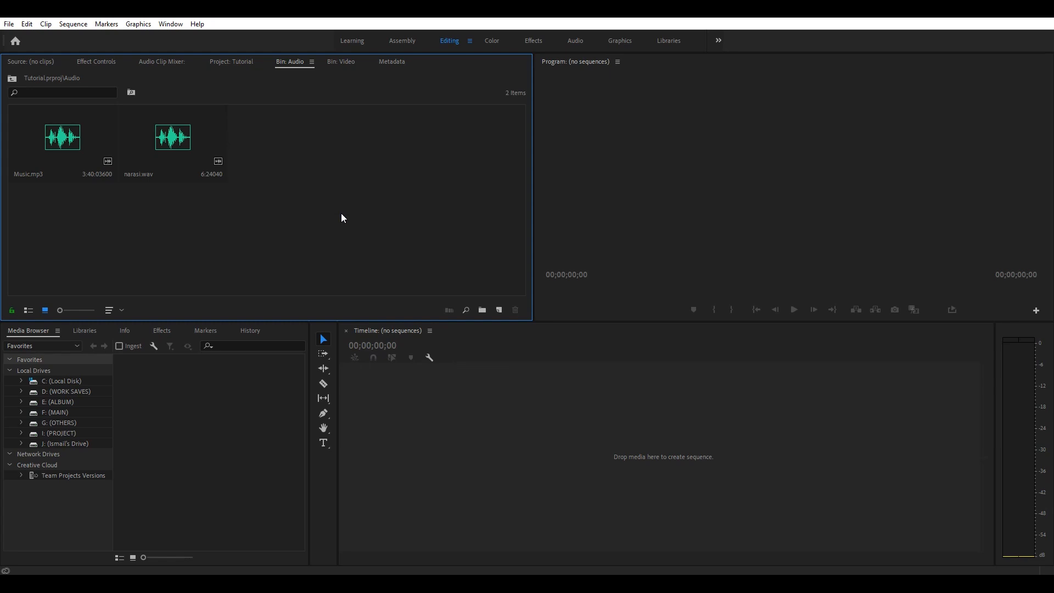
- Start a new sequence and expand the 1080p group within the Digital SLR presets
click(9, 24)
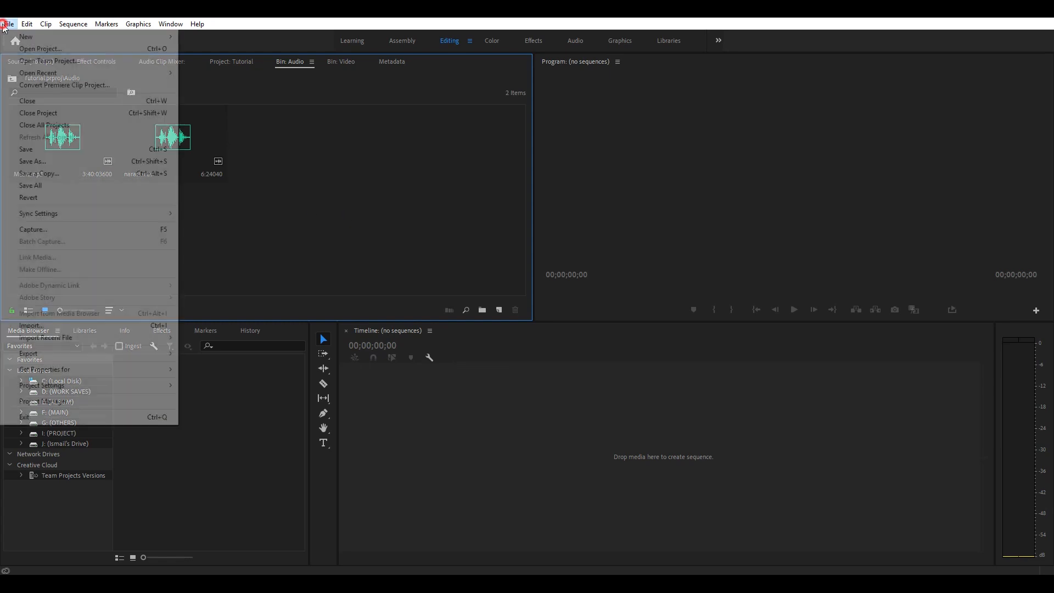
mouse_move(22, 36)
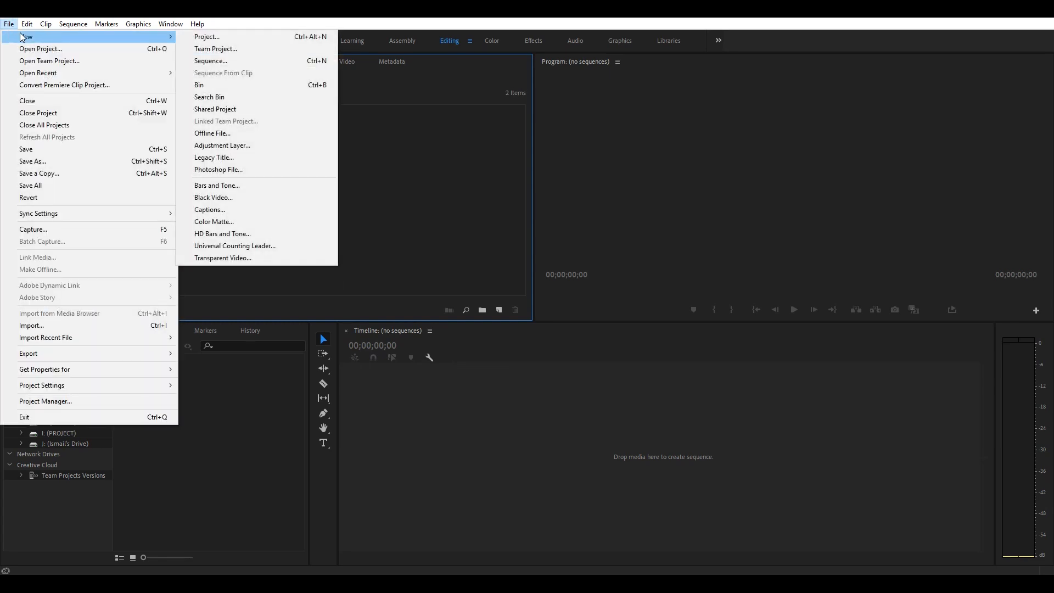
click(231, 61)
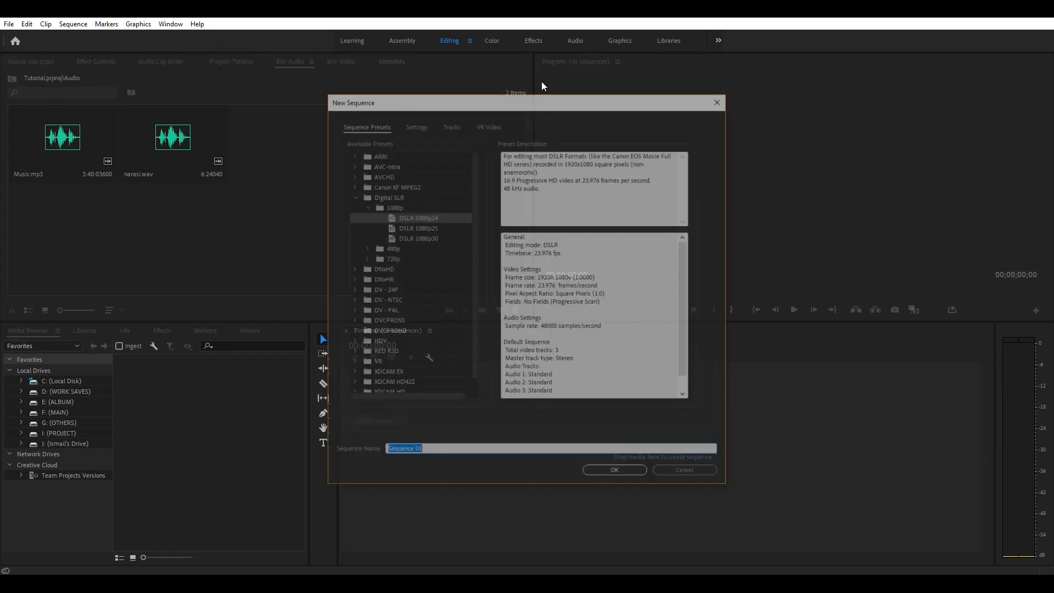
mouse_move(475, 203)
mouse_down()
mouse_move(479, 230)
mouse_move(477, 212)
mouse_move(456, 199)
mouse_up()
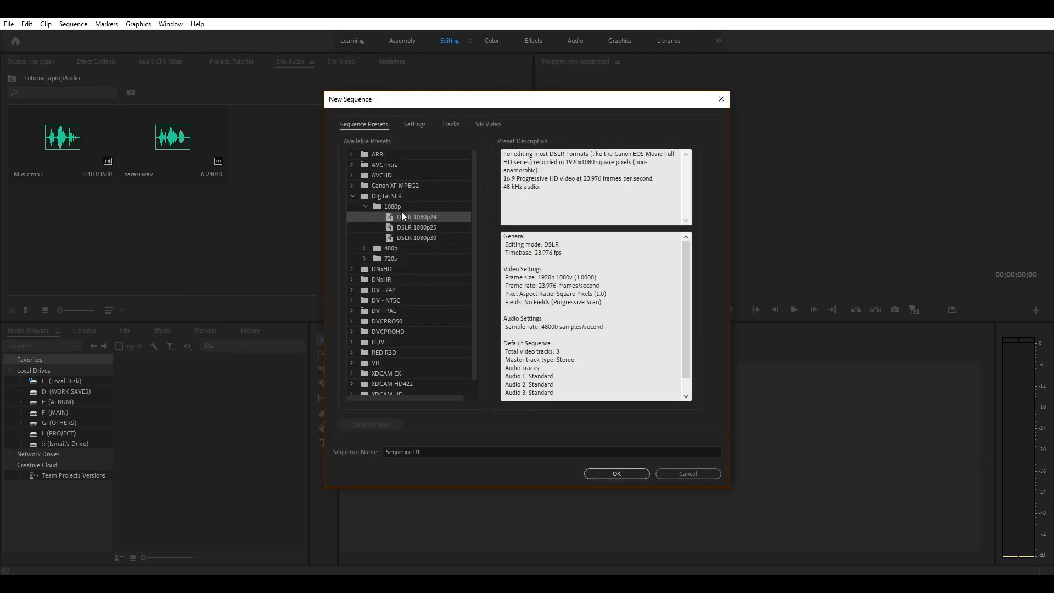
click(367, 209)
click(352, 196)
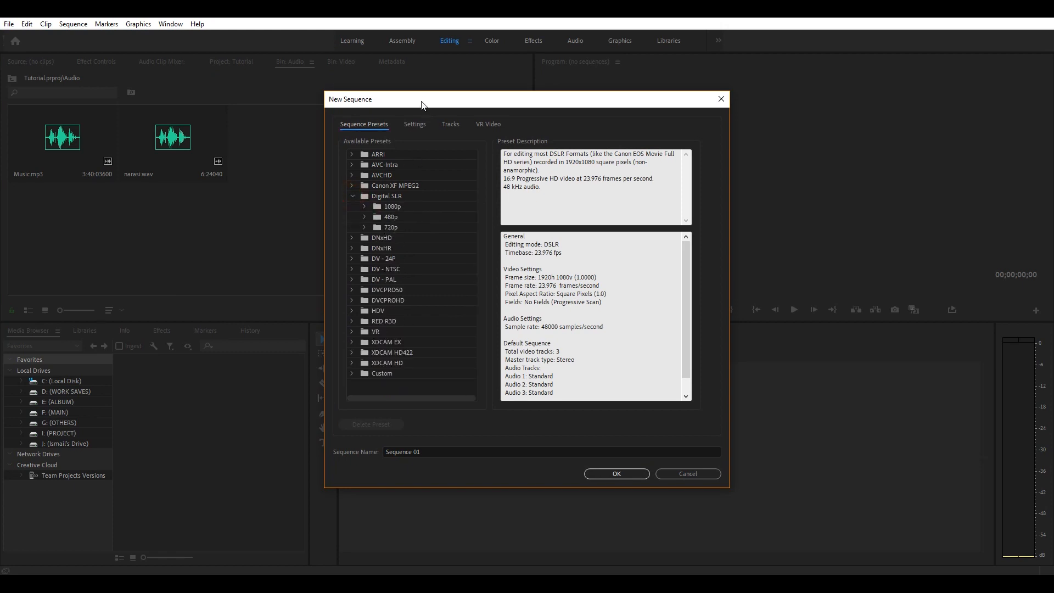
drag(423, 106, 570, 92)
click(511, 193)
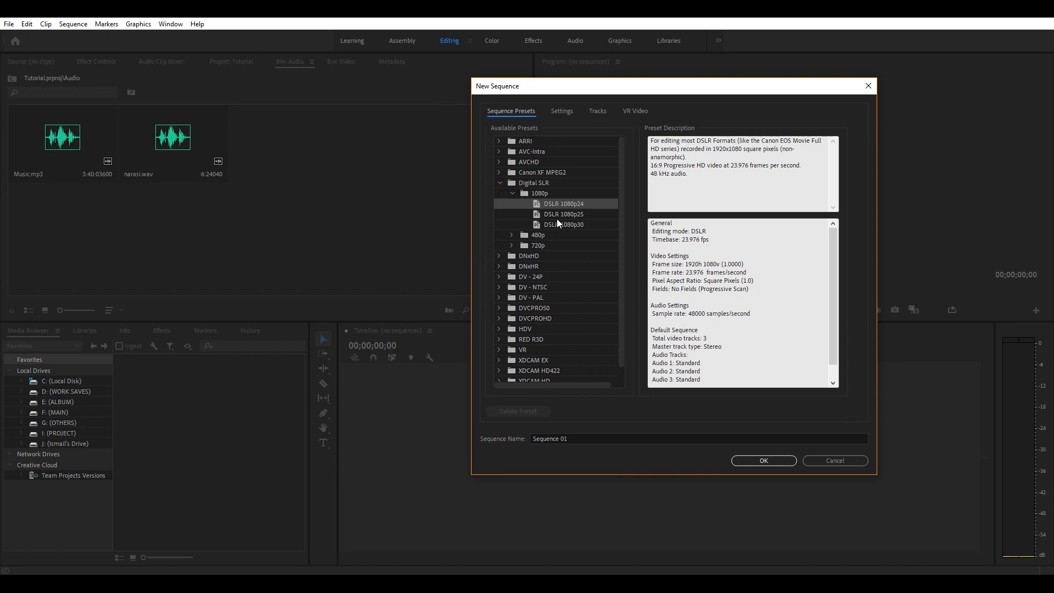
click(500, 183)
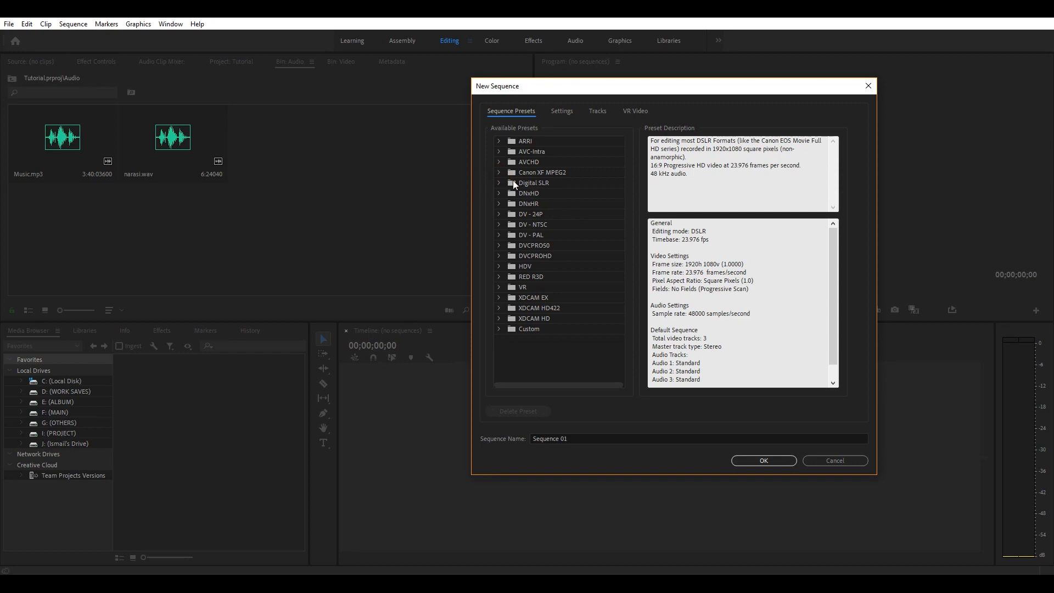
click(524, 183)
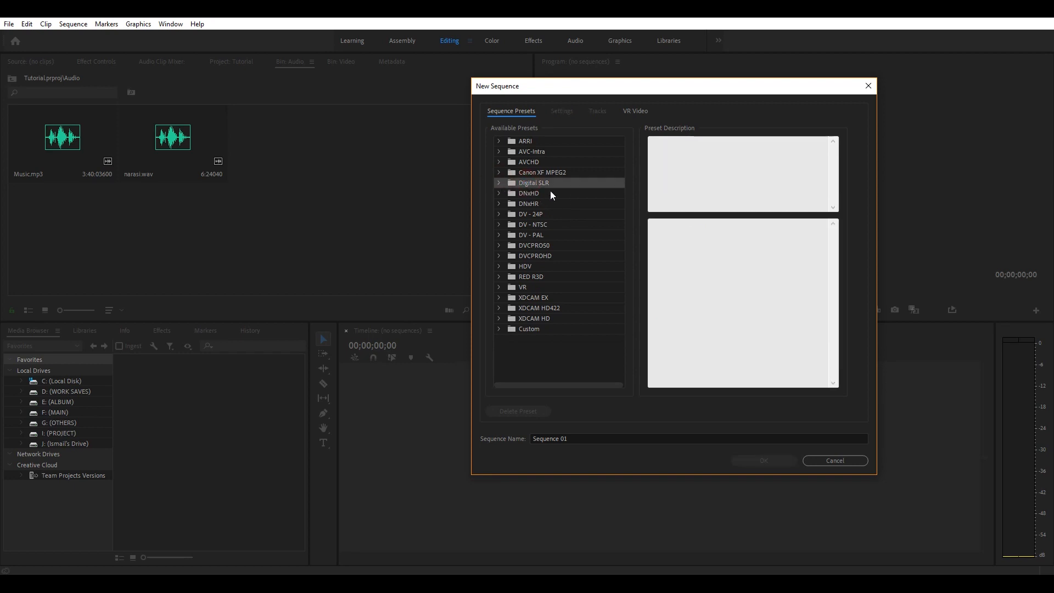
click(498, 183)
click(530, 193)
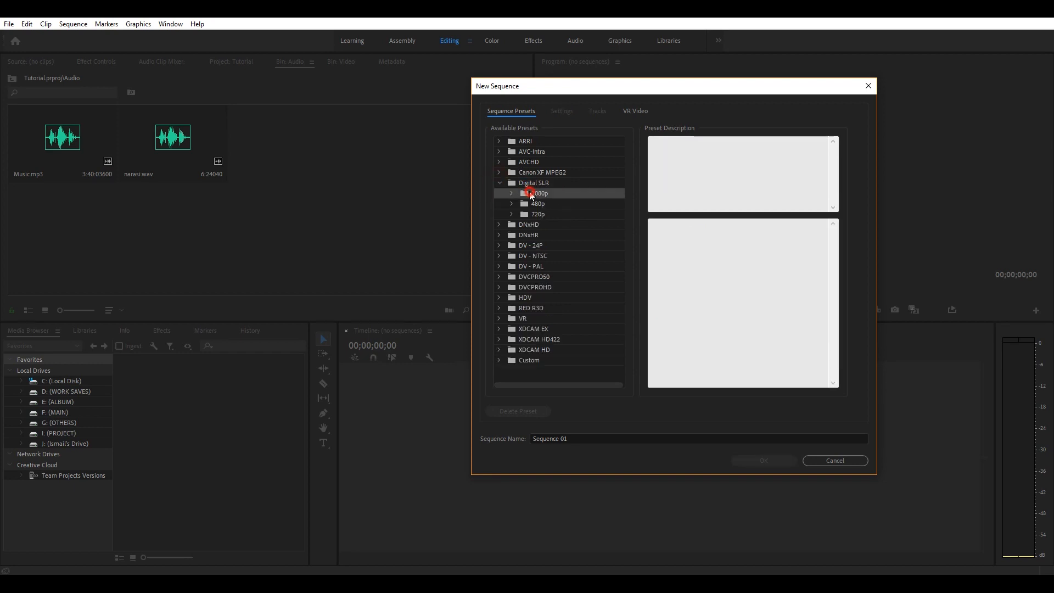
click(512, 193)
- Compare the DSLR 1080p24, 1080p25 and 1080p30 presets and select DSLR 1080p24 for the sequence
click(565, 224)
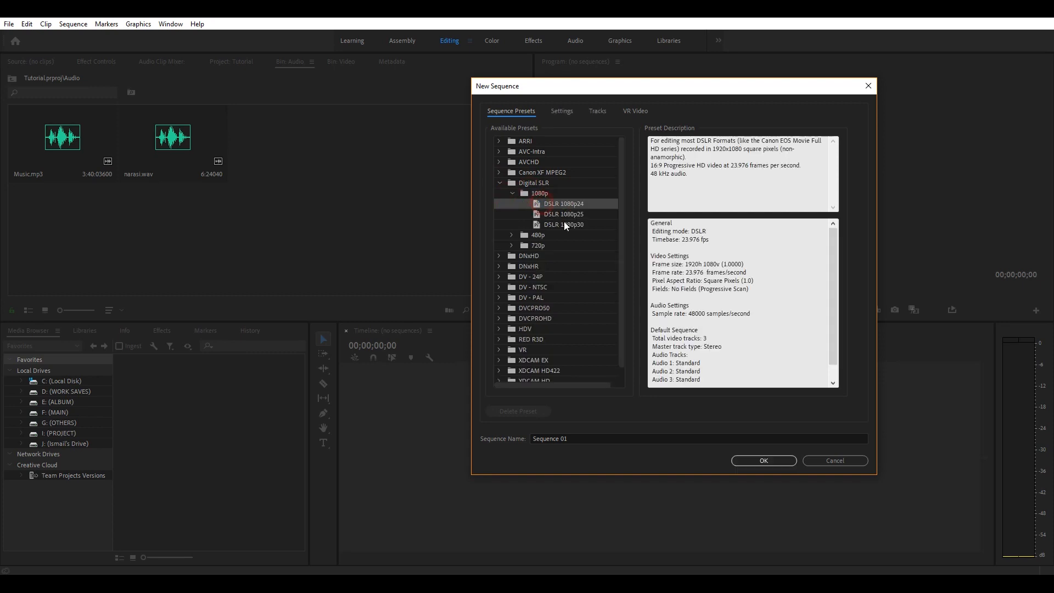
click(570, 204)
click(566, 225)
click(567, 205)
click(568, 225)
click(560, 203)
click(558, 215)
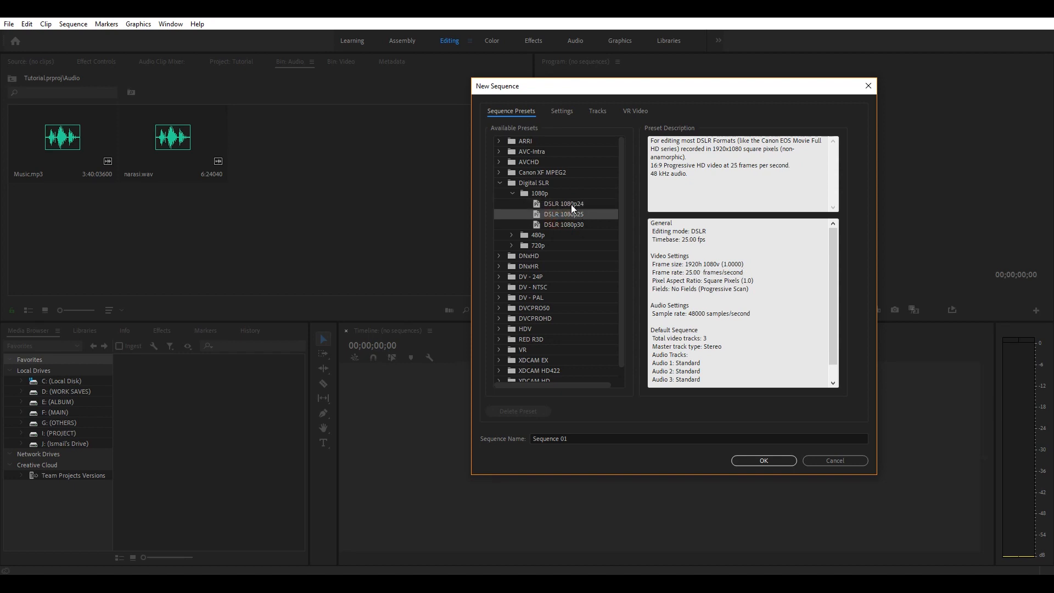
click(570, 204)
click(576, 215)
click(576, 226)
click(576, 207)
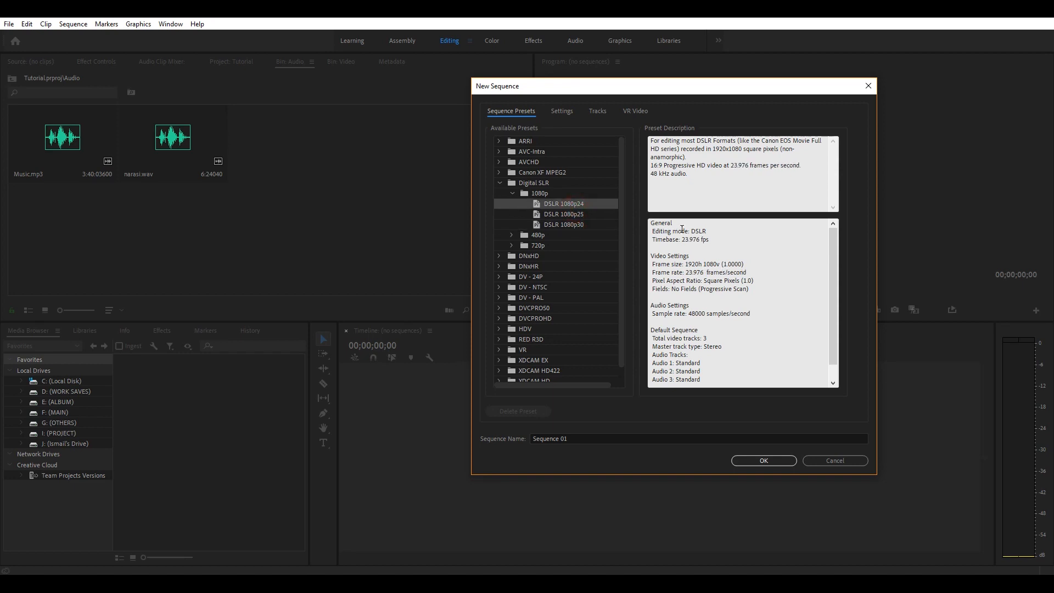
- Examine the frame size and frame rate in the description of the DSLR 1080p24 preset
mouse_move(685, 264)
mouse_down()
mouse_move(719, 266)
mouse_move(691, 266)
mouse_move(702, 265)
mouse_up()
click(723, 270)
click(718, 271)
click(695, 267)
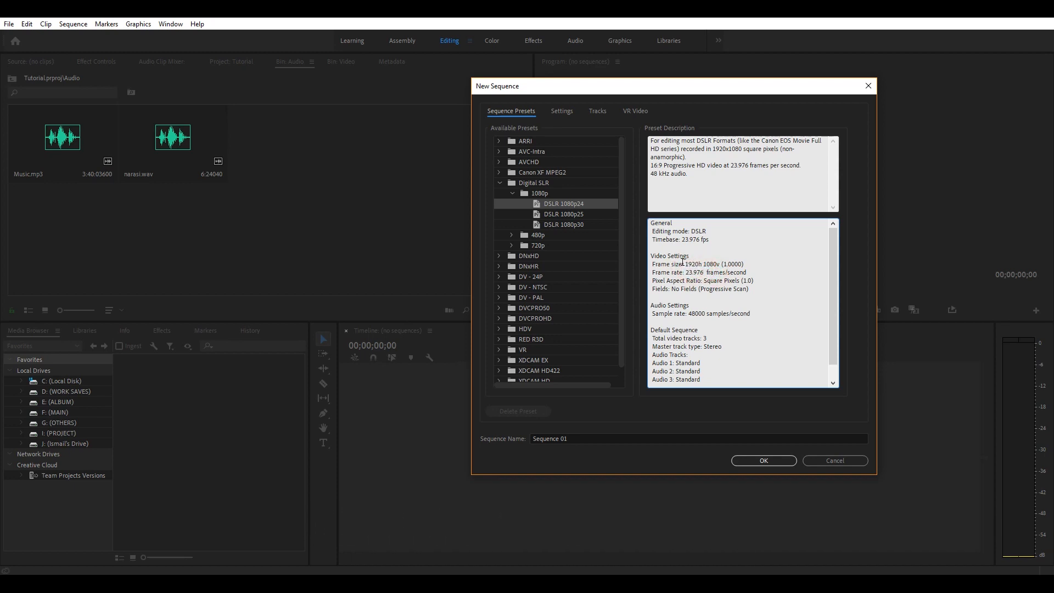
drag(687, 264, 719, 265)
click(715, 268)
drag(732, 280, 813, 284)
drag(769, 254, 530, 213)
click(567, 207)
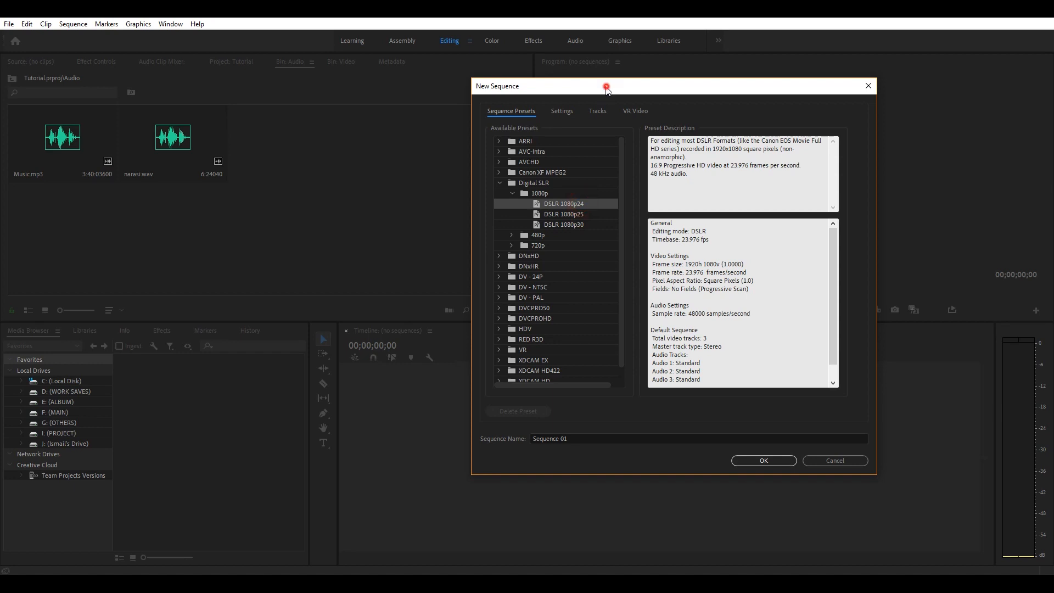
drag(615, 85, 569, 87)
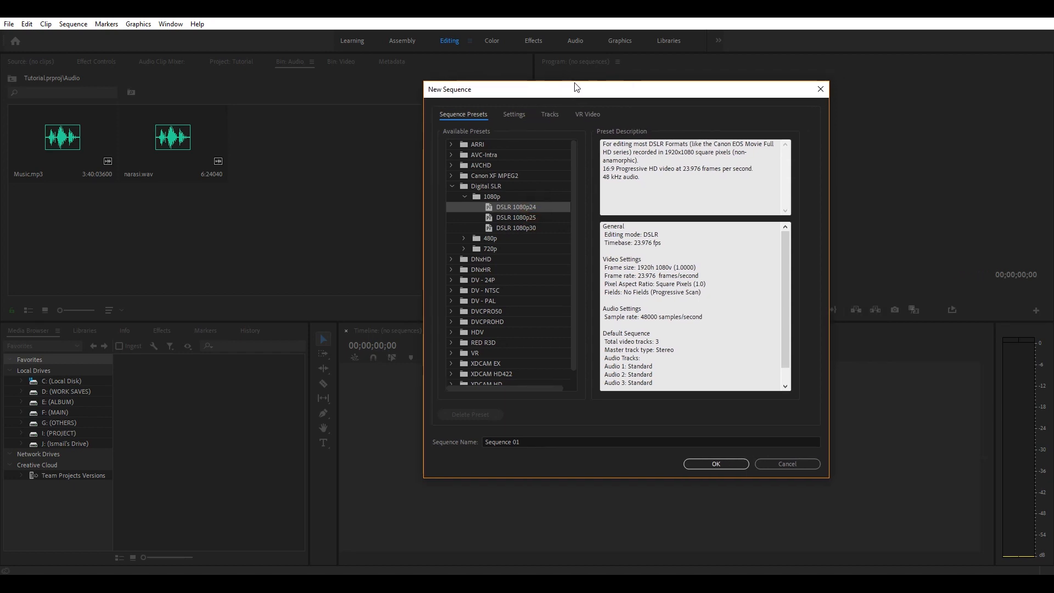
drag(592, 93, 561, 124)
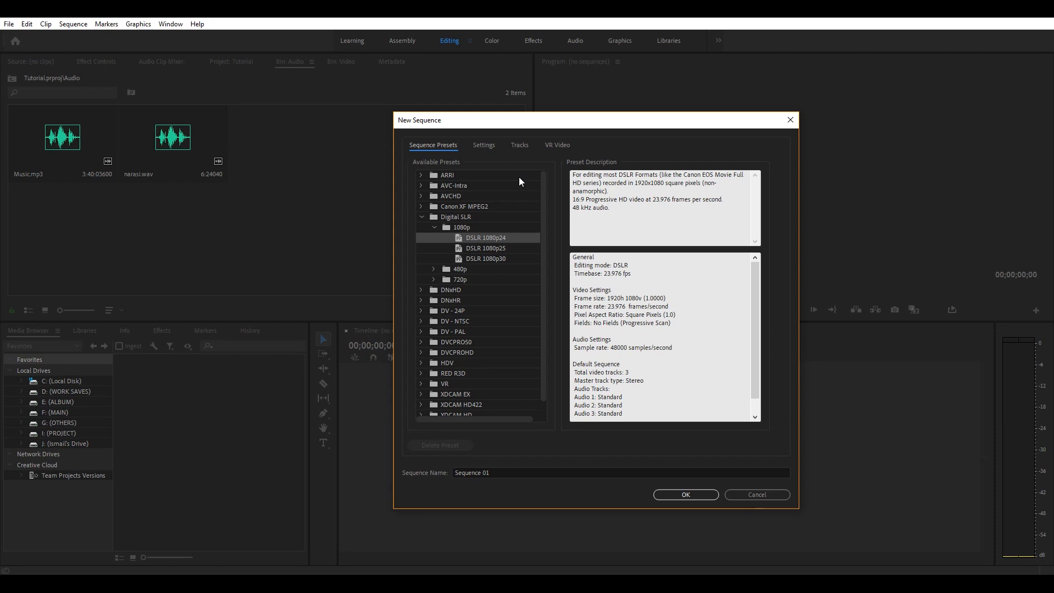
mouse_move(516, 120)
mouse_down()
mouse_move(459, 122)
mouse_move(527, 115)
mouse_up()
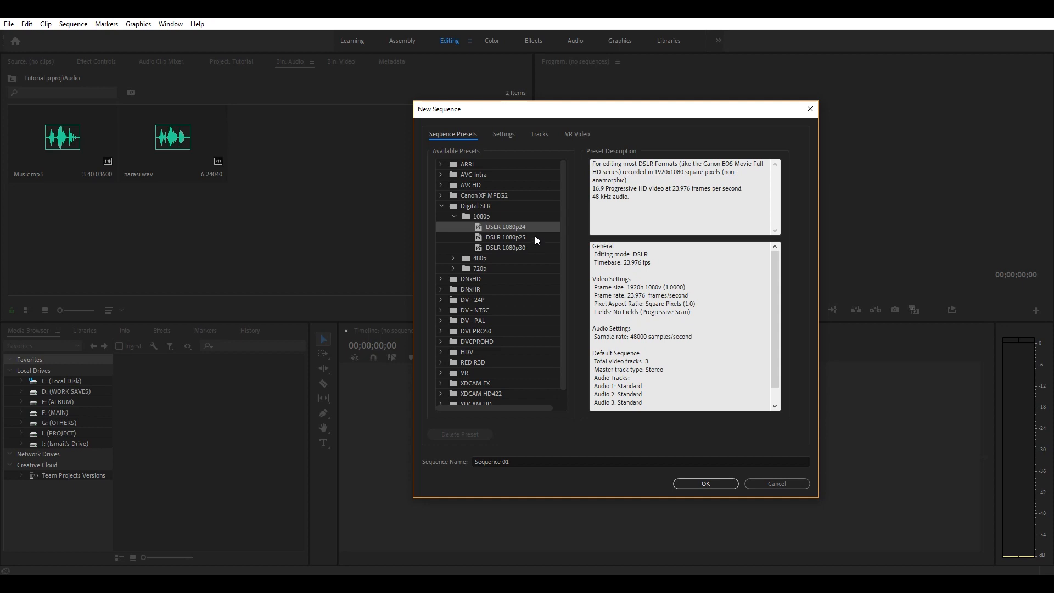
drag(521, 115, 657, 91)
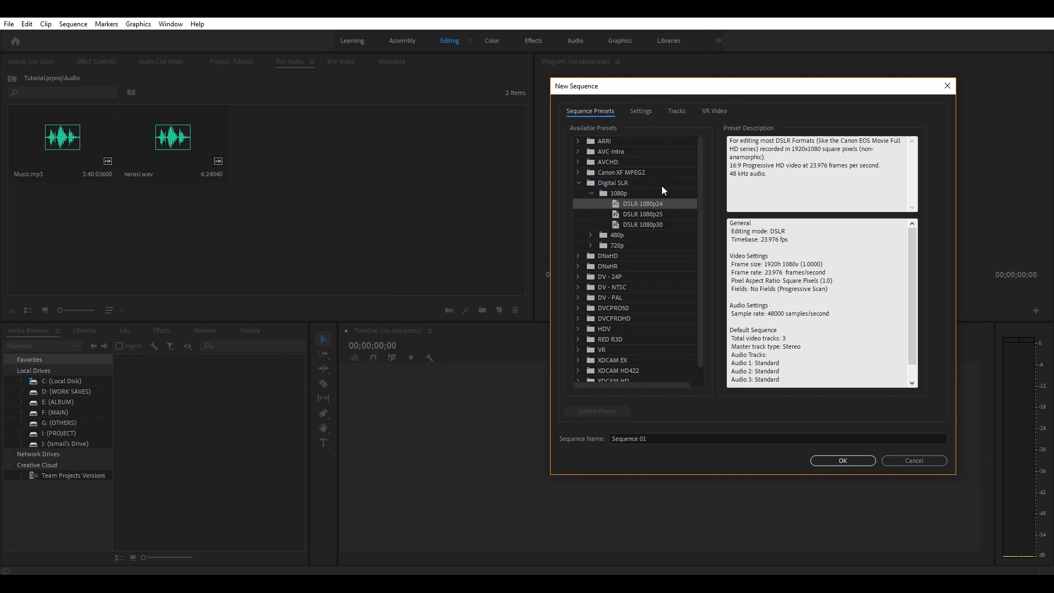
- Review the timebase options in the new sequence's settings and choose 23.976 frames/second
click(640, 111)
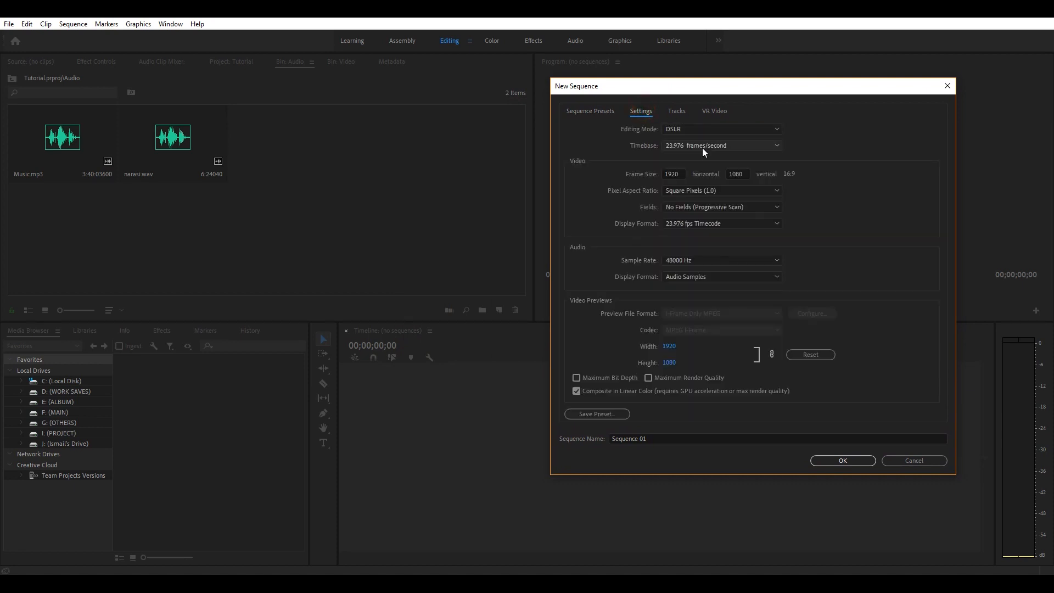
click(703, 145)
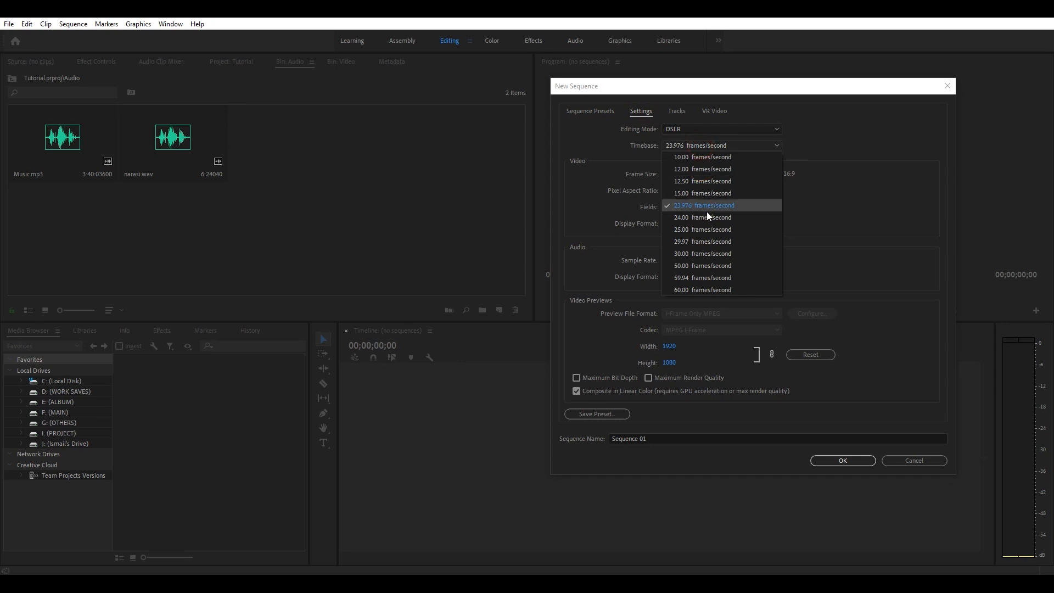
click(681, 207)
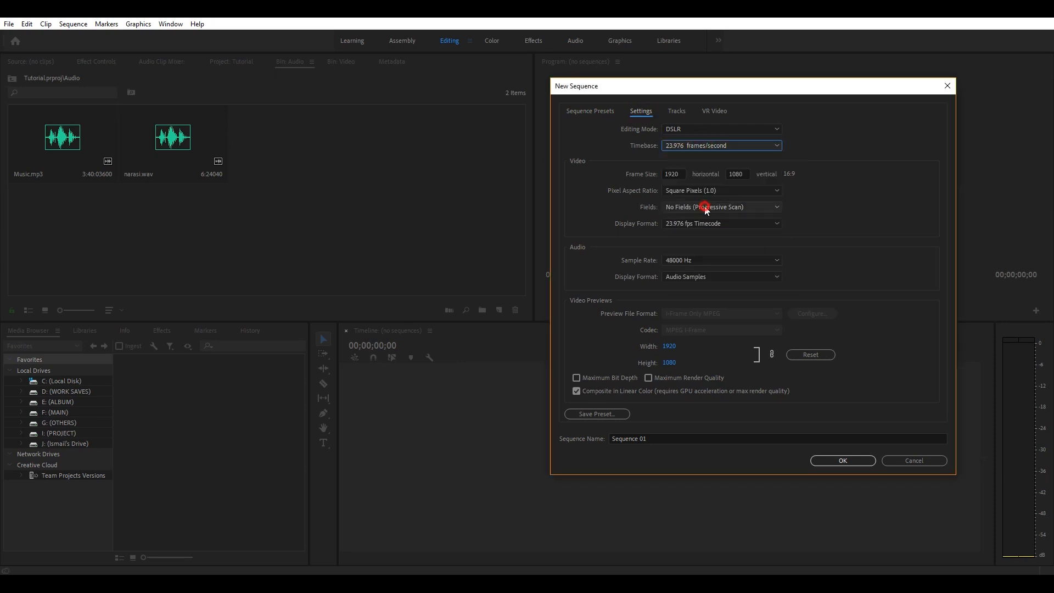
click(685, 146)
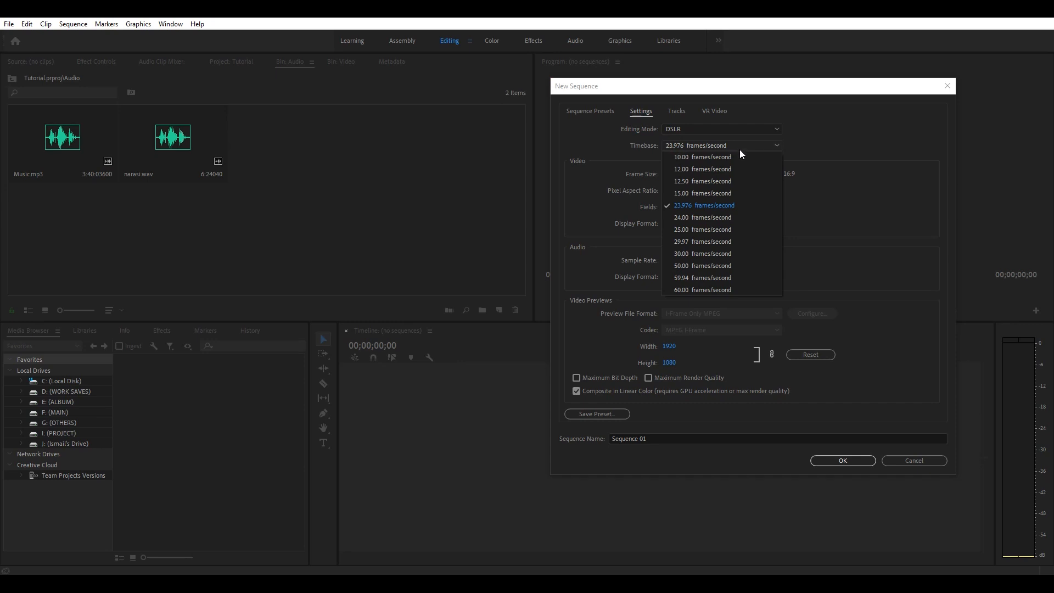
click(740, 144)
click(740, 144)
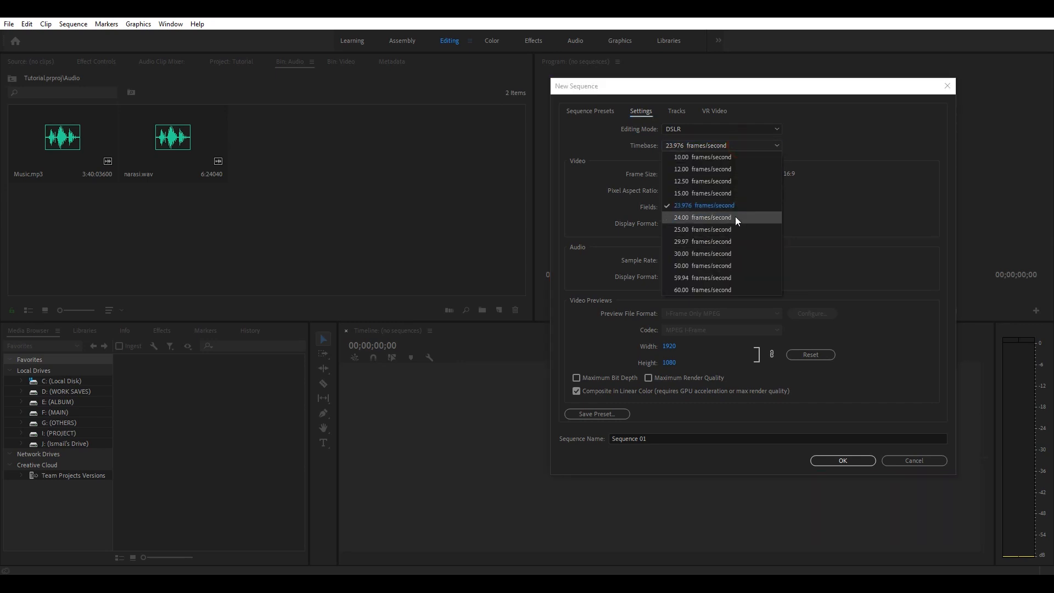
click(705, 148)
mouse_move(707, 91)
mouse_down()
mouse_move(416, 130)
mouse_move(319, 108)
mouse_move(715, 76)
mouse_move(707, 84)
mouse_up()
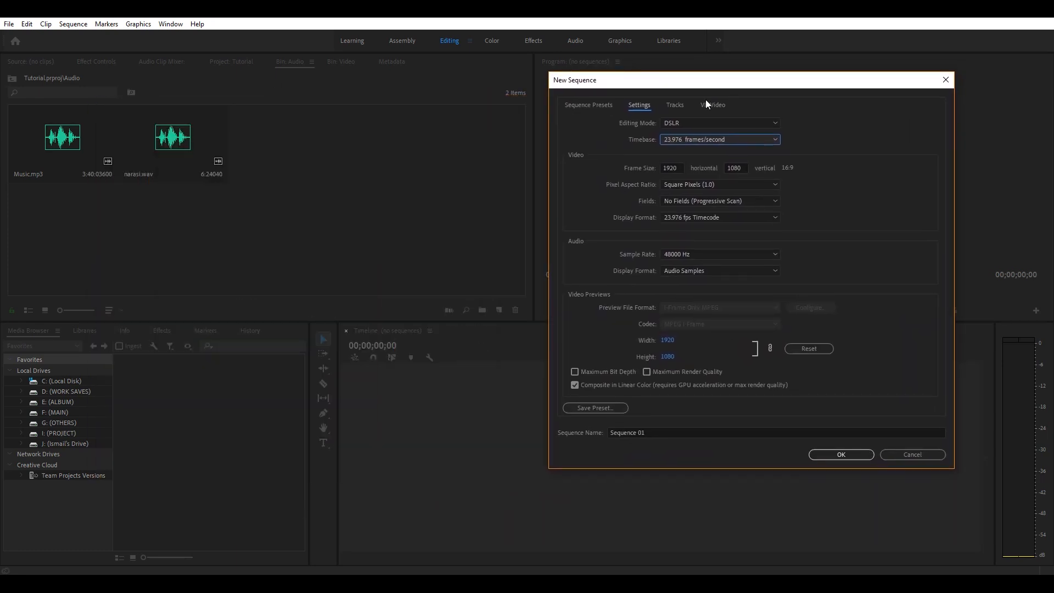
click(708, 141)
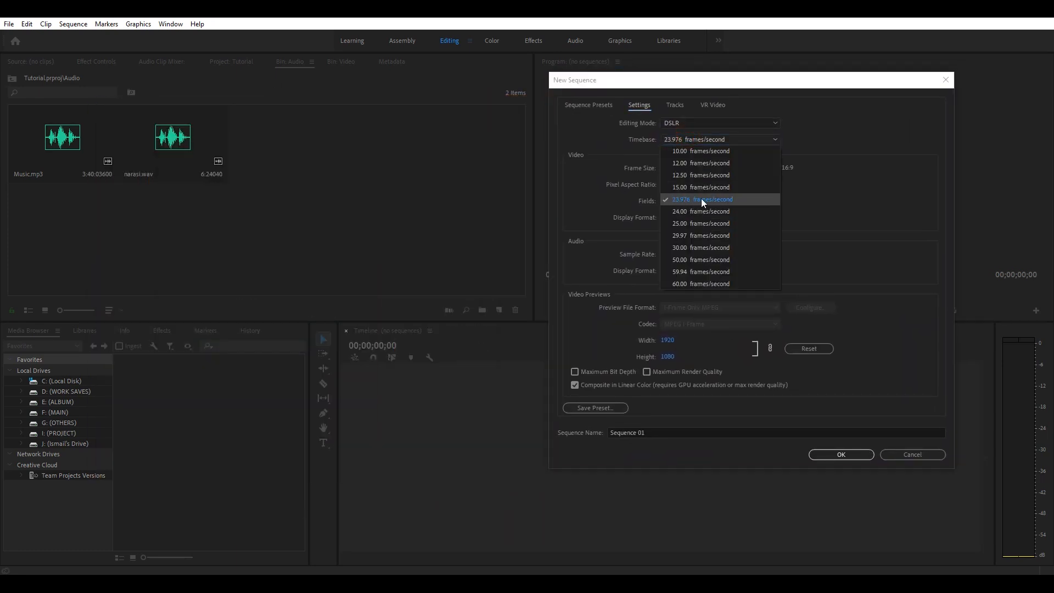
click(694, 141)
click(694, 140)
click(674, 137)
click(686, 137)
click(690, 199)
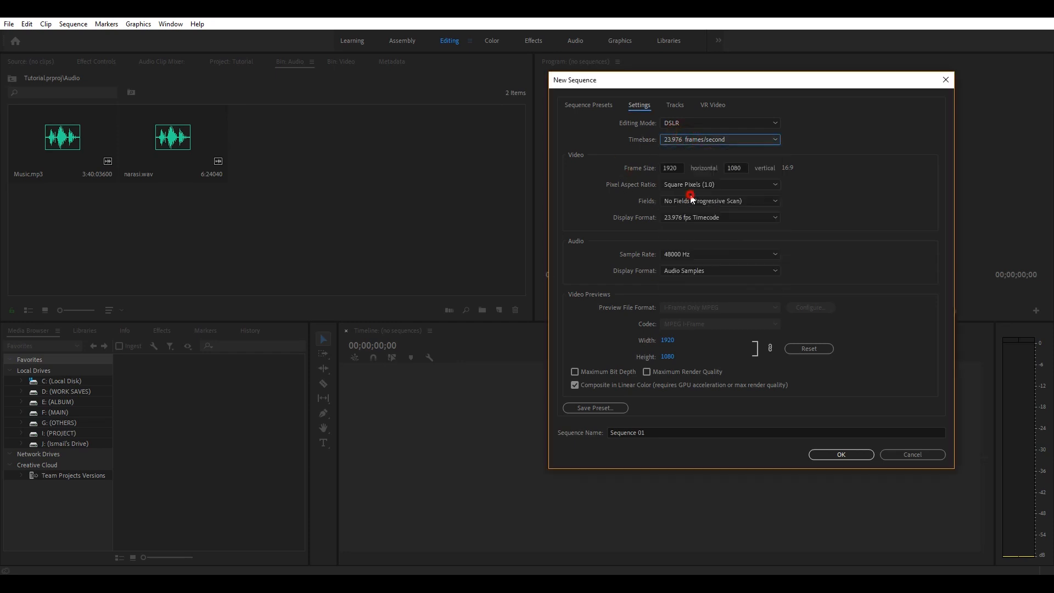
- Name the sequence Cinematic and create it
click(664, 432)
key(BackSpace)
text(Cimn)
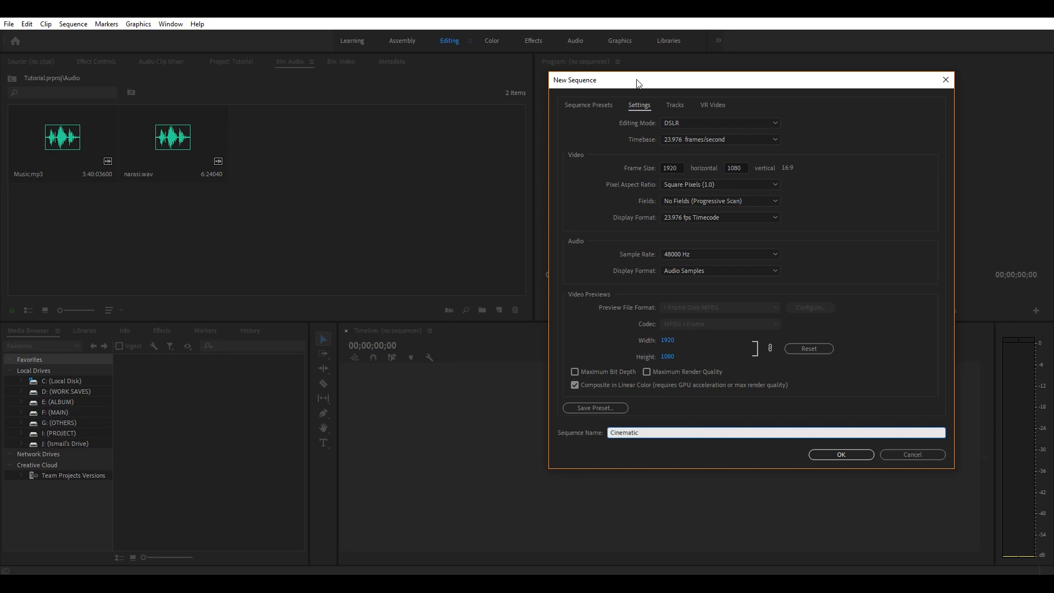
drag(661, 87, 545, 86)
click(740, 455)
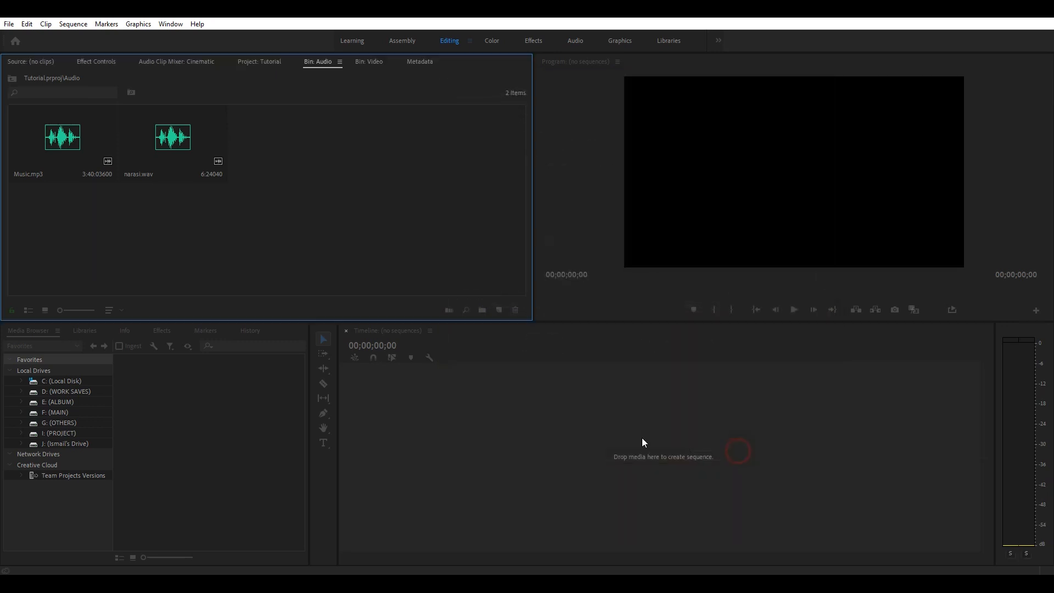
click(404, 236)
drag(494, 355, 467, 354)
click(421, 203)
click(290, 141)
click(585, 423)
click(423, 226)
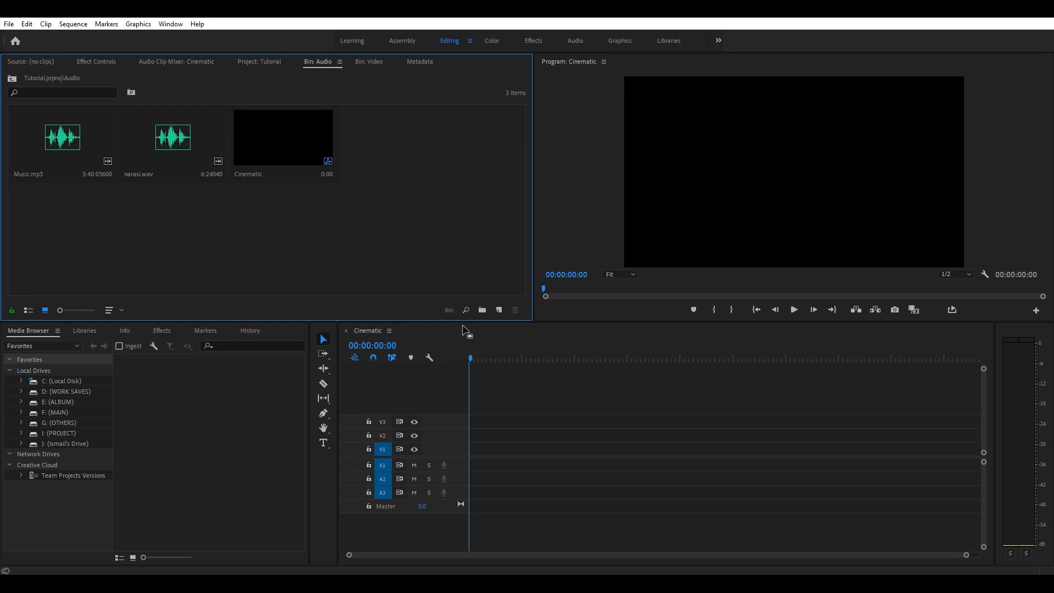
- Move the playhead of the Cinematic sequence to about 00:01:37:20
click(361, 330)
drag(481, 360, 555, 359)
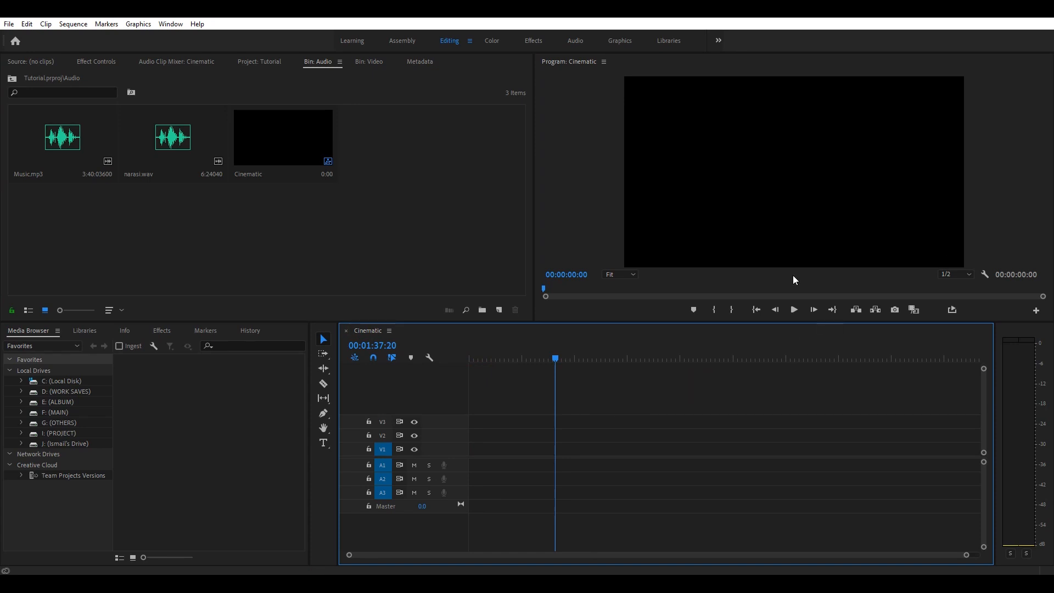
click(430, 152)
click(810, 174)
click(479, 219)
click(680, 435)
click(443, 219)
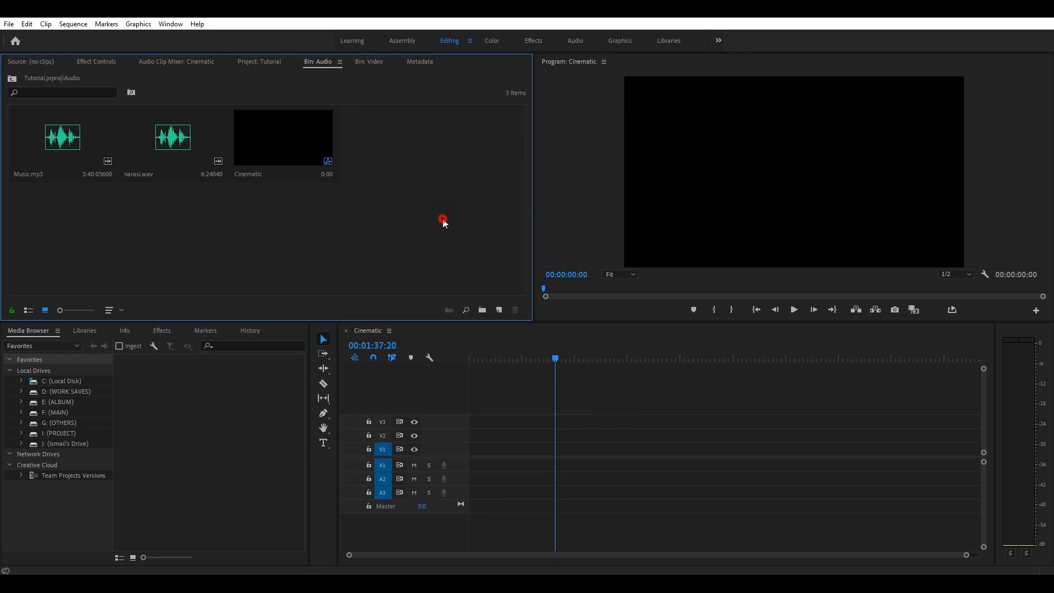
click(532, 393)
click(447, 282)
click(725, 222)
click(722, 426)
click(461, 233)
click(676, 198)
click(432, 213)
- Switch between the Video and Audio bins to look over the video clips and audio files
click(369, 61)
click(708, 460)
click(447, 258)
click(600, 401)
click(730, 188)
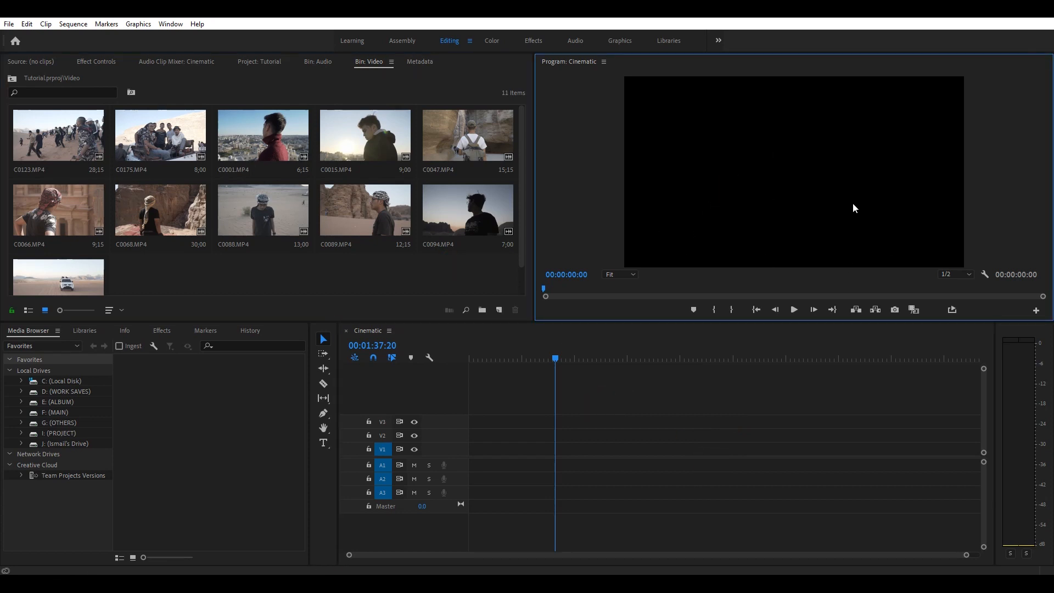
click(318, 61)
click(367, 62)
click(320, 62)
drag(356, 229, 110, 157)
click(308, 219)
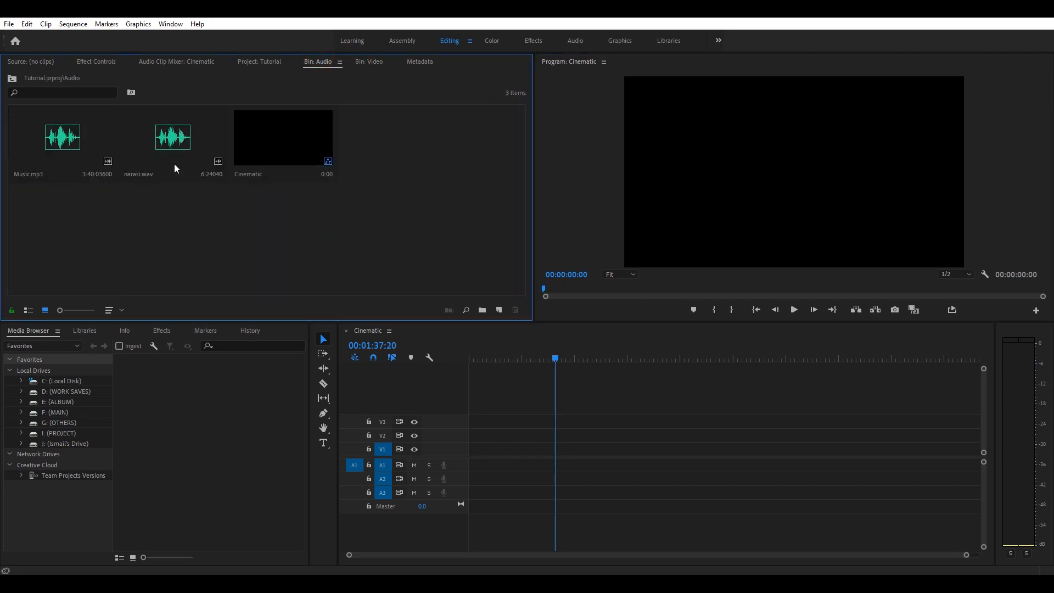
click(219, 226)
click(427, 389)
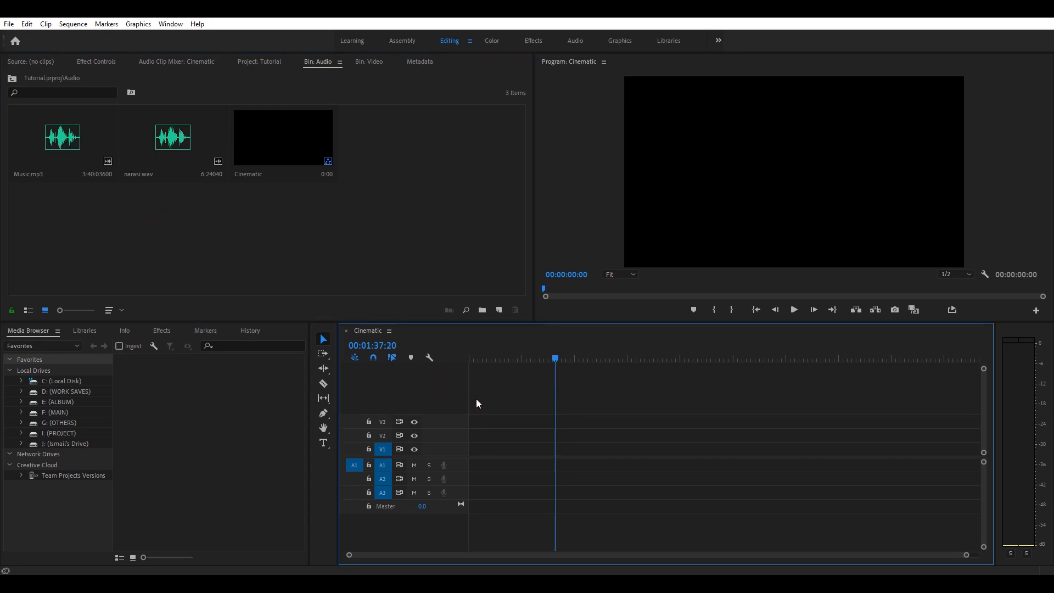
click(454, 400)
drag(506, 384, 431, 455)
click(449, 390)
drag(537, 377, 463, 459)
drag(511, 539, 449, 462)
click(462, 388)
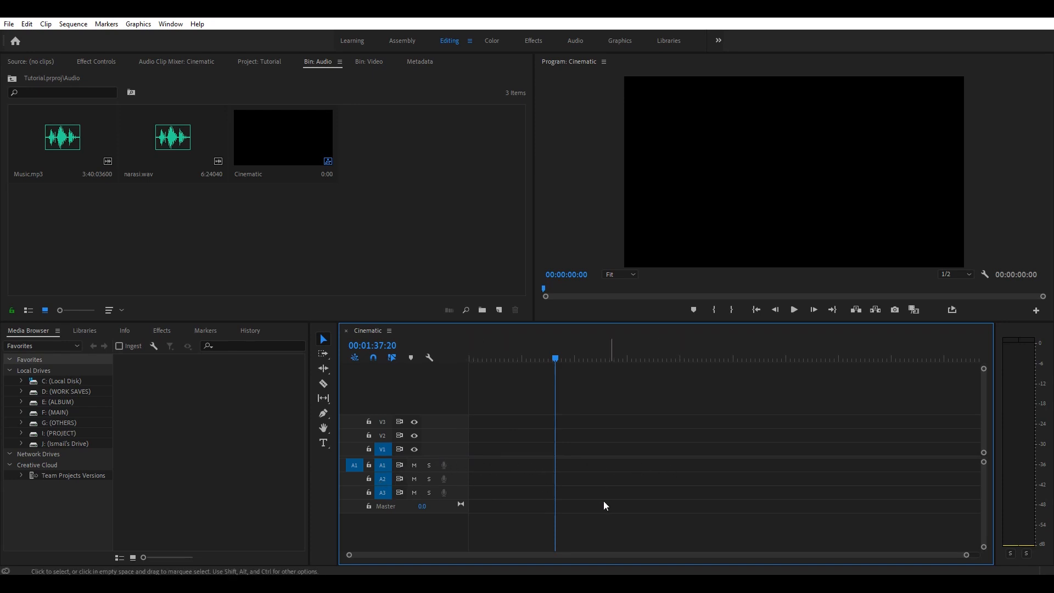
- Return the playhead to the start of the Cinematic sequence and place Music.mp3 there on track A1
drag(544, 359, 439, 363)
click(557, 384)
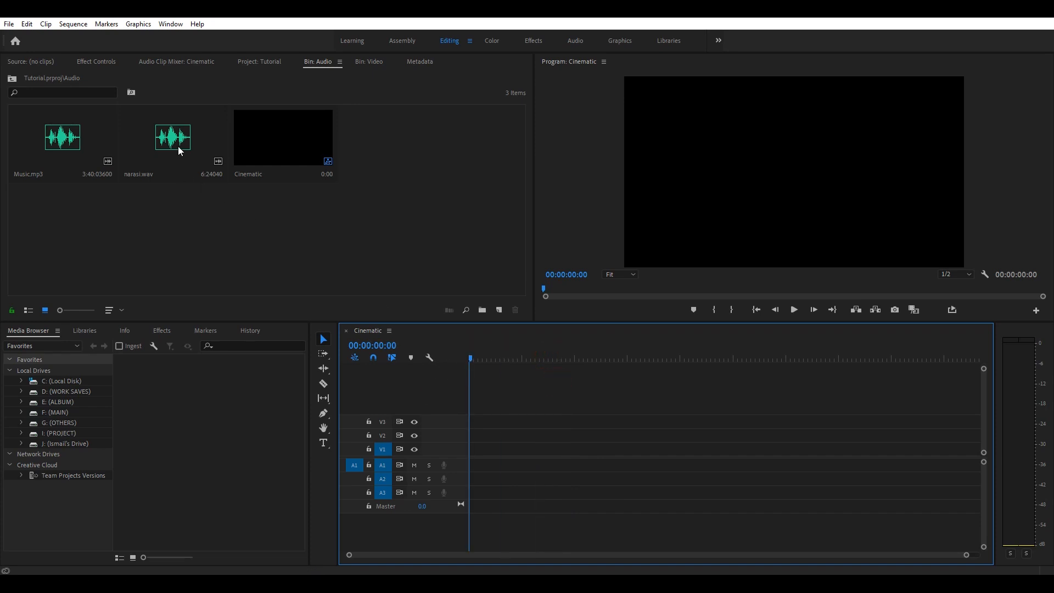
drag(99, 145, 472, 465)
- Try placing C0001.MP4 from the Video bin on track V2 at the start of the sequence, and undo the placement
click(369, 61)
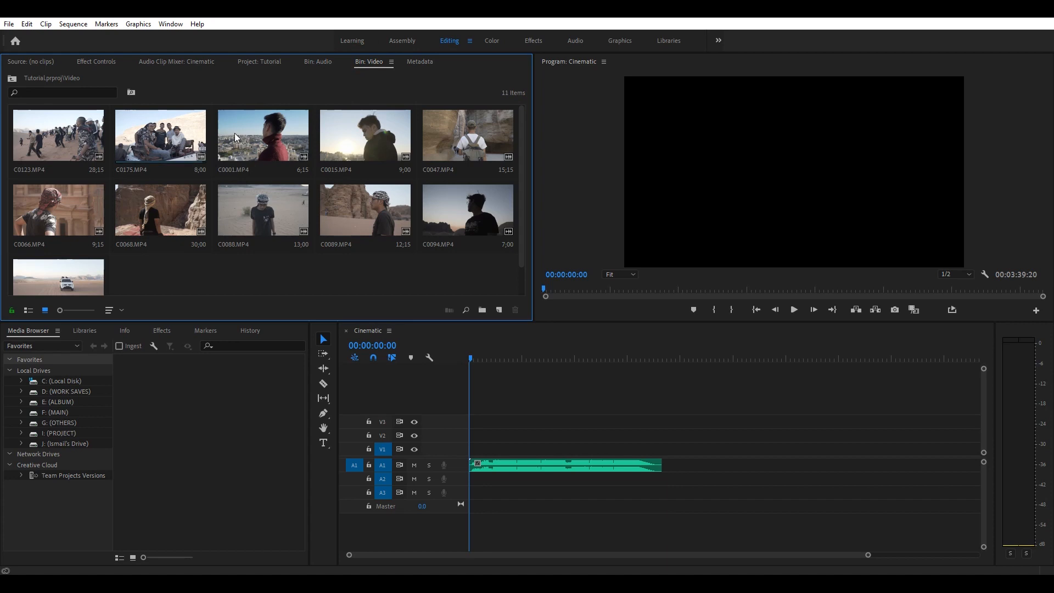
click(263, 131)
drag(263, 130, 475, 444)
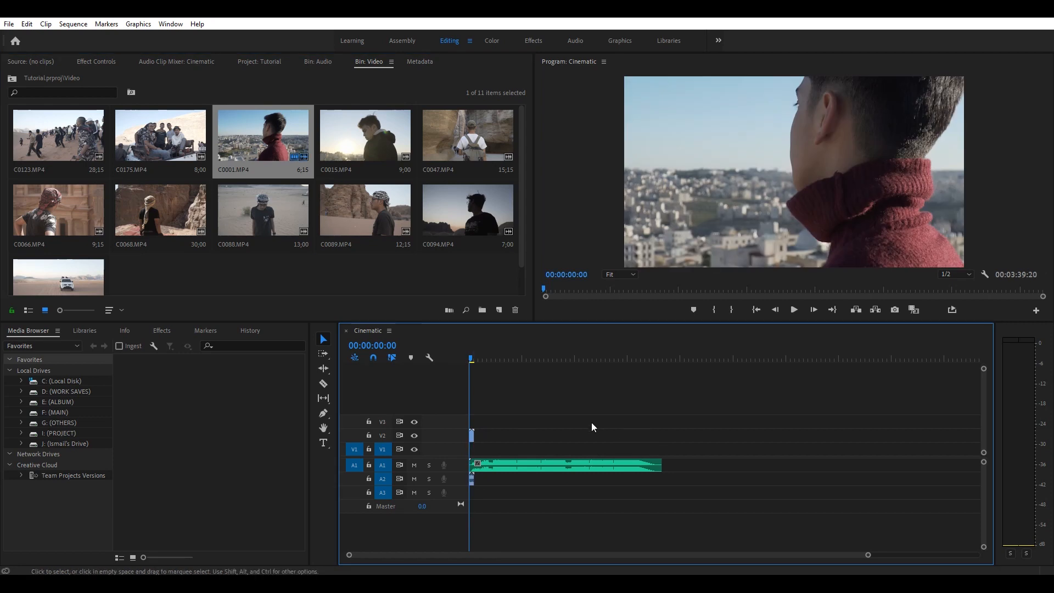
key(ctrl+z)
- Add video and audio tracks to the Cinematic sequence twice, extending it to V5 and A5
drag(868, 554, 689, 556)
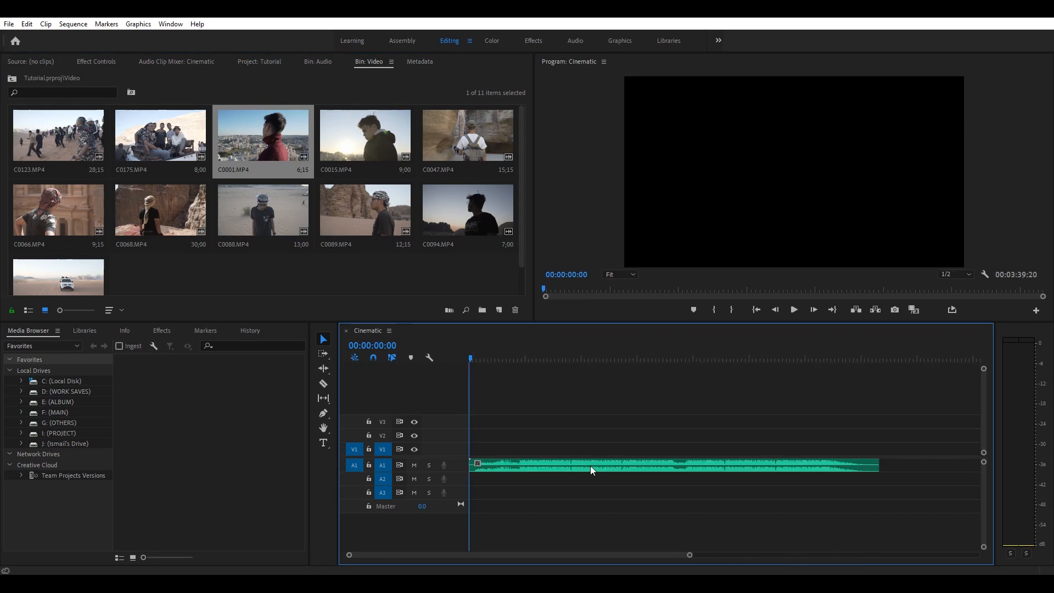
right_click(439, 391)
click(472, 453)
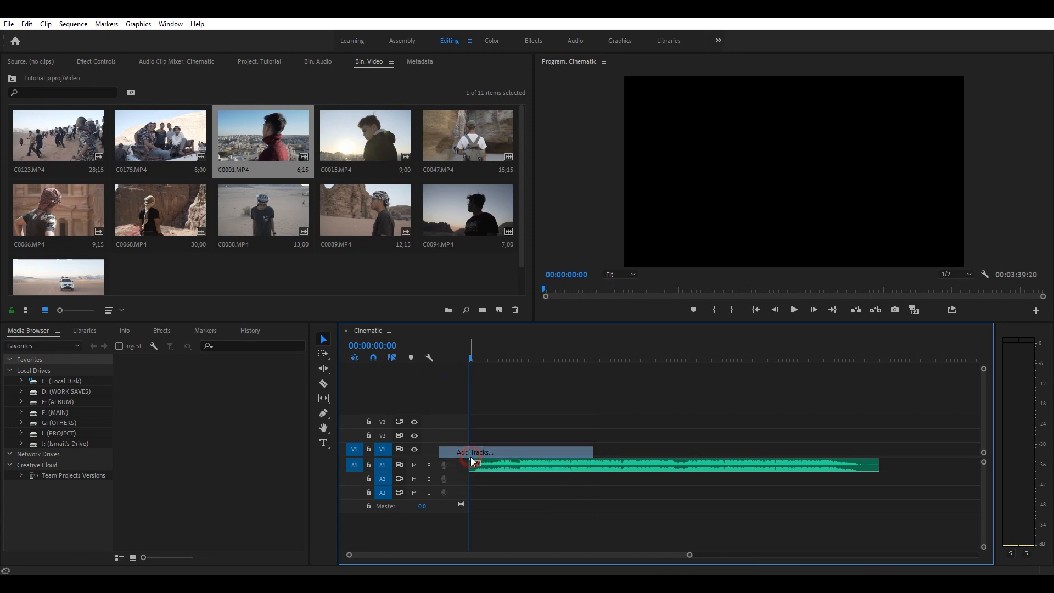
click(616, 212)
right_click(439, 391)
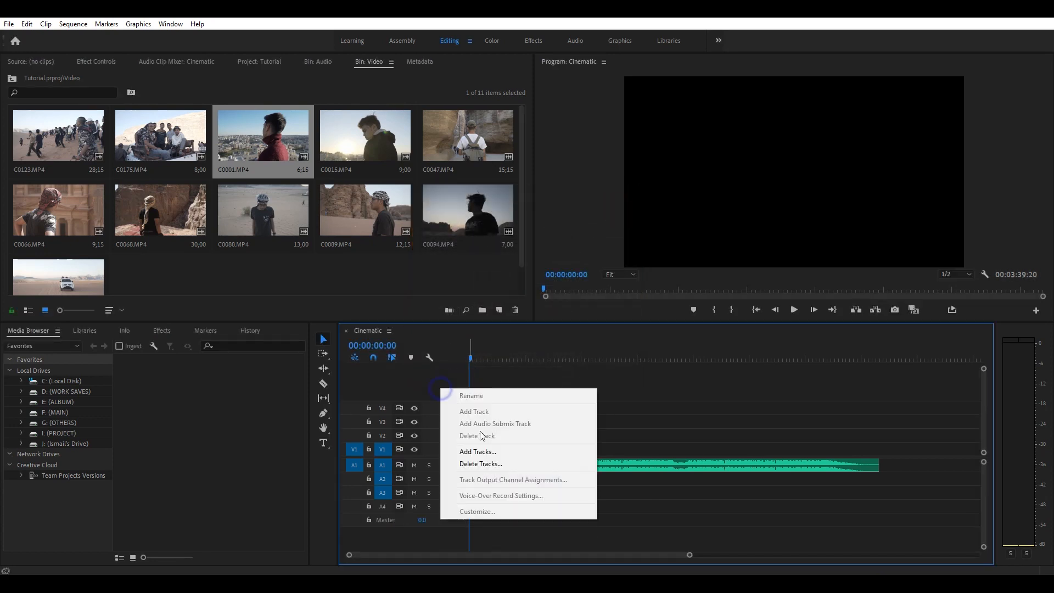
click(478, 452)
click(618, 214)
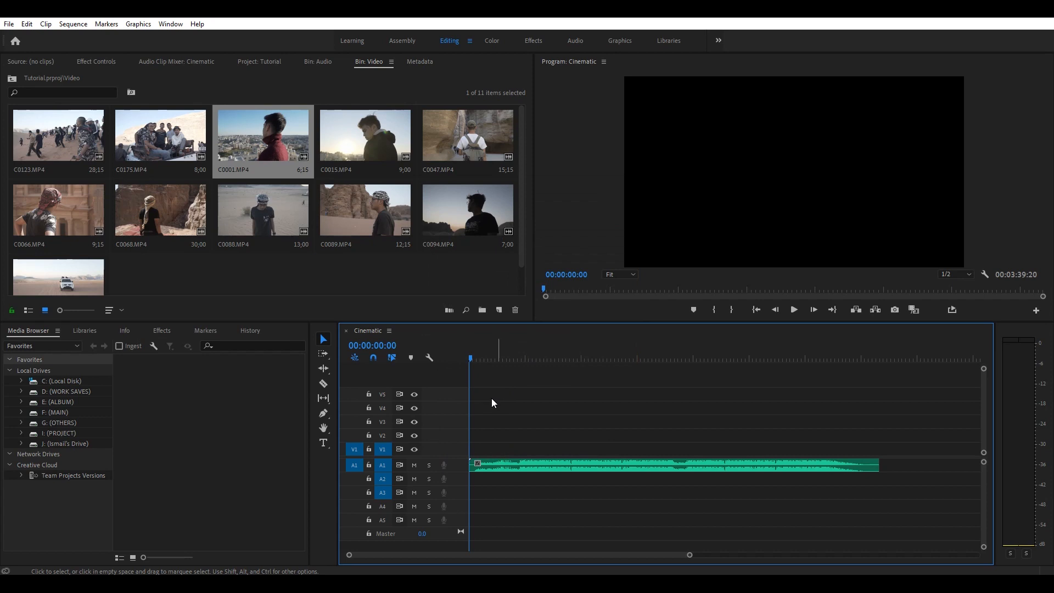
- Undo both track additions in the Cinematic sequence
click(492, 432)
drag(471, 355, 443, 381)
click(485, 380)
click(526, 385)
drag(502, 462, 516, 473)
click(544, 486)
click(532, 419)
drag(553, 387, 512, 437)
key(ctrl+z)
key(ctrl+z)
click(565, 387)
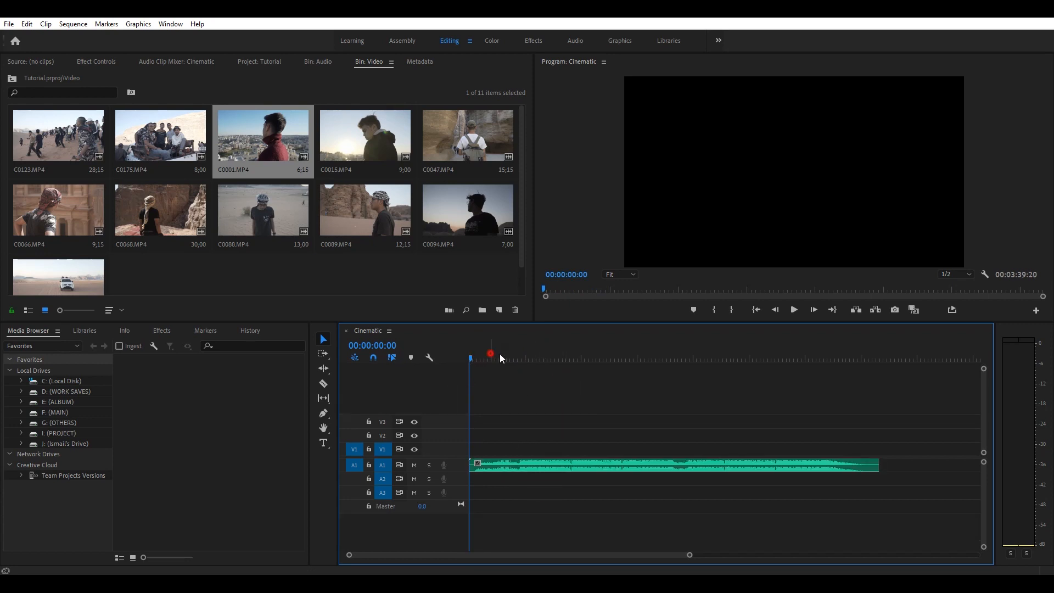
- Set the playhead to 00:00:24:17 and play the music from there for a few seconds
click(518, 414)
drag(499, 358, 528, 374)
click(550, 398)
click(566, 382)
click(513, 358)
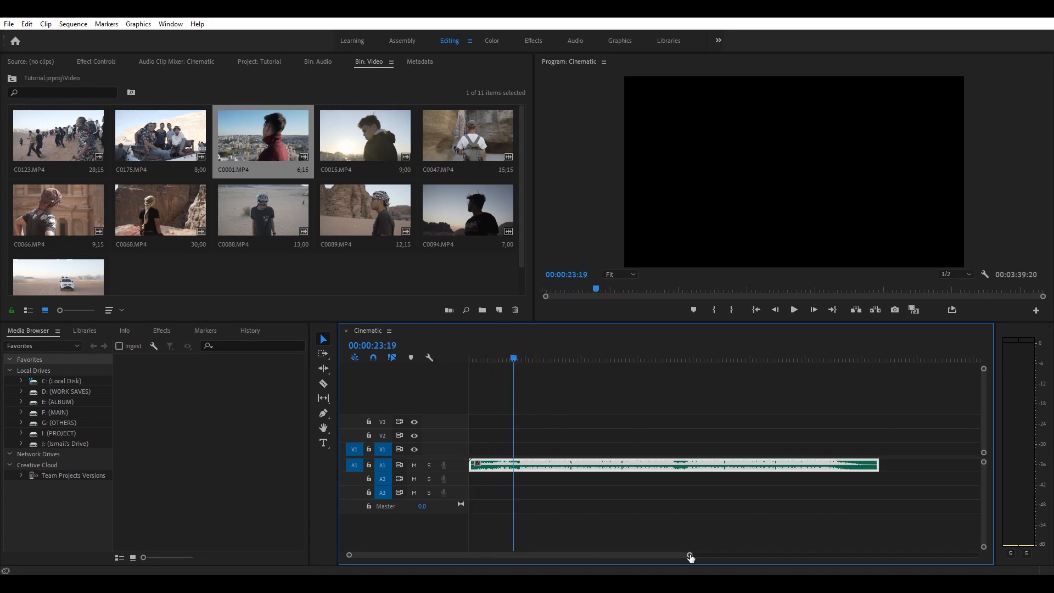
drag(691, 557, 991, 546)
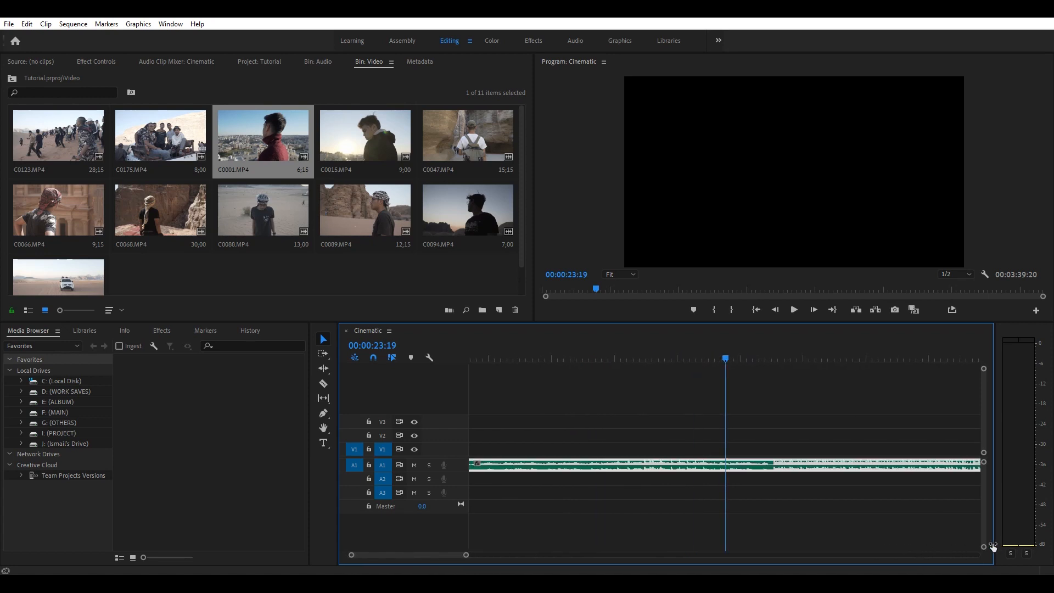
drag(726, 360, 737, 357)
click(770, 244)
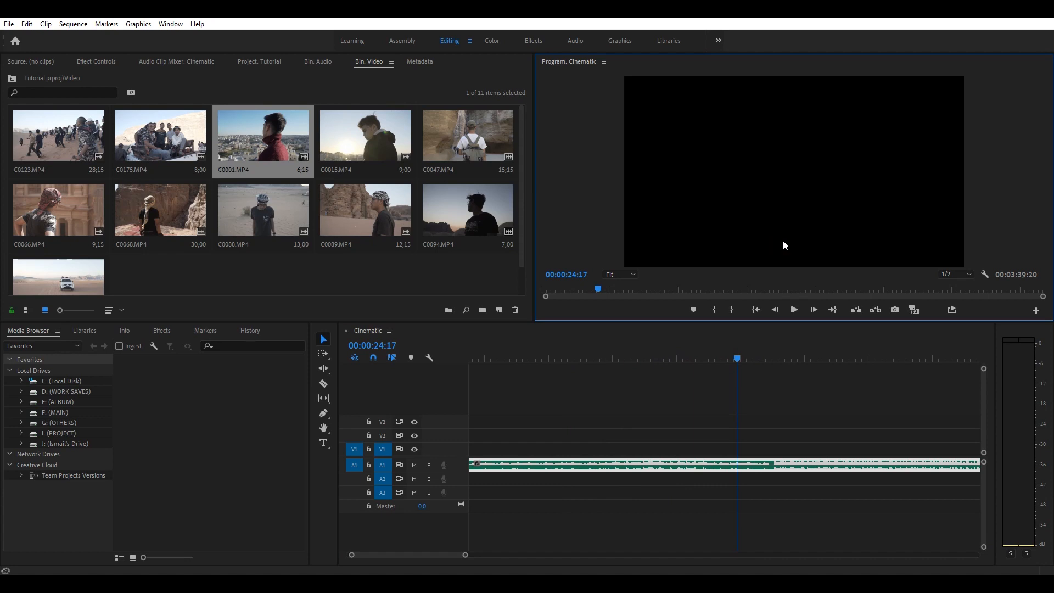
key(space)
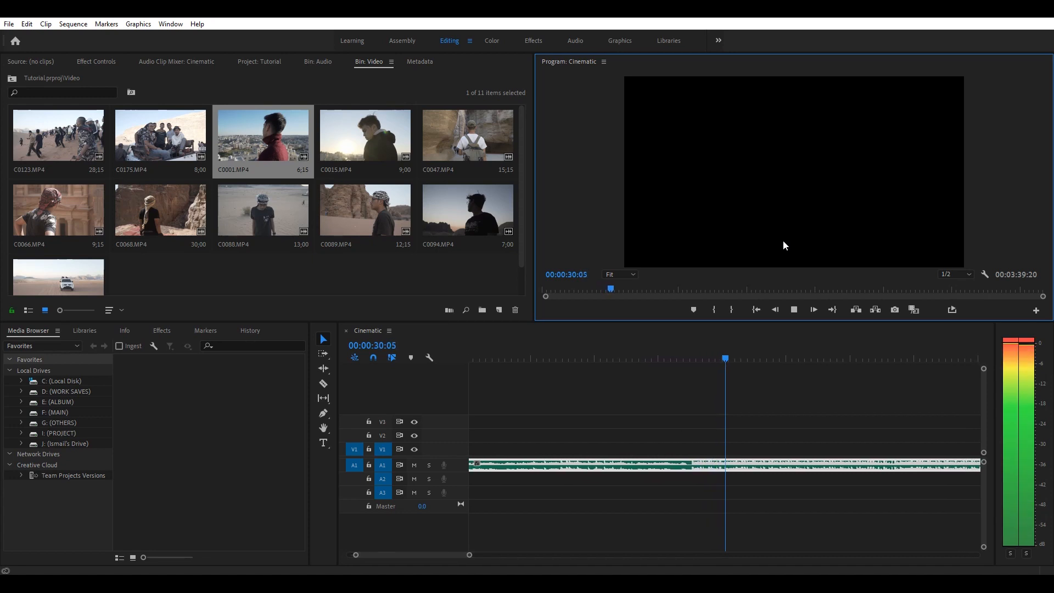
key(space)
- Move the playhead to 00:00:33:06, try placing C0001.MP4 there on a new V4 track, and undo the placement
mouse_move(470, 555)
mouse_down()
mouse_move(609, 565)
mouse_move(556, 566)
mouse_up()
mouse_move(647, 356)
mouse_down()
mouse_move(684, 356)
mouse_move(661, 367)
mouse_up()
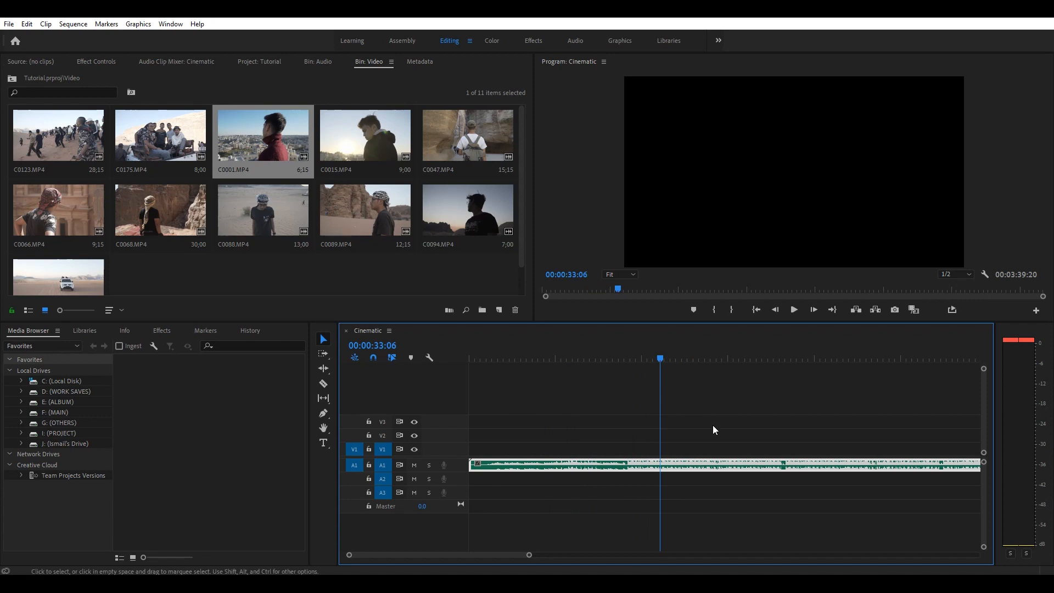
click(364, 252)
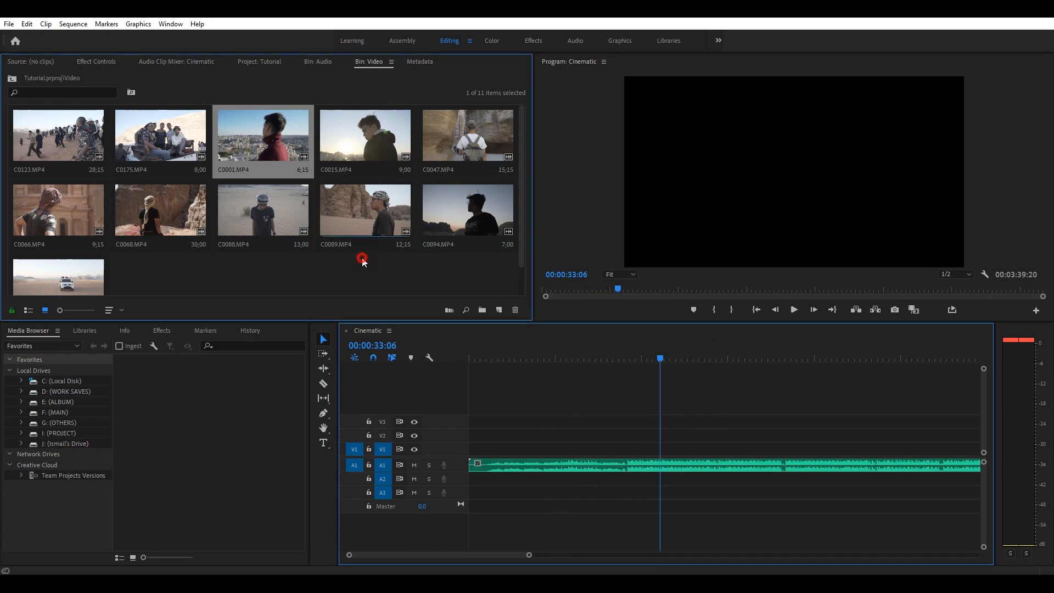
click(389, 154)
click(371, 264)
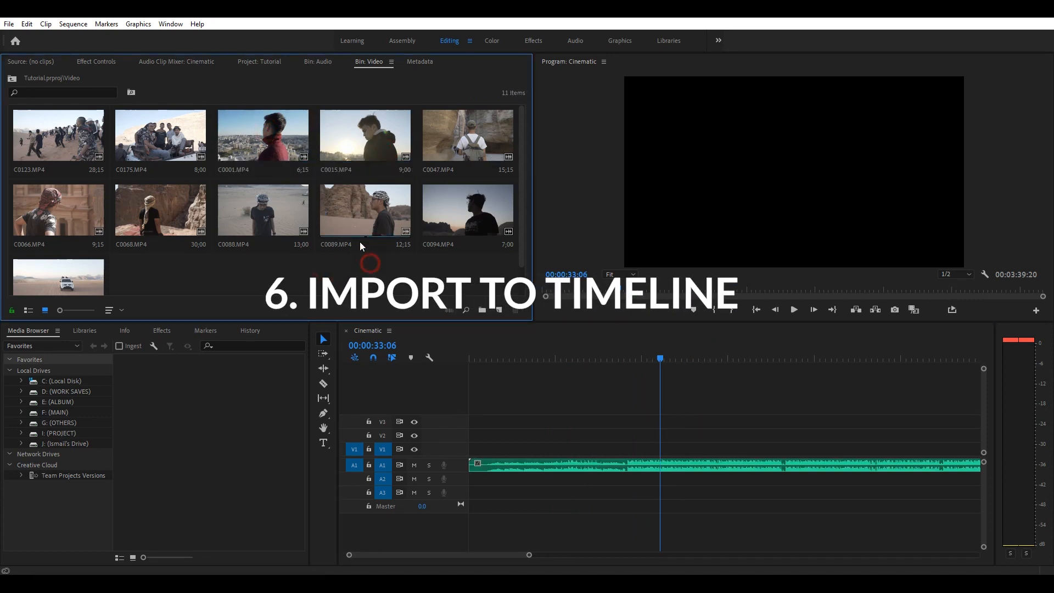
click(155, 146)
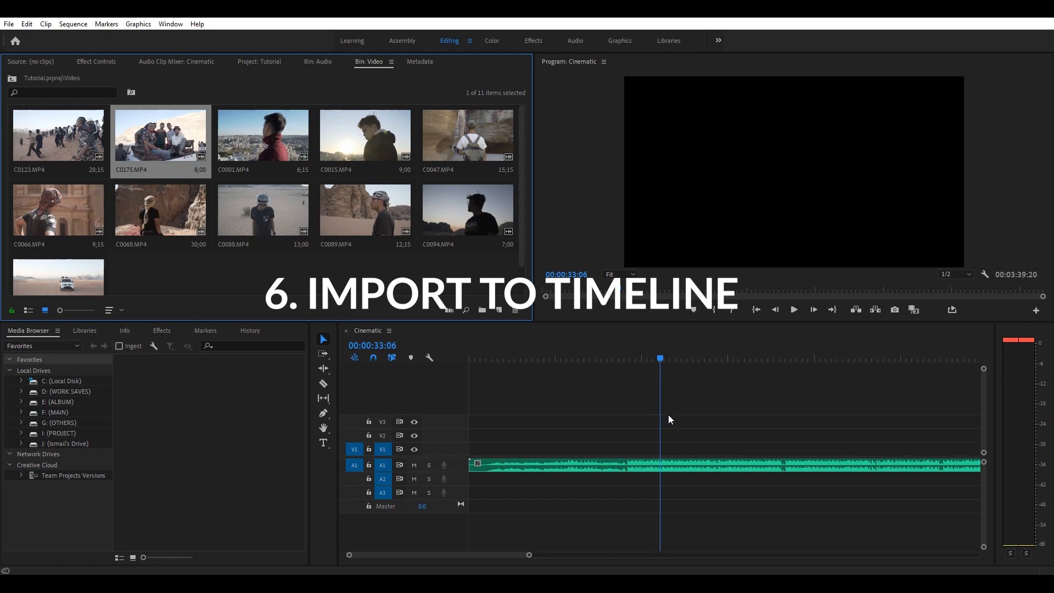
click(236, 133)
drag(348, 181, 667, 411)
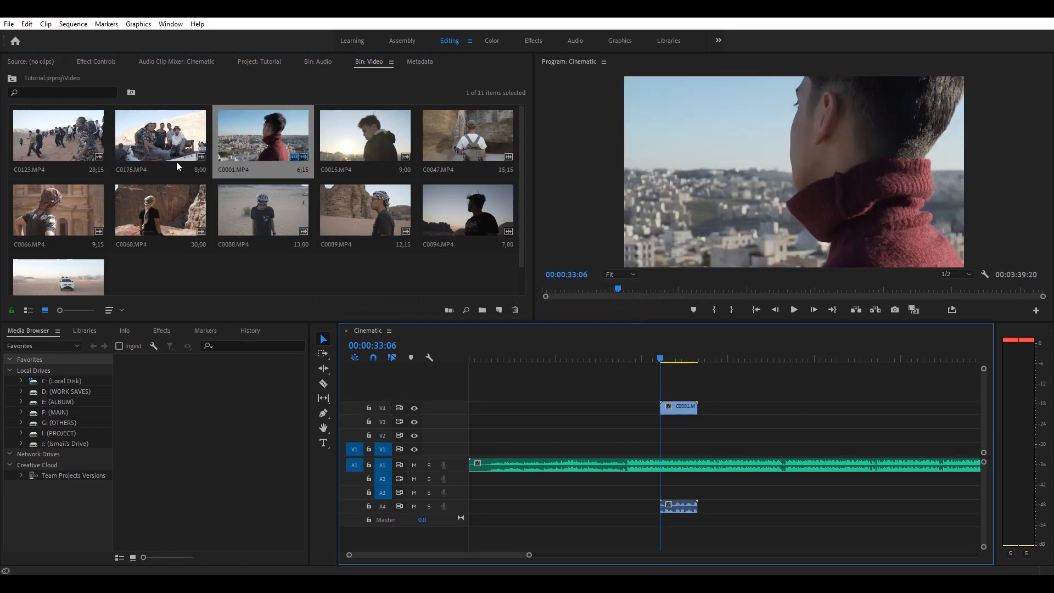
key(ctrl+z)
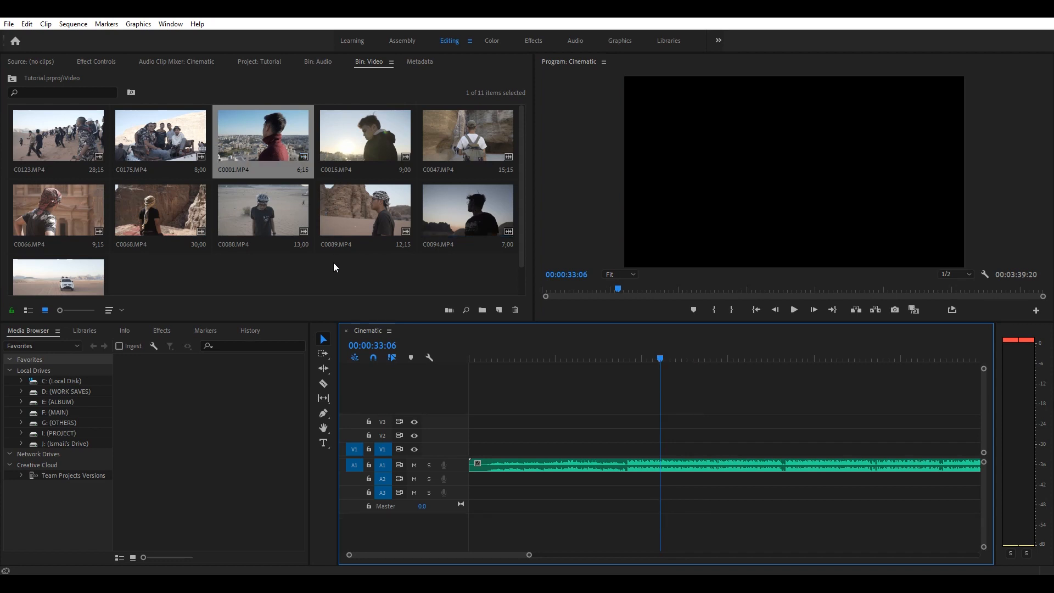
- Open C0001.MP4 in the Source Monitor and move the sequence playhead to 00:00:27:18
click(338, 287)
click(252, 140)
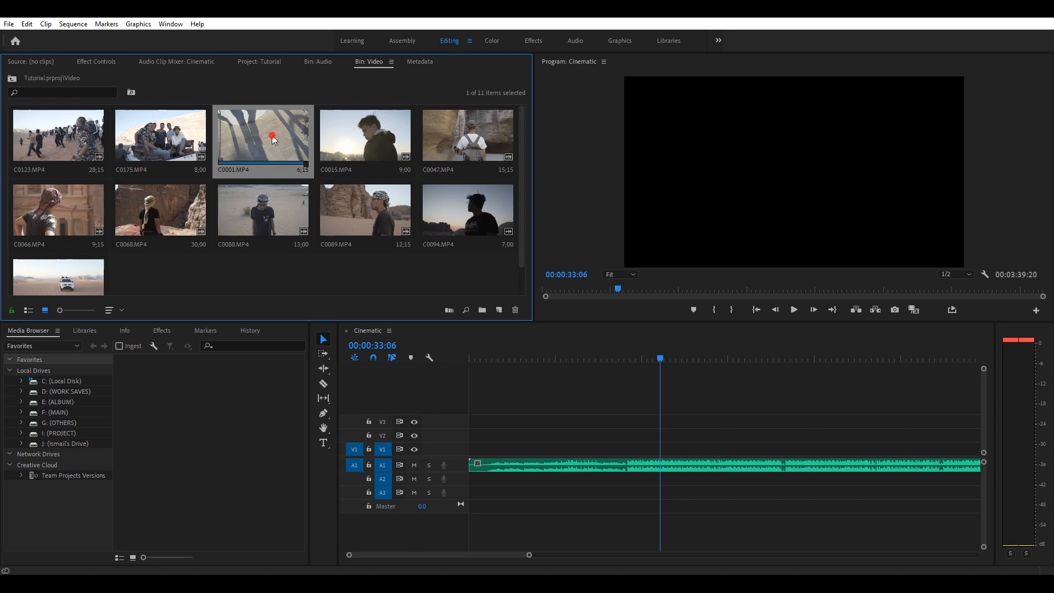
double_click(273, 139)
drag(54, 287, 12, 290)
click(7, 288)
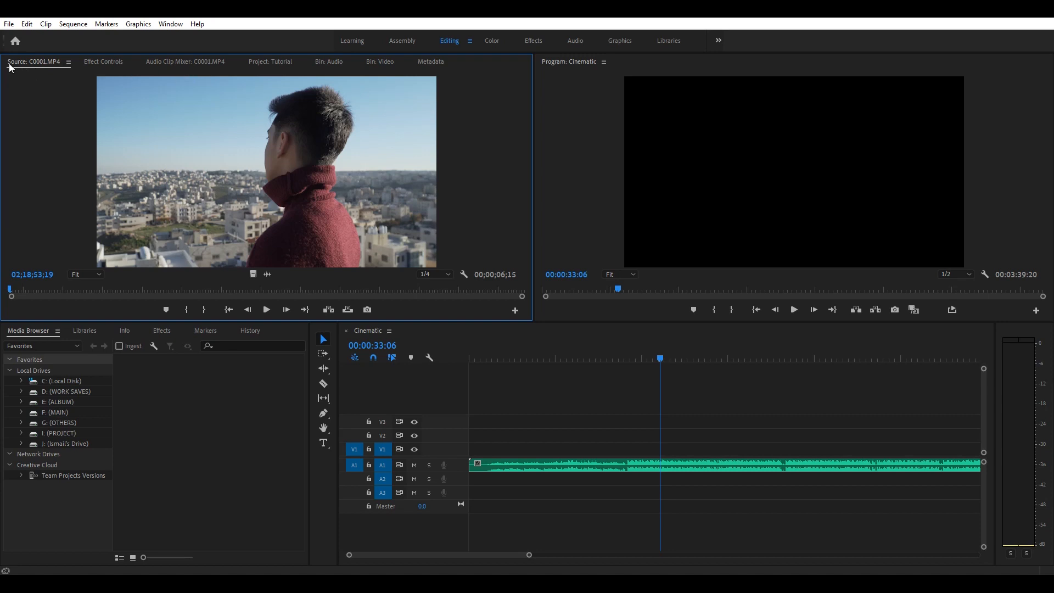
click(199, 130)
drag(663, 359, 631, 365)
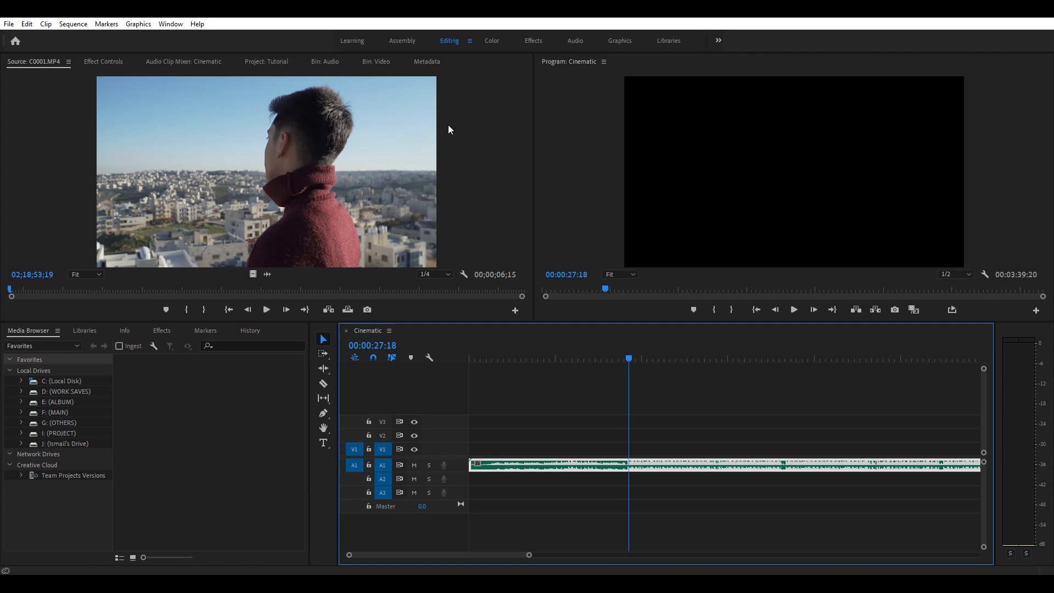
- Try placing C0001.MP4 from the Video bin on V3 and A3 at the playhead, inspect the linked clip, and undo the placement
click(373, 62)
drag(273, 122, 631, 423)
drag(753, 417, 632, 429)
click(702, 499)
click(654, 496)
click(708, 407)
click(652, 423)
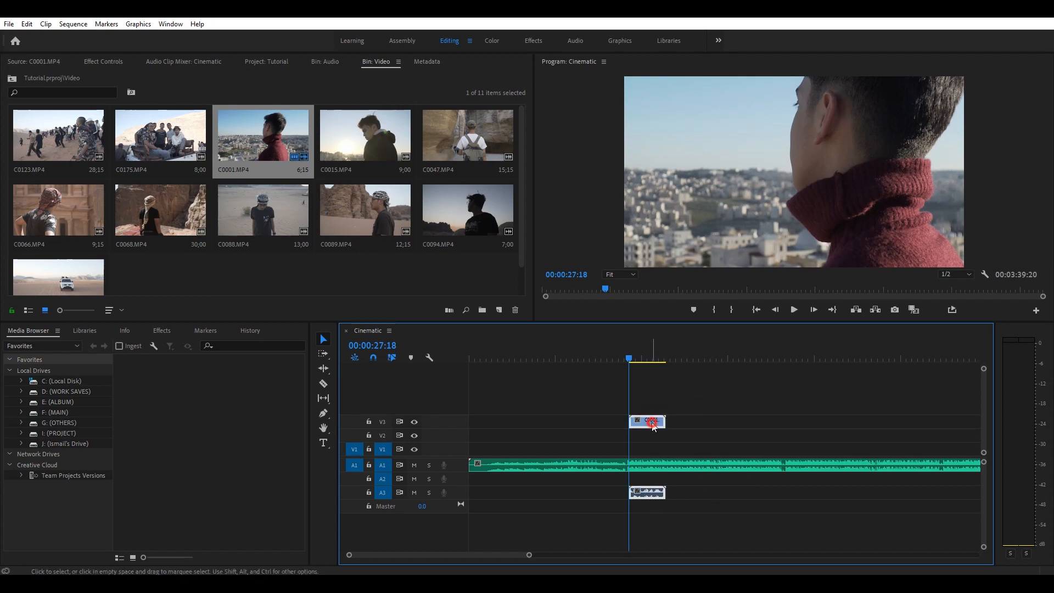
click(706, 423)
click(710, 426)
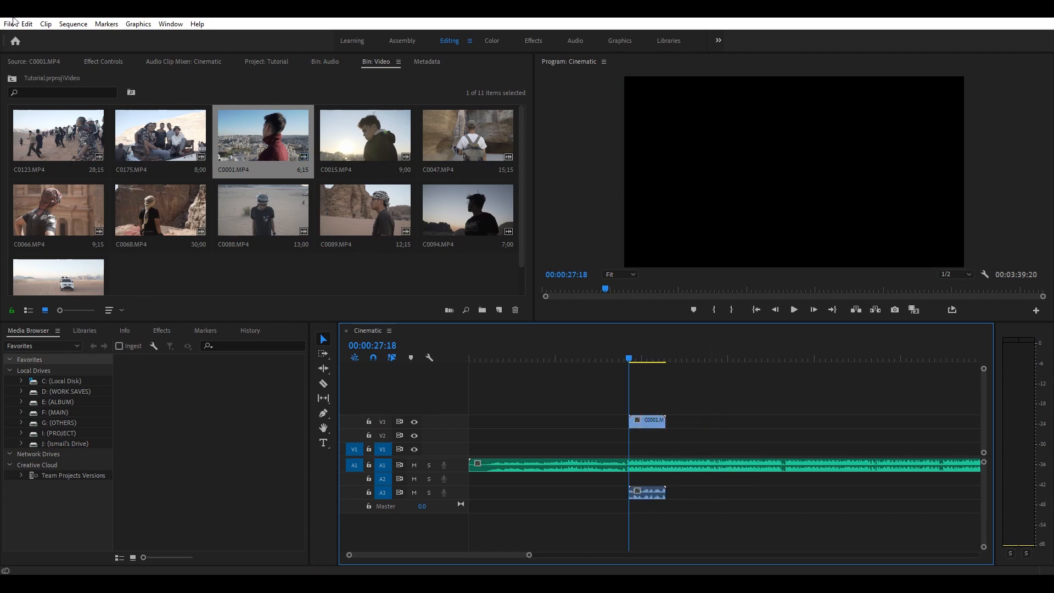
key(ctrl+z)
- Open C0001.MP4 in the Source Monitor, try placing only its video on V1 at the playhead, and undo it
double_click(237, 122)
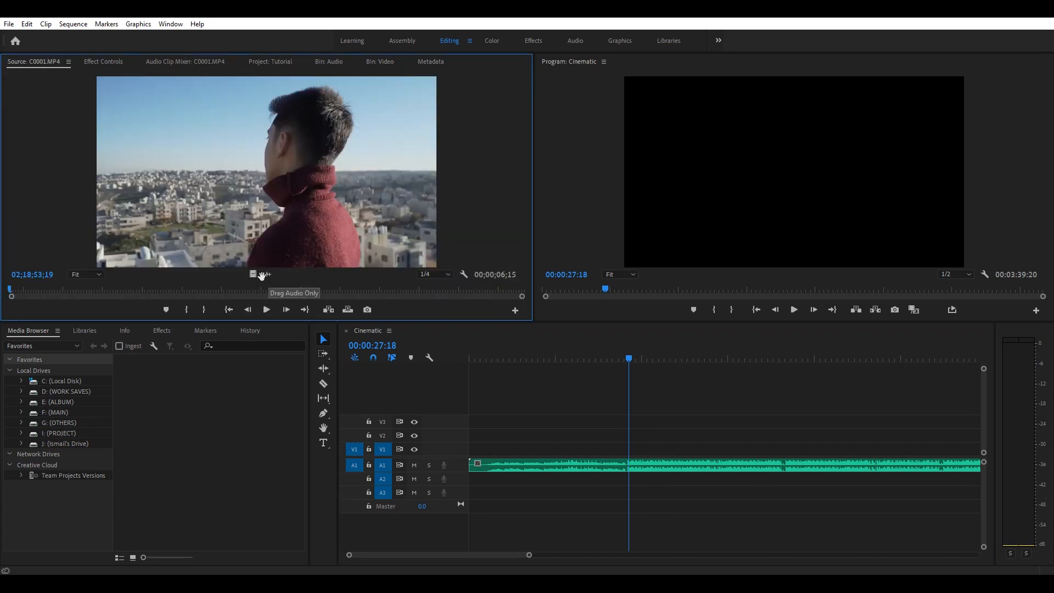
drag(413, 338, 636, 448)
key(ctrl+z)
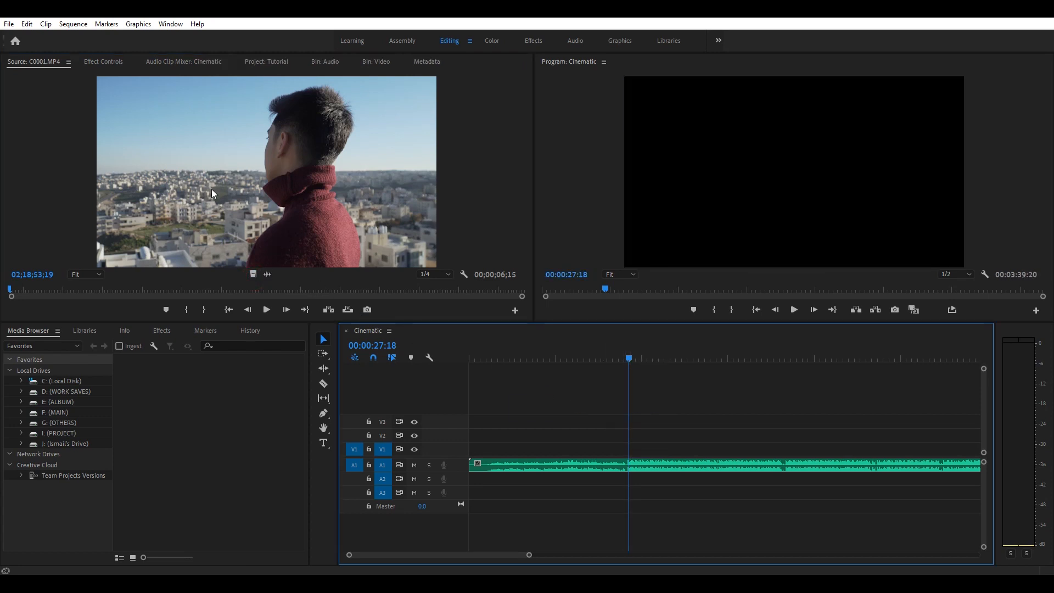
- Place C0001.MP4 with its audio from the Source Monitor on V3 and A3 at 00:00:27:18 and select it
drag(219, 171, 637, 422)
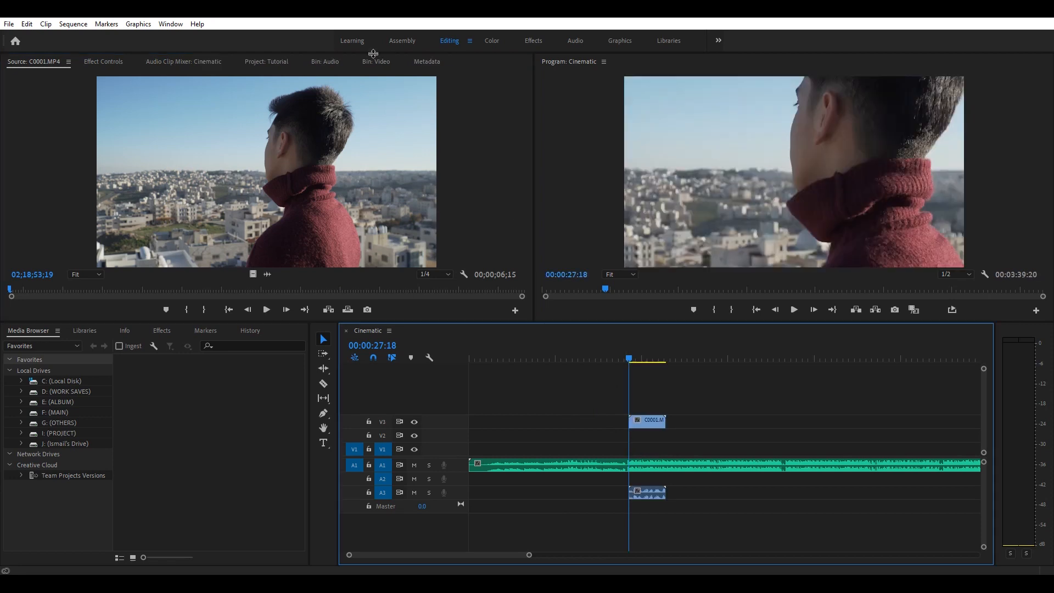
click(373, 63)
click(659, 420)
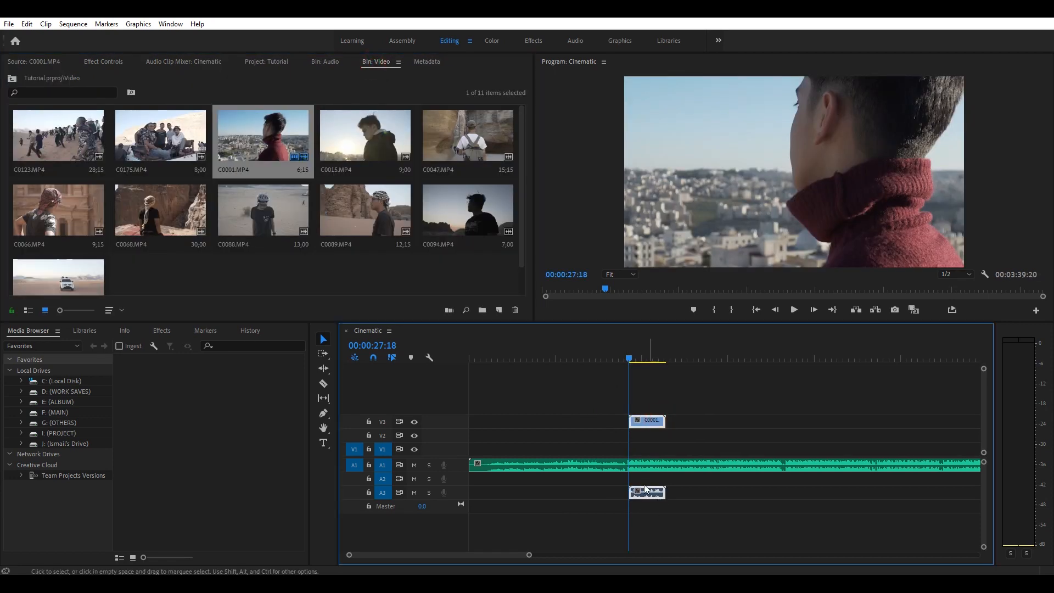
- Try deleting the linked audio of the C0001.MP4 clip on A3, and undo the deletion
click(711, 426)
click(656, 497)
key(Delete)
key(ctrl+z)
- Unlink the video and audio of the C0001.MP4 clip on V3 and A3
drag(710, 405, 650, 421)
click(744, 407)
click(652, 421)
click(711, 409)
click(646, 421)
click(761, 405)
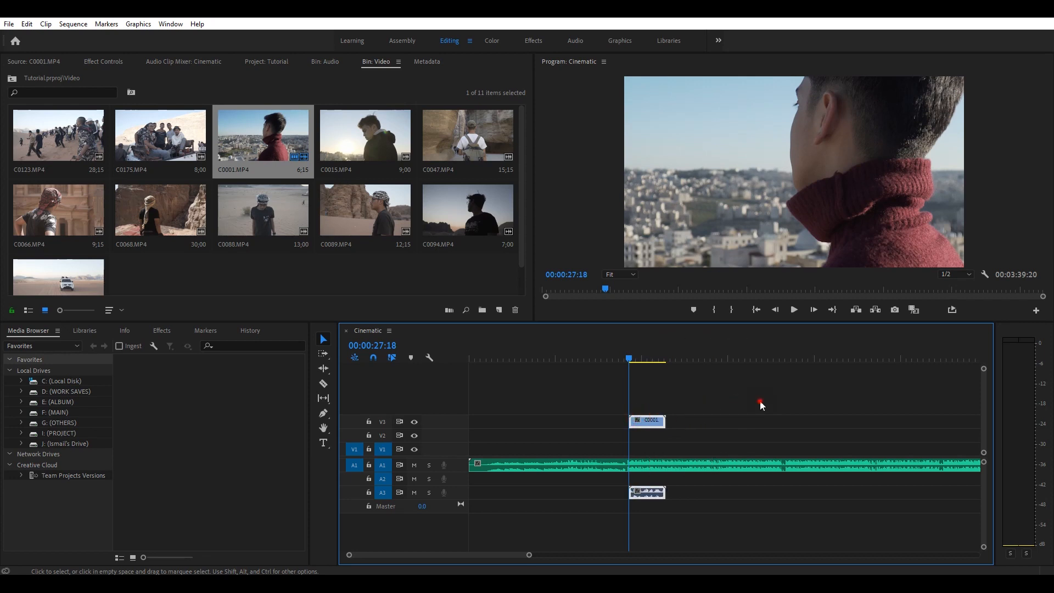
click(649, 421)
right_click(647, 422)
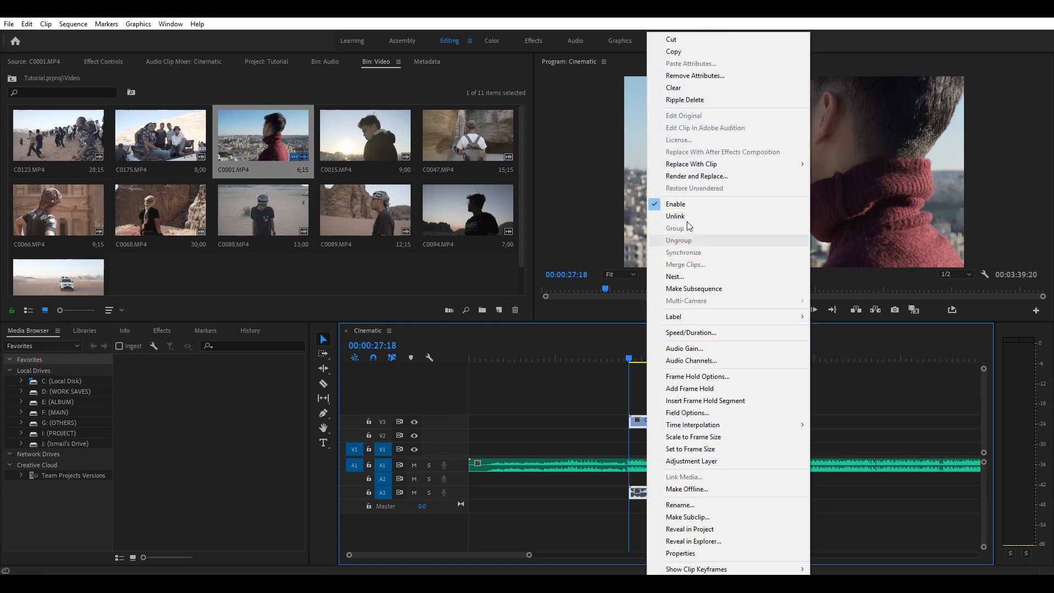
click(687, 220)
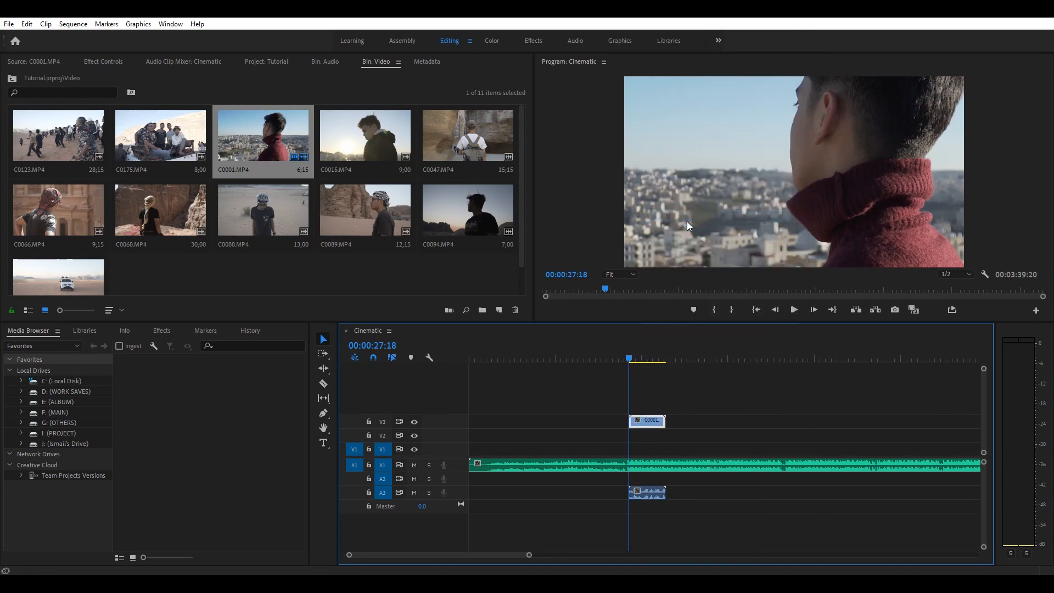
- Delete the unlinked C0001.MP4 audio from A3 and move its video from V3 down to V1
click(653, 425)
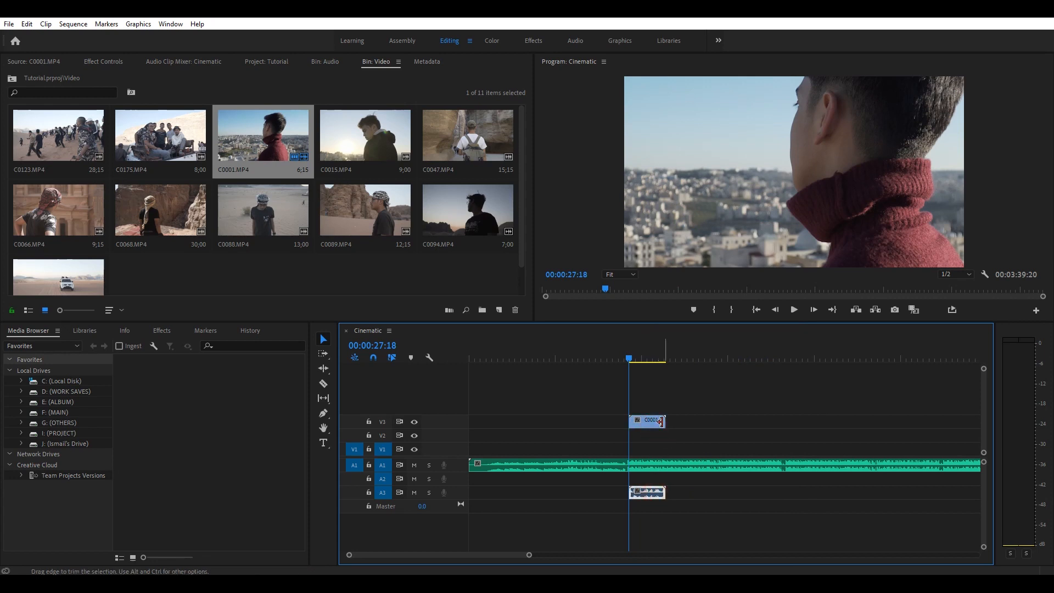
click(647, 422)
click(647, 497)
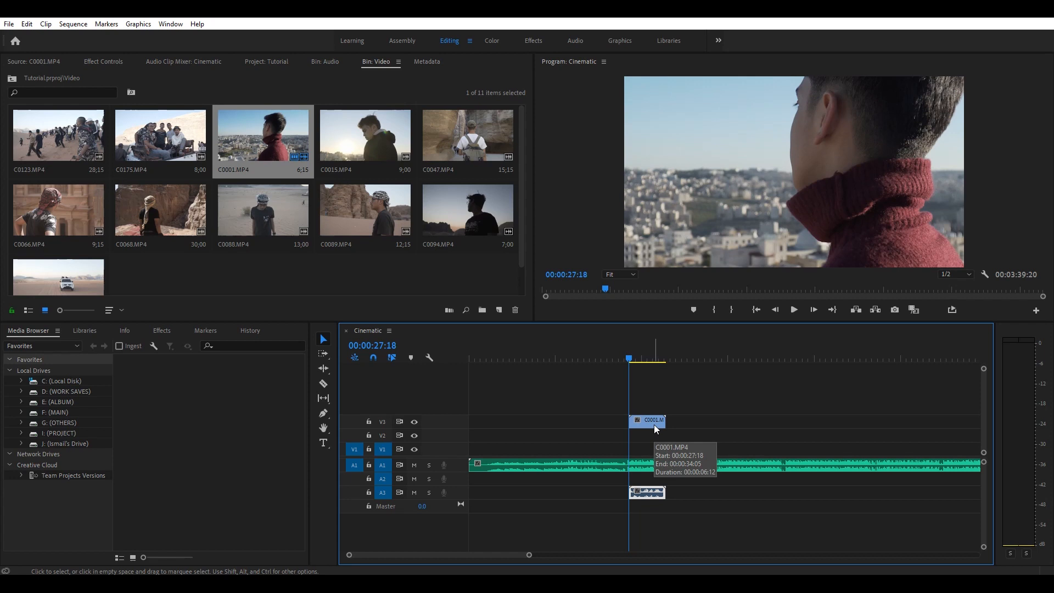
key(Delete)
drag(654, 424, 657, 452)
- Examine the video-only and audio-only placement options for C0001.MP4 in the Source Monitor, and return to the Video bin
double_click(258, 160)
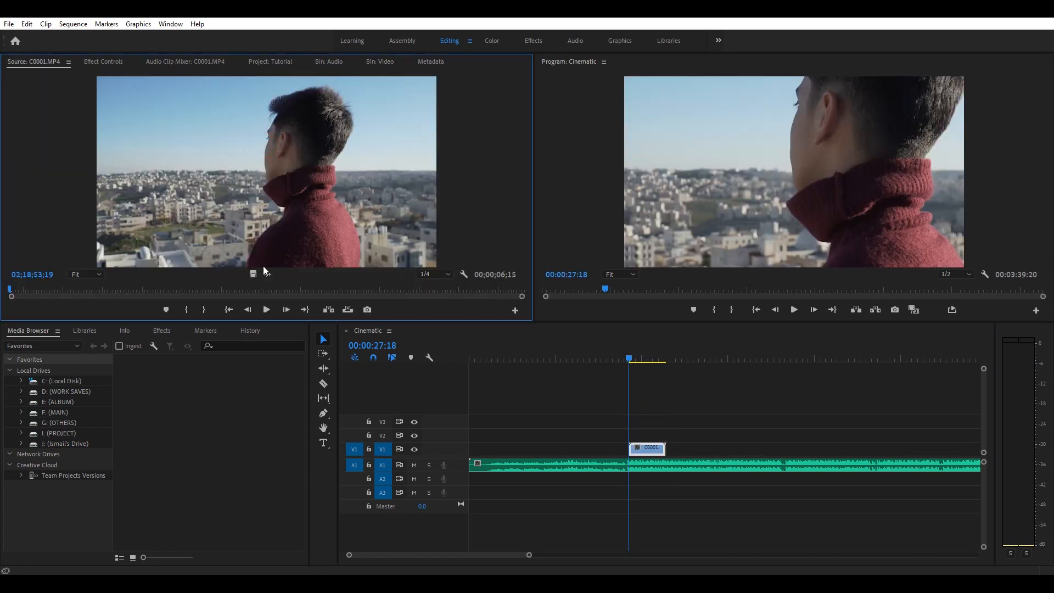
mouse_move(270, 274)
mouse_down()
mouse_move(714, 464)
mouse_move(695, 492)
mouse_move(262, 273)
mouse_up()
drag(637, 429, 306, 159)
click(381, 61)
- Move the C0001.MP4 clip earlier on V1 to start at about 00:00:20 and set the playhead to 00:00:20:12
drag(648, 448, 600, 448)
click(601, 360)
mouse_move(591, 357)
mouse_down()
mouse_move(579, 360)
mouse_move(628, 361)
mouse_move(586, 364)
mouse_up()
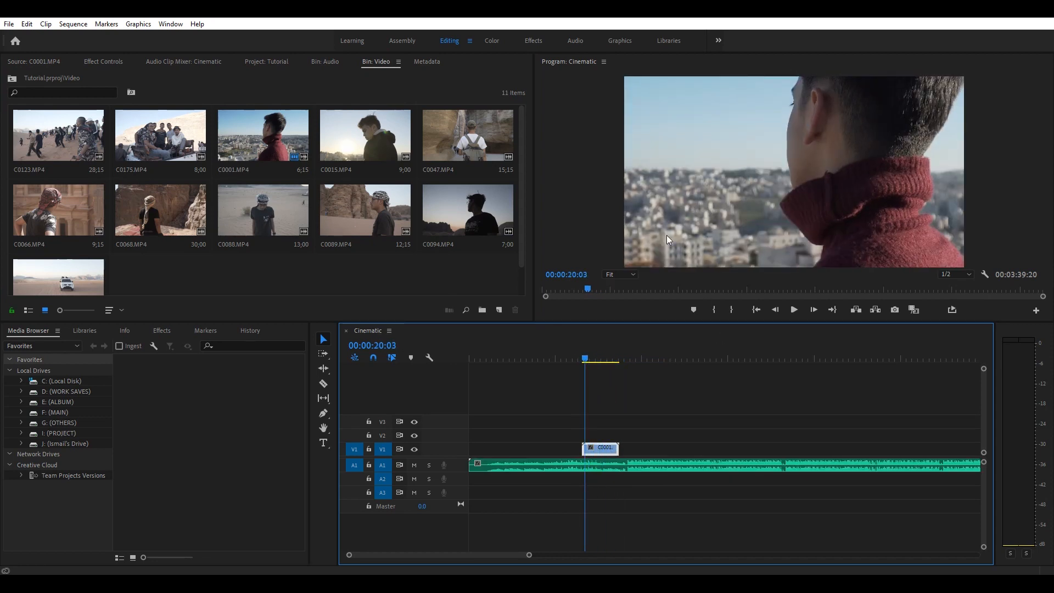
click(587, 360)
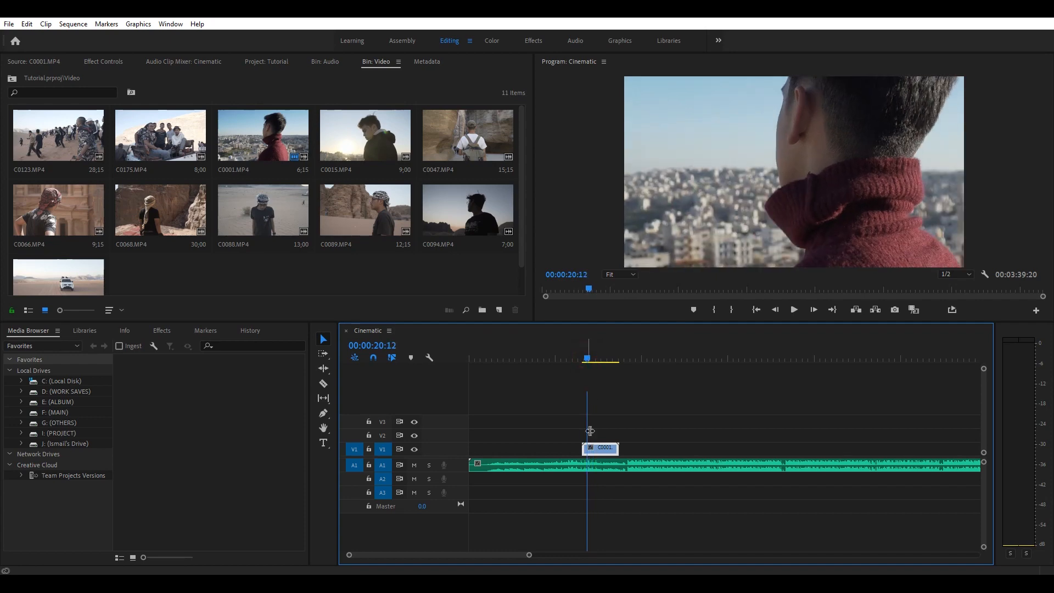
- Scale the C0001.MP4 clip on V1 to the frame size and set the playhead to 00:00:23:06
right_click(600, 448)
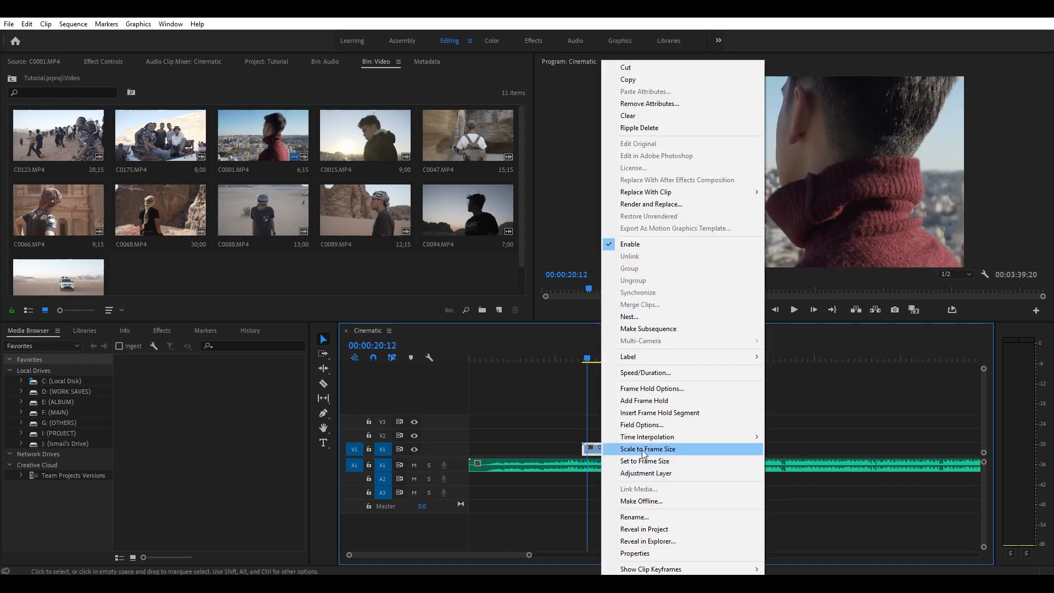
click(651, 451)
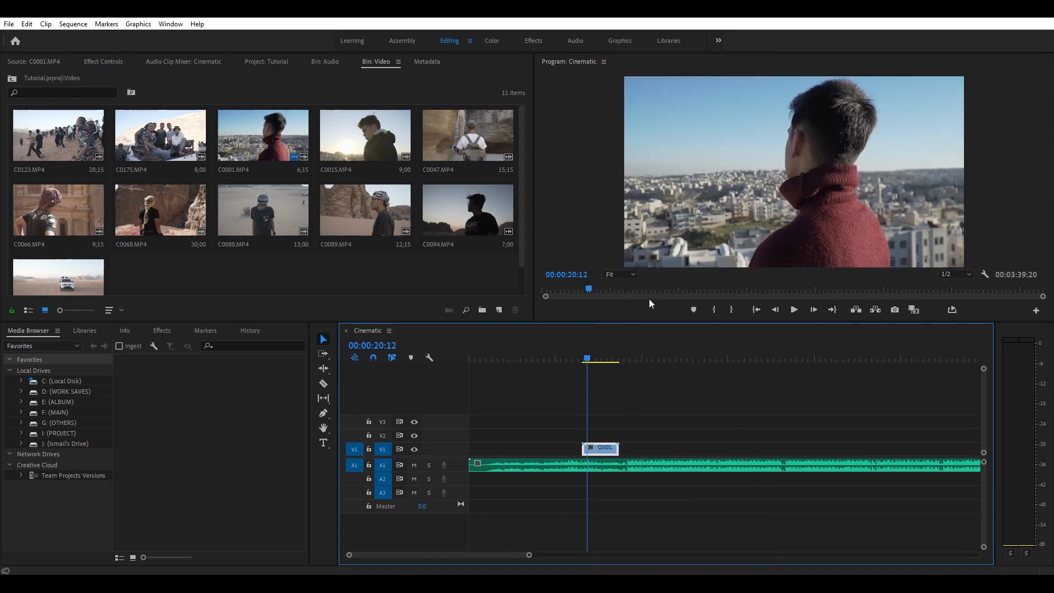
mouse_move(587, 358)
mouse_down()
mouse_move(598, 356)
mouse_move(578, 354)
mouse_move(601, 361)
mouse_up()
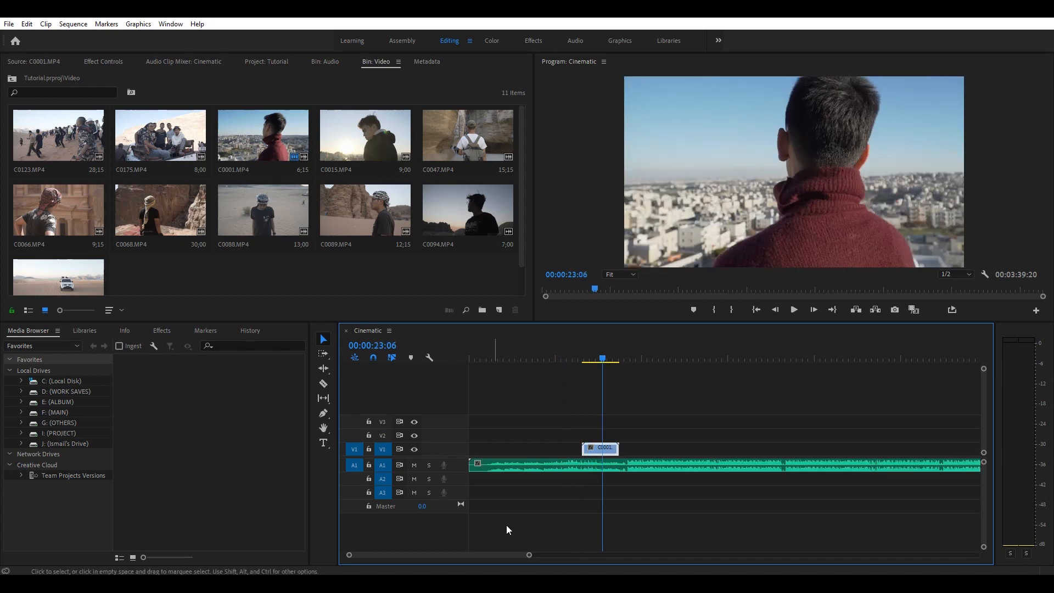
- Try trimming the start of the C0001.MP4 clip to 00:00:23:06, then restore its full length and set the playhead to 00:00:24:08
drag(529, 556, 501, 555)
mouse_move(615, 447)
mouse_down()
mouse_move(642, 448)
mouse_move(614, 445)
mouse_up()
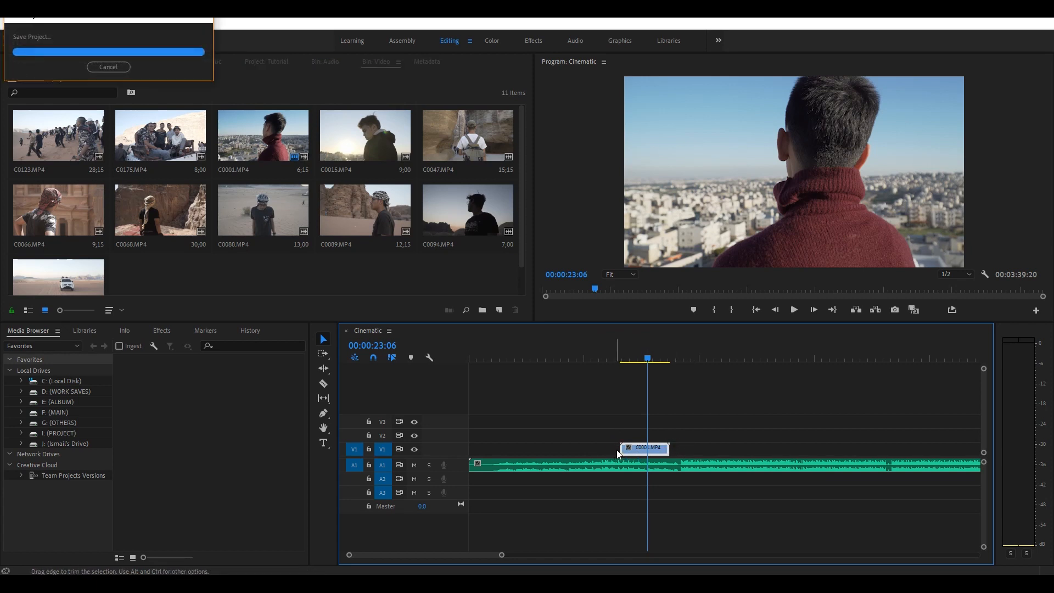
drag(613, 448, 612, 449)
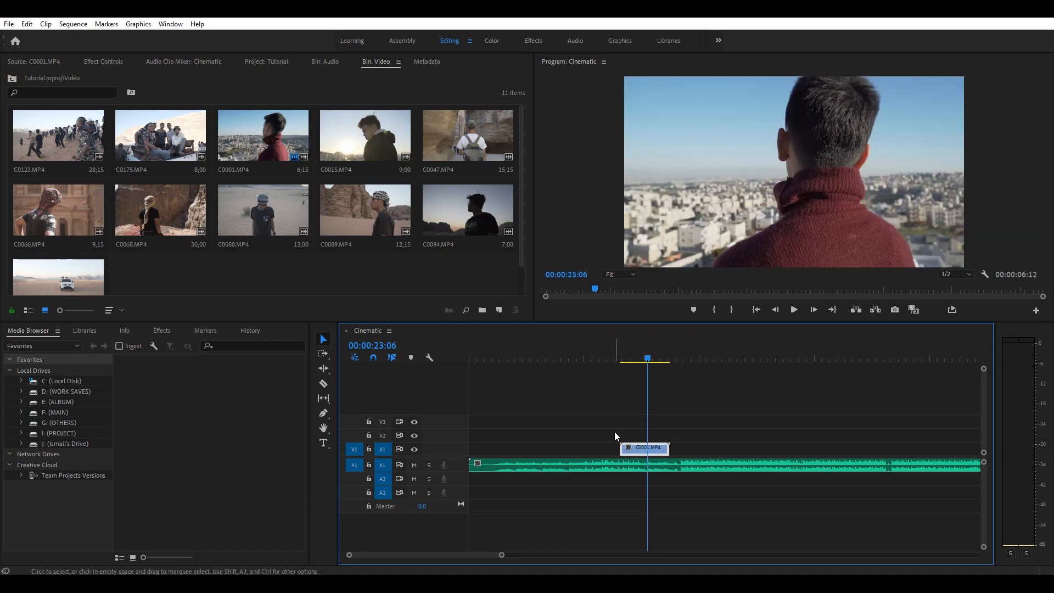
drag(616, 448, 648, 447)
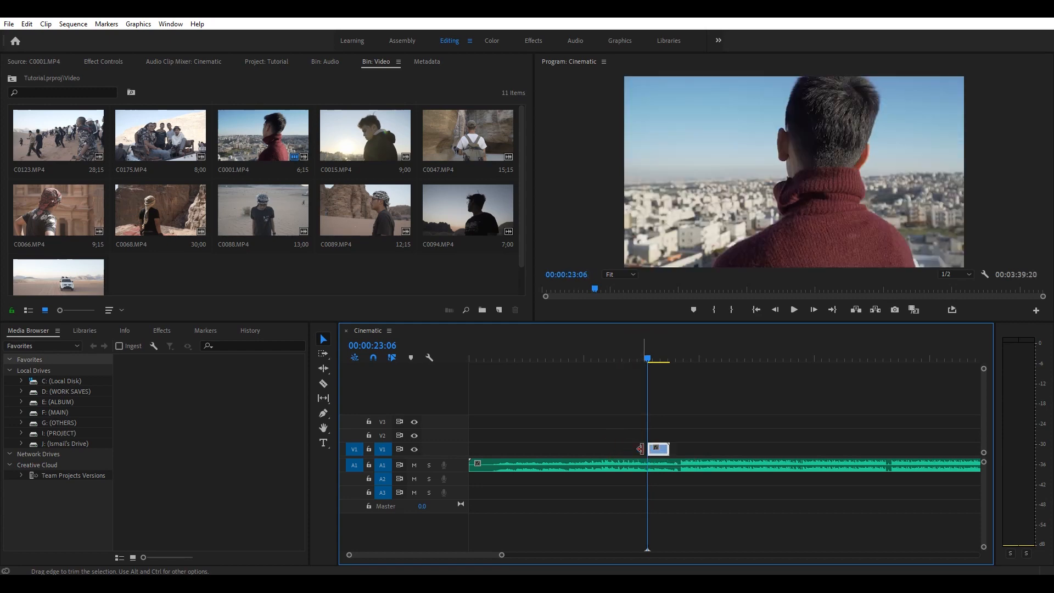
click(661, 360)
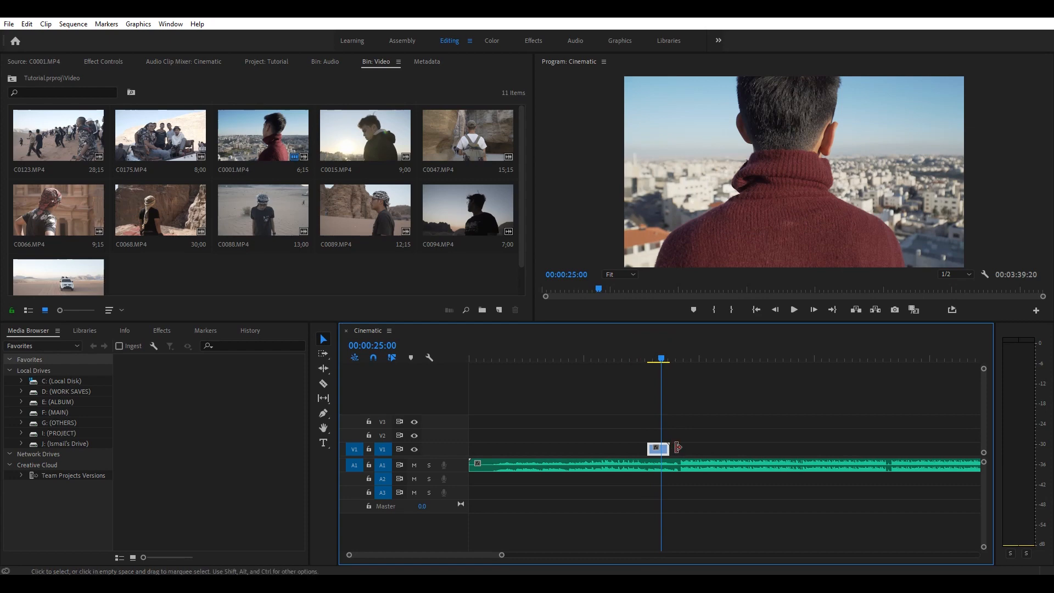
drag(678, 447, 759, 447)
click(652, 359)
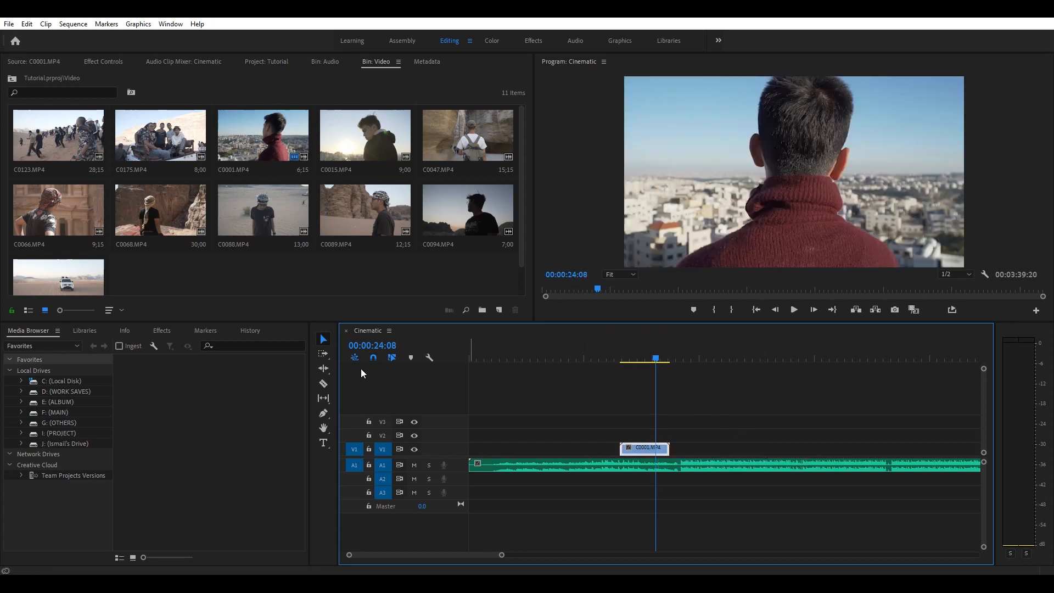
- Split the C0001.MP4 clip on V1 near its start with the Razor tool and delete the leading piece
click(325, 383)
click(630, 360)
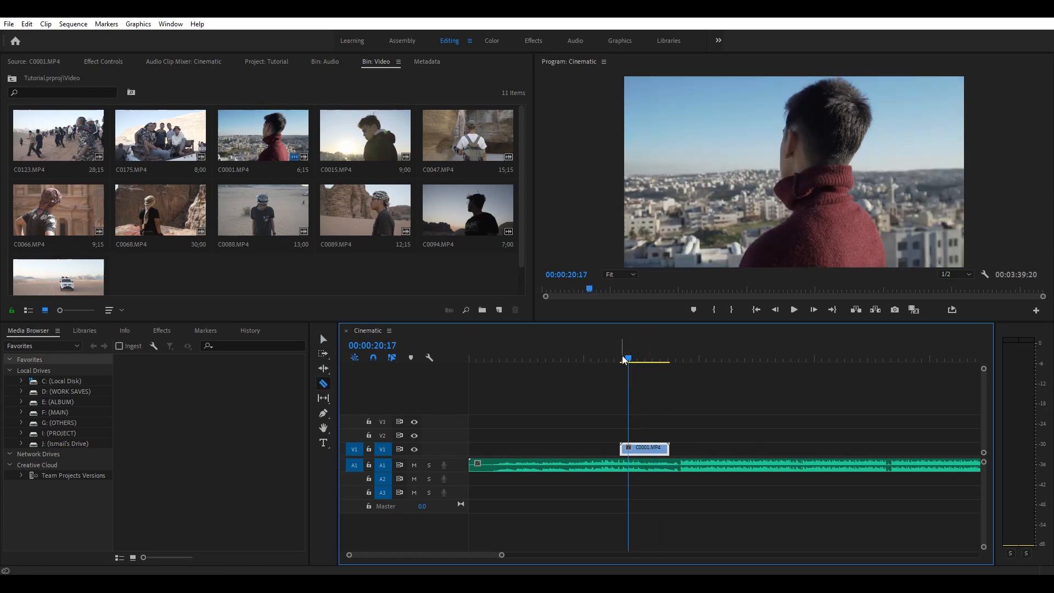
click(638, 360)
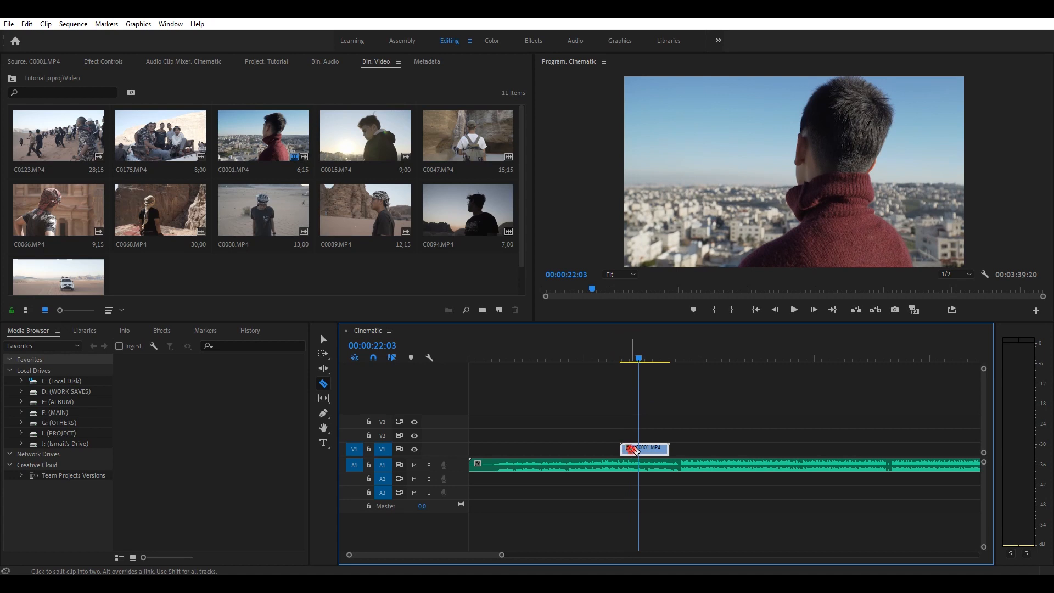
click(638, 449)
click(322, 340)
click(625, 450)
key(Delete)
click(665, 452)
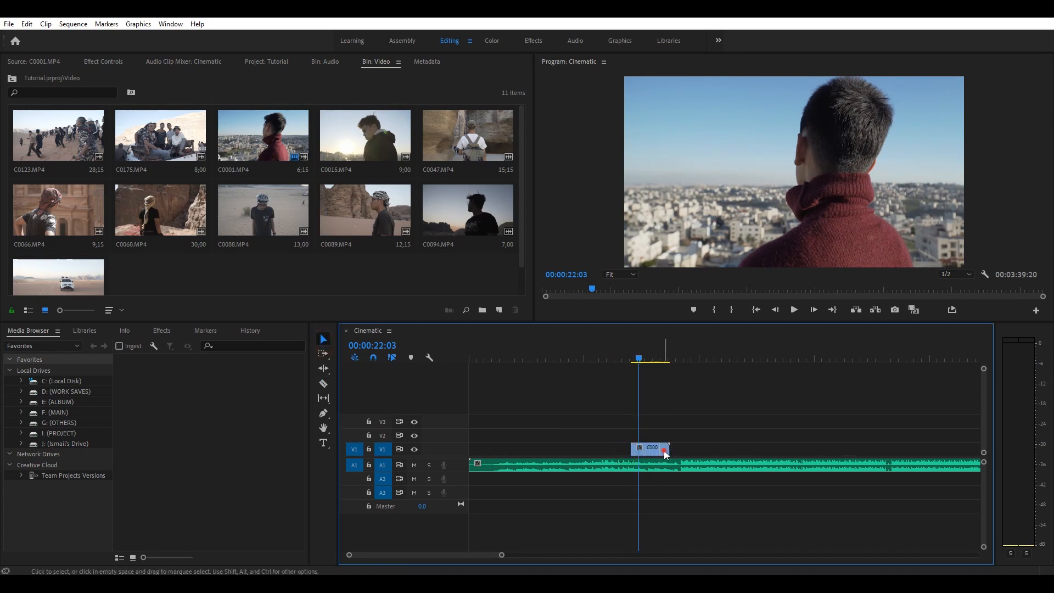
- Set the playhead to 00:00:24:12 and undo the cuts and the deletion on the C0001.MP4 clip
drag(635, 356, 658, 360)
key(ctrl+z)
key(ctrl+z)
key(ctrl+z)
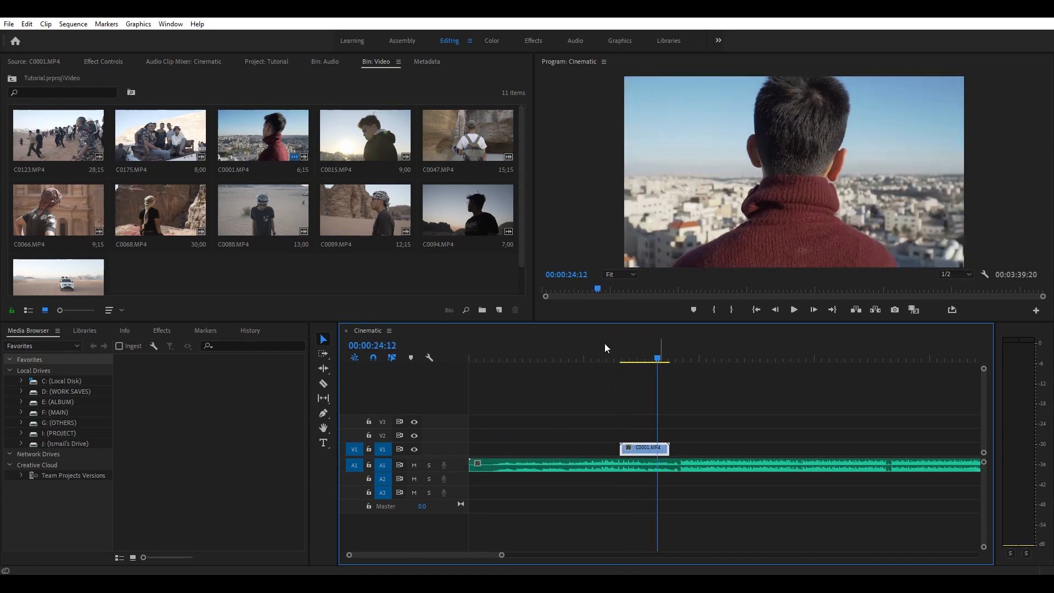
- Examine the list of assigned keyboard shortcuts for the application's tools and close it without changes
click(12, 25)
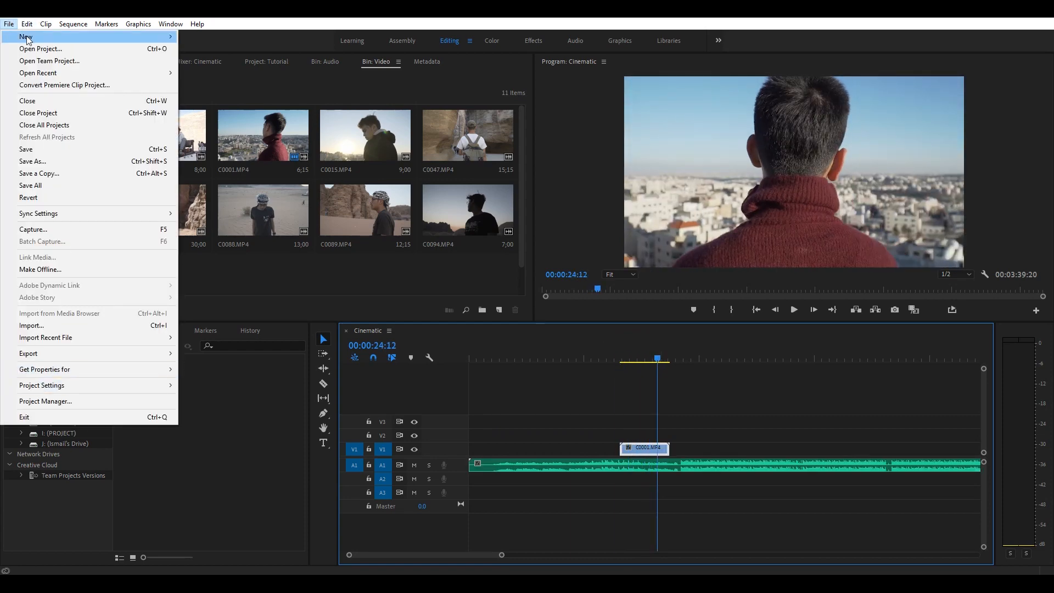
mouse_move(27, 25)
mouse_move(71, 356)
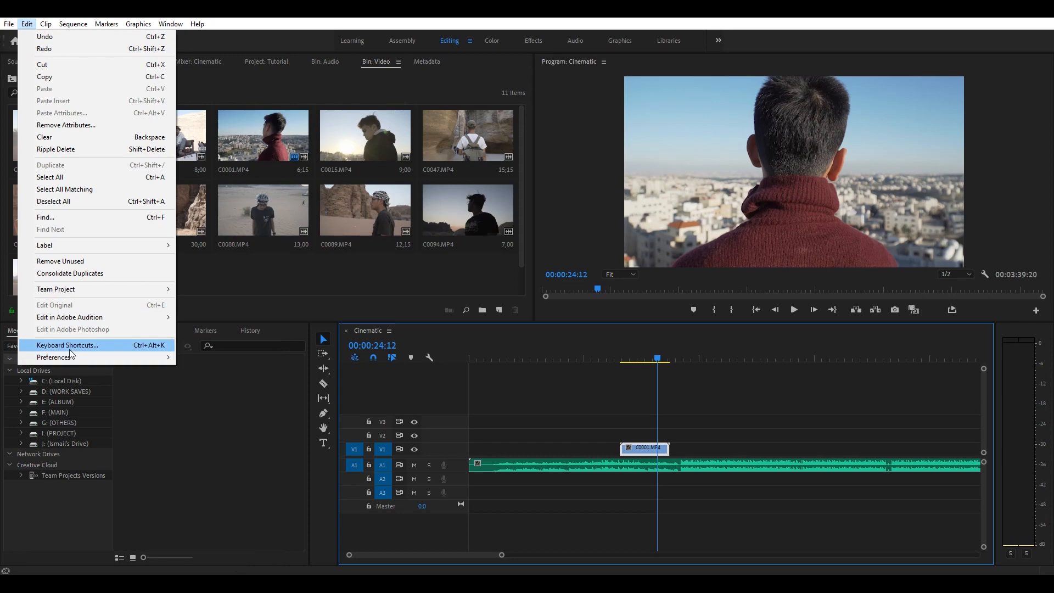
click(78, 346)
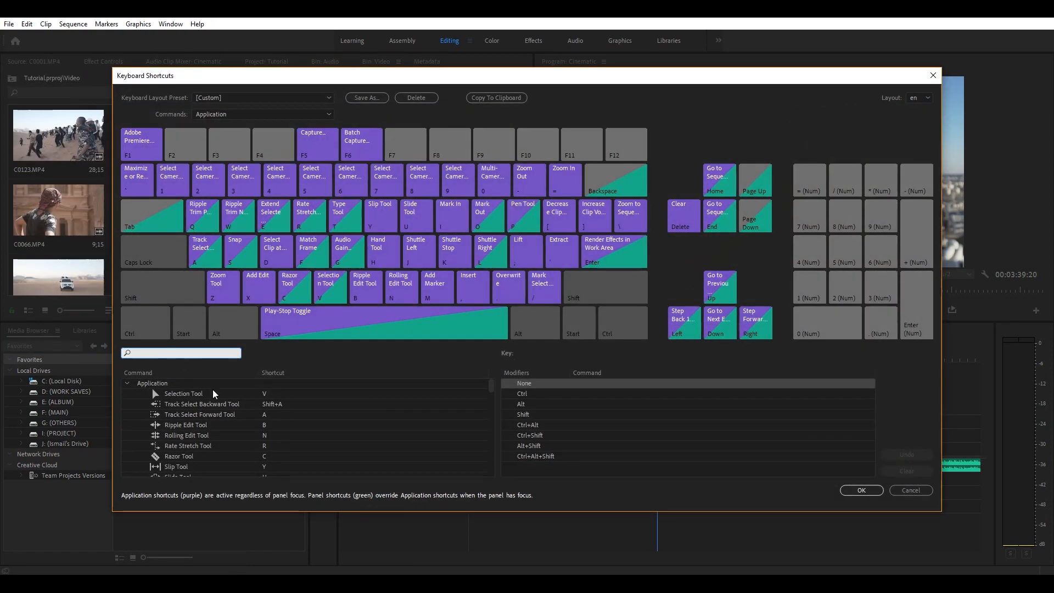
scroll(262, 417, down, 3)
scroll(278, 423, up, 3)
click(911, 490)
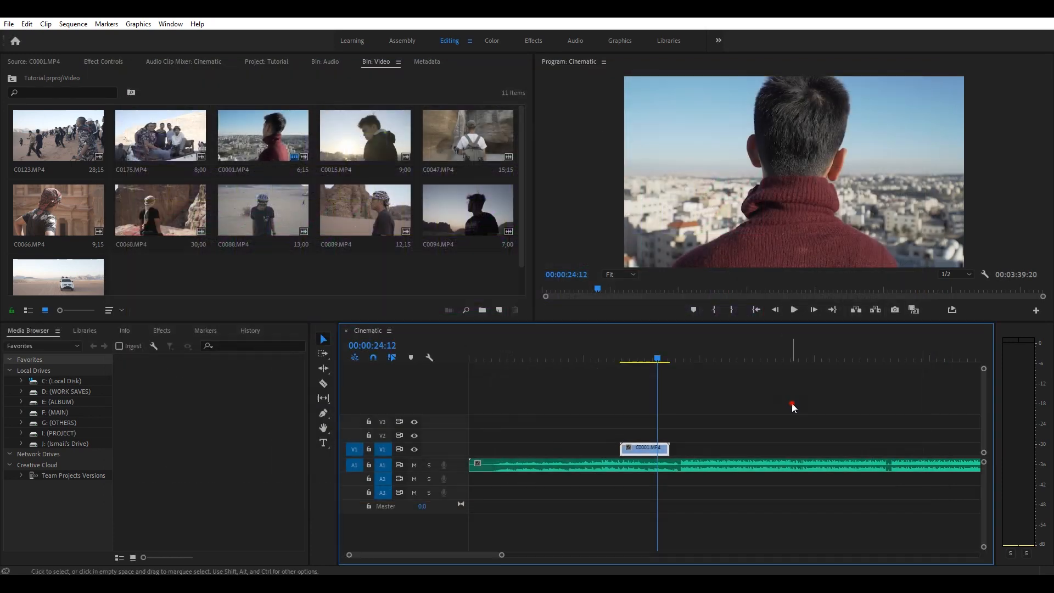
- Split the C0001.MP4 clip on V1 at 00:00:22:22 with Add Edit and undo the split
click(645, 361)
key(ctrl+k)
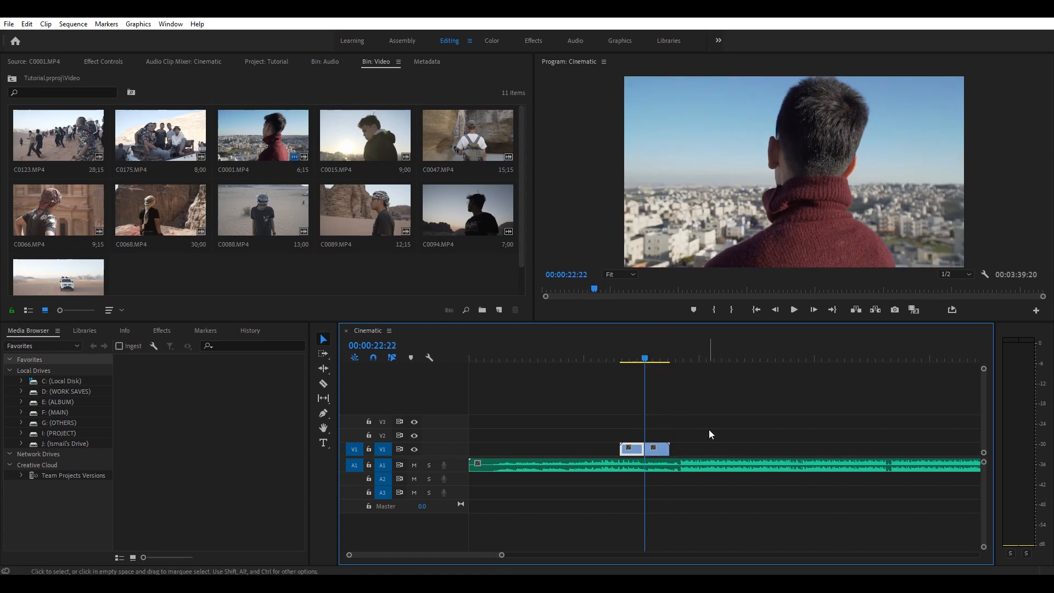
click(659, 358)
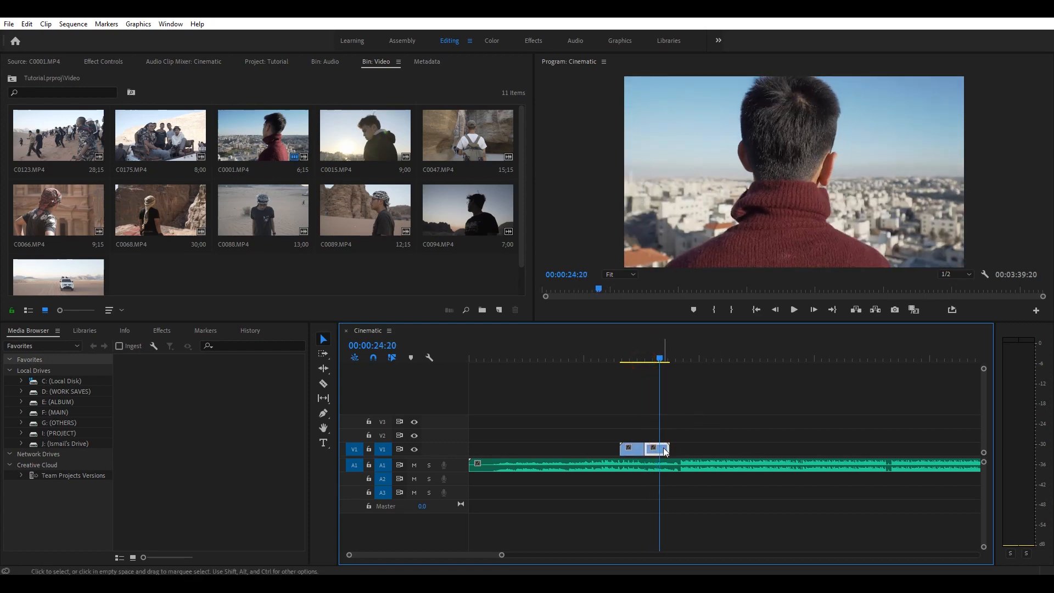
key(ctrl+z)
drag(660, 358, 615, 358)
key(ctrl+z)
click(706, 413)
- Set the playhead to 00:00:23:17 and try to extend the end of the C0001.MP4 clip on V1
click(651, 362)
drag(669, 448, 699, 449)
click(713, 443)
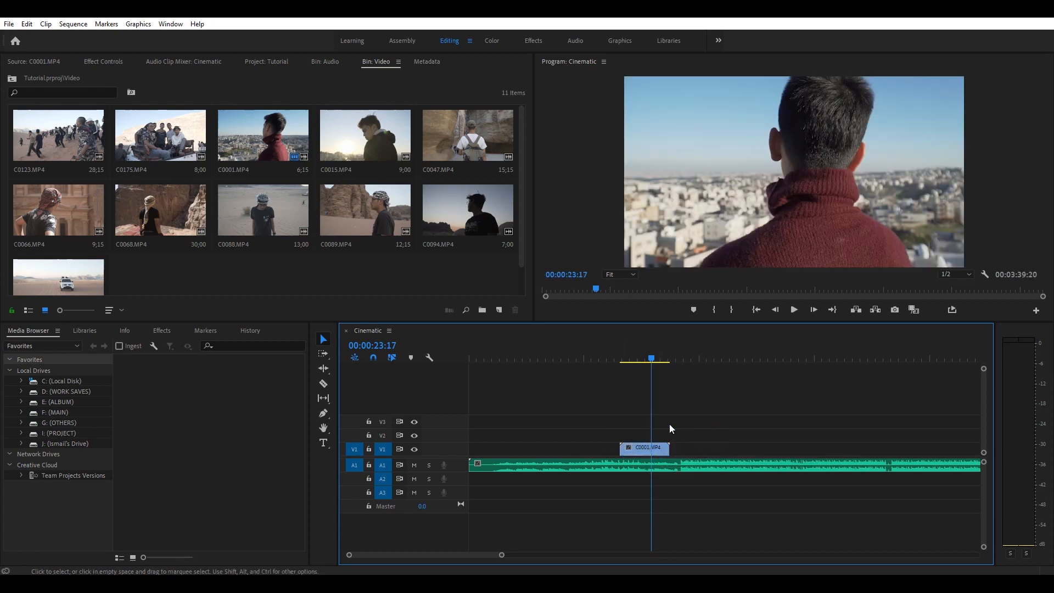
- Move the C0001.MP4 clip earlier on V1 to start at about 00:00:17, then shift it later along the timeline
drag(653, 450, 641, 451)
click(610, 358)
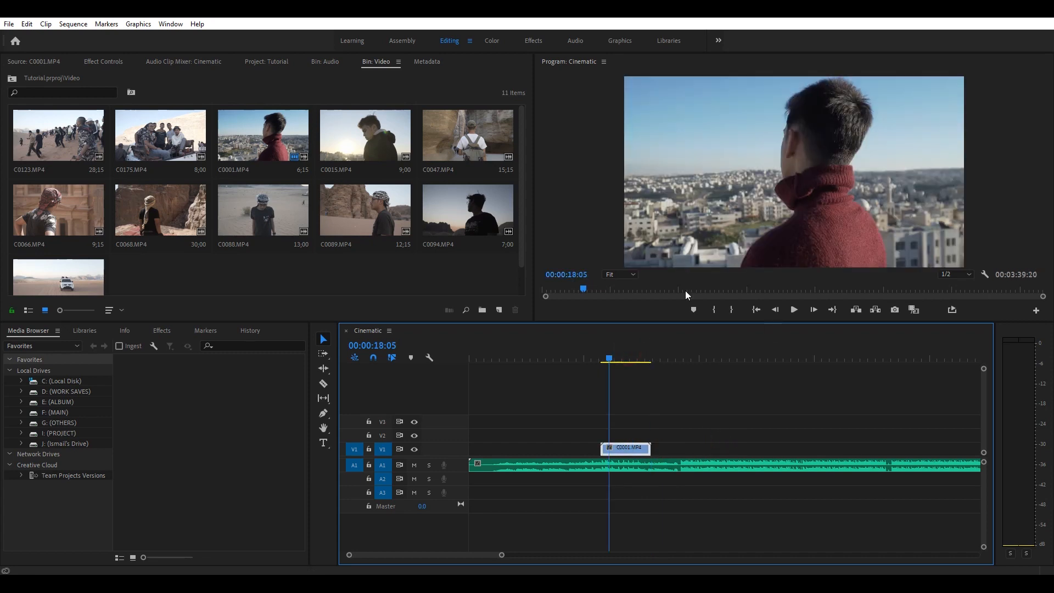
click(704, 419)
click(658, 409)
drag(628, 448, 705, 453)
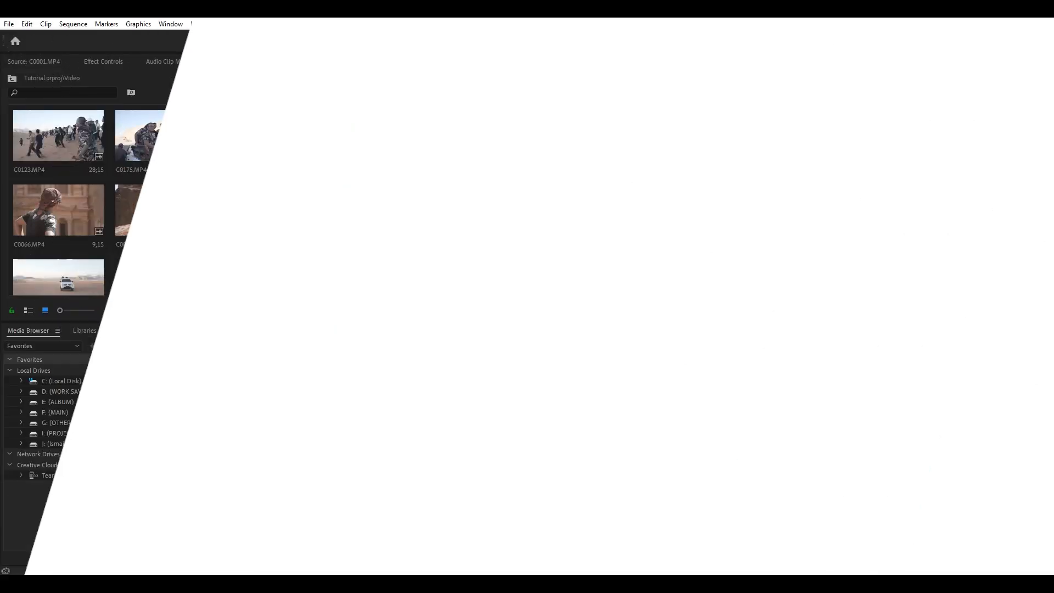
- Play the Cinematic sequence from its beginning until just past the last video clip on V2
click(780, 419)
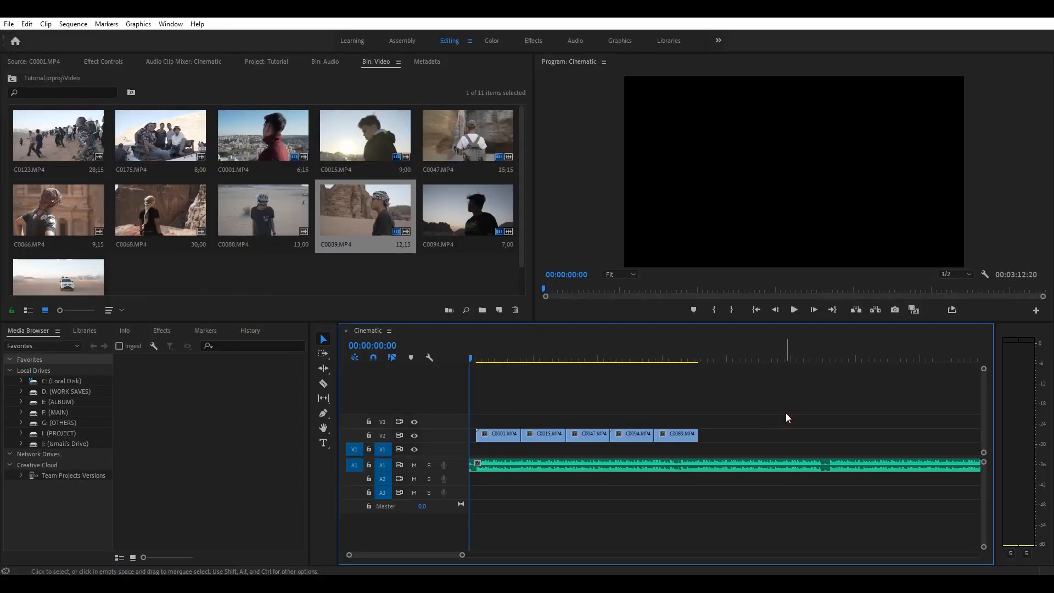
drag(462, 556, 429, 556)
drag(485, 357, 472, 361)
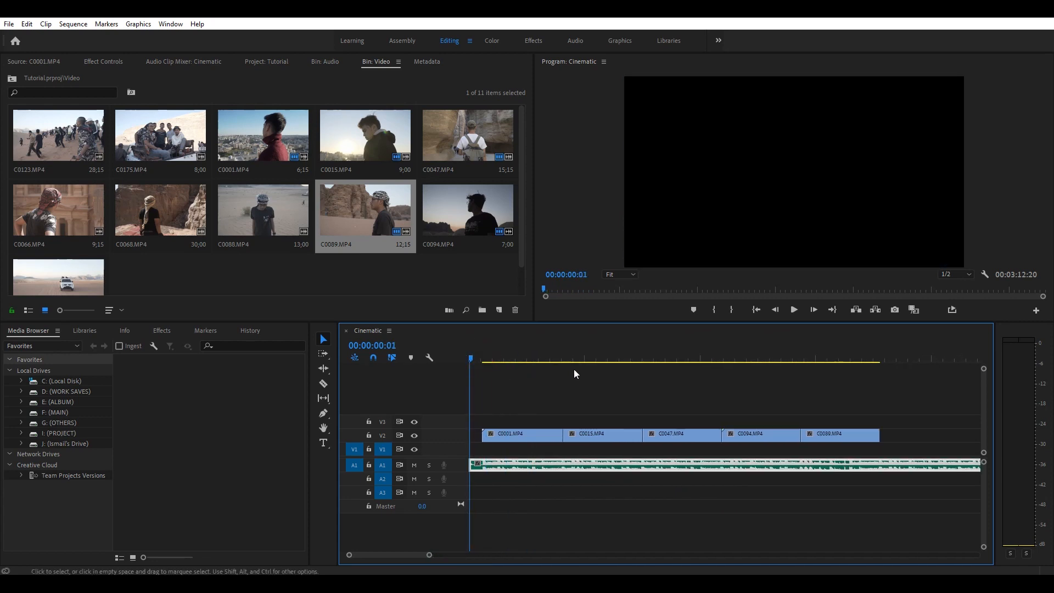
key(space)
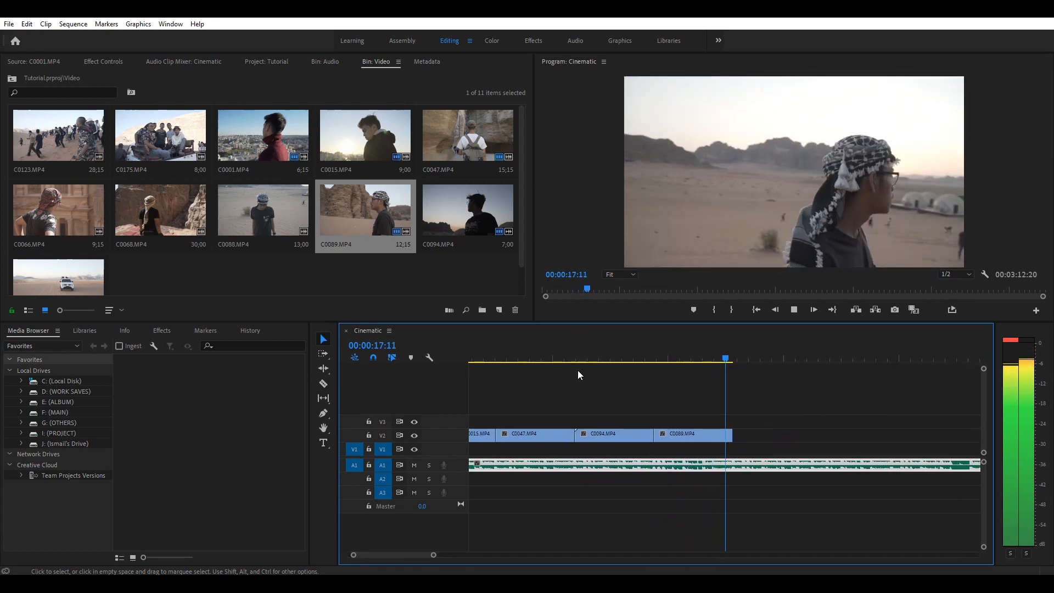
key(space)
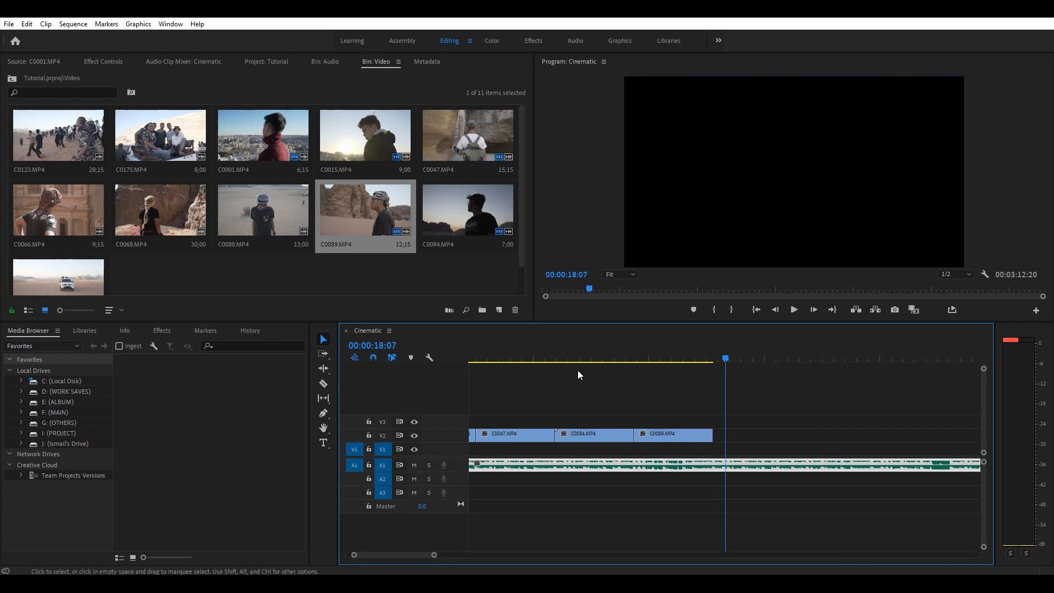
- Return the playhead to the sequence start and briefly play the opening from 00:00:00:05
click(756, 307)
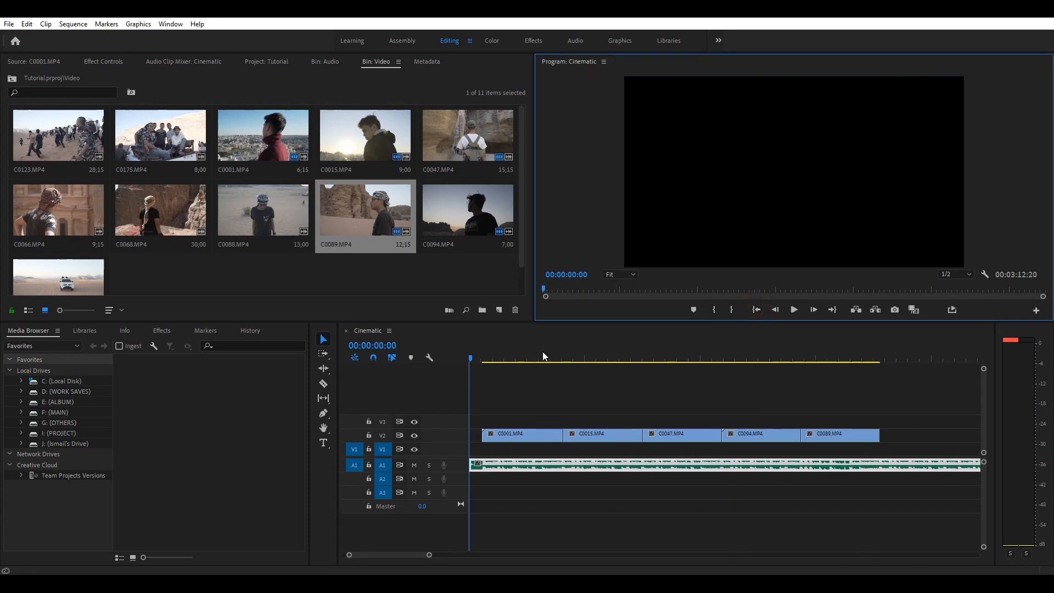
drag(475, 363, 473, 384)
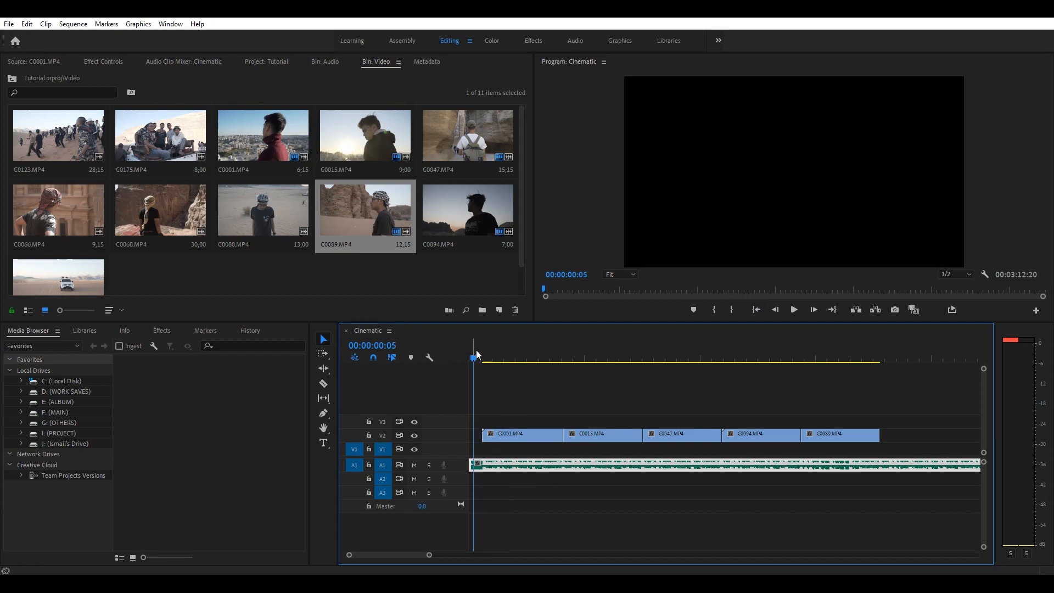
key(space)
key(space)
- Set the playhead to 00:00:02:10 over the C0001.MP4 clip as the cut point for the music on A1
click(531, 357)
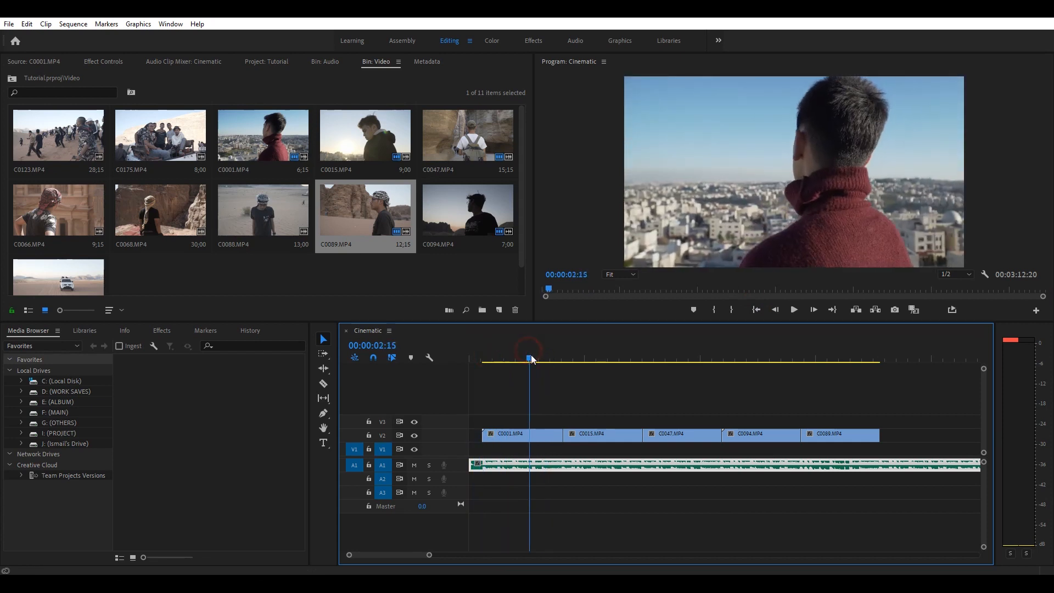
click(323, 383)
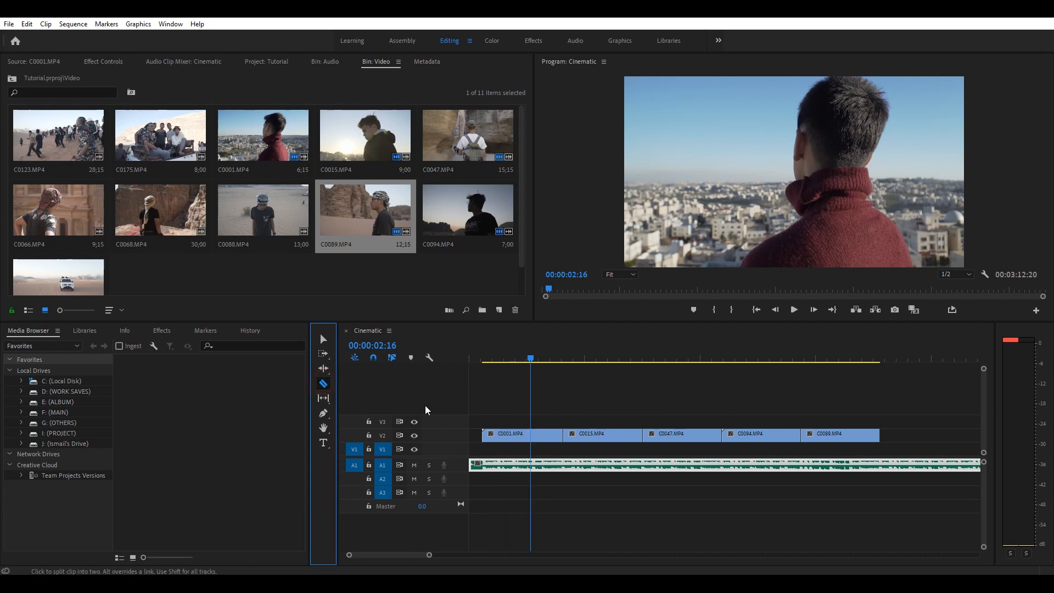
click(324, 337)
click(664, 508)
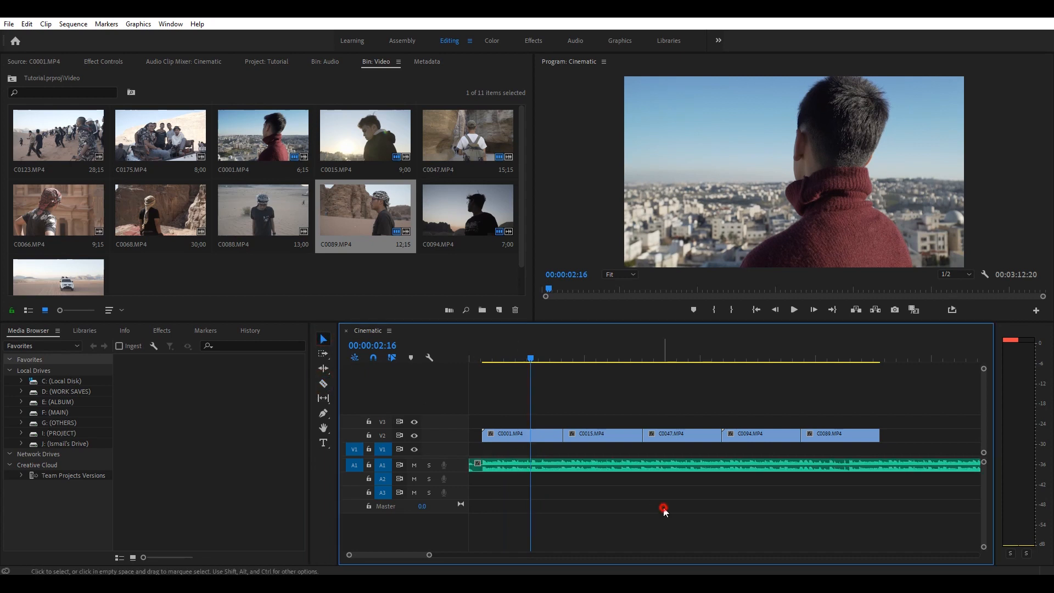
click(659, 468)
drag(531, 357, 526, 413)
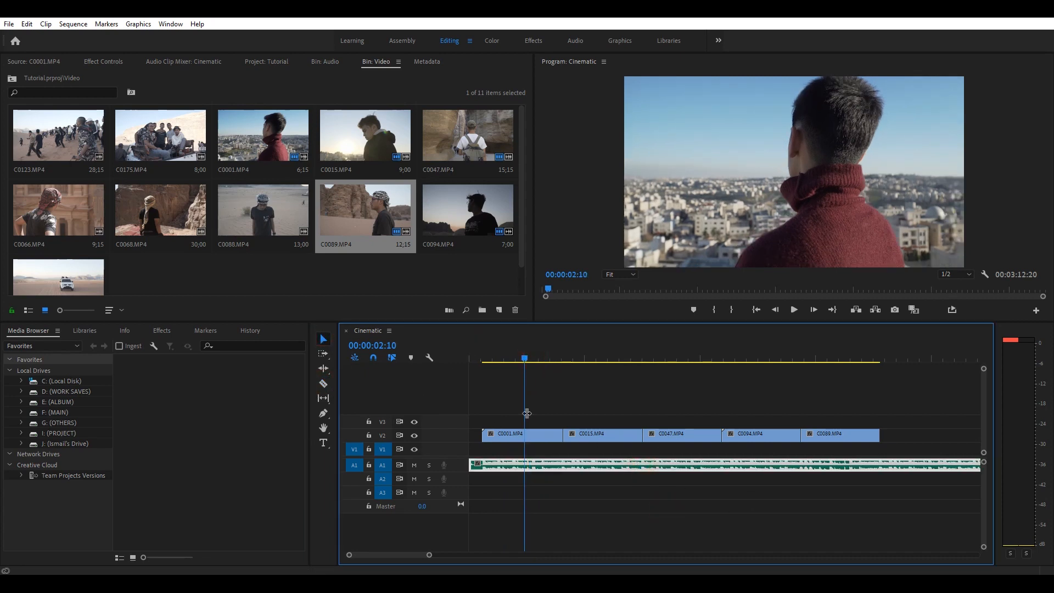
click(537, 416)
mouse_move(472, 465)
mouse_down()
mouse_move(546, 466)
mouse_move(471, 464)
mouse_up()
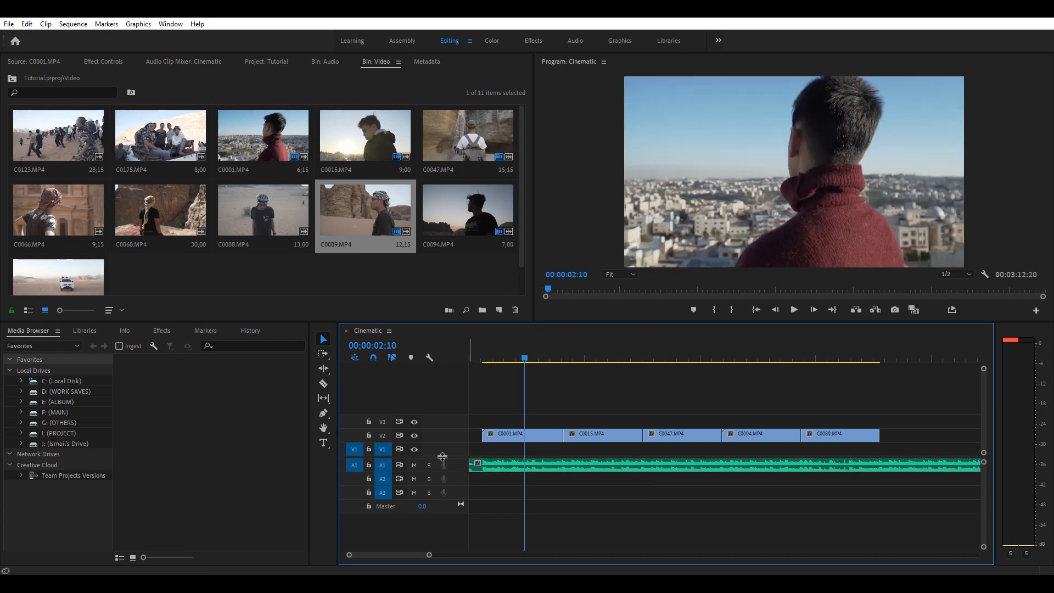
- Try cutting the music clip on A1 at several points with the Razor tool, then undo the cuts
key(c)
click(530, 466)
click(575, 465)
click(638, 466)
key(ctrl+z)
key(ctrl+z)
click(323, 339)
click(610, 399)
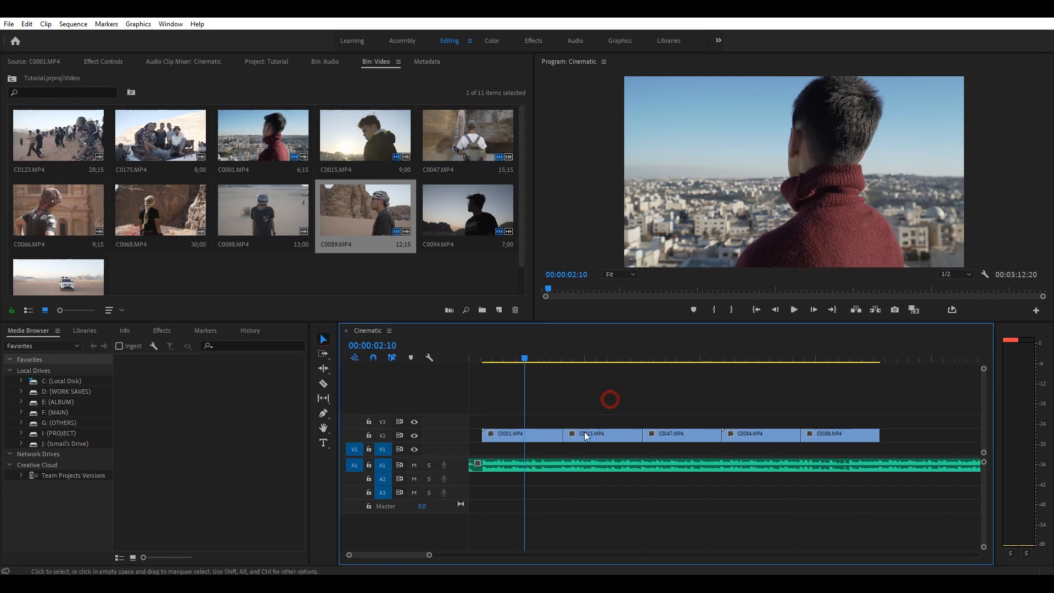
- Split the music clip on A1 at the playhead, at 00:00:02:10, with Add Edit
click(566, 465)
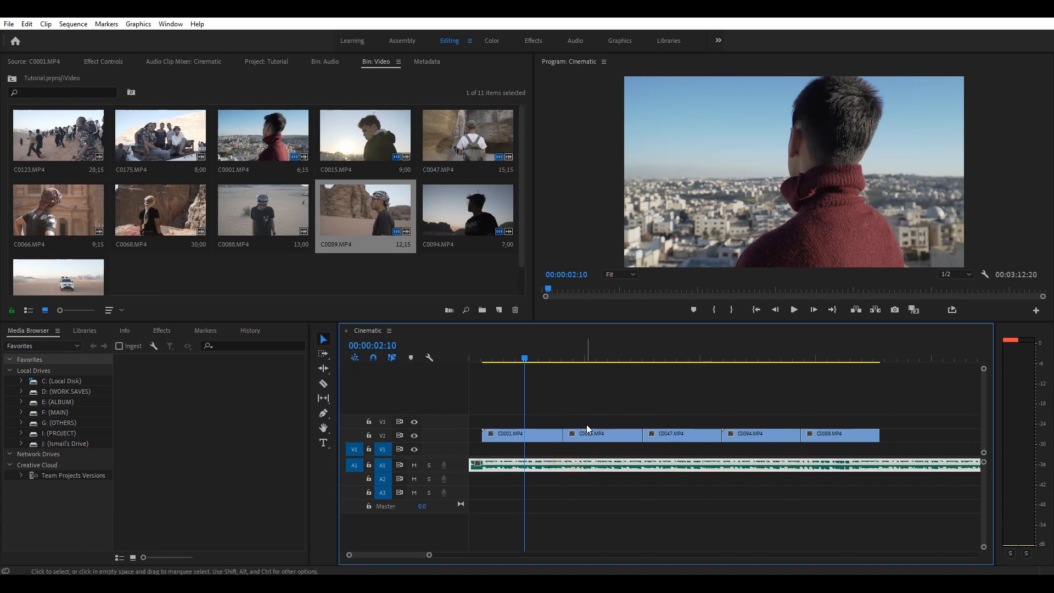
click(608, 414)
click(574, 465)
key(ctrl+k)
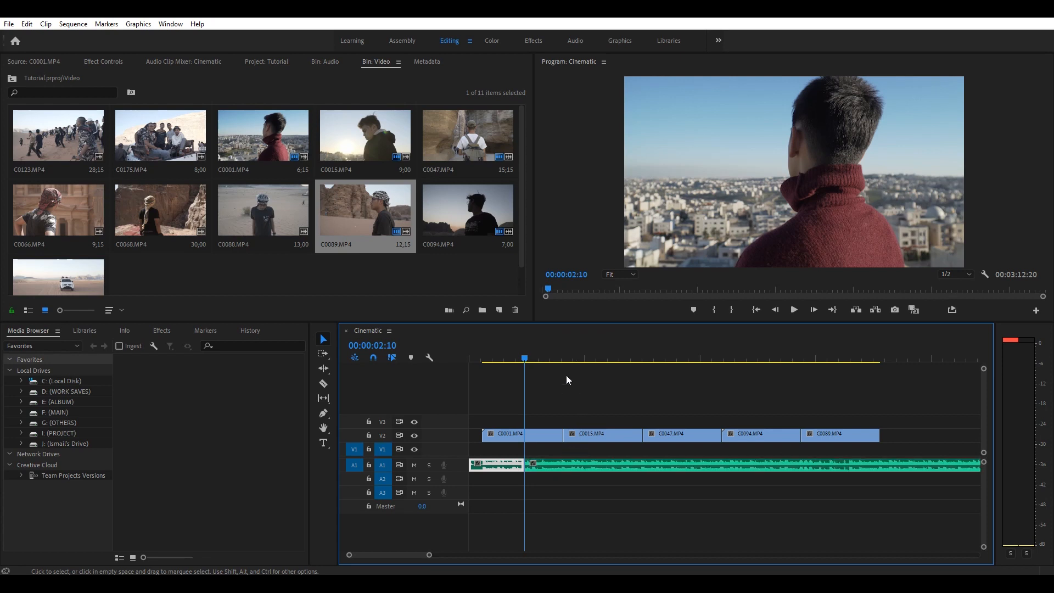
- Undo the split of the music clip on A1 and return the playhead to the sequence start
key(ctrl+z)
click(577, 359)
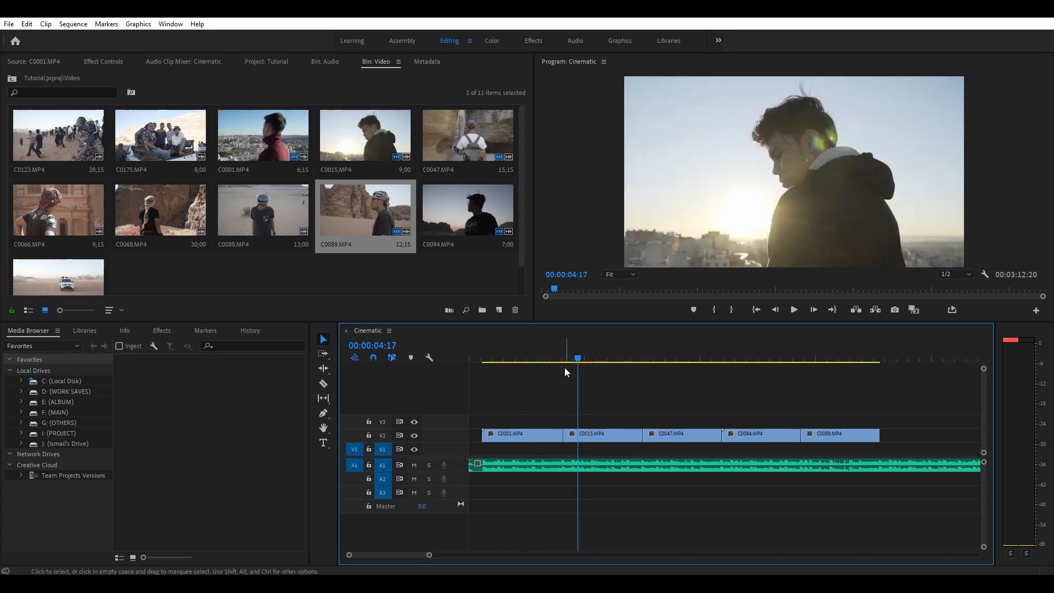
drag(565, 356, 441, 362)
- Move all five video clips from V2 down to V1, keeping their timing
drag(892, 423, 549, 447)
click(599, 498)
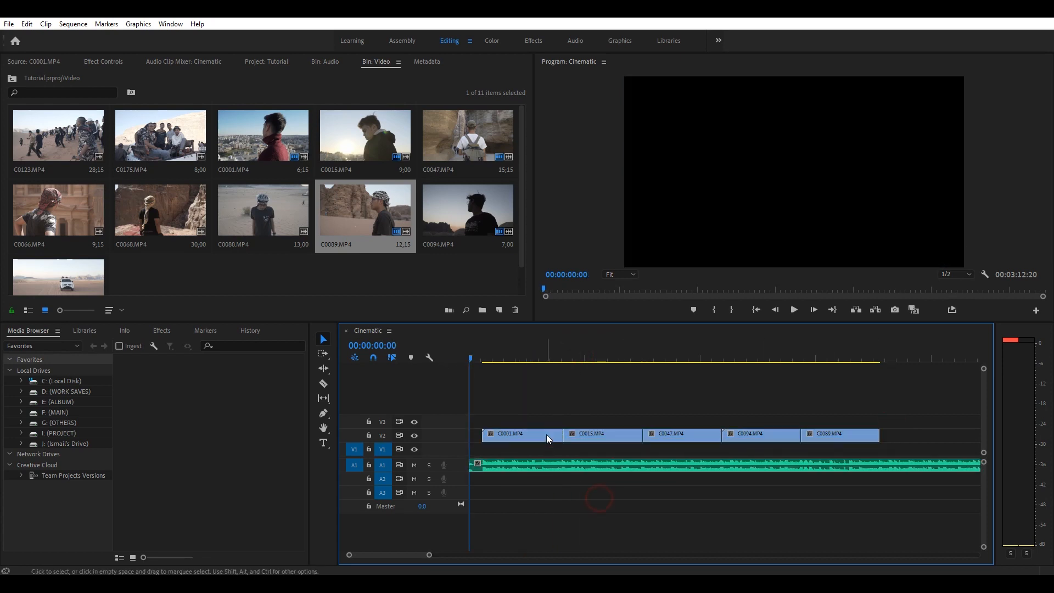
drag(920, 399, 535, 449)
click(572, 413)
click(878, 212)
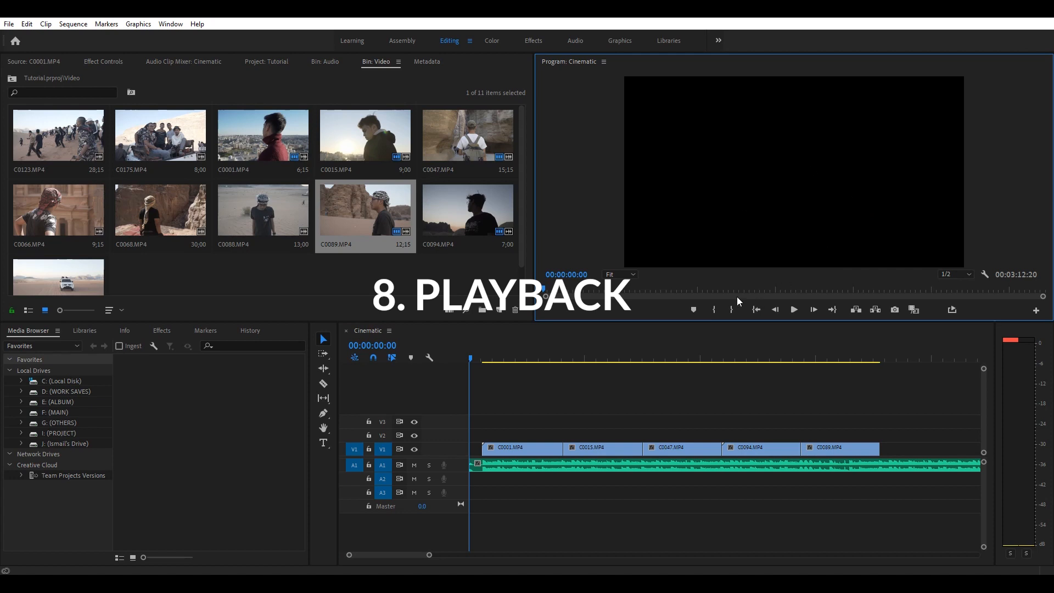
- Play and stop the sequence opening from the Program Monitor, then set the playhead to 00:00:01:18
click(793, 308)
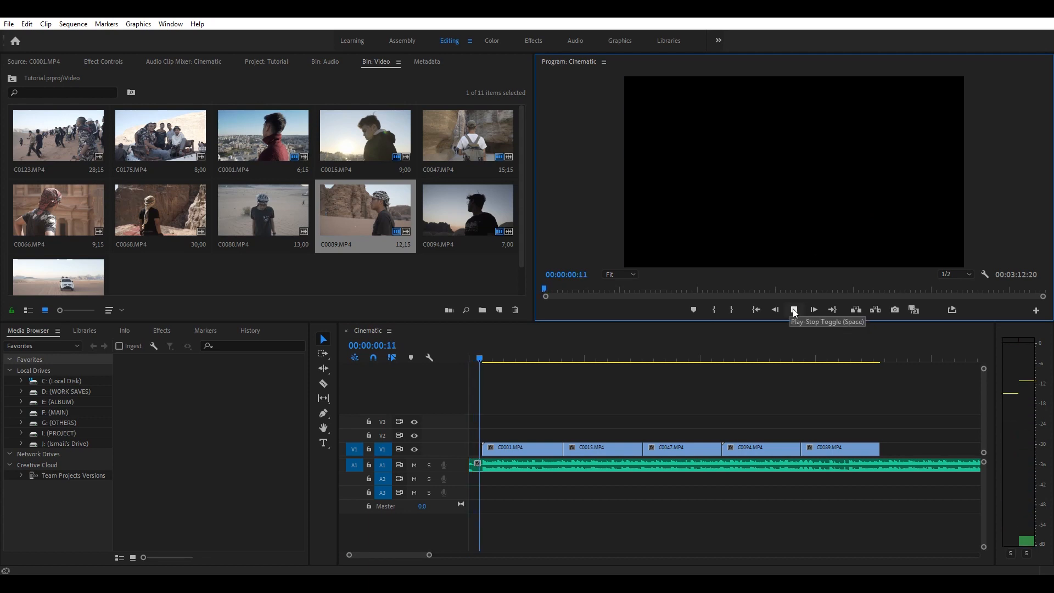
click(793, 309)
drag(509, 358, 450, 351)
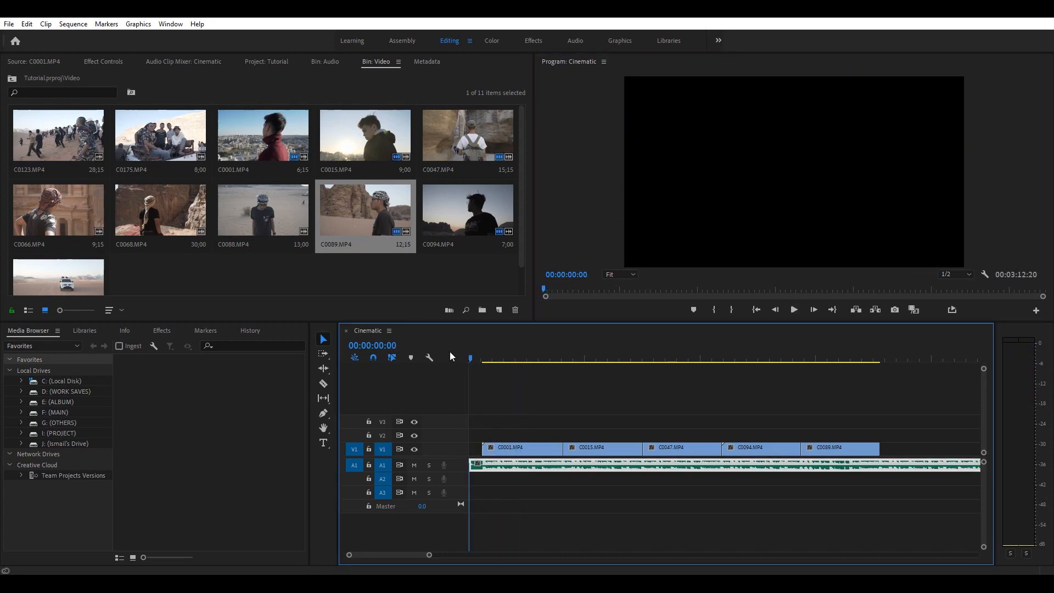
click(795, 308)
click(482, 358)
drag(494, 358, 510, 358)
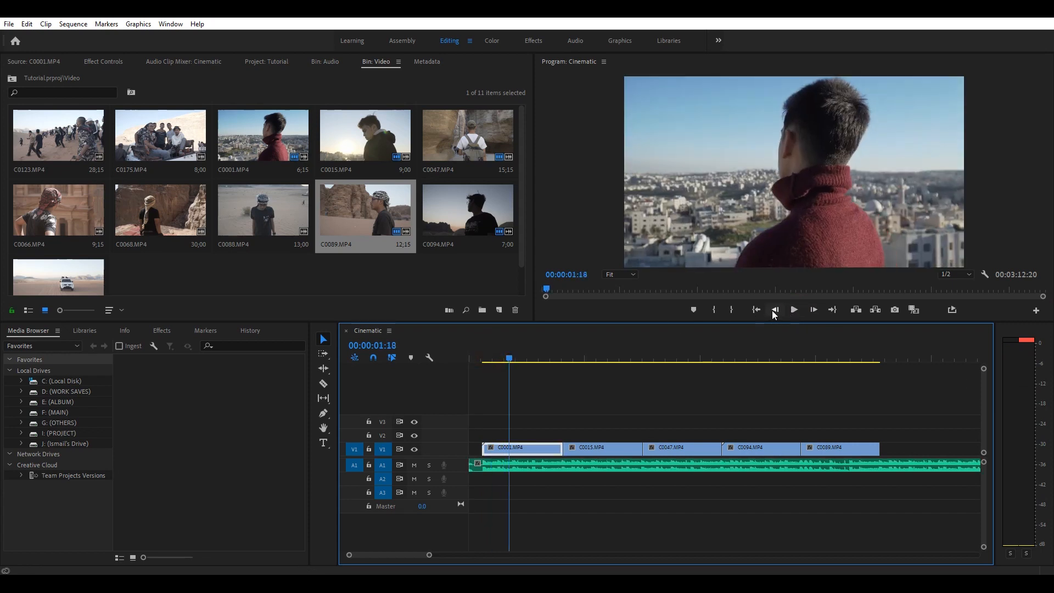
- Step the playhead forward six frames to 00:00:02:00
click(815, 313)
click(815, 313)
click(815, 312)
click(816, 313)
click(816, 313)
click(815, 313)
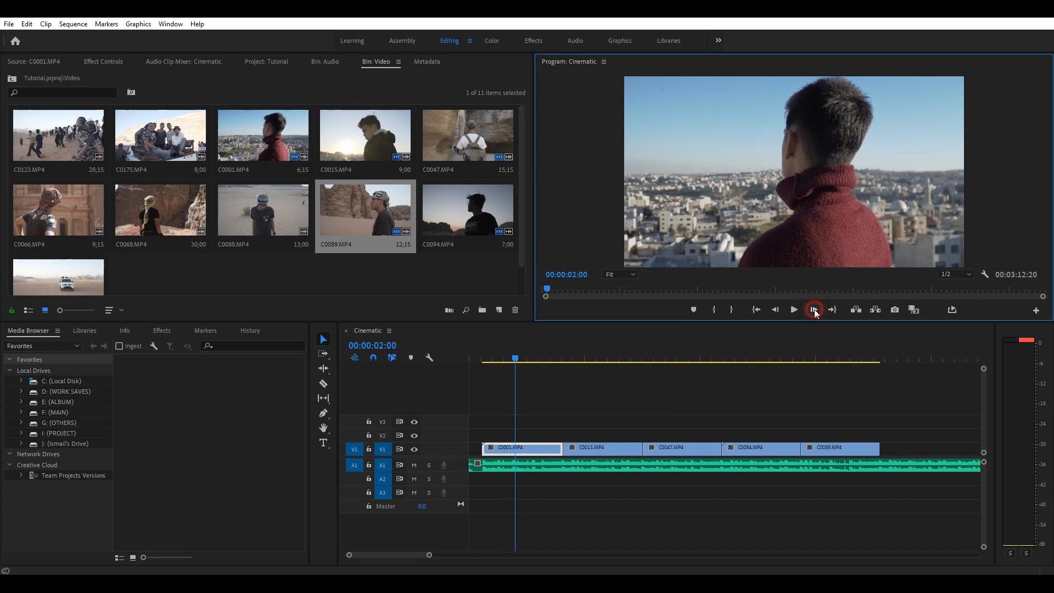
- Step the playhead back six frames to 00:00:01:18
click(776, 312)
click(776, 312)
click(776, 311)
click(776, 312)
click(776, 312)
click(776, 311)
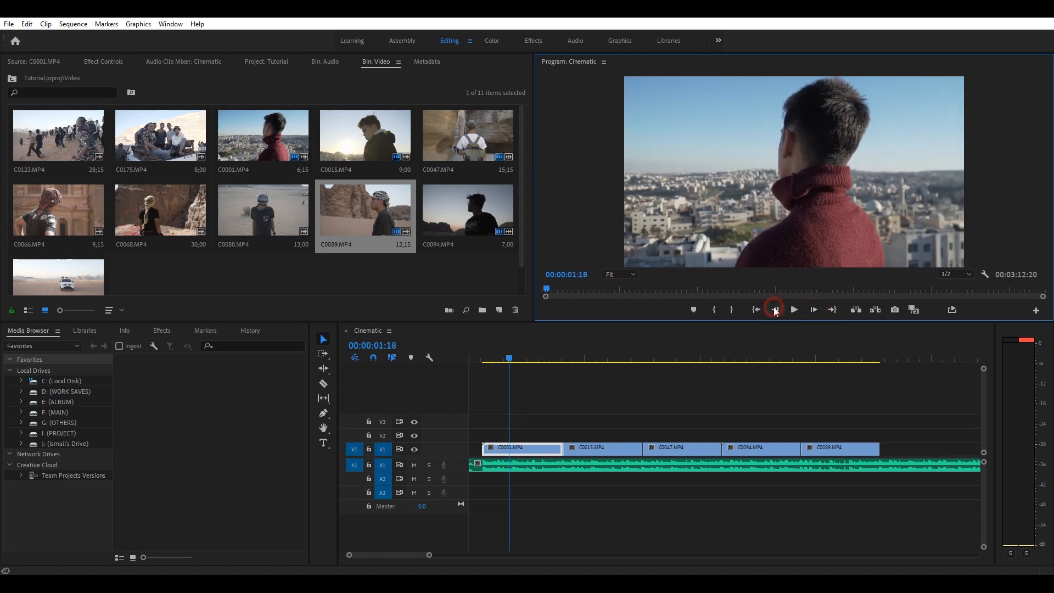
- Move the playhead back to 00:00:00:06, ahead of the C0001.MP4 clip on V1
click(497, 357)
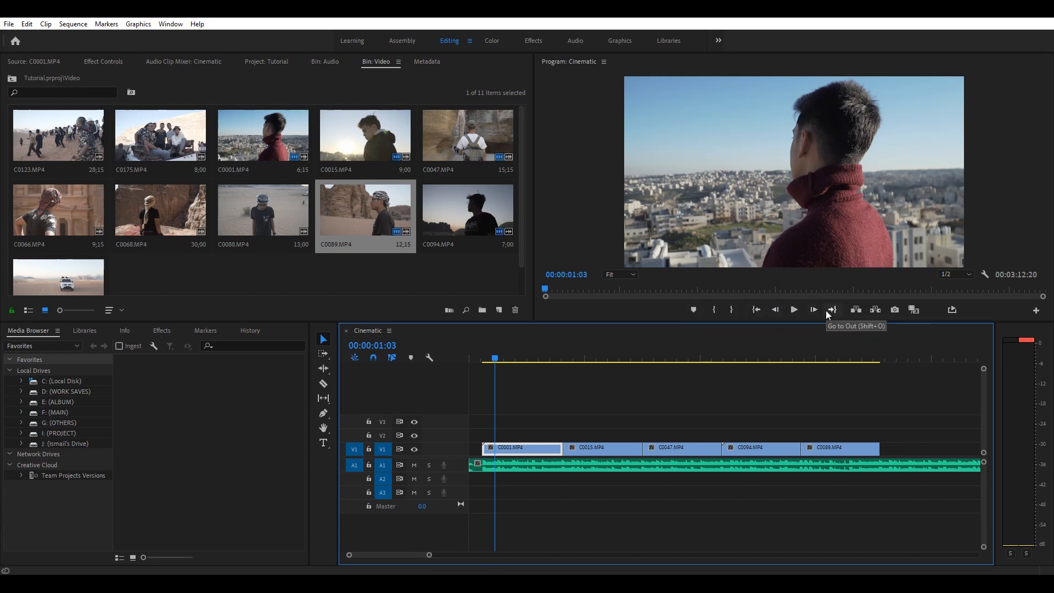
drag(494, 357, 484, 349)
click(529, 379)
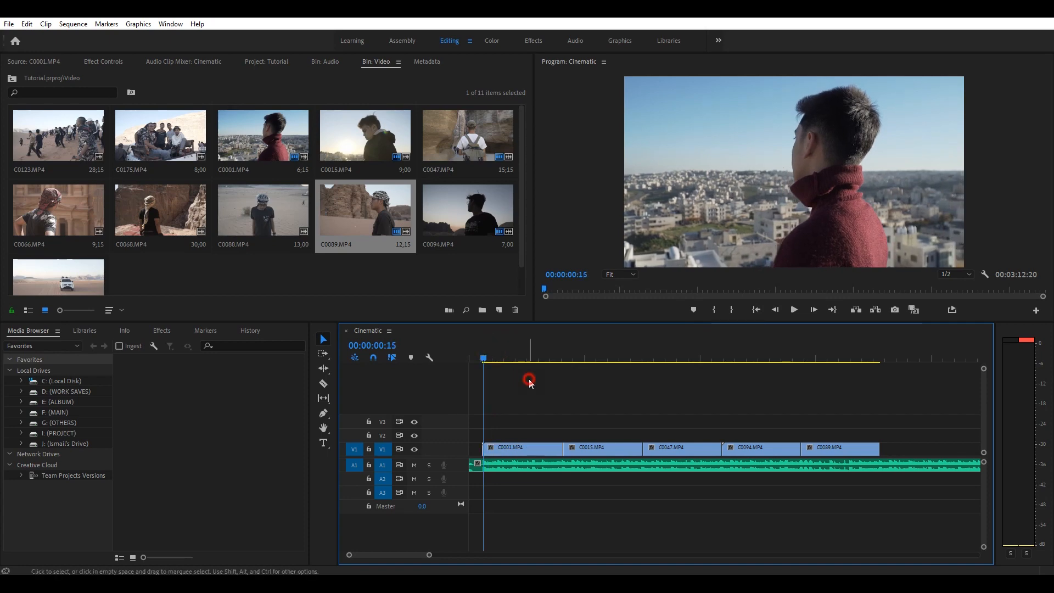
click(560, 389)
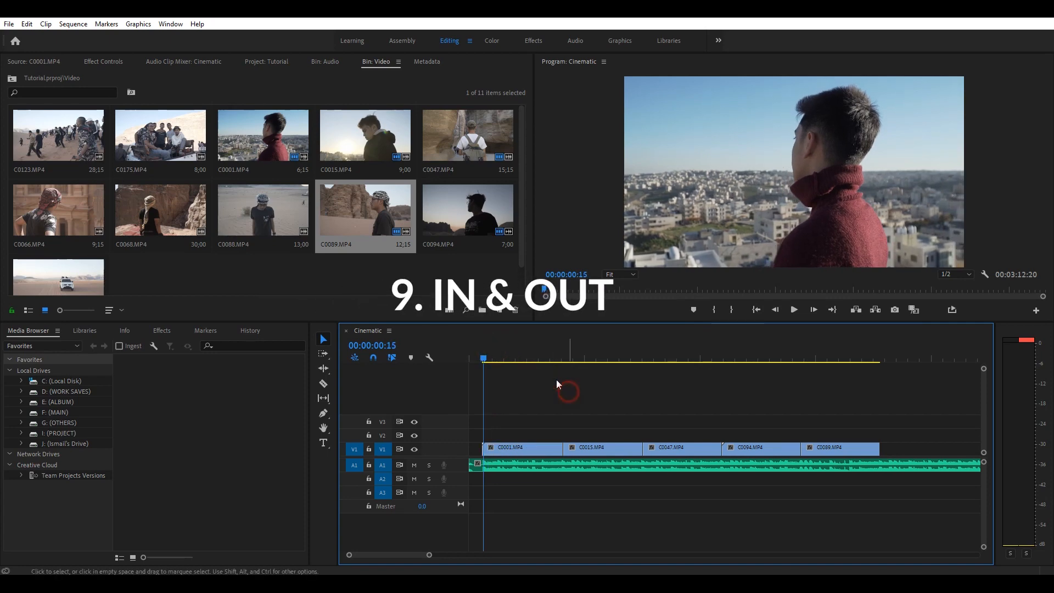
drag(493, 362, 474, 346)
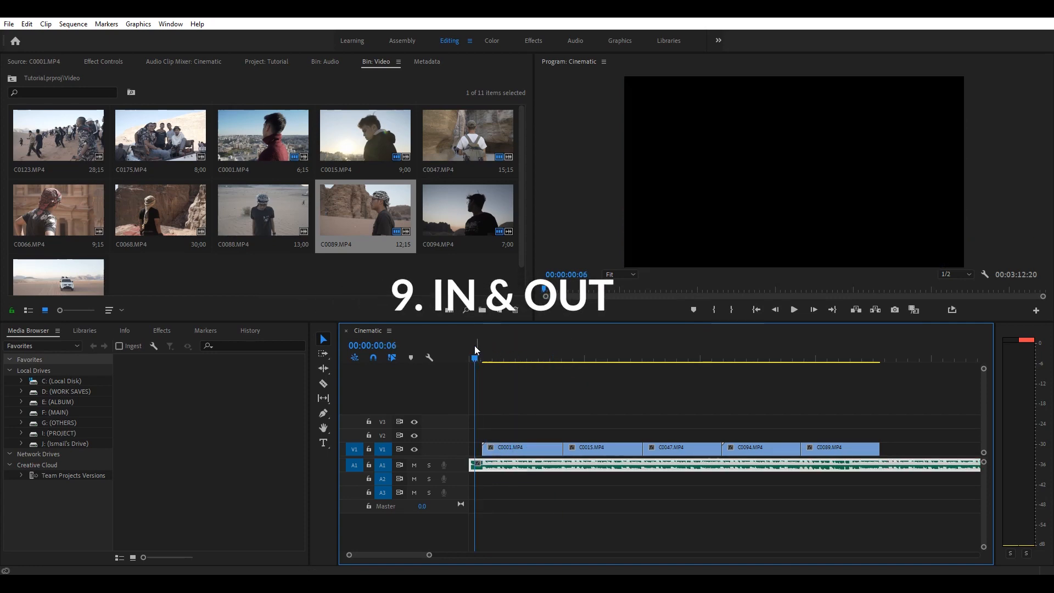
- Open C0089.MP4 from the Video bin in the Source Monitor and scrub through it to find the usable section
click(447, 268)
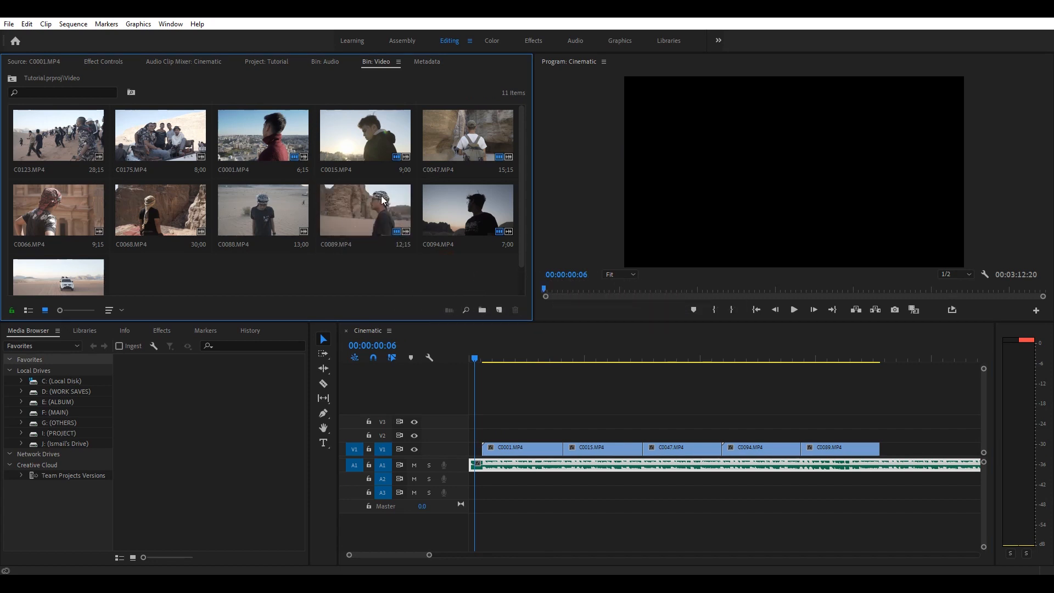
double_click(361, 203)
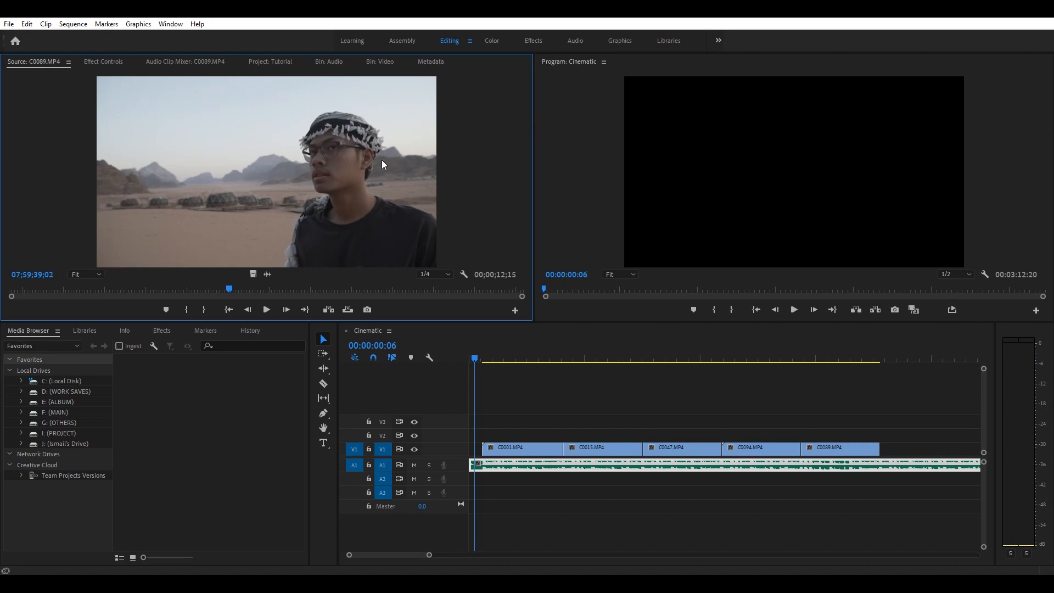
click(73, 286)
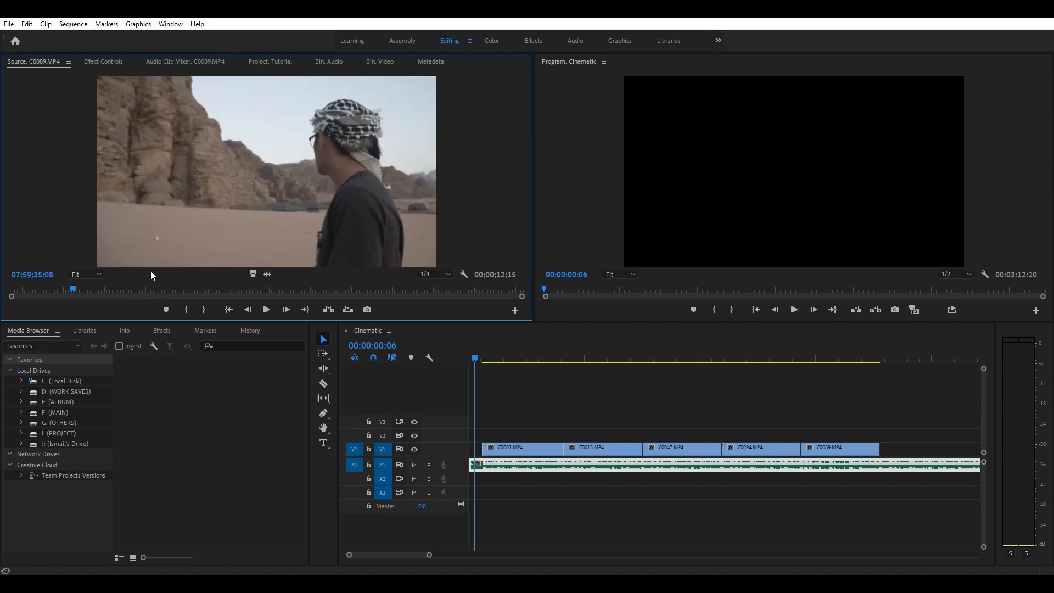
drag(70, 289, 188, 289)
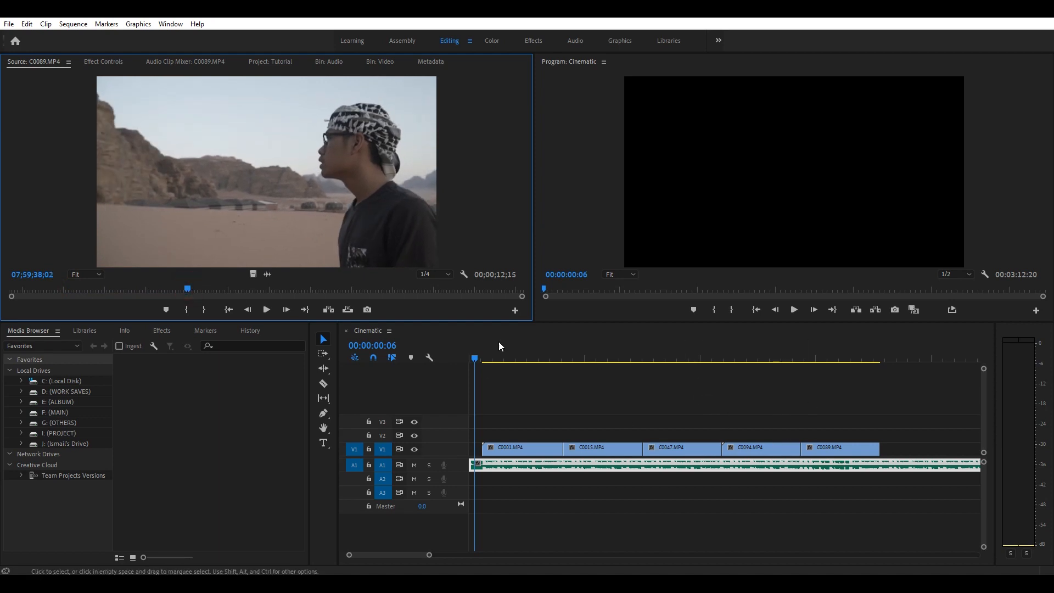
drag(188, 289, 174, 288)
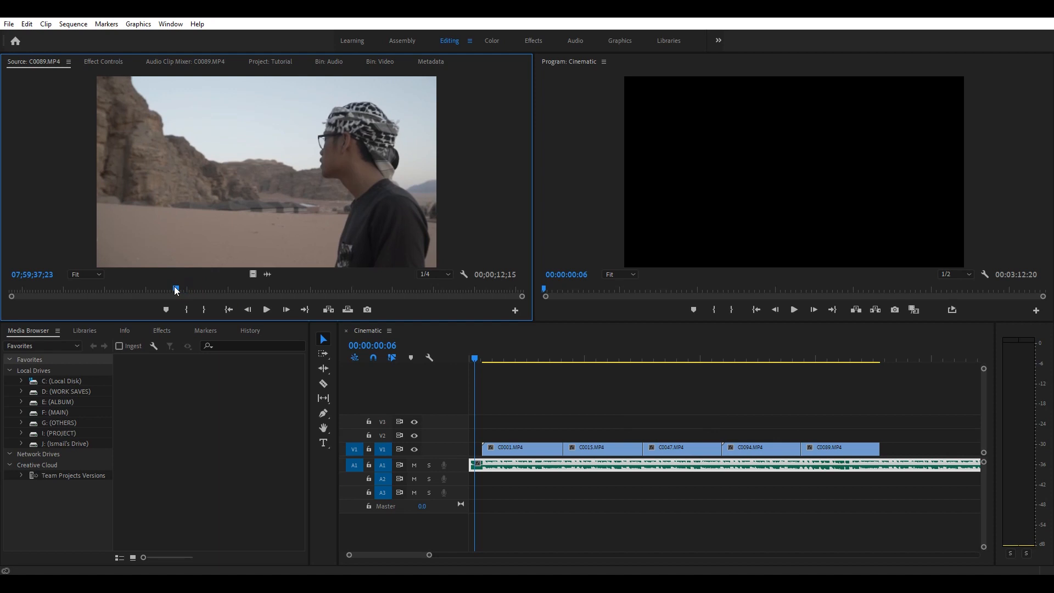
- Mark an In point and an Out point at 07;59;40;22 on the C0089.MP4 source clip
drag(176, 287, 299, 291)
key(i)
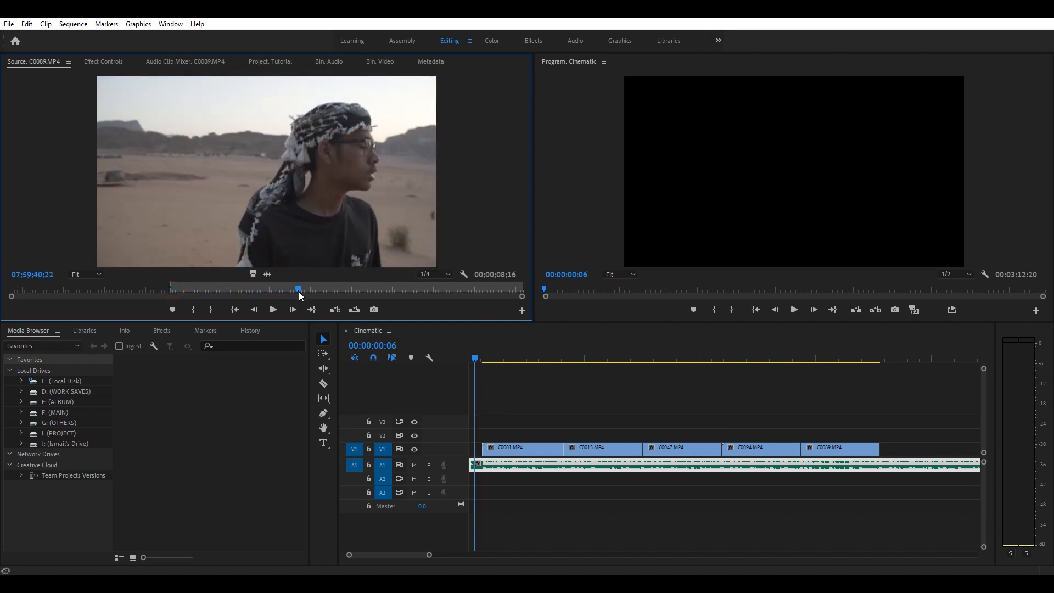
key(o)
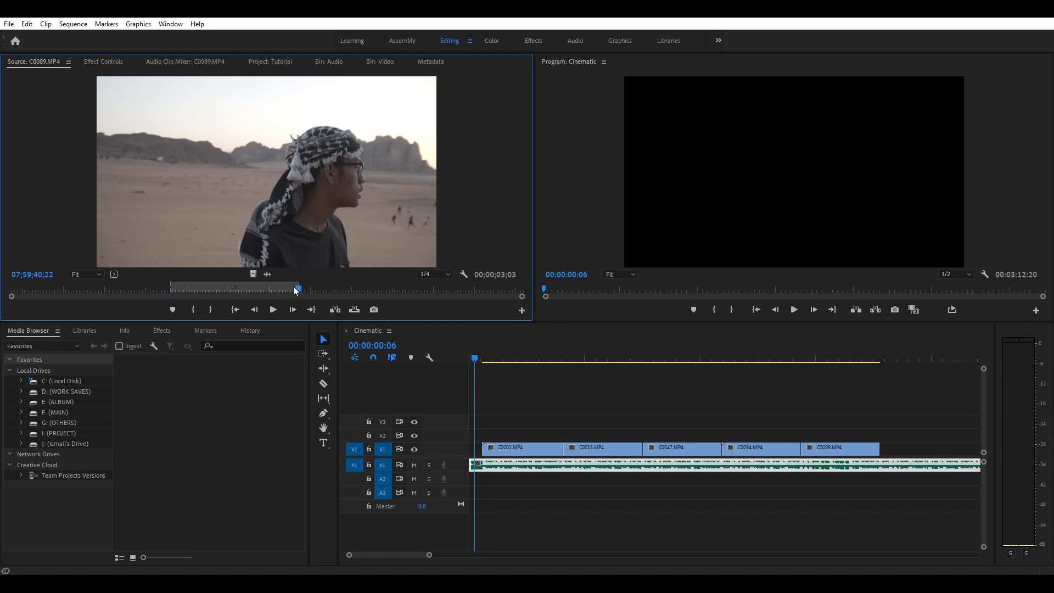
- Place only the video of the marked C0089.MP4 section on V3, directly after the last V1 clip
drag(759, 353, 201, 209)
drag(252, 274, 775, 394)
drag(884, 429, 884, 428)
click(884, 358)
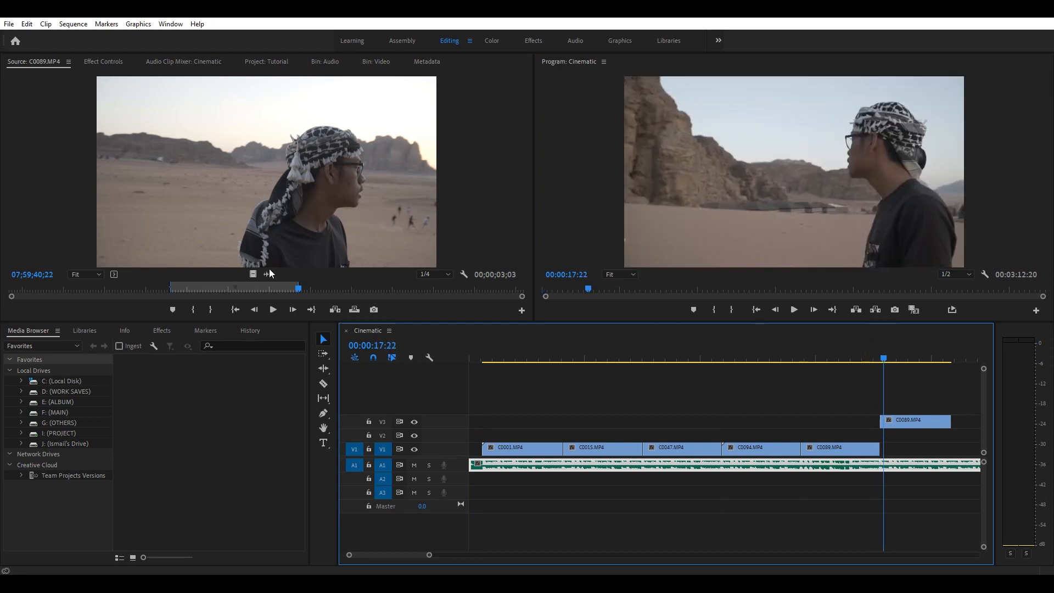
- Compare the source section with the placed C0089.MP4 clip, then delete that clip from V3
drag(221, 286, 301, 286)
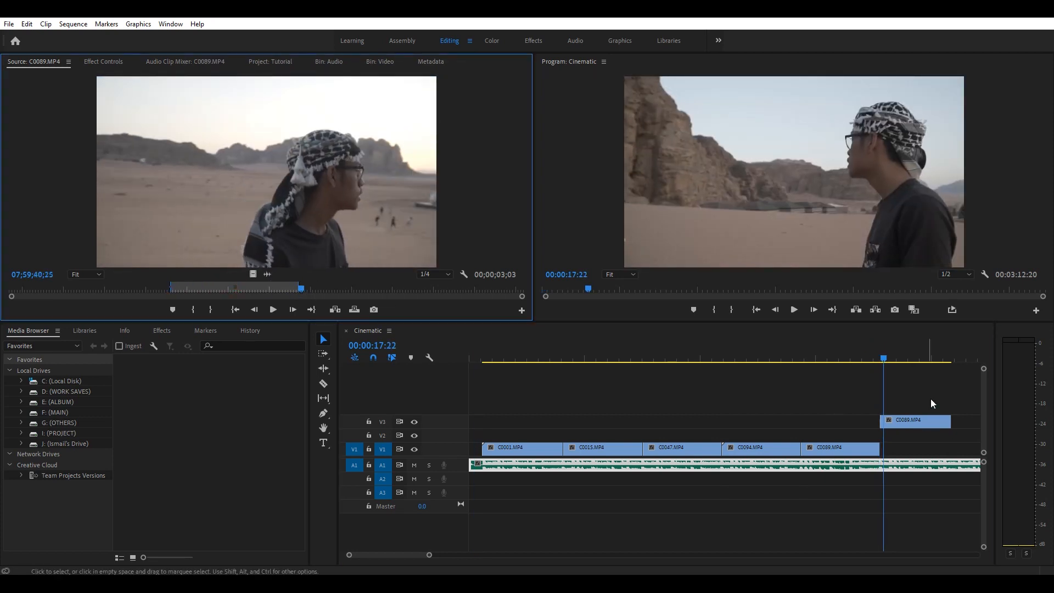
mouse_move(891, 359)
mouse_down()
mouse_move(949, 360)
mouse_move(886, 360)
mouse_move(882, 371)
mouse_up()
click(894, 426)
key(Delete)
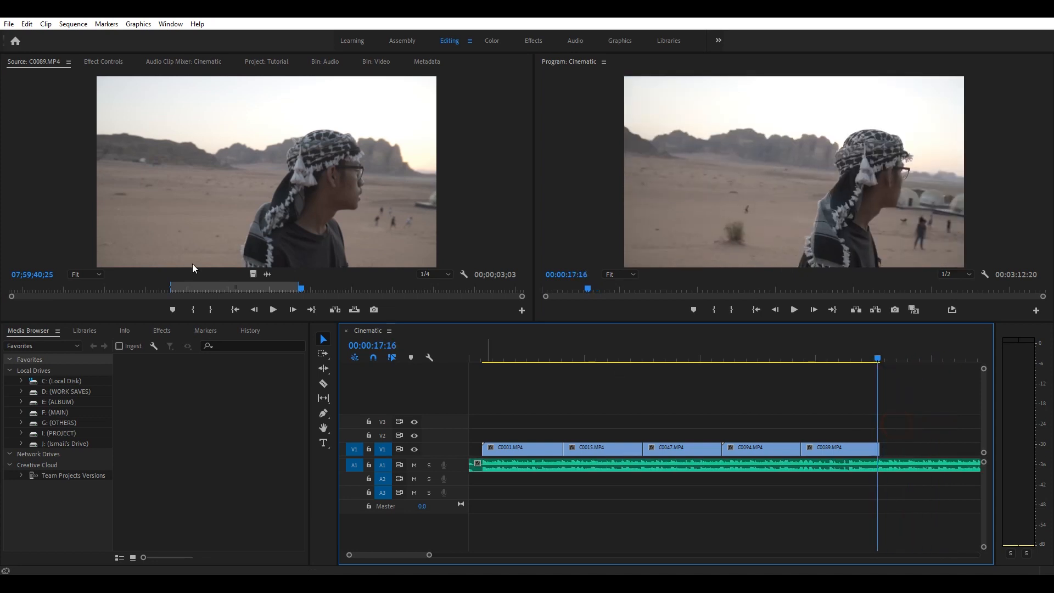
- Mark the sequence In point at 00:00:00:11 and Out point at 00:00:18:02 around the five video clips
click(274, 190)
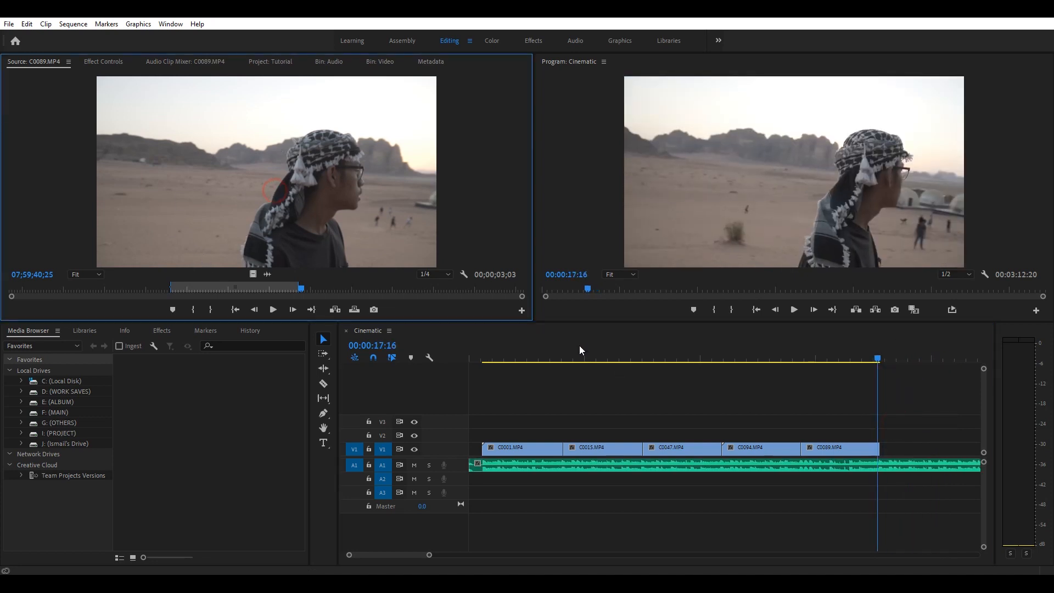
drag(510, 361, 481, 366)
click(526, 384)
key(x)
mouse_move(492, 357)
mouse_down()
mouse_move(890, 370)
mouse_move(426, 360)
mouse_move(885, 359)
mouse_move(472, 360)
mouse_up()
key(o)
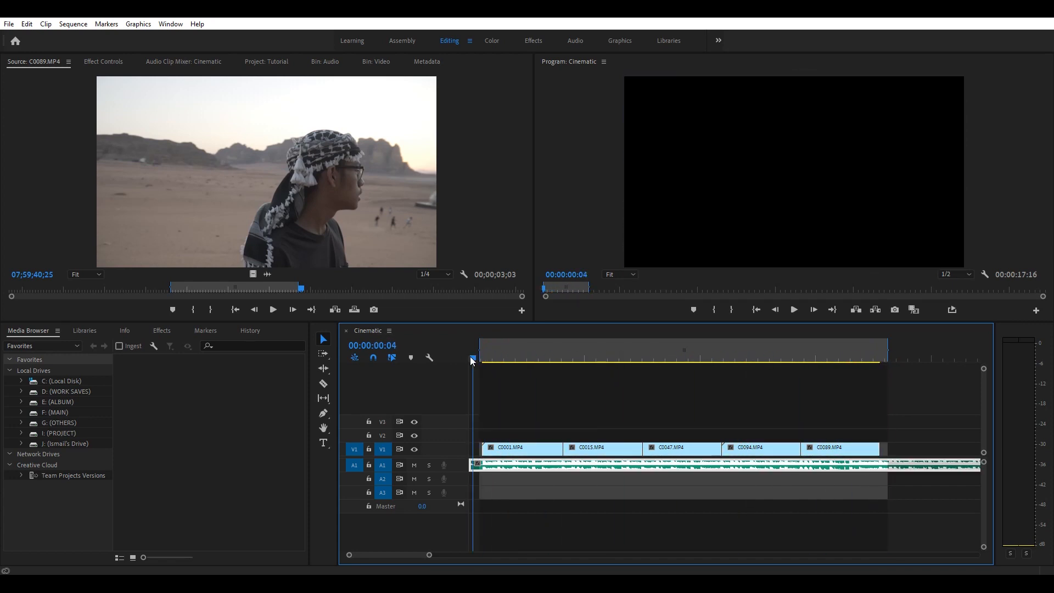
- Compare the marked range with the full length of the music clip and scrub through the range's opening
drag(430, 555, 862, 552)
click(817, 352)
drag(817, 353, 466, 371)
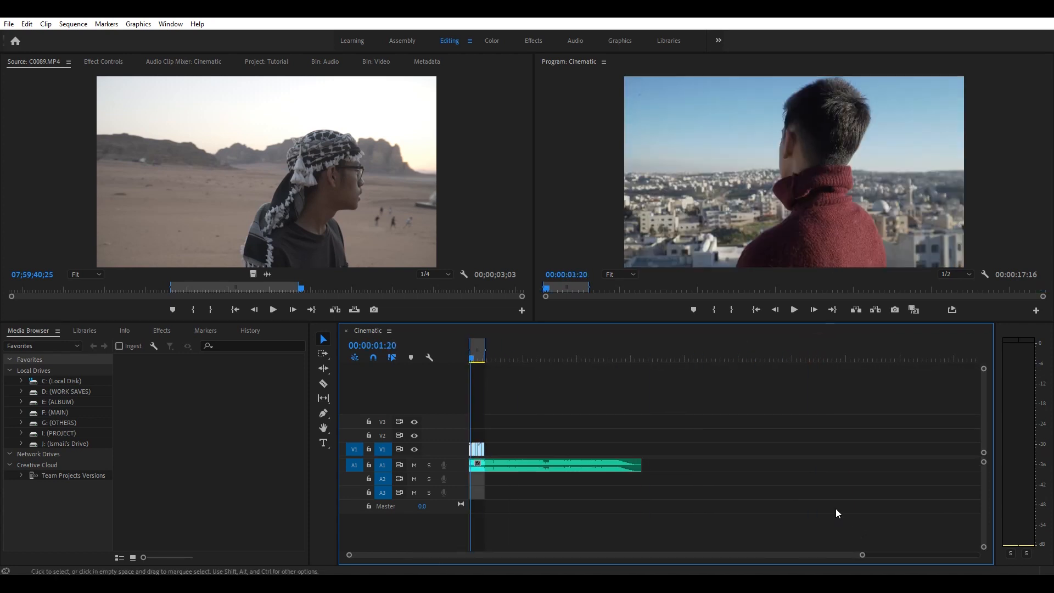
drag(863, 554, 647, 536)
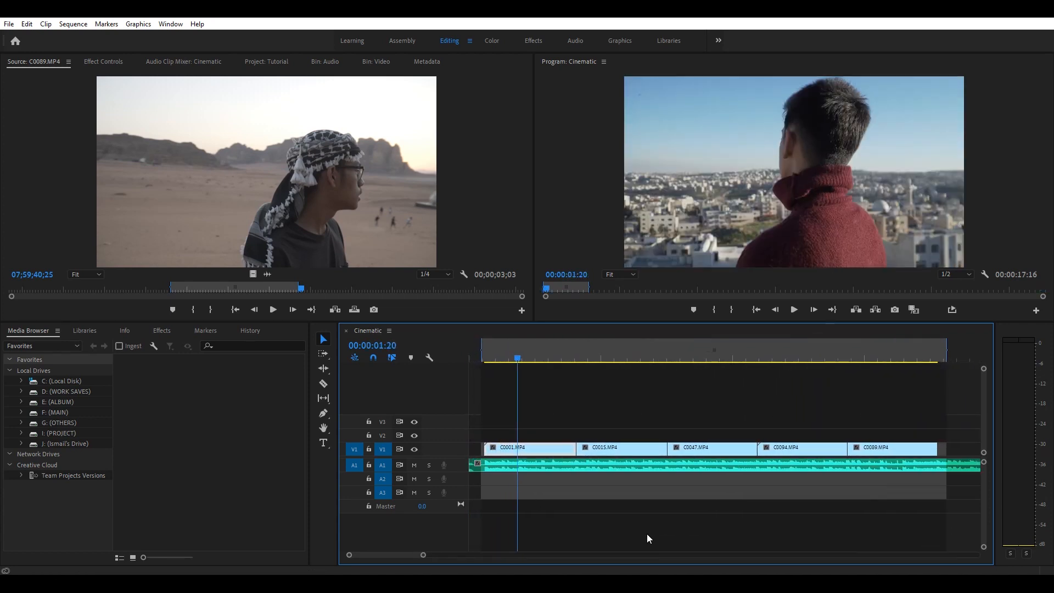
drag(508, 357, 473, 352)
key(space)
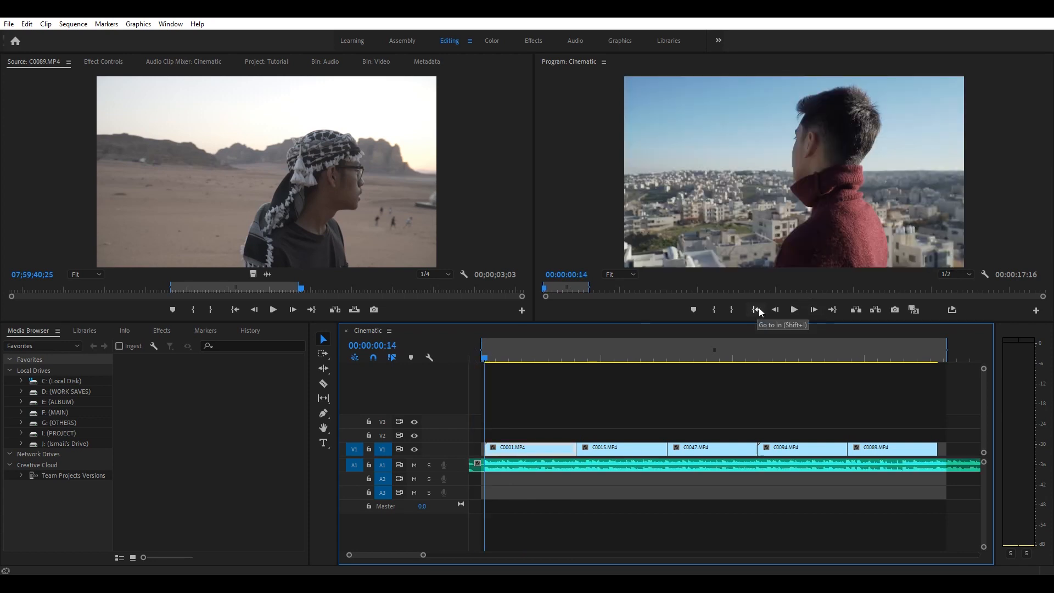
- Jump the playhead from 00:00:02:05 to the sequence's In point, then to its Out point
mouse_move(521, 358)
mouse_down()
mouse_move(556, 360)
mouse_move(527, 358)
mouse_up()
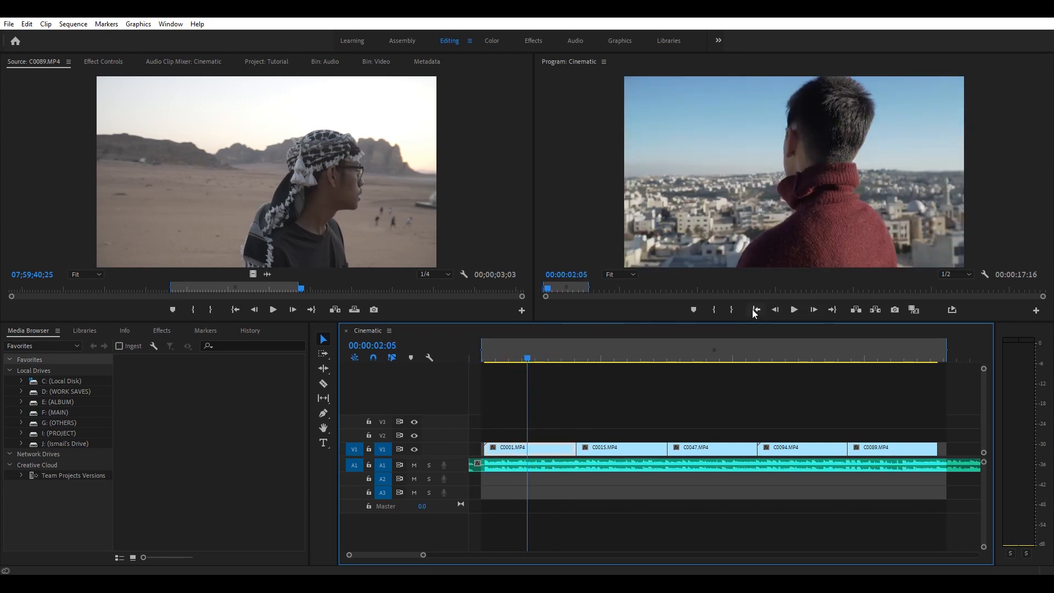
click(757, 310)
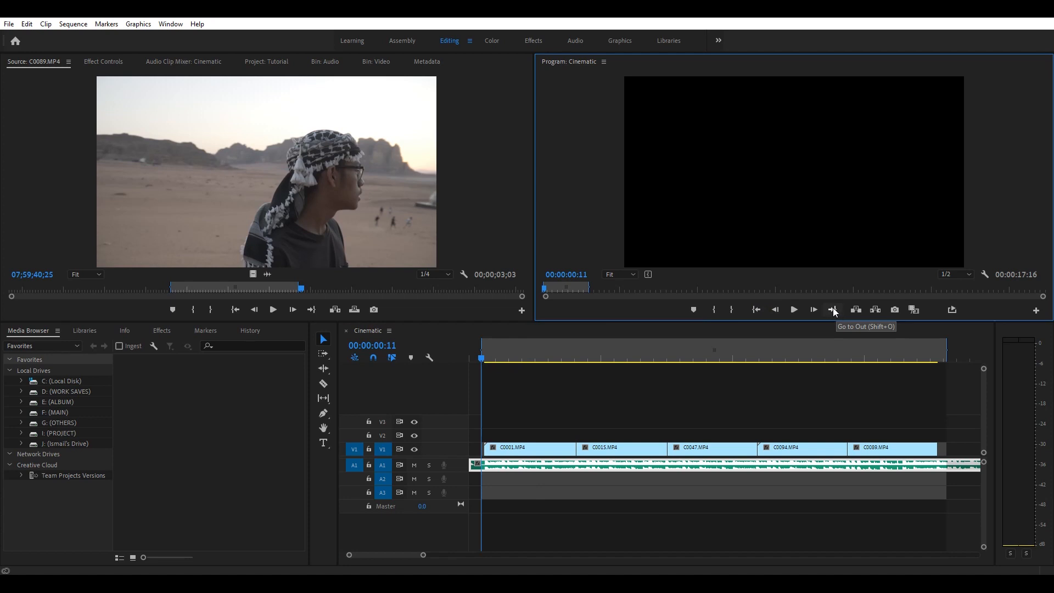
click(834, 310)
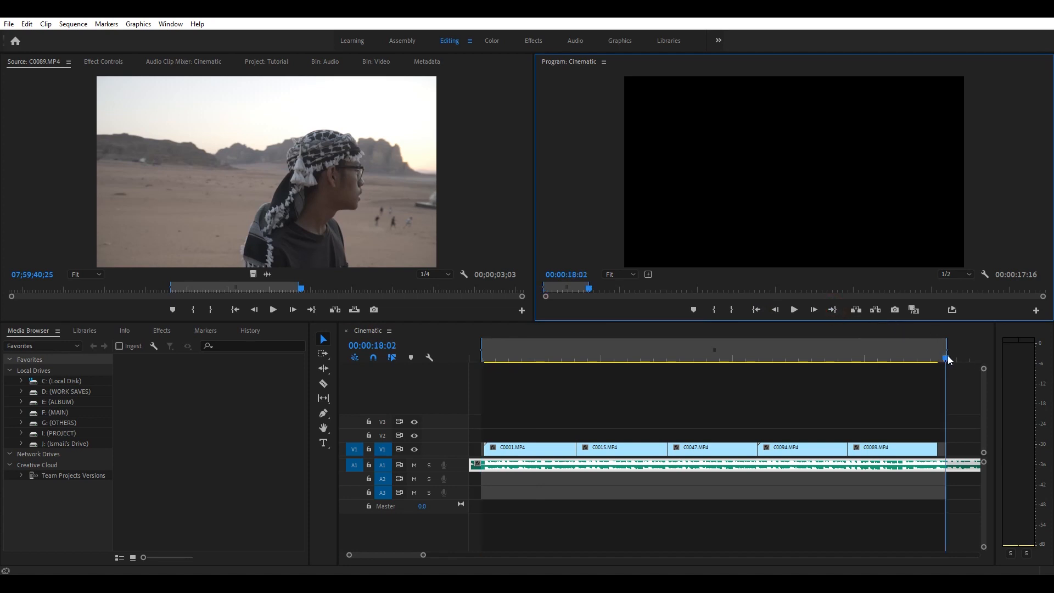
- Clear both the In and Out points from the Cinematic sequence
drag(423, 555, 681, 555)
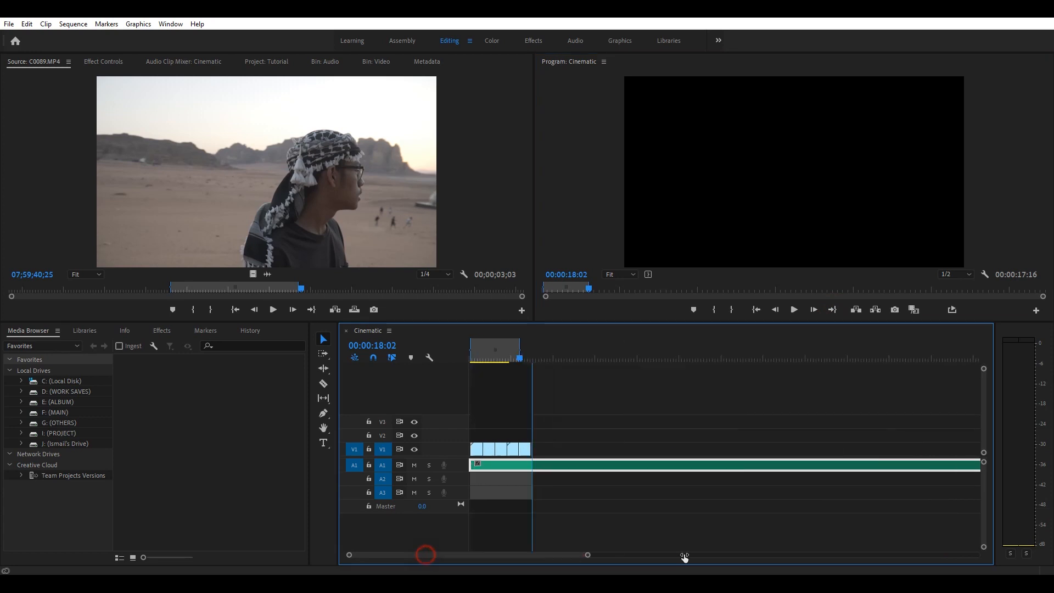
right_click(487, 350)
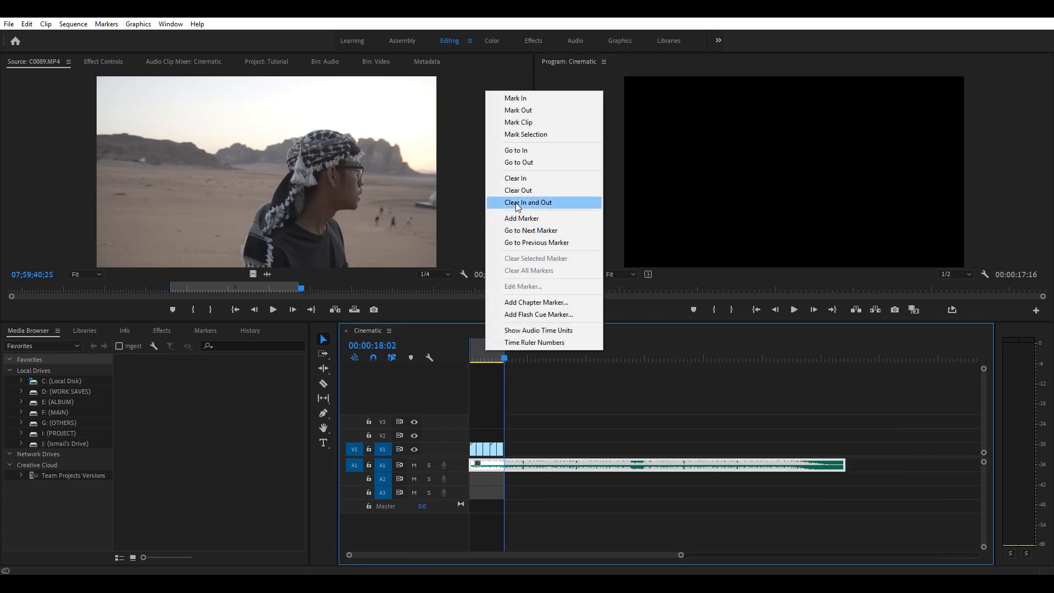
click(528, 203)
- Jump the playhead to the sequence end, save the project, and return the playhead to the sequence start
key(Home)
click(833, 310)
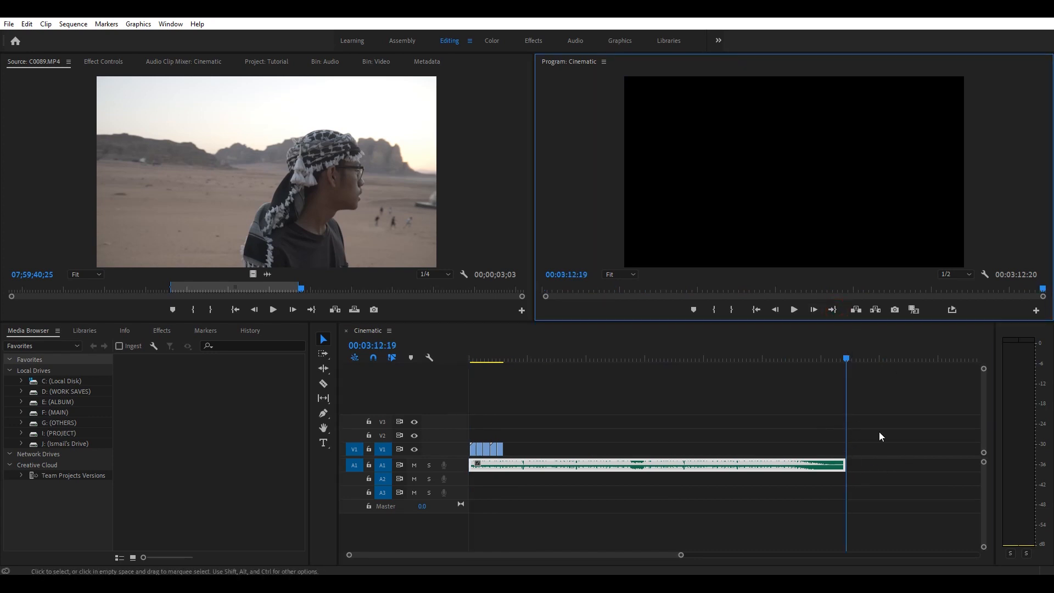
key(ctrl+s)
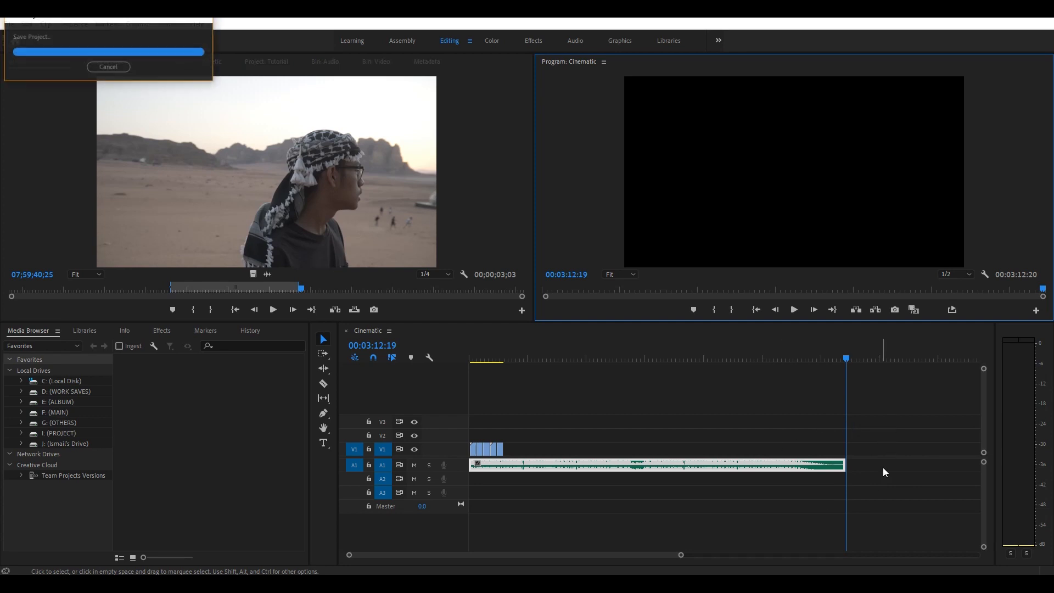
click(756, 309)
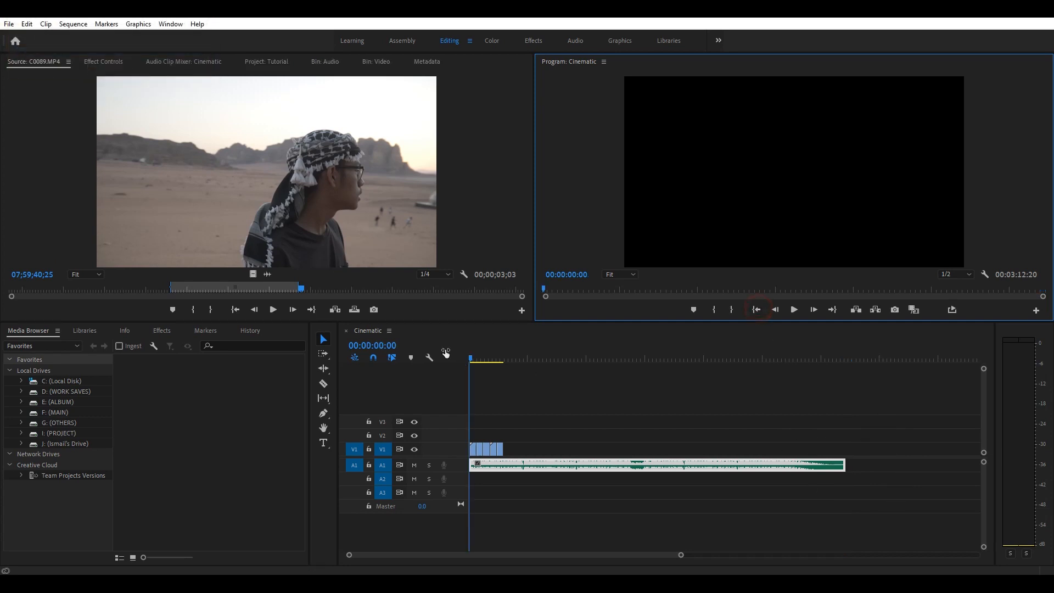
- Mark a range on the Cinematic sequence from just before clip C0001.MP4 to an Out point at 00:00:04:14
drag(681, 555, 536, 541)
drag(505, 359, 539, 360)
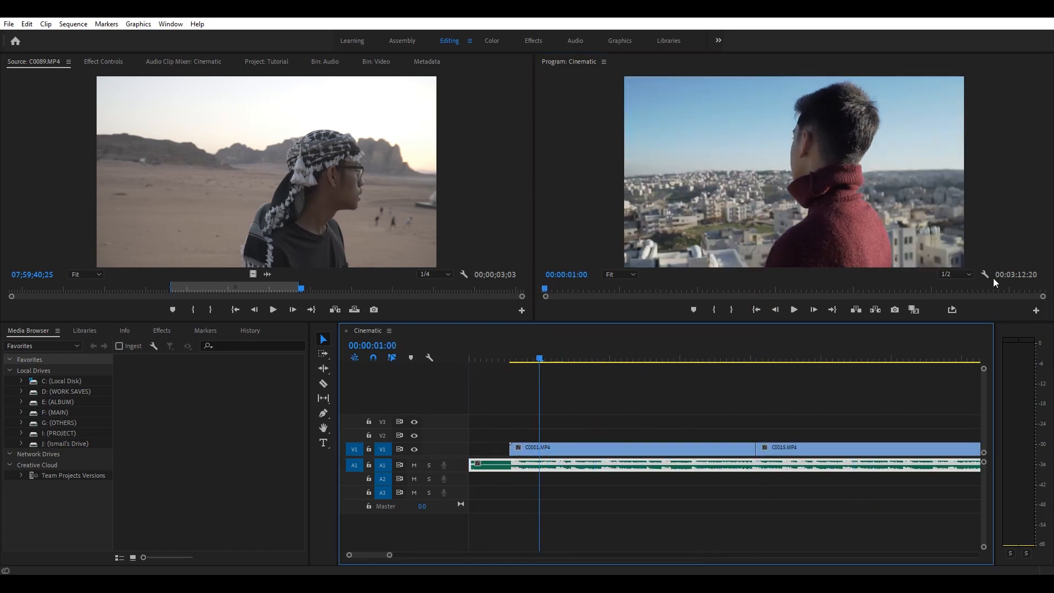
click(1008, 312)
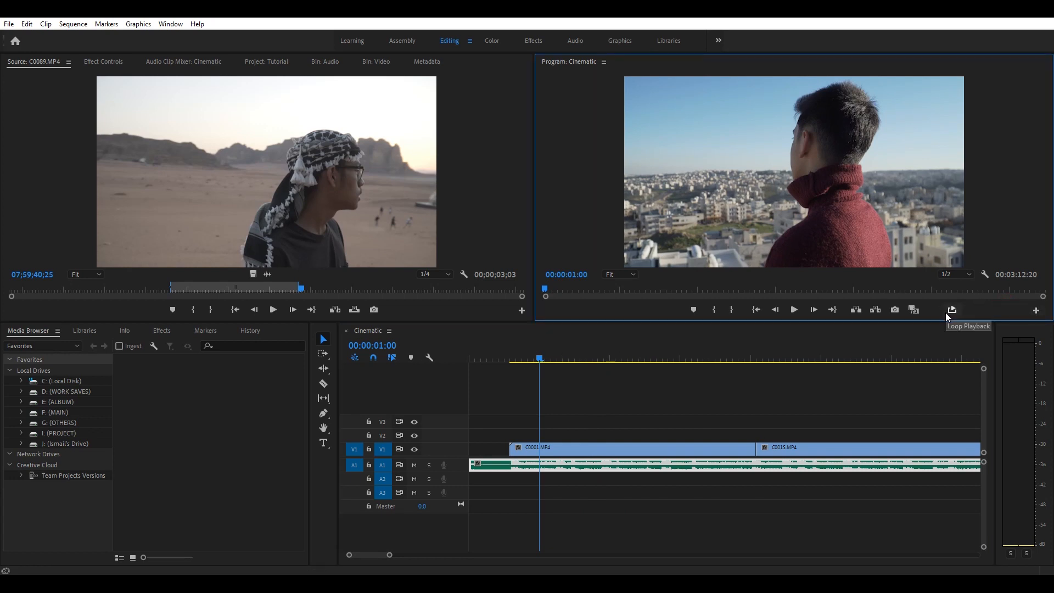
drag(541, 359, 792, 377)
key(o)
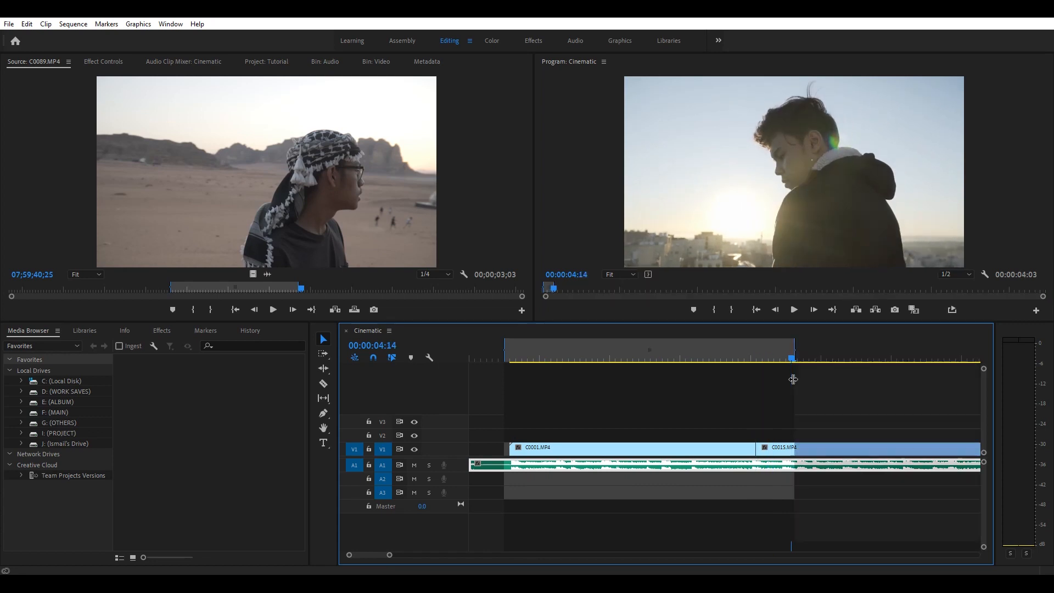
- Turn on loop playback for the Cinematic sequence and preview the marked range repeating, stopping at 00:00:00:18
click(952, 309)
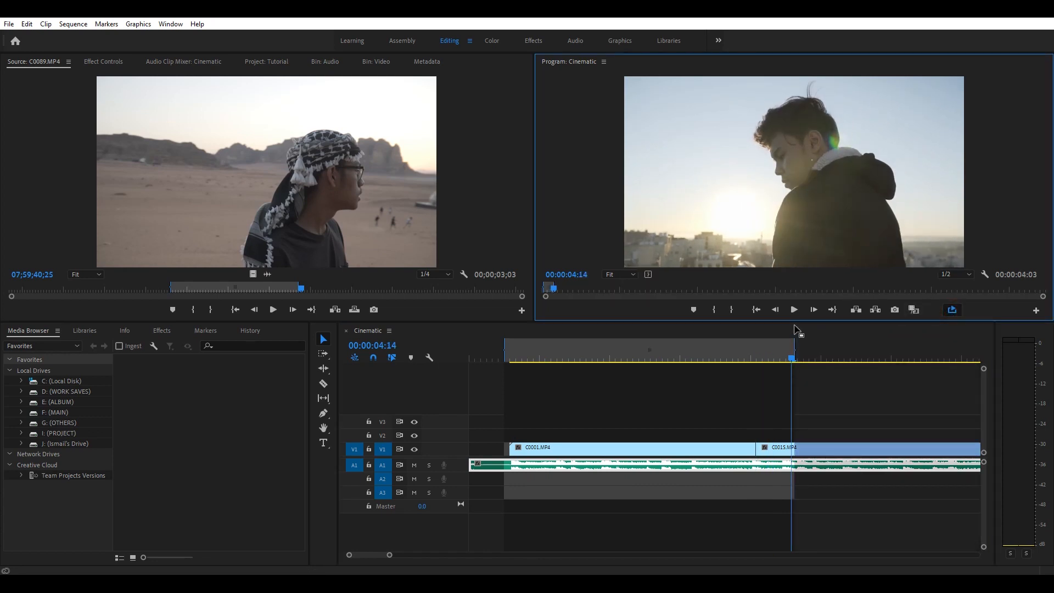
key(space)
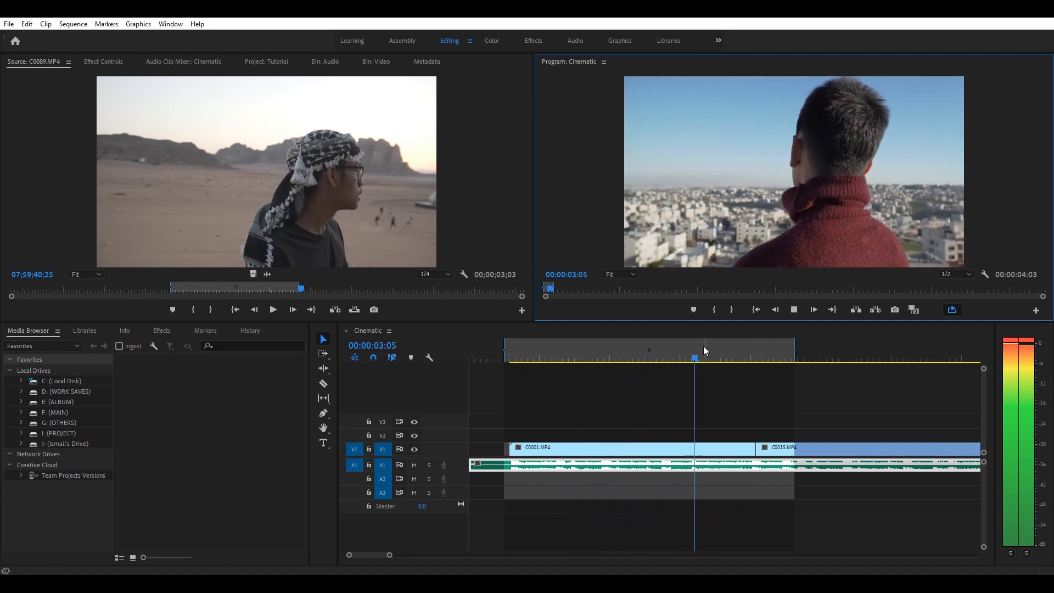
key(space)
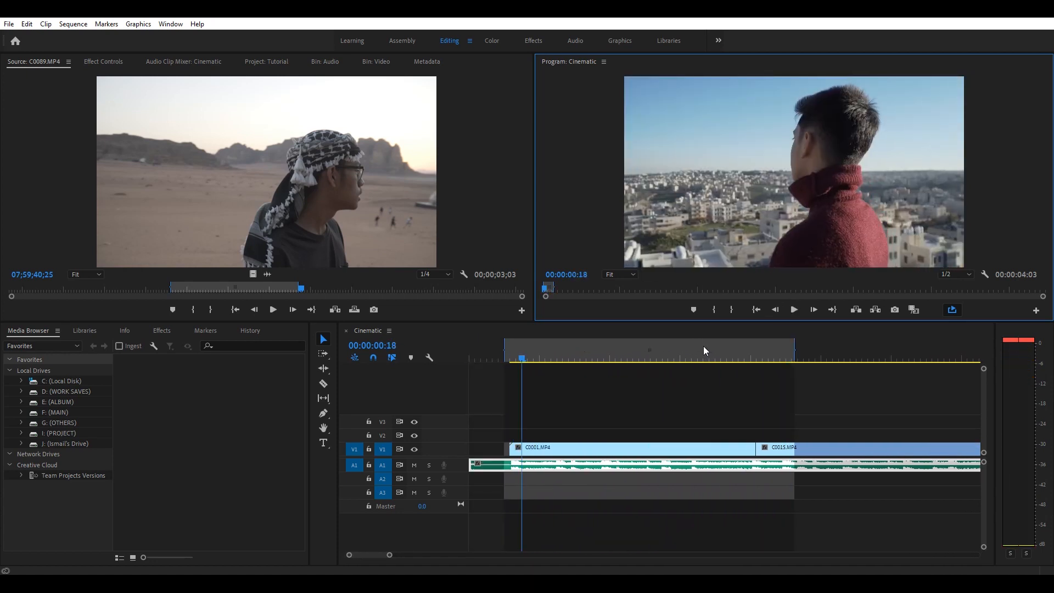
- Align the In point with the start of clip C0001.MP4 and scrub through the marked range back to the sequence start
drag(701, 358, 510, 354)
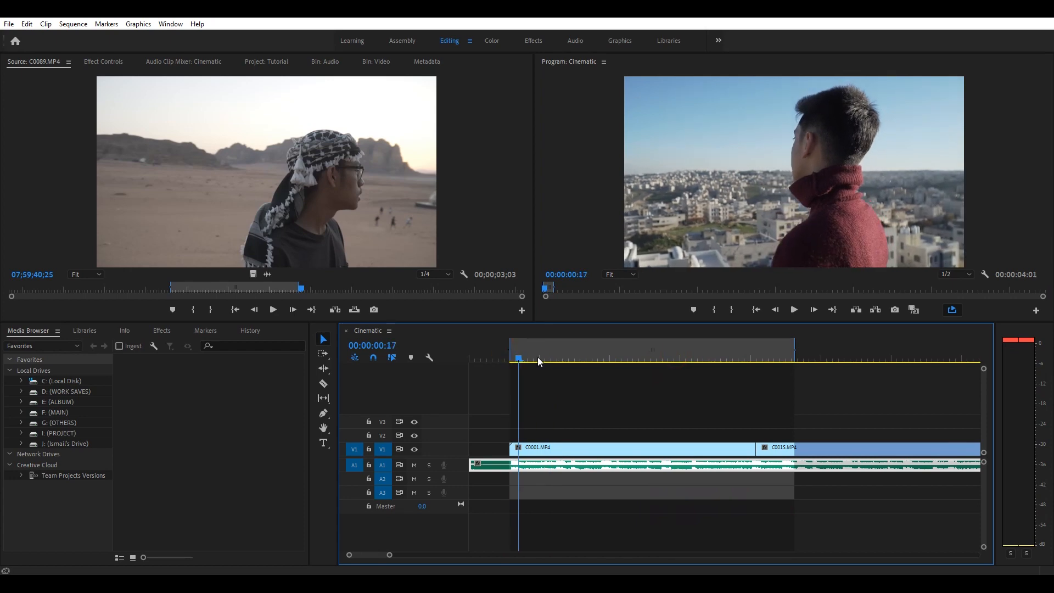
click(751, 358)
drag(707, 356, 513, 362)
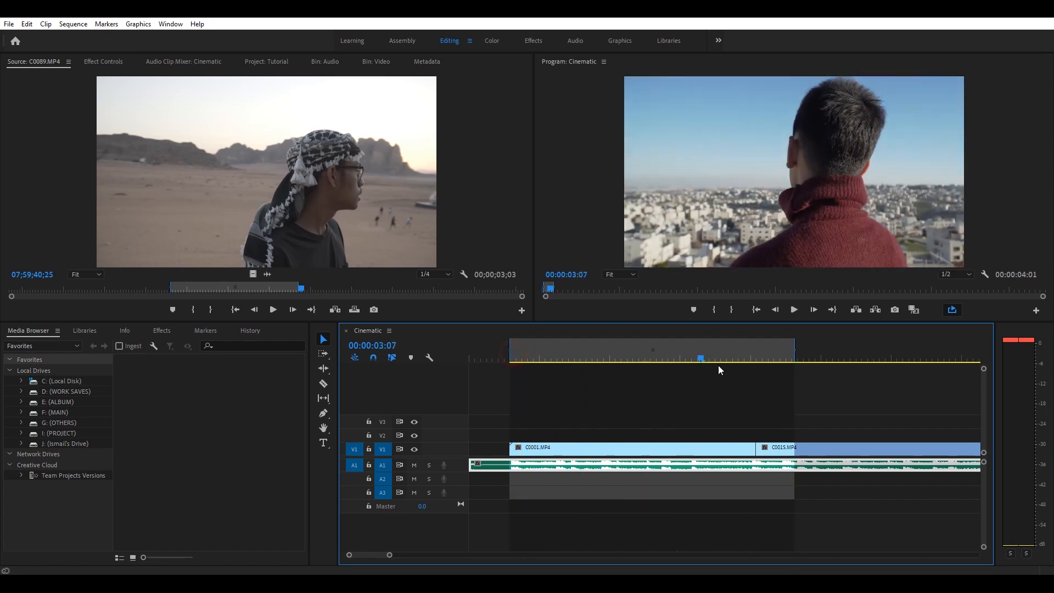
click(507, 358)
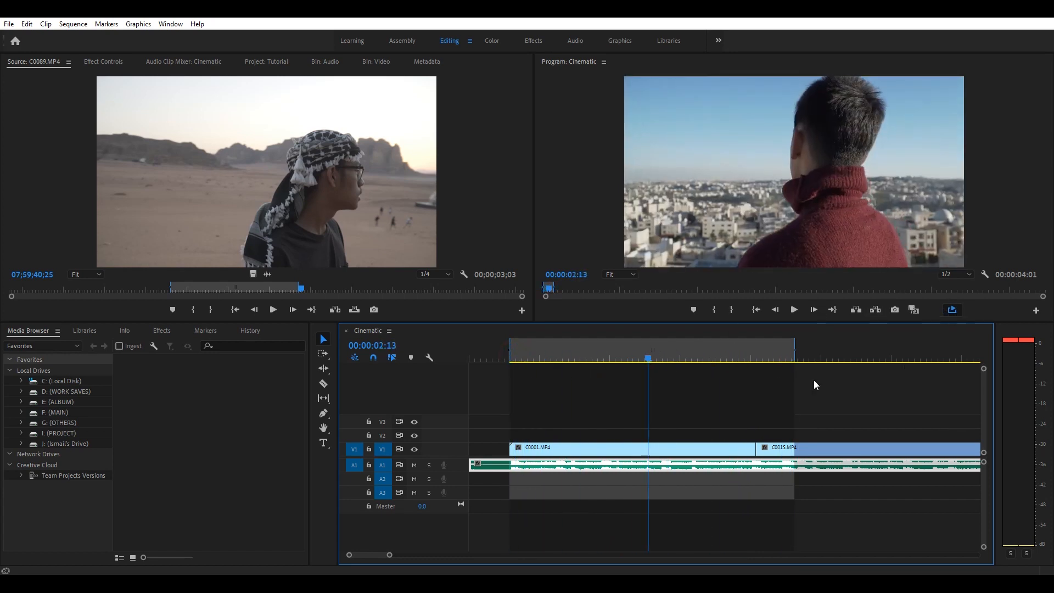
drag(656, 357, 436, 361)
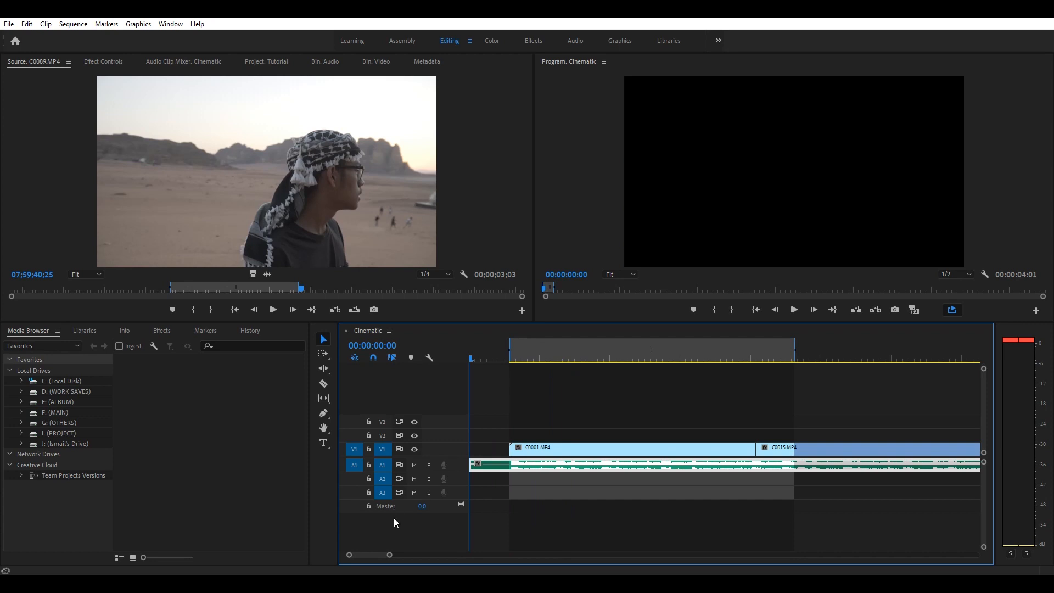
- Extend the marked range's Out point into the later part of clip C0047.MP4, giving a range of 00:00:09:13
drag(390, 556, 413, 556)
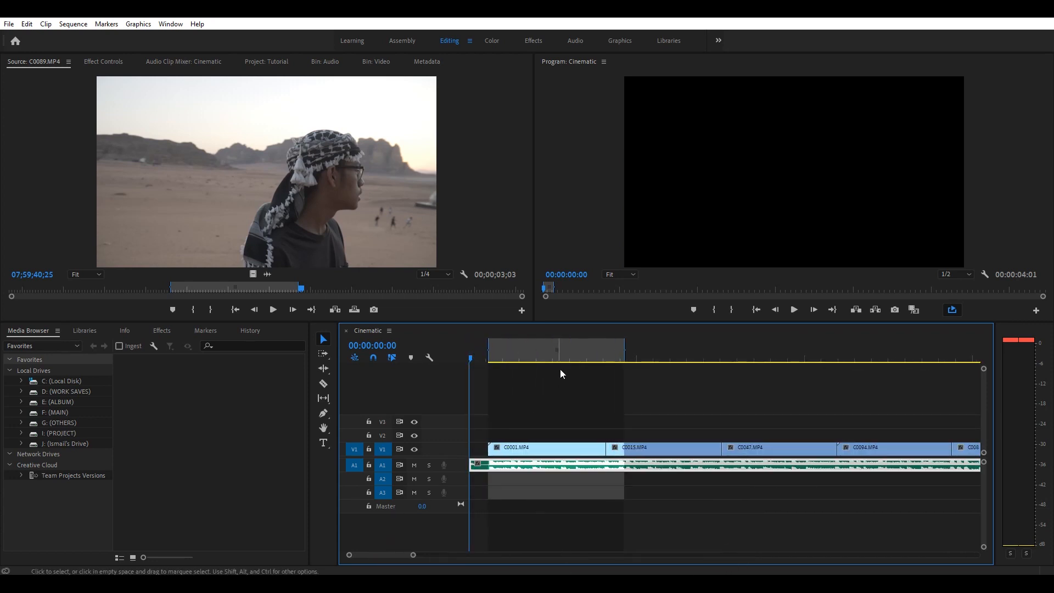
mouse_move(570, 354)
mouse_down()
mouse_move(589, 348)
mouse_move(566, 353)
mouse_up()
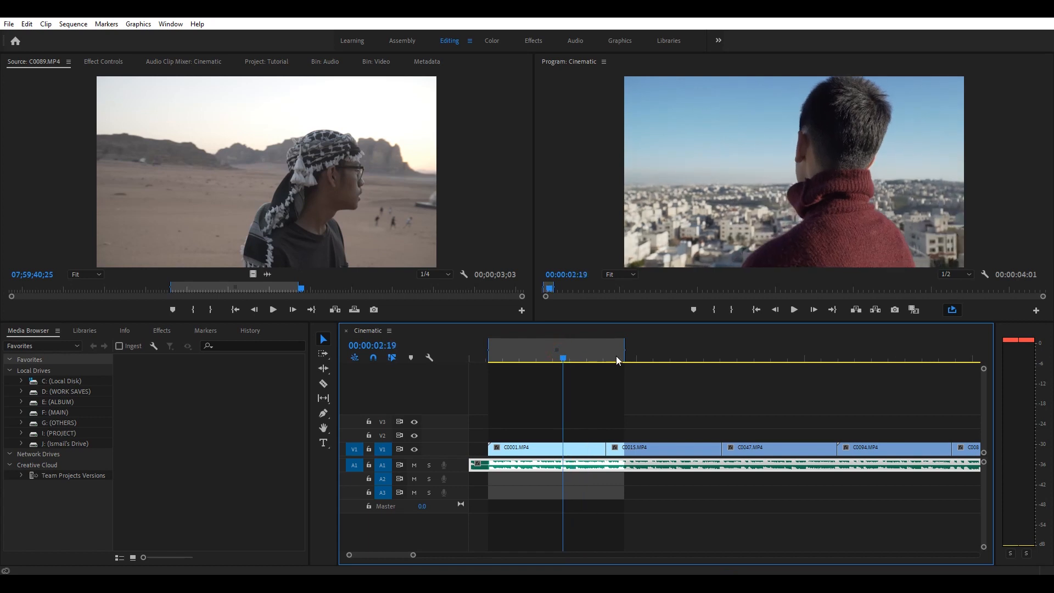
drag(626, 350, 810, 350)
click(486, 349)
mouse_move(488, 350)
mouse_down()
mouse_move(473, 350)
mouse_move(512, 350)
mouse_move(489, 350)
mouse_up()
- Clear the In and Out points from the Cinematic sequence and return the playhead to the sequence start
right_click(606, 356)
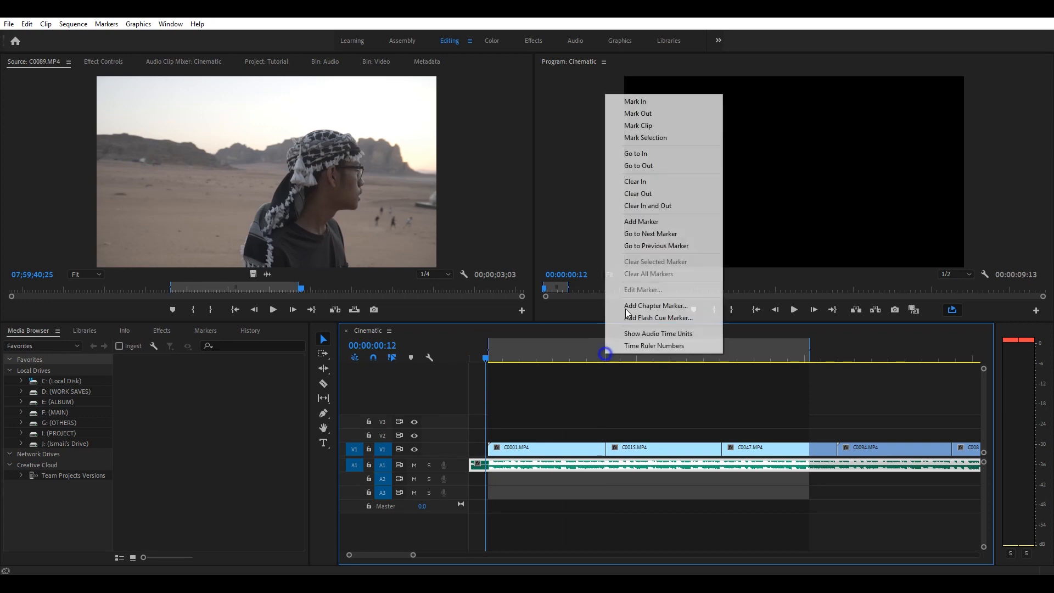
click(640, 206)
drag(494, 358, 517, 358)
key(Home)
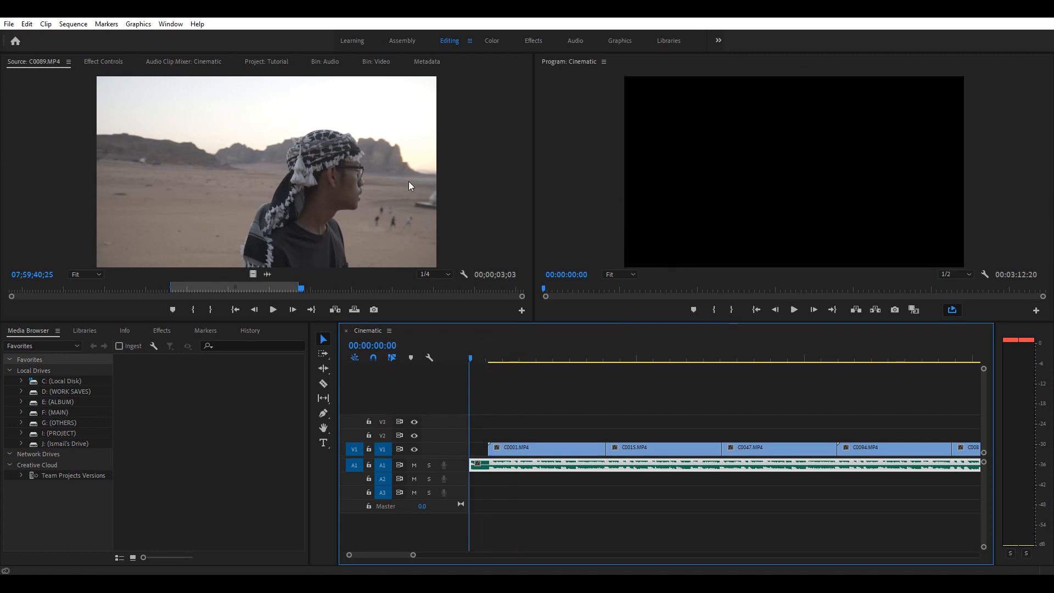
- Show the Tutorial project's bins and the Effects panel, checking Effects in the list of available panels
click(238, 123)
click(266, 62)
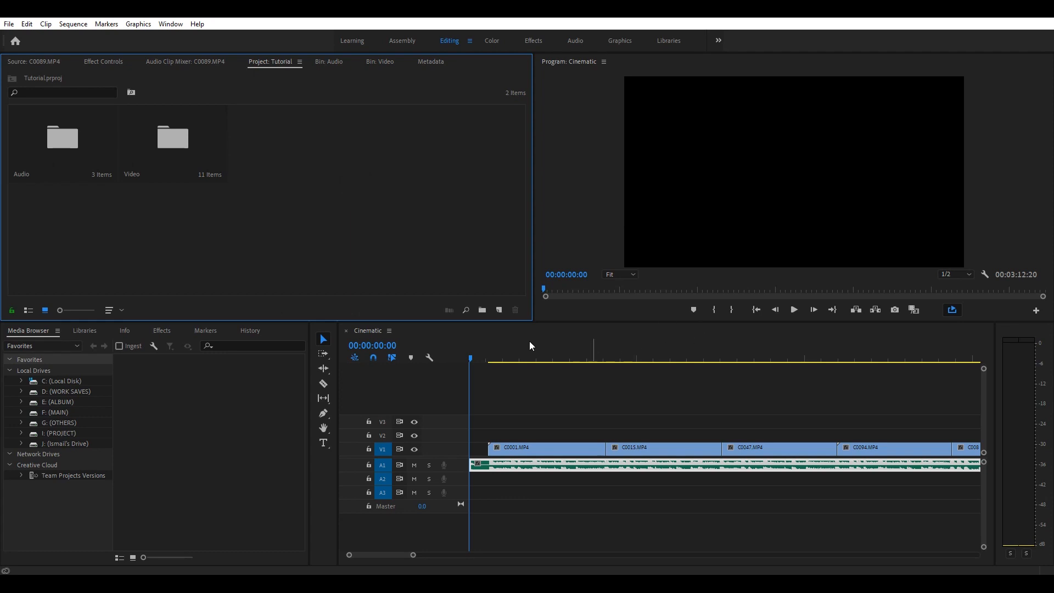
click(164, 331)
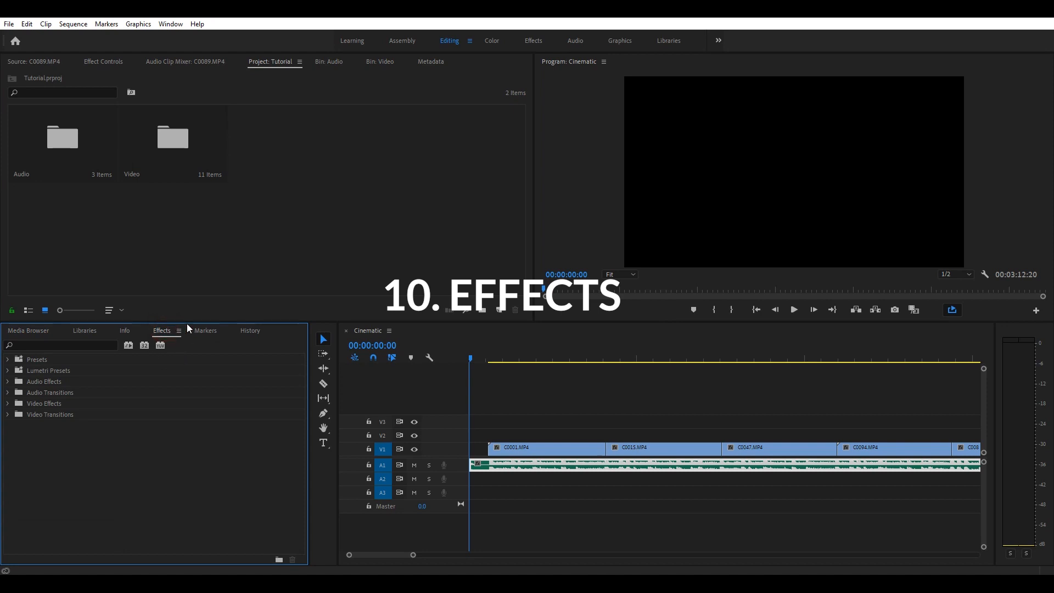
click(171, 24)
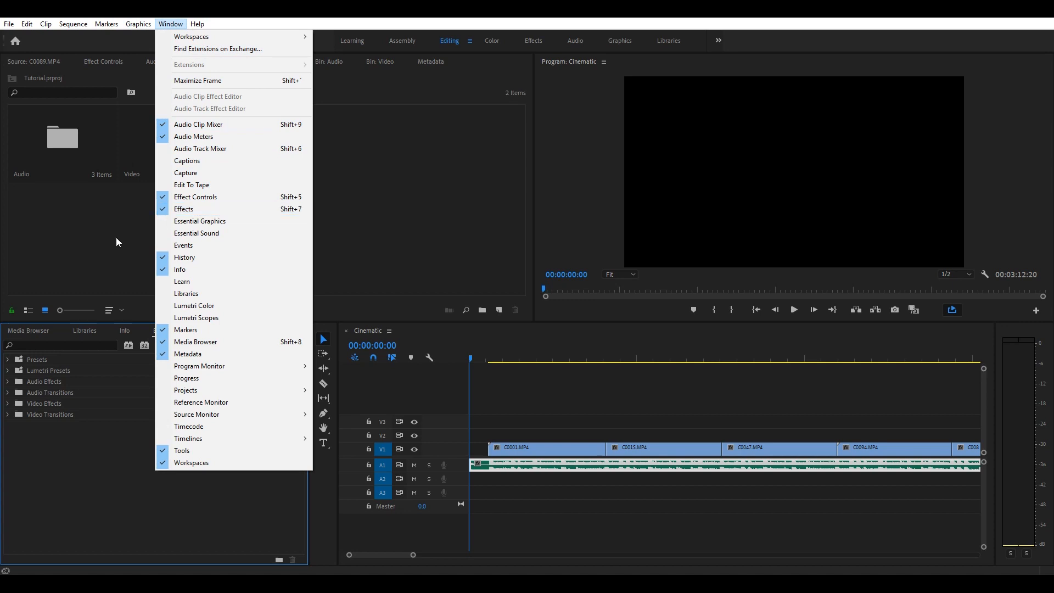
click(130, 279)
click(156, 331)
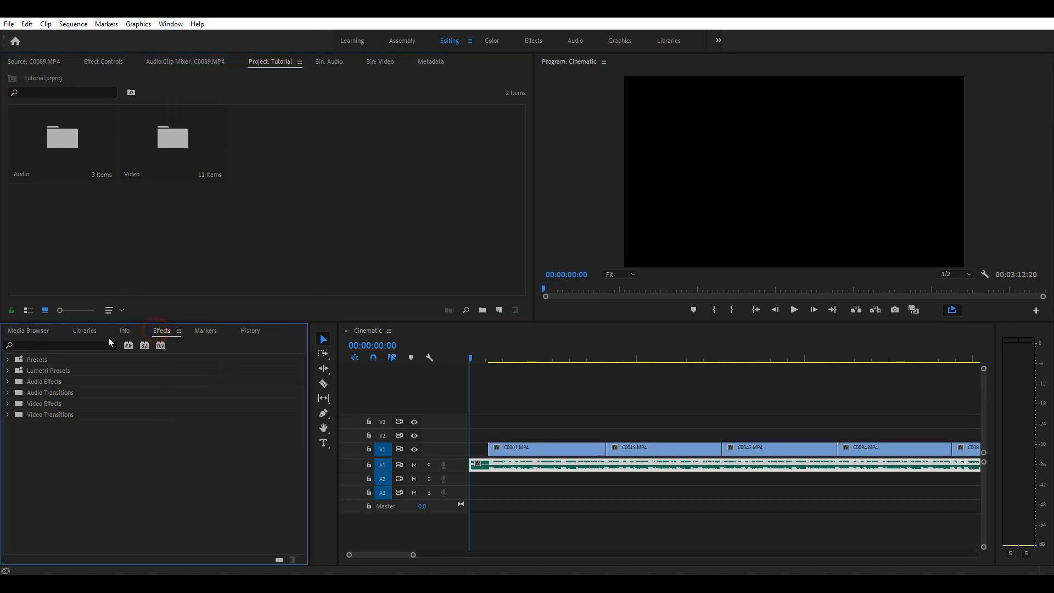
- Move the playhead to 00:00:01:05, deselect the music clip, and make the effects search ready for entry
click(453, 374)
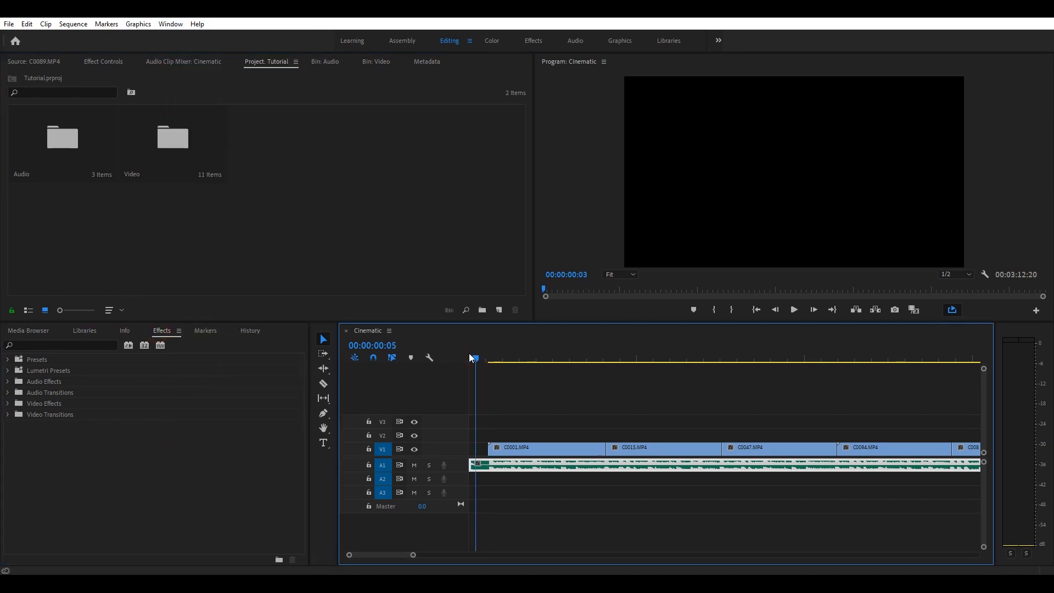
click(58, 345)
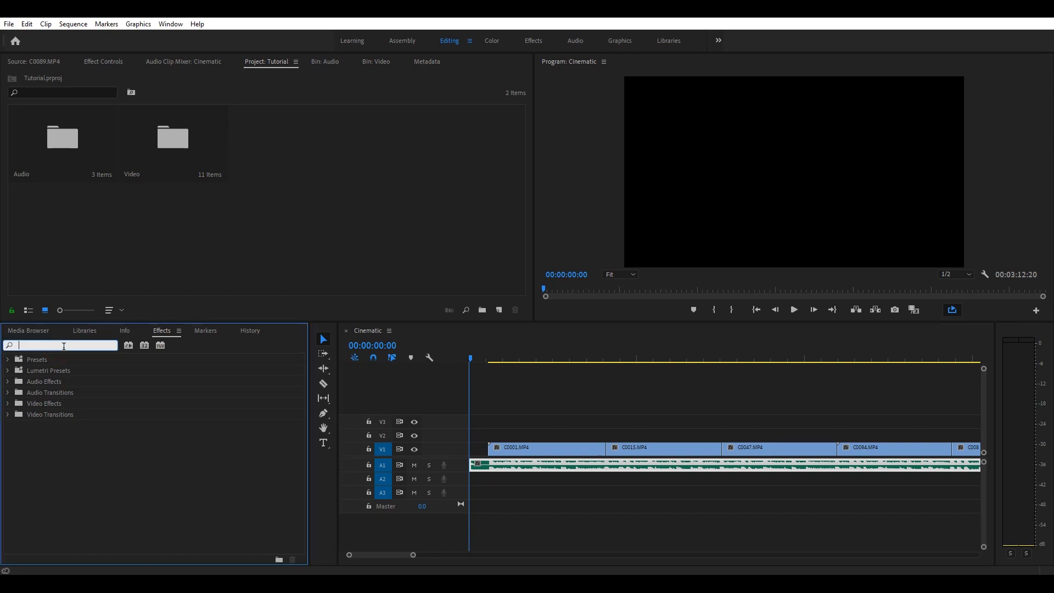
drag(490, 359, 509, 358)
click(67, 344)
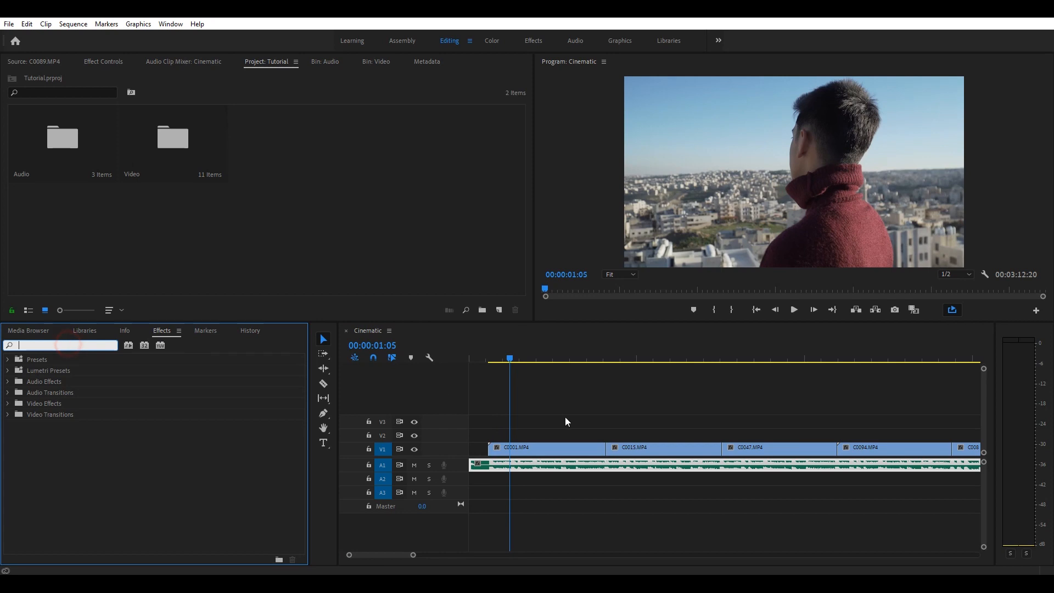
click(559, 419)
click(65, 341)
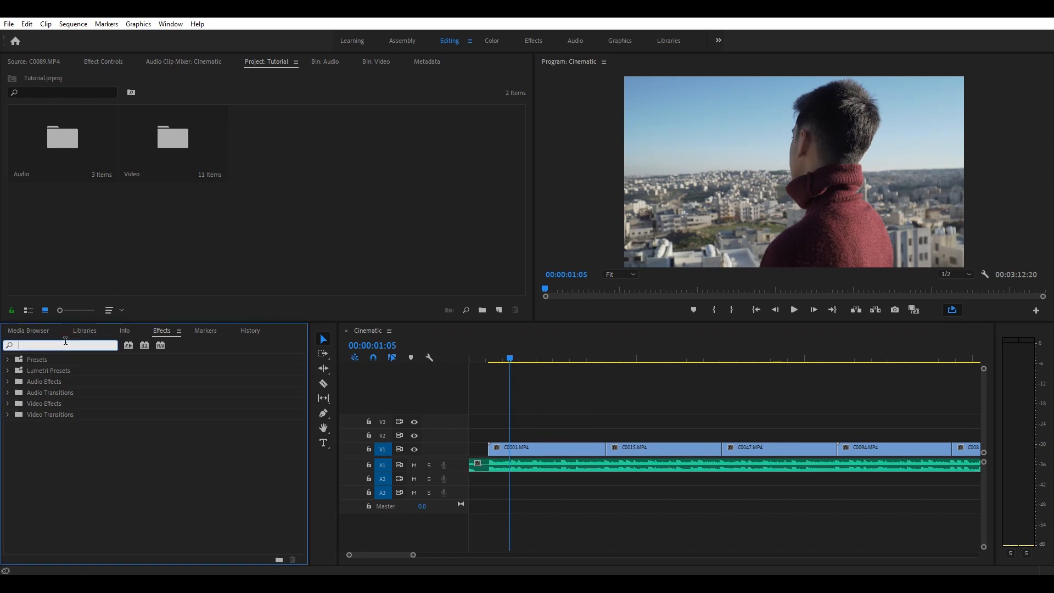
- Examine the Distort category of the video effects, including Transform, and collapse the Video Effects folder again
click(8, 405)
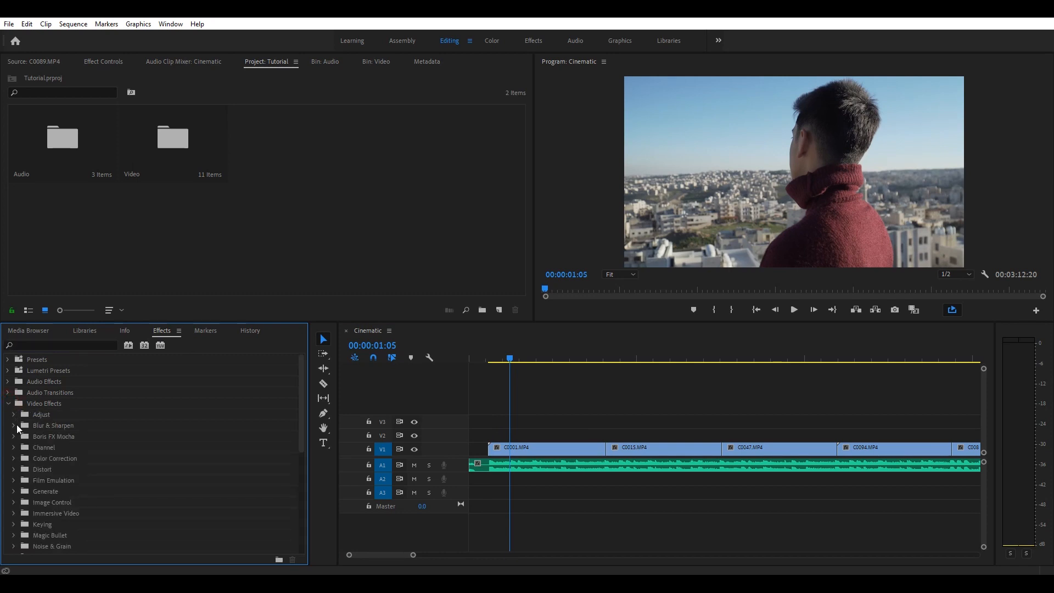
click(14, 469)
scroll(239, 457, down, 3)
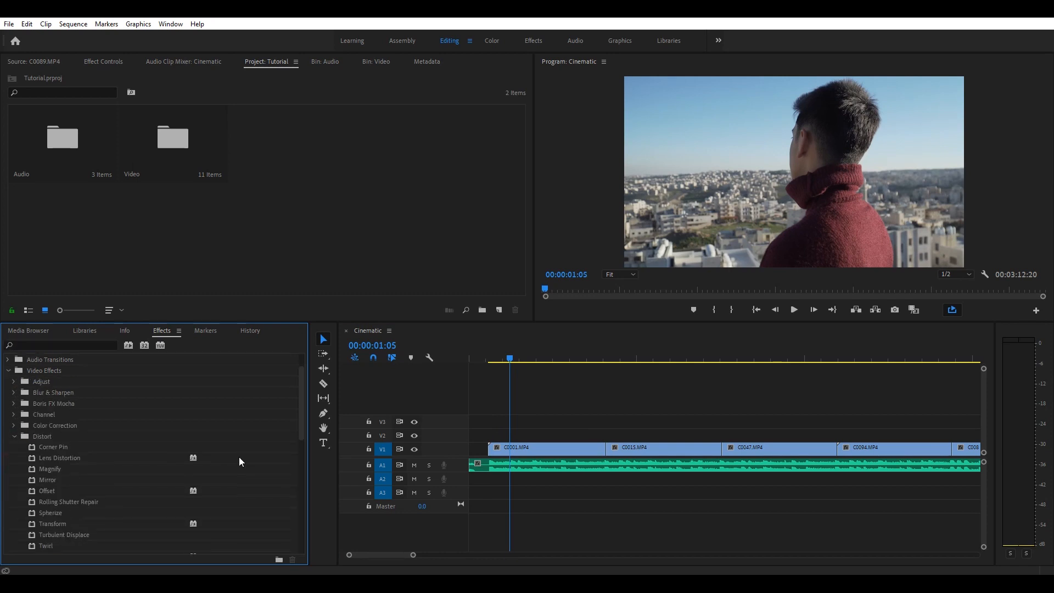
click(49, 502)
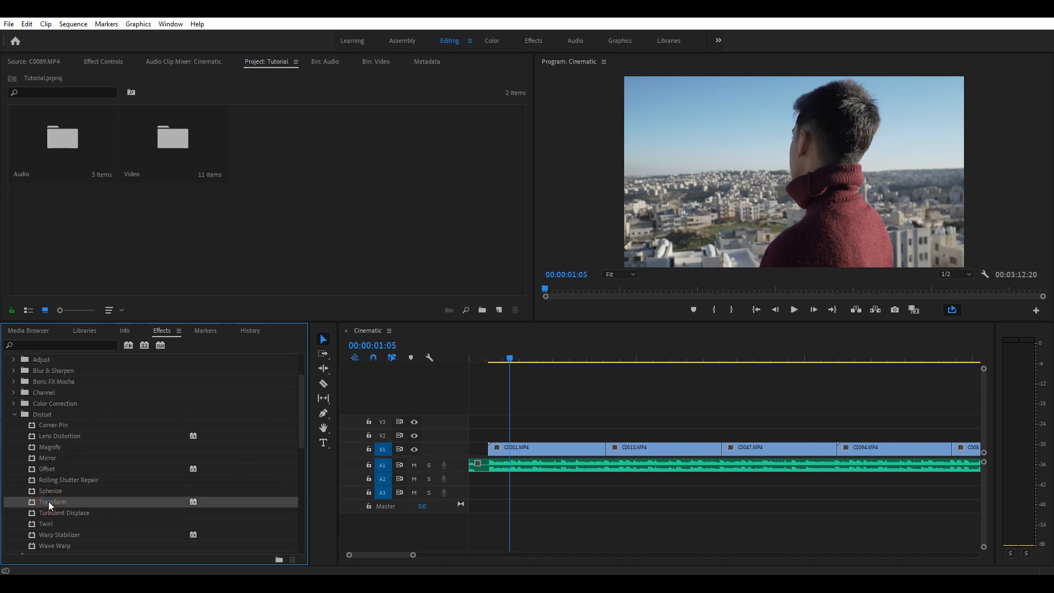
click(14, 415)
scroll(70, 425, up, 3)
click(8, 404)
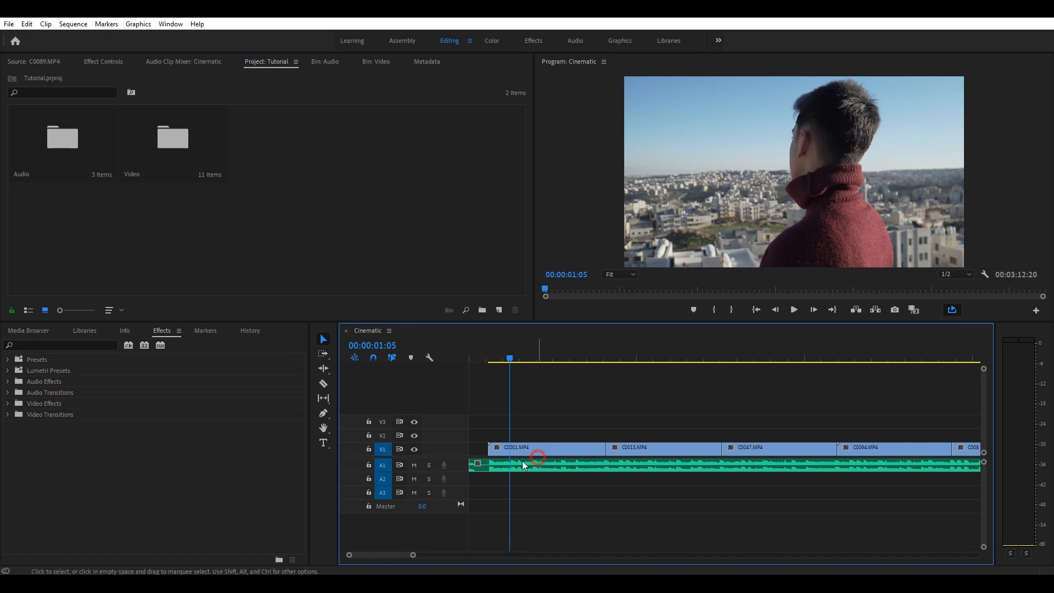
- Select the music clip and look through the Audio Effects list, including the Obsolete Audio Effects folder
click(519, 466)
click(8, 384)
scroll(51, 427, down, 5)
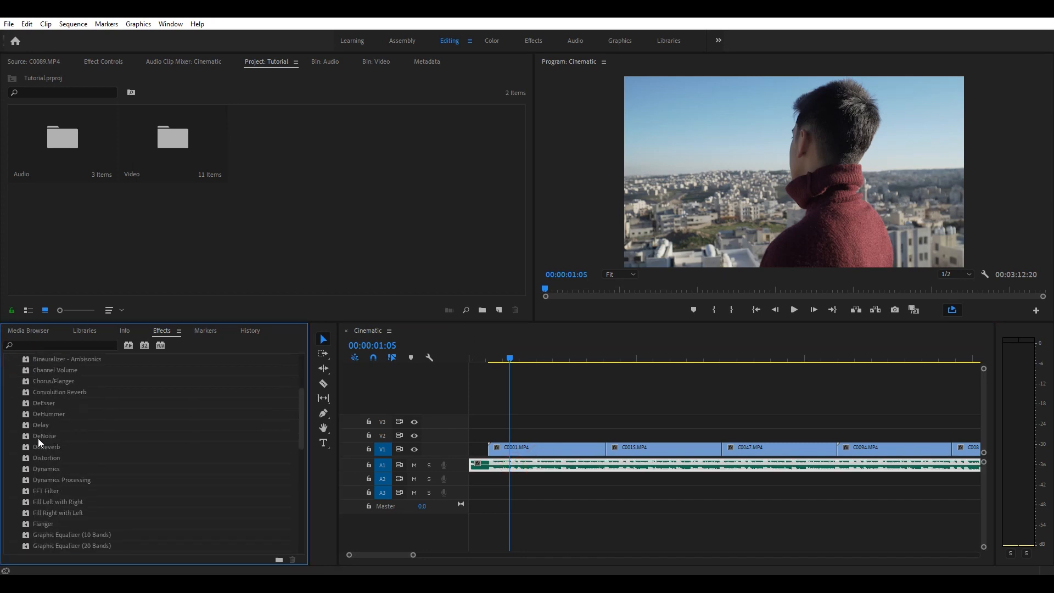
scroll(148, 457, down, 1)
scroll(92, 472, down, 5)
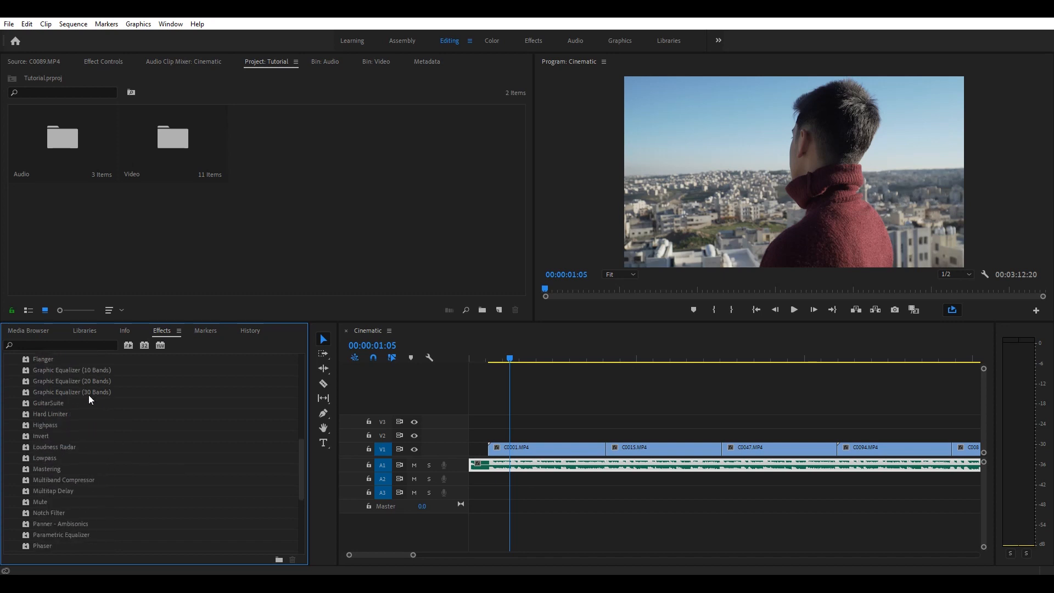
scroll(109, 489, down, 2)
scroll(58, 513, up, 9)
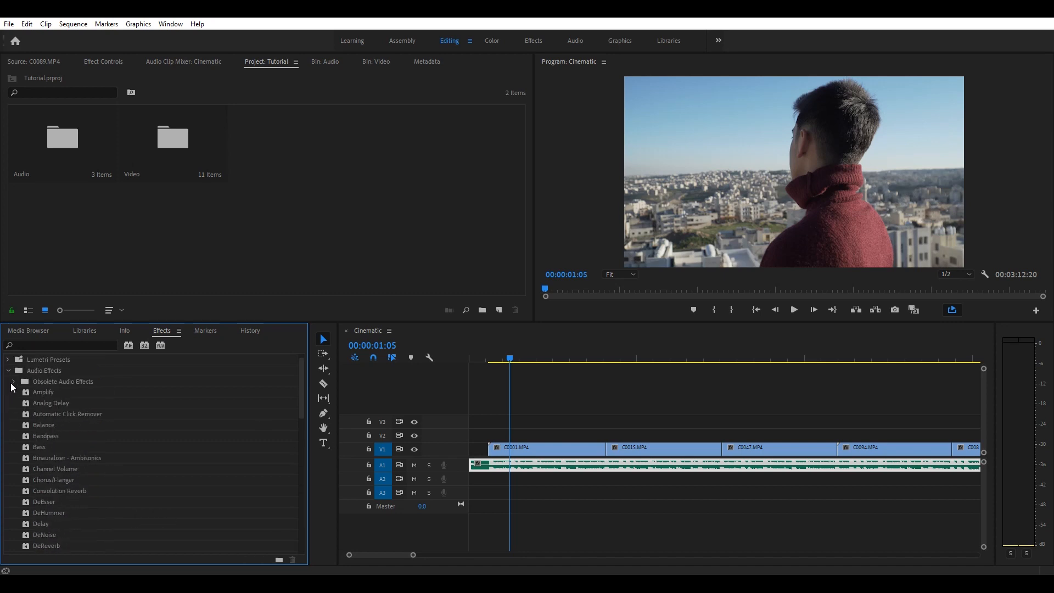
click(14, 383)
click(13, 384)
click(10, 374)
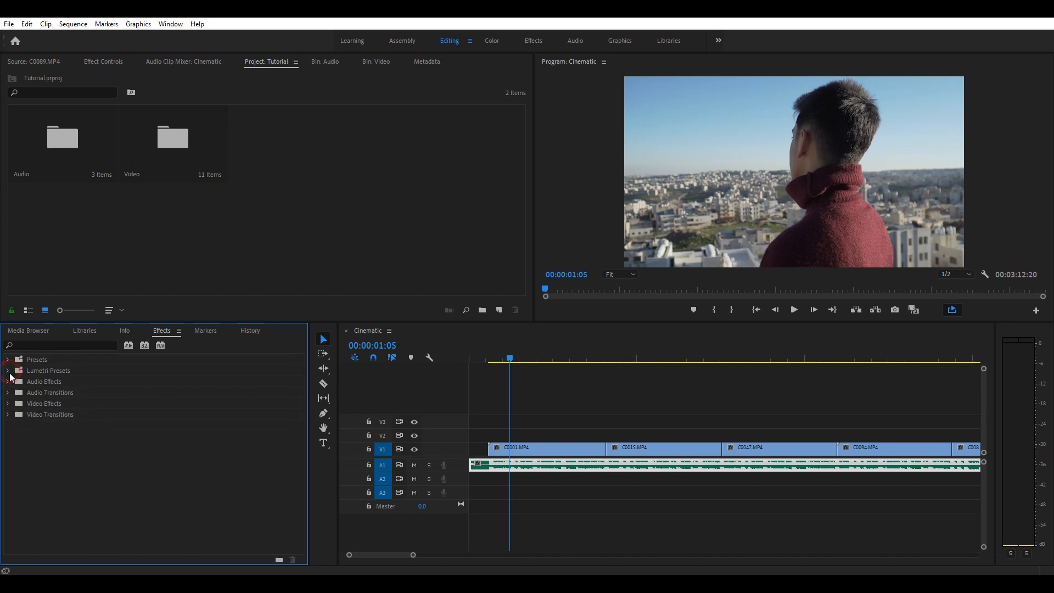
- Try to apply the Transform effect from the Distort video effects to clip C0001.MP4 on track V1
click(7, 404)
scroll(25, 433, down, 3)
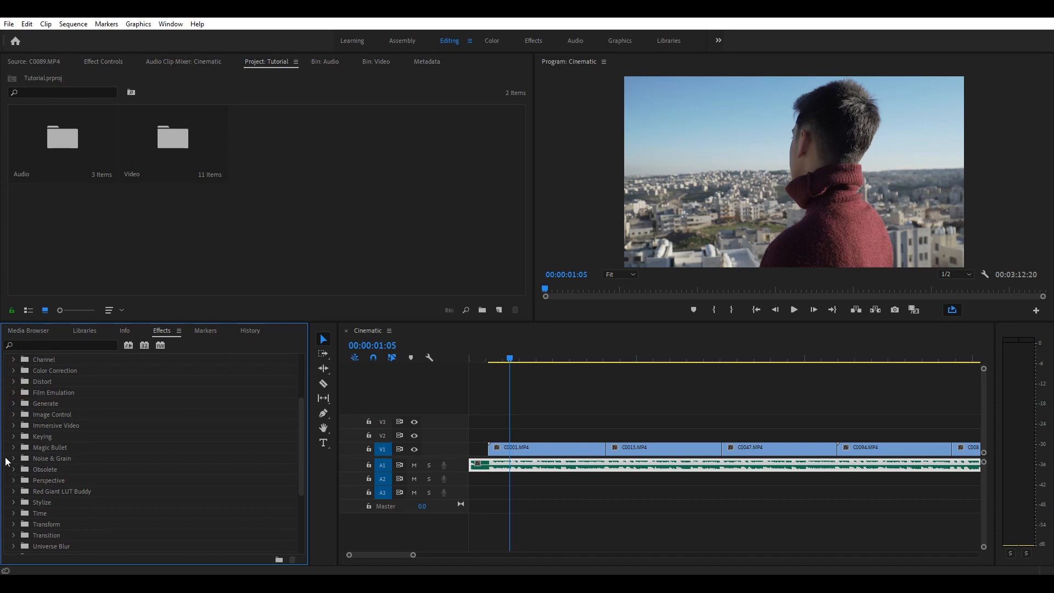
scroll(15, 444, up, 2)
click(17, 438)
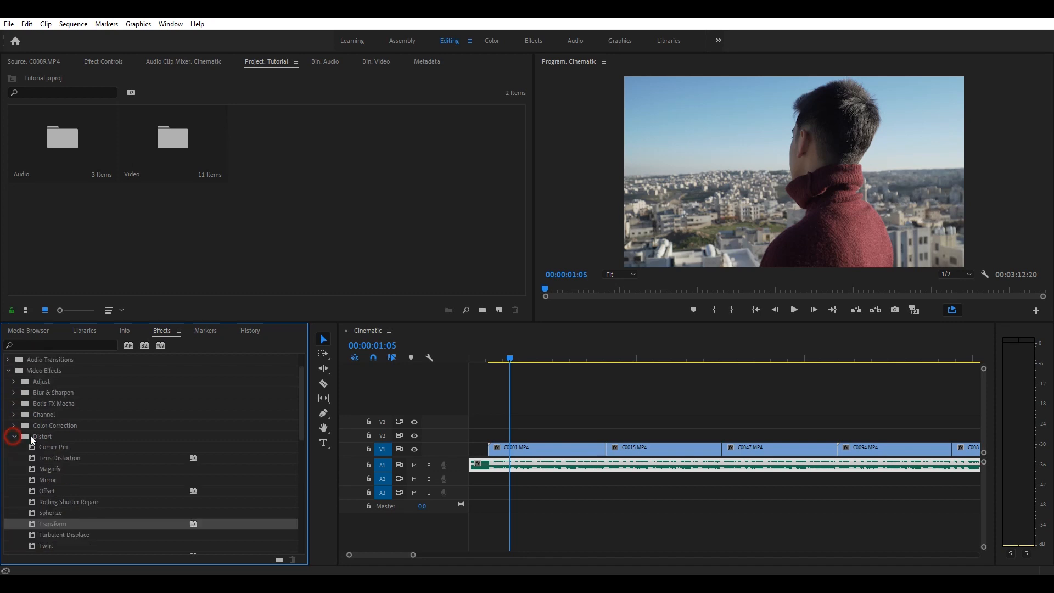
scroll(68, 479, down, 2)
drag(45, 480, 533, 451)
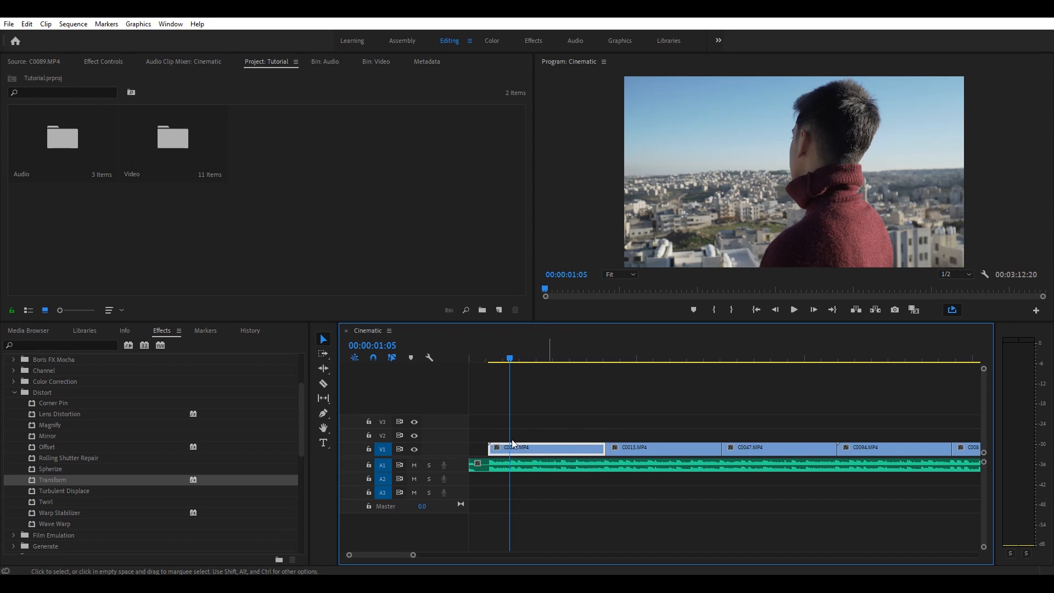
- Examine the effect controls with clip C0001.MP4 selected and with no clip selected
click(110, 64)
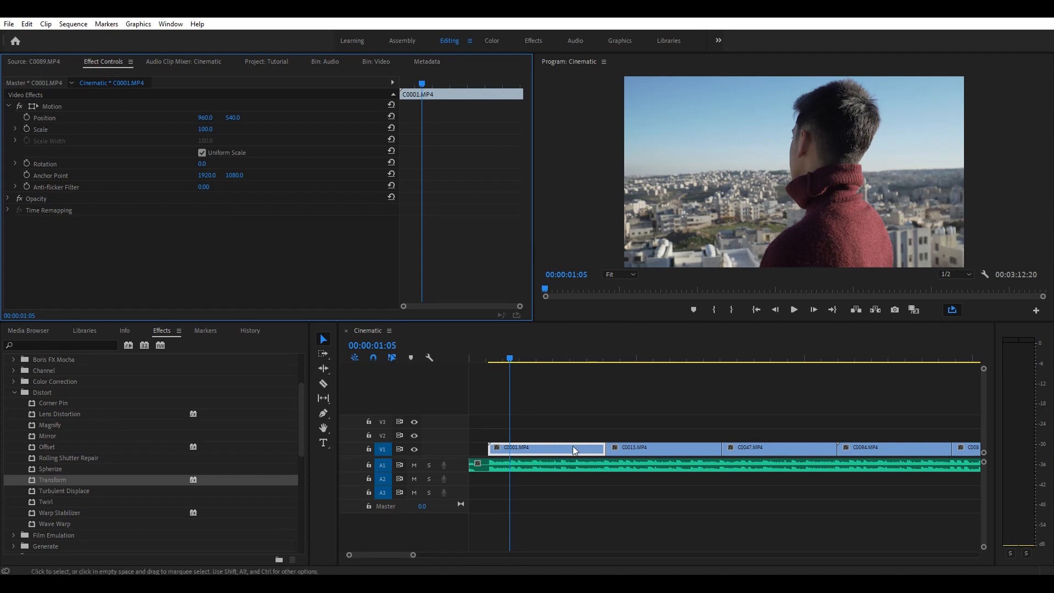
click(581, 422)
click(522, 447)
click(626, 423)
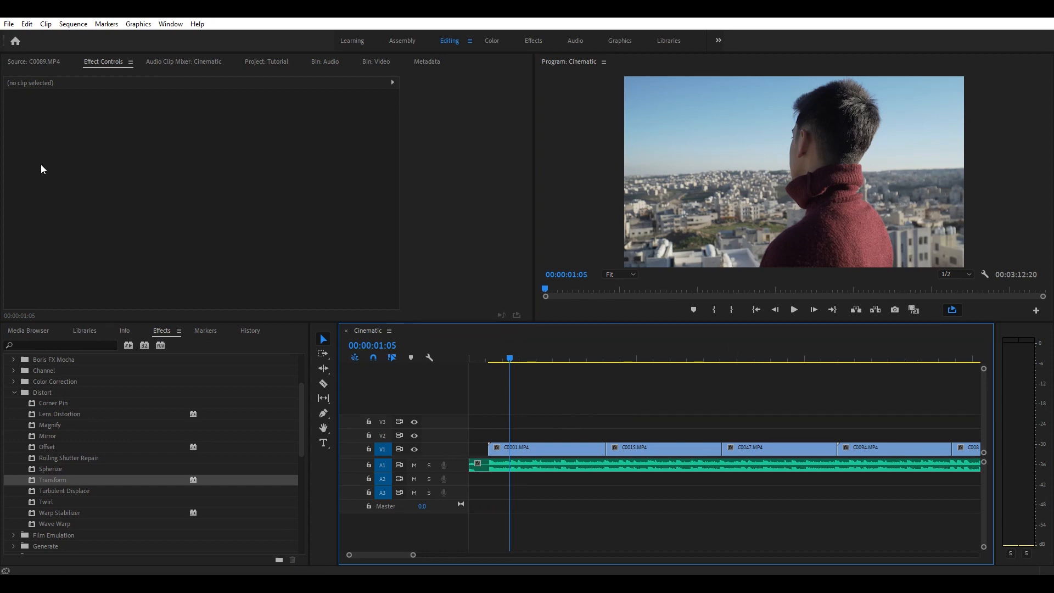
- Select clip C0001.MP4 on track V1 and apply the Transform effect to it from the Distort video effects
click(566, 450)
click(195, 261)
click(53, 107)
click(187, 236)
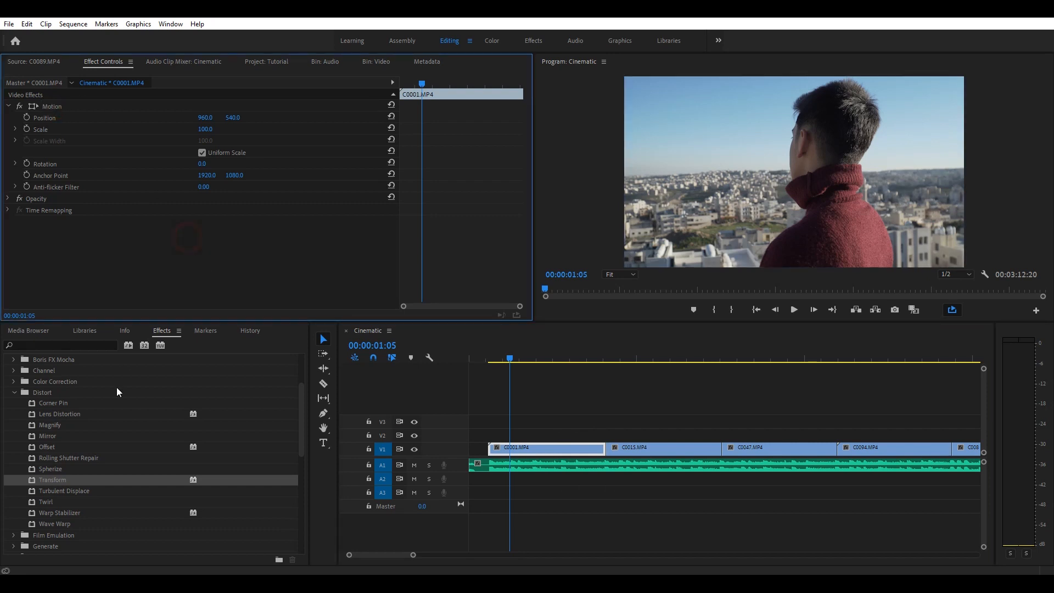
mouse_move(64, 481)
mouse_down()
mouse_move(357, 447)
mouse_move(527, 449)
mouse_move(155, 468)
mouse_move(125, 483)
mouse_move(57, 238)
mouse_move(86, 455)
mouse_move(74, 482)
mouse_up()
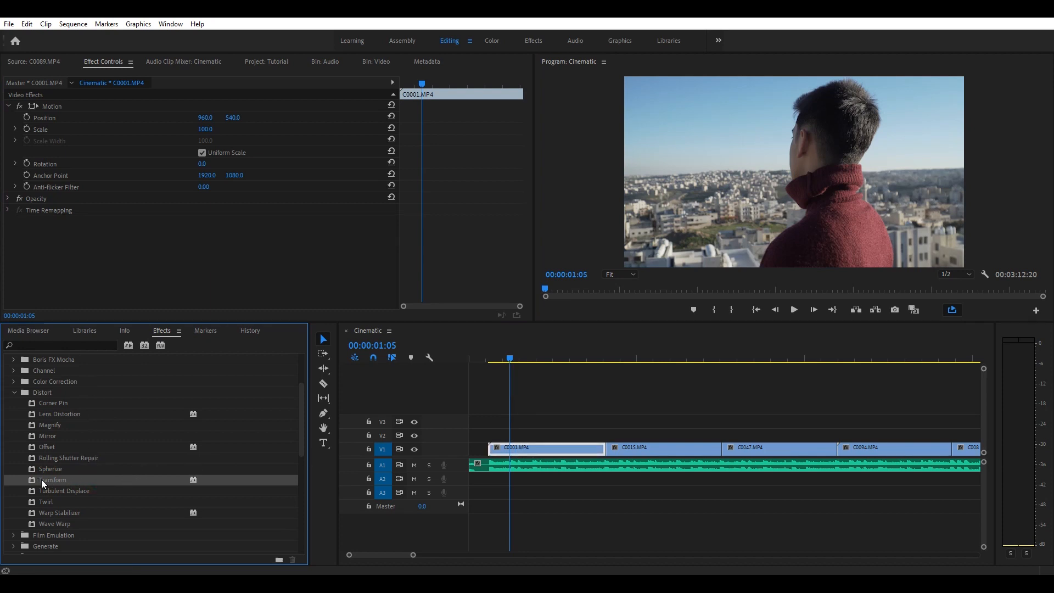
drag(41, 480, 177, 240)
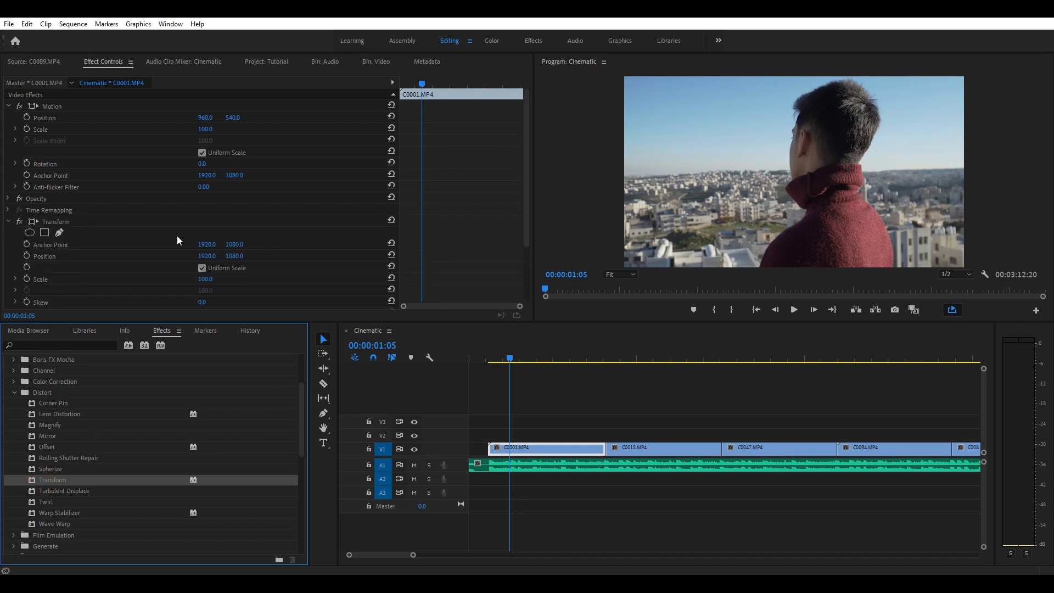
- Collapse the Motion properties of clip C0001.MP4 and examine the settings of its Transform effect
scroll(356, 271, down, 2)
scroll(127, 249, up, 3)
click(11, 108)
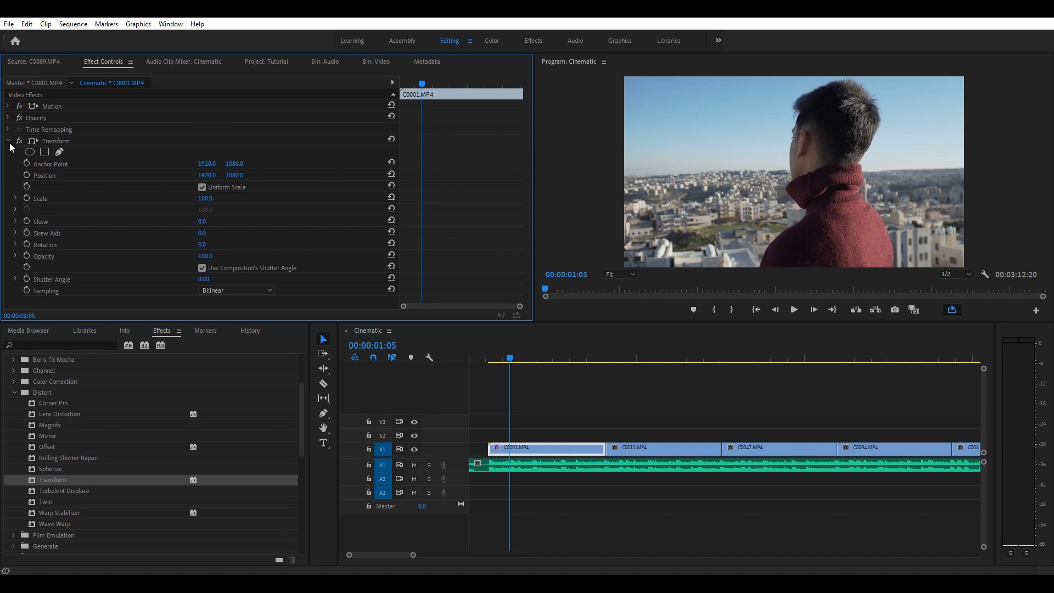
click(71, 141)
click(578, 407)
click(535, 449)
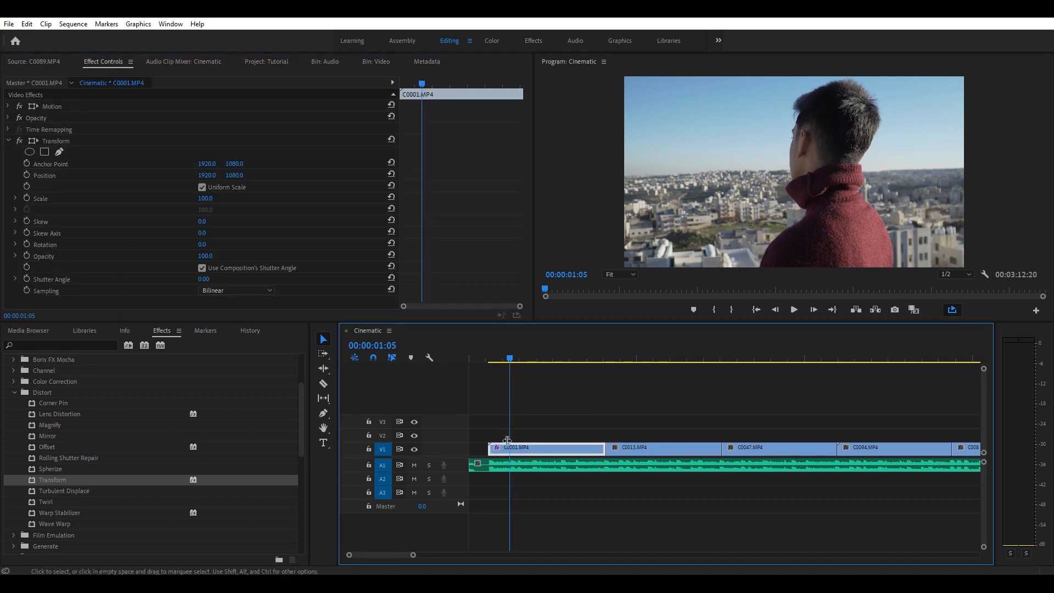
- At the start of clip C0001.MP4, try a Transform scale of 121 and a rotation, and reset both values
drag(422, 87, 395, 83)
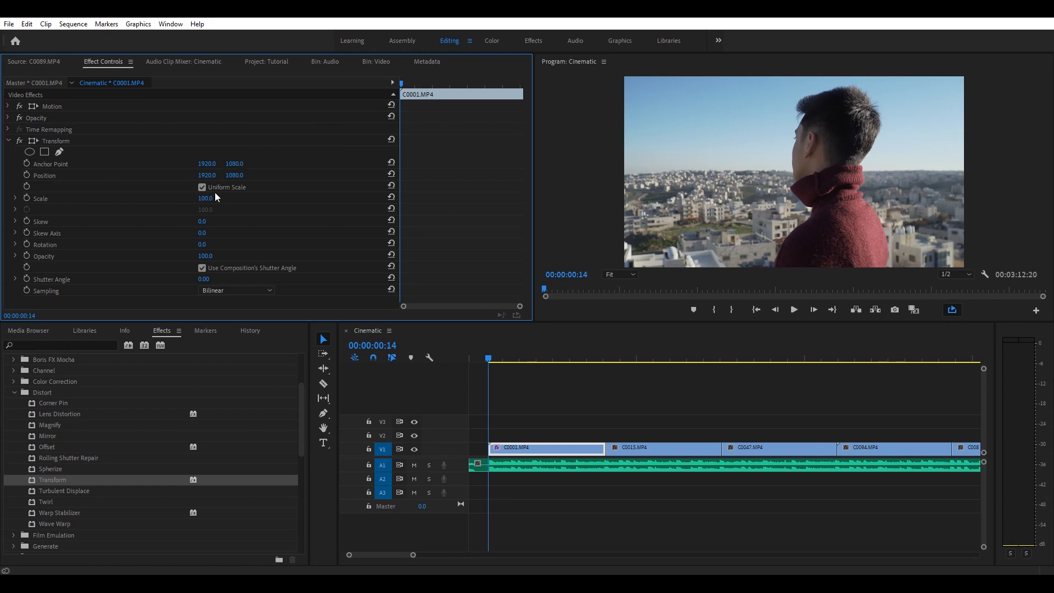
drag(206, 198, 213, 200)
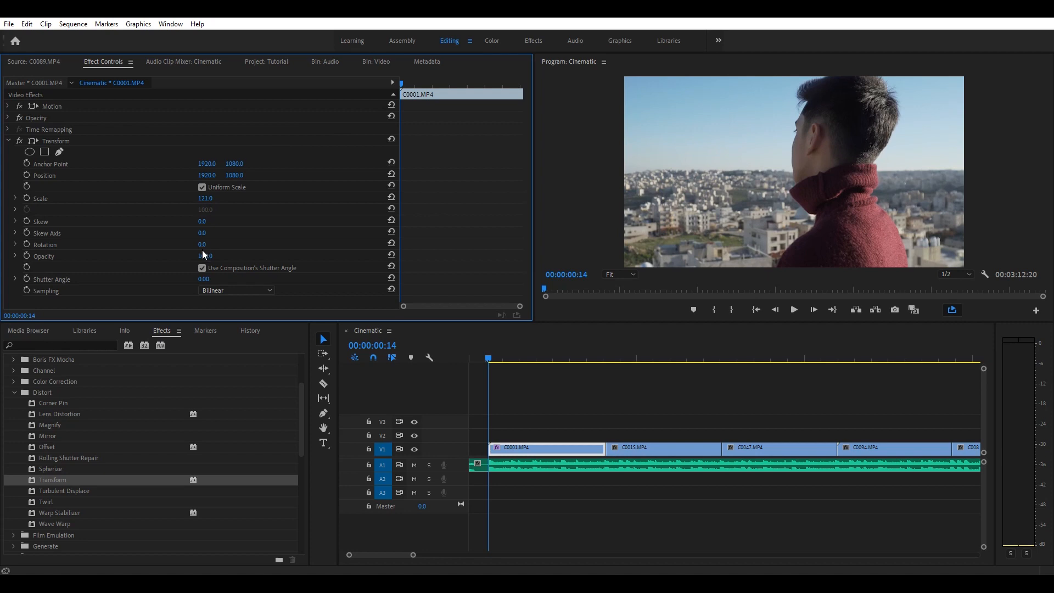
drag(202, 244, 255, 229)
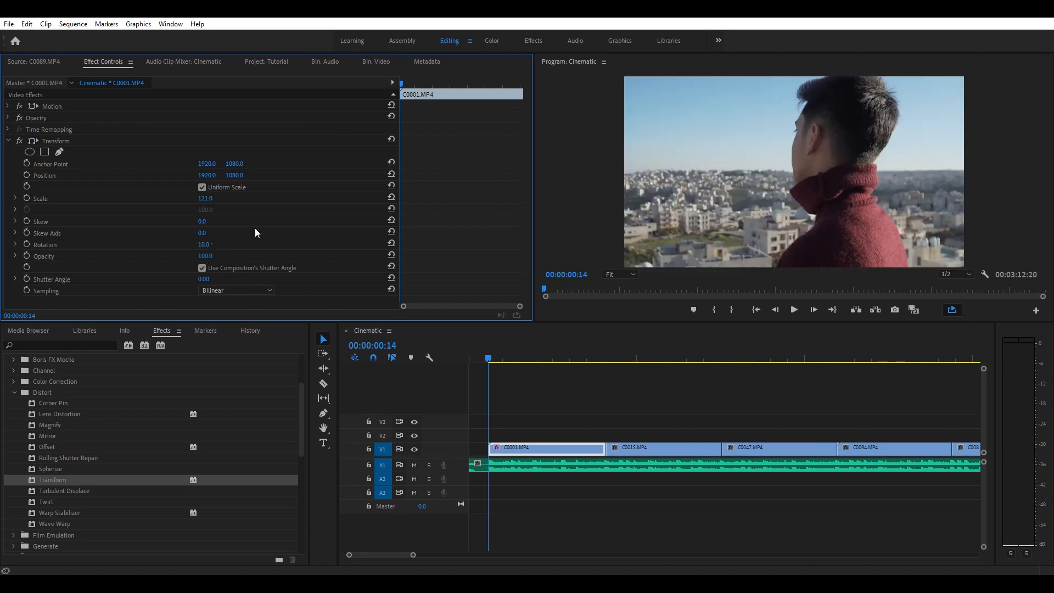
click(391, 200)
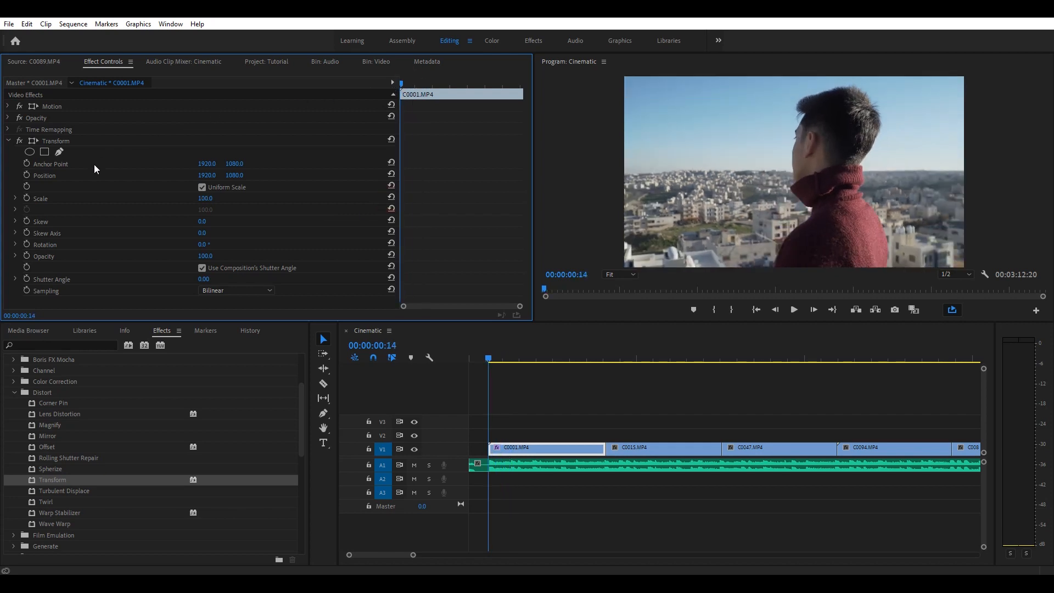
- Keyframe the Transform scale of clip C0001.MP4 from 100 at its start to 150 near its end
click(27, 198)
drag(405, 92, 516, 94)
click(205, 199)
text(15)
key(Return)
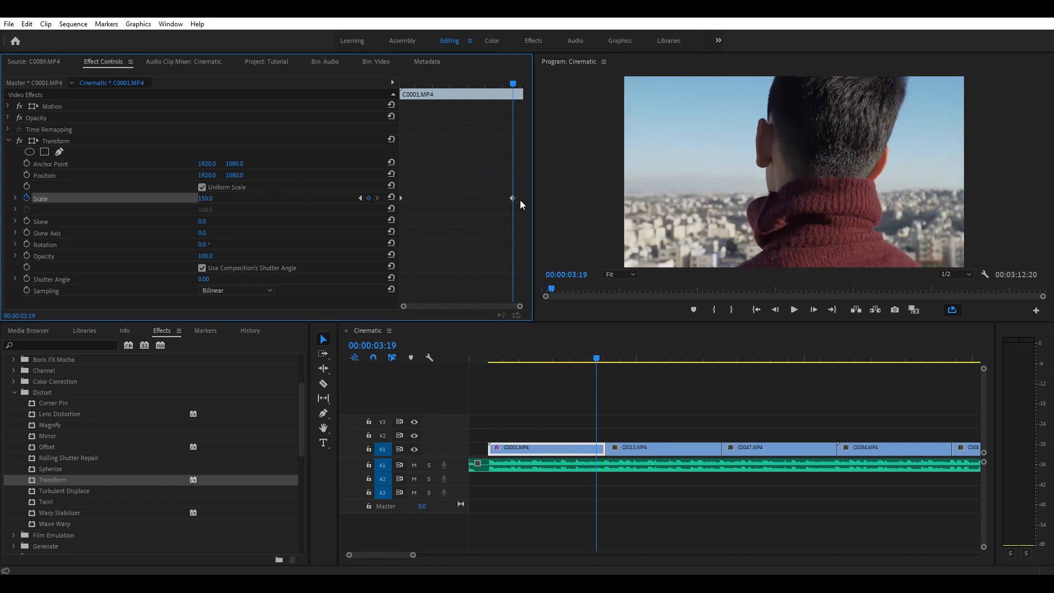
- Play and scrub through clip C0001.MP4 from its start to review the zoom-in animation
drag(497, 92, 350, 133)
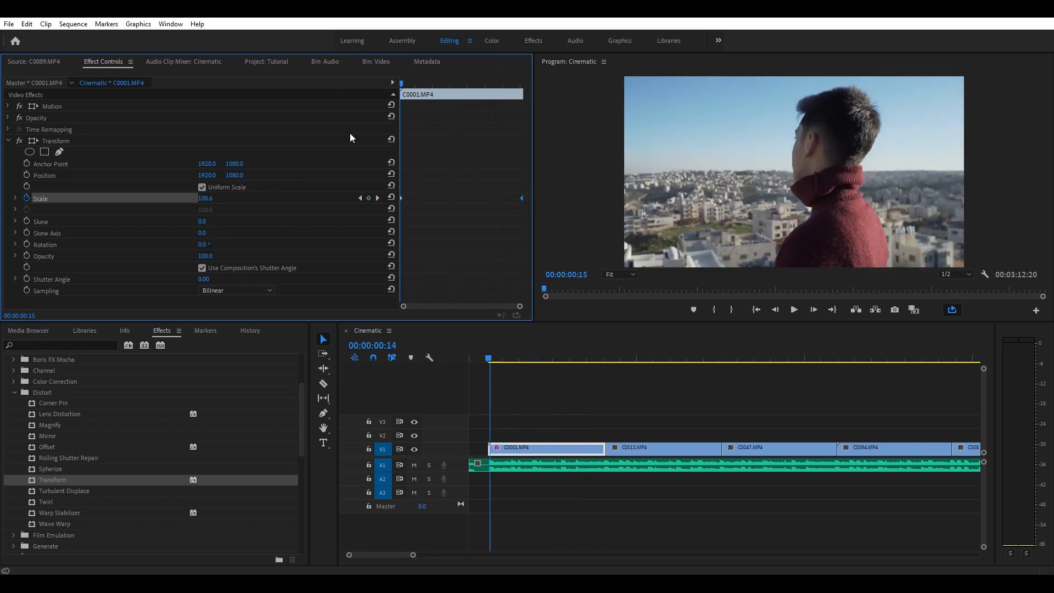
key(space)
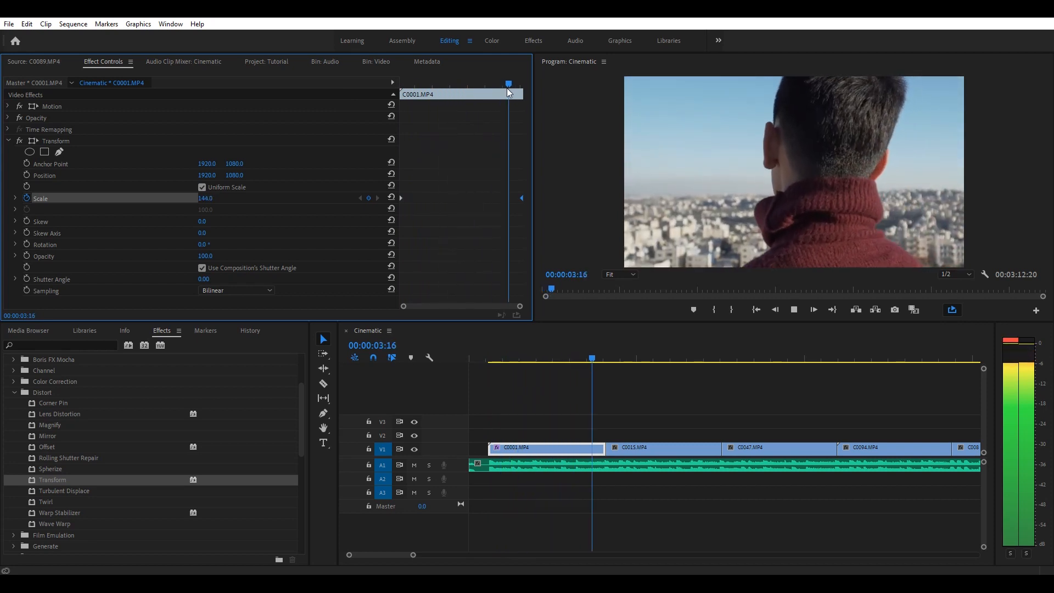
drag(506, 88, 390, 78)
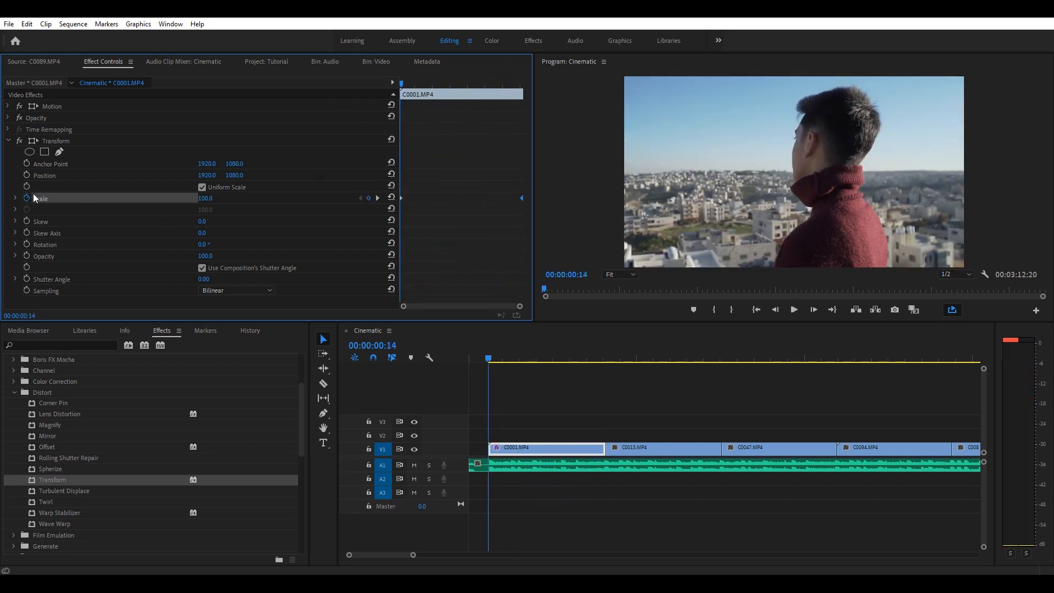
drag(449, 83, 522, 85)
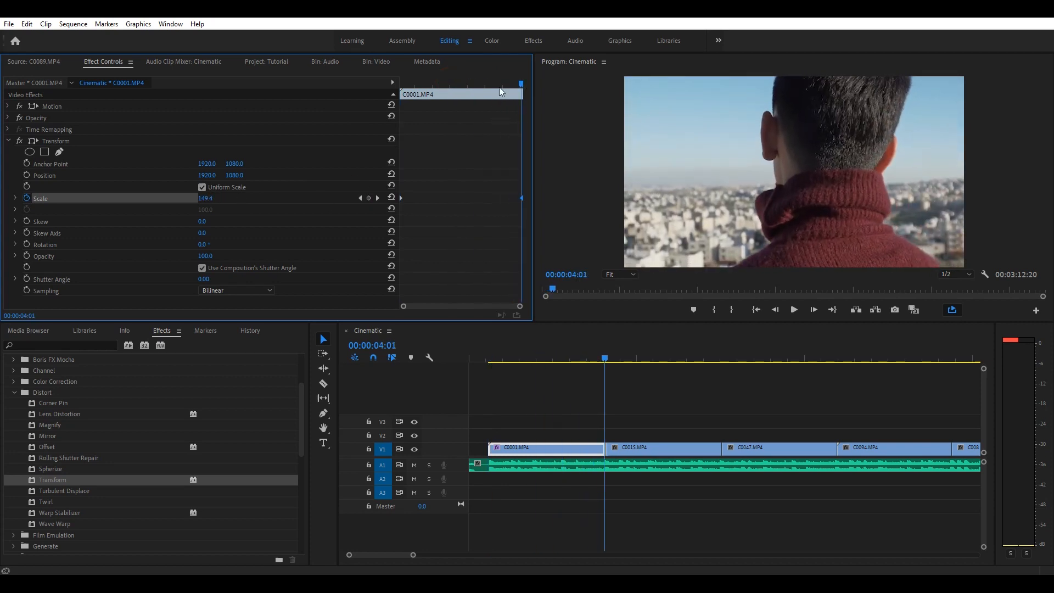
drag(499, 91, 224, 108)
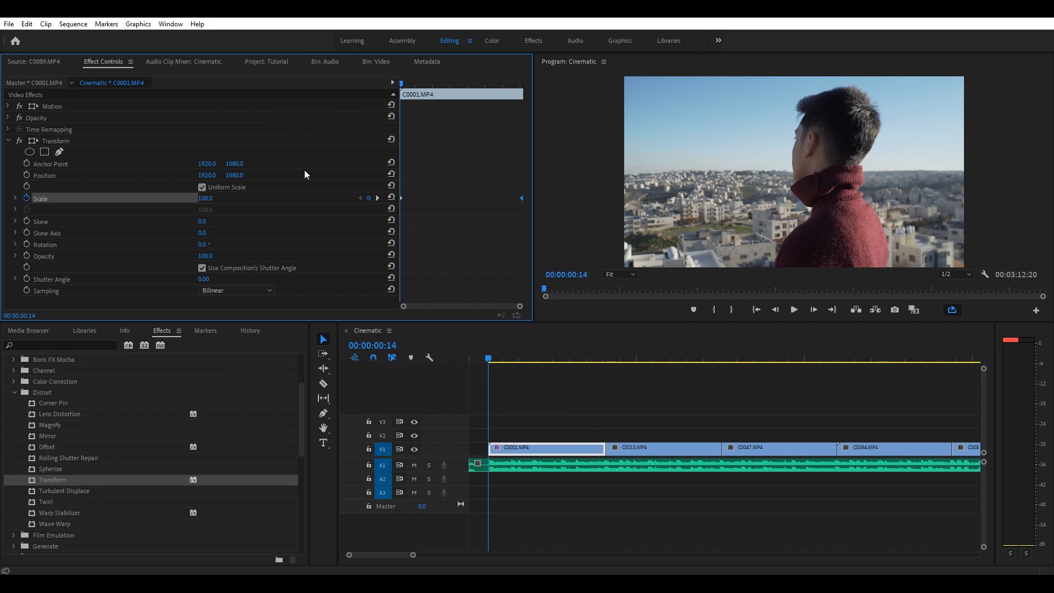
key(space)
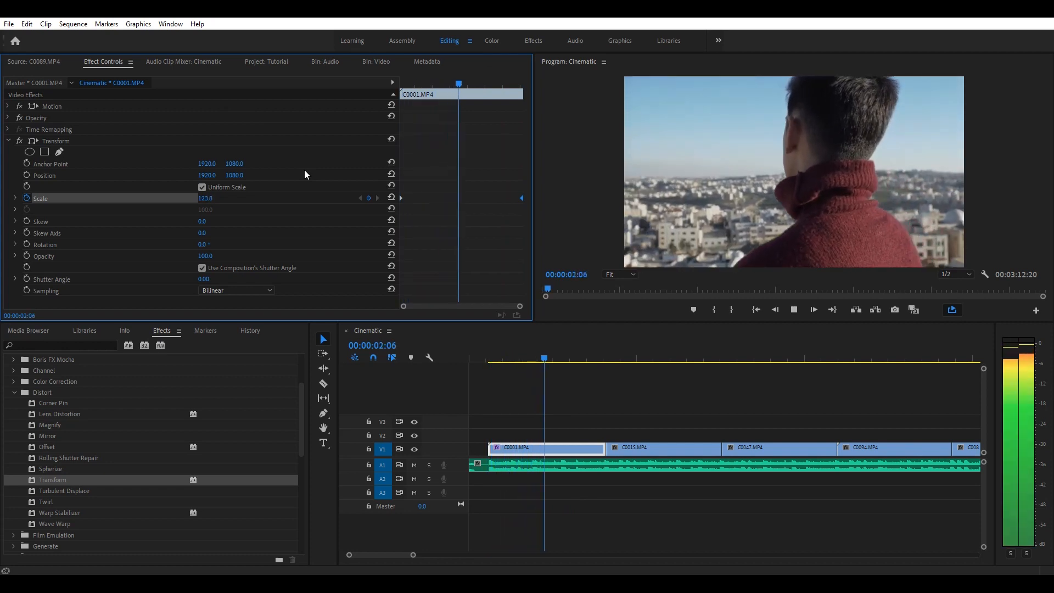
key(space)
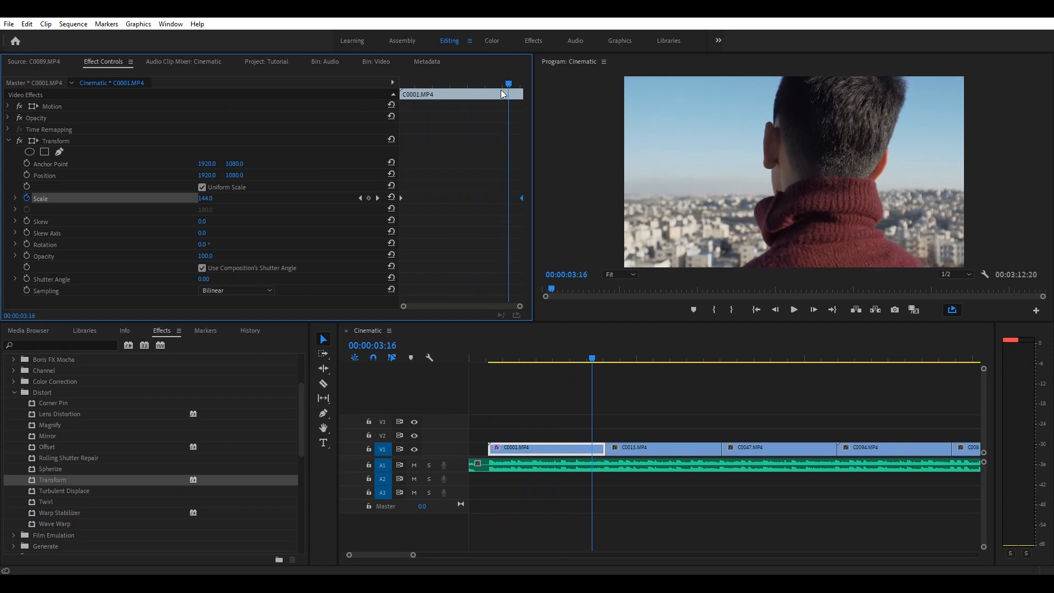
- Reverse the Transform scale keyframes so the clip zooms out from 150 to 100, and play it back from the start
drag(502, 91, 318, 94)
drag(522, 198, 339, 95)
key(space)
key(space)
click(529, 450)
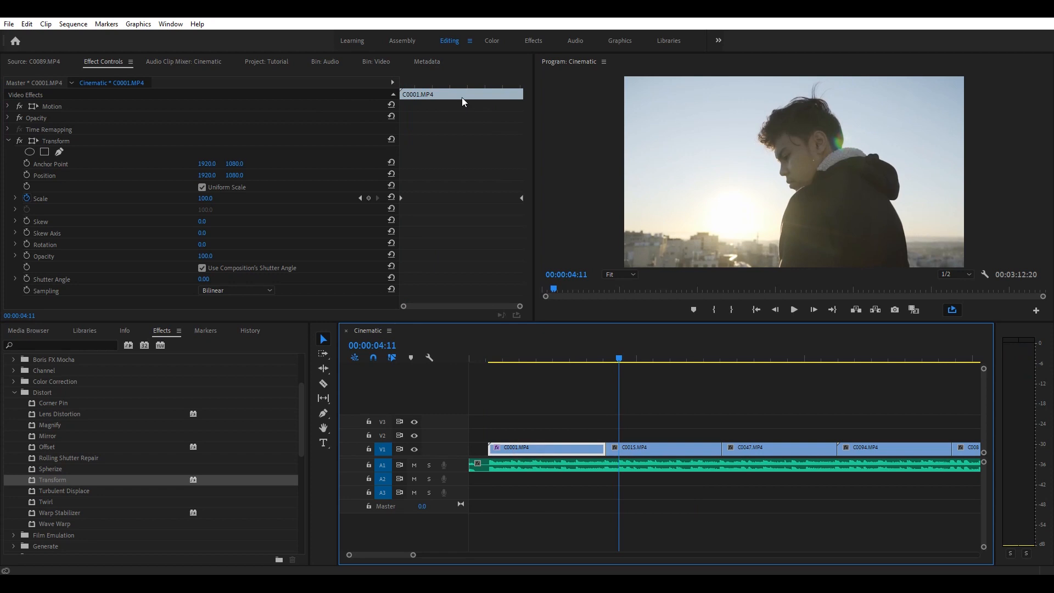
key(Home)
key(space)
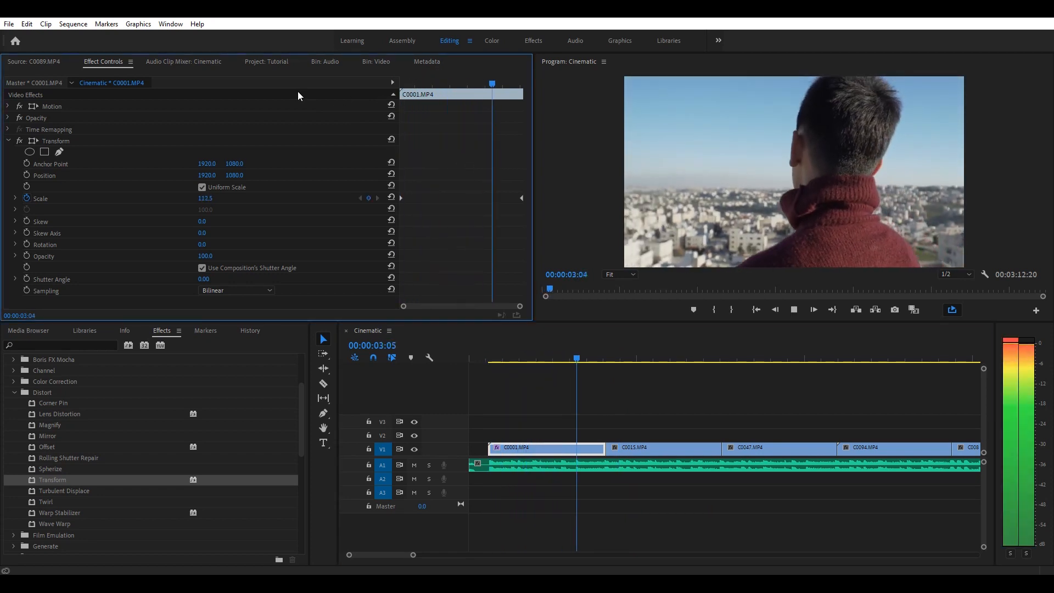
key(space)
- Delete the Transform effect from clip C0001.MP4
click(549, 448)
key(ctrl+s)
drag(475, 85, 444, 86)
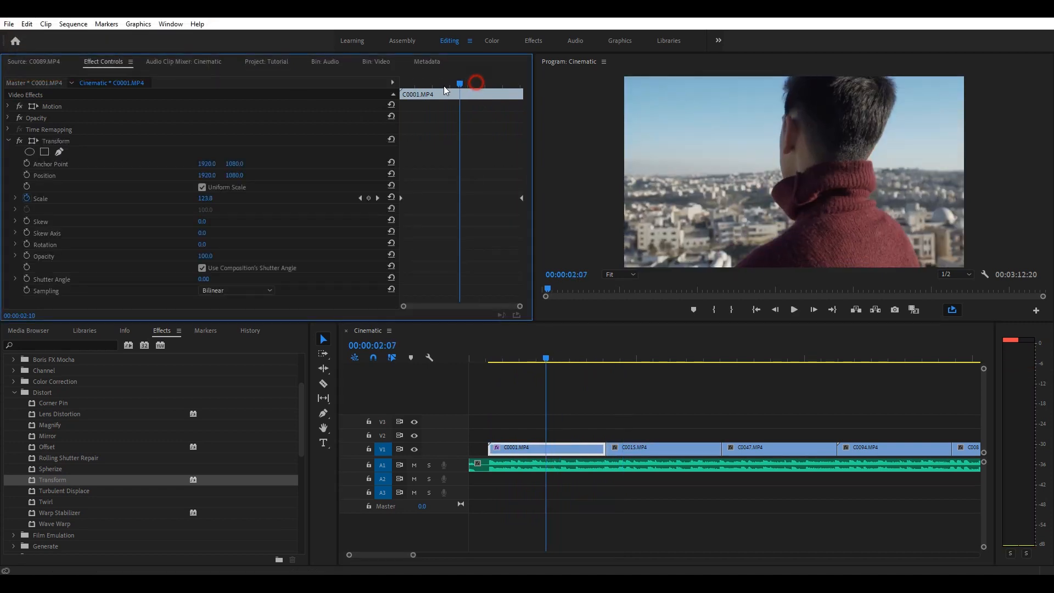
click(90, 139)
key(Delete)
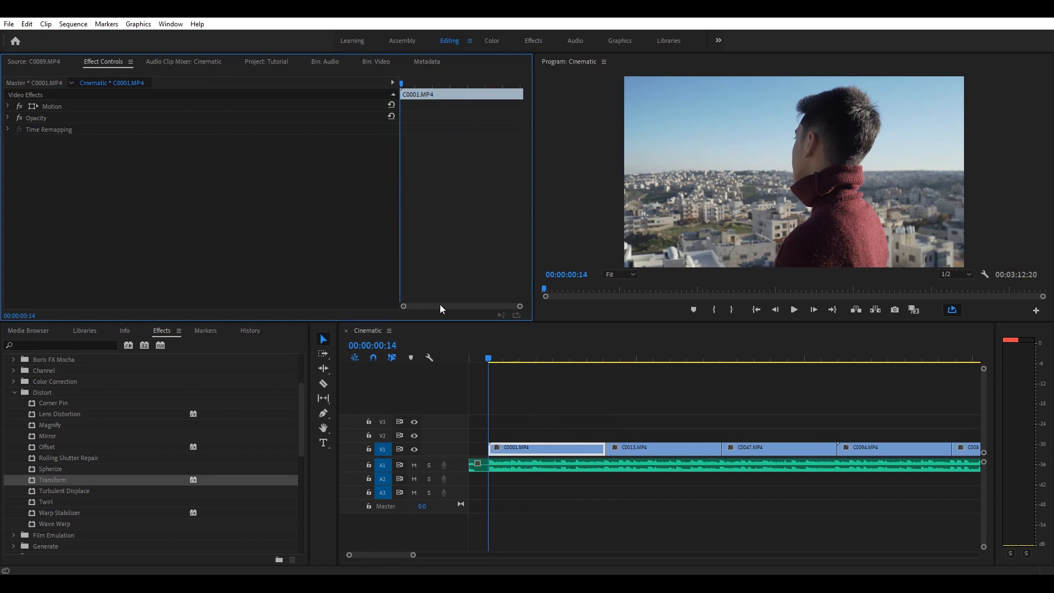
- Collapse the Distort and Video Effects folders so the effects list shows only its top-level folders
click(71, 344)
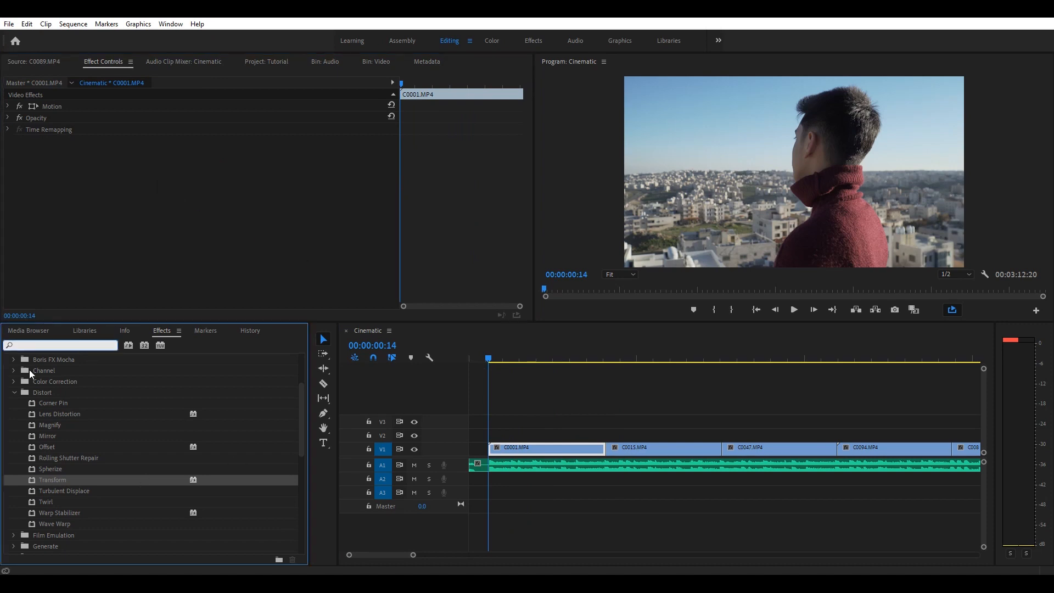
scroll(28, 379, up, 1)
click(15, 426)
click(8, 359)
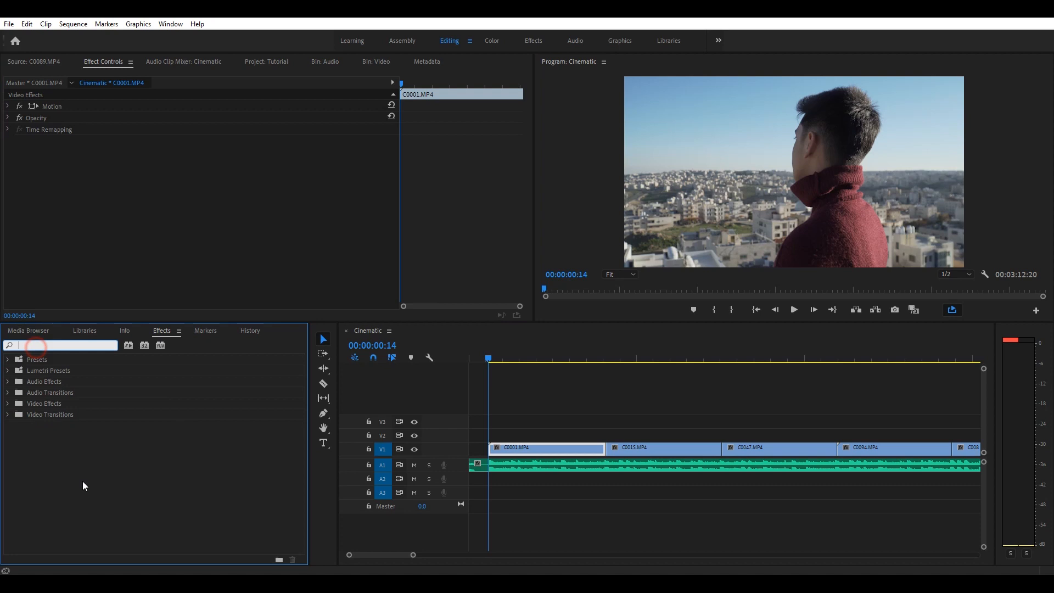
click(8, 403)
click(7, 404)
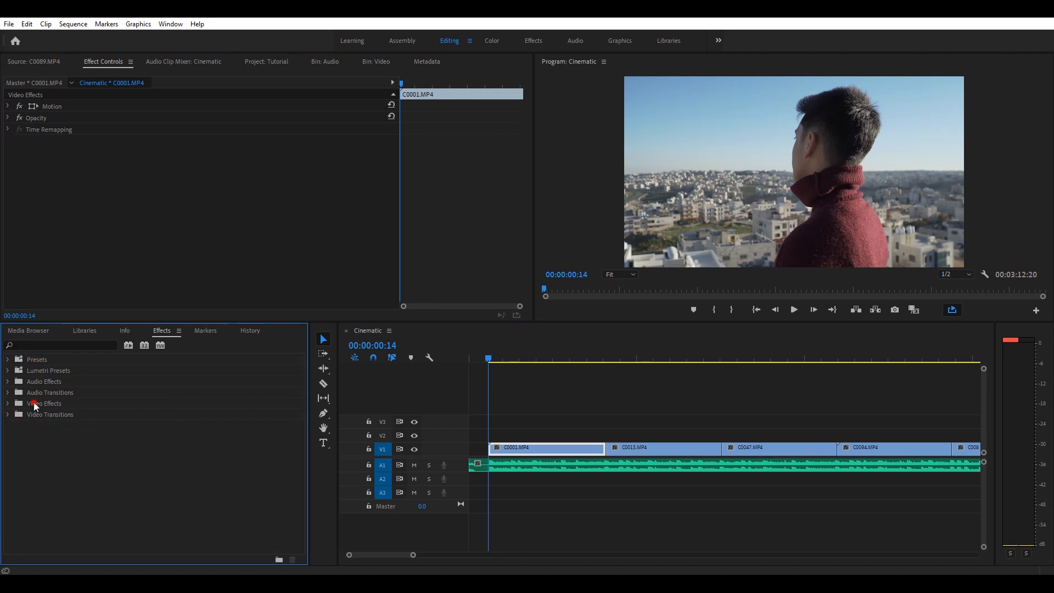
click(519, 449)
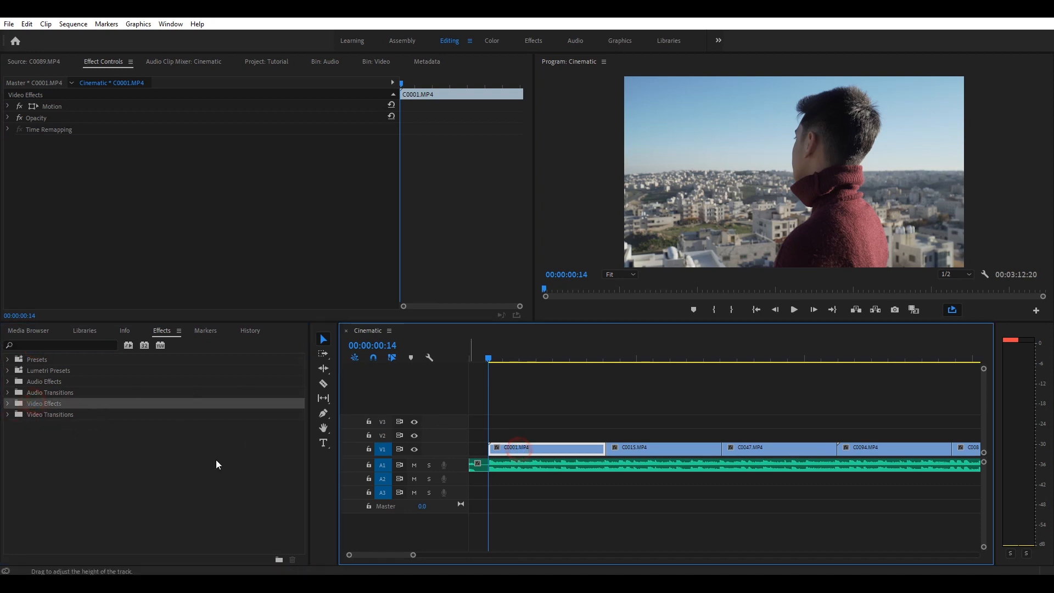
click(148, 214)
click(550, 417)
click(537, 450)
click(549, 418)
click(537, 449)
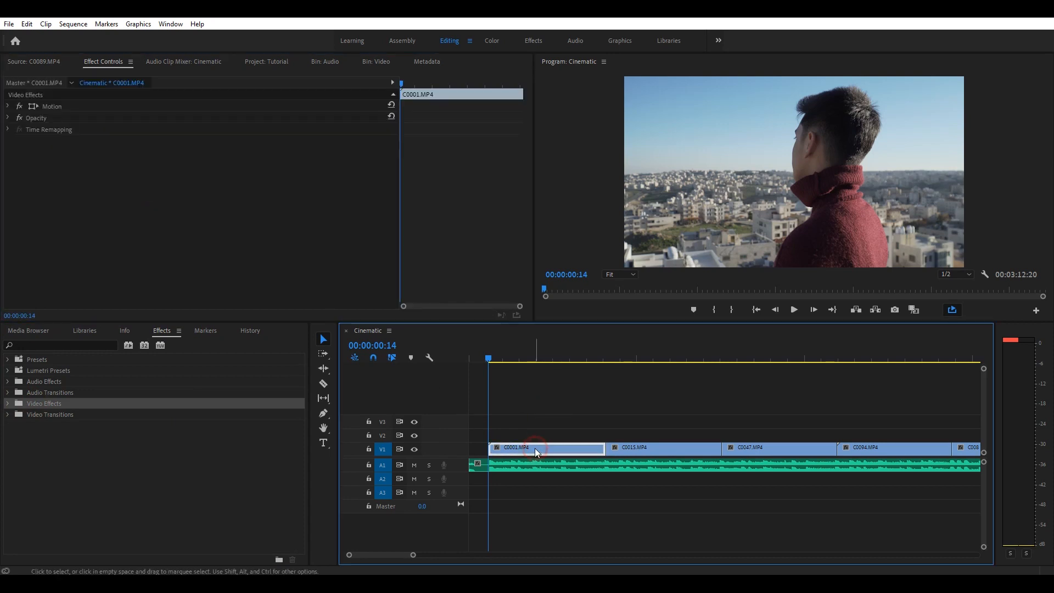
- Select the Music.mp3 clip on track A1 and apply the Dynamics Processing audio effect to it
click(555, 470)
click(544, 420)
click(540, 464)
click(538, 424)
click(529, 466)
double_click(18, 385)
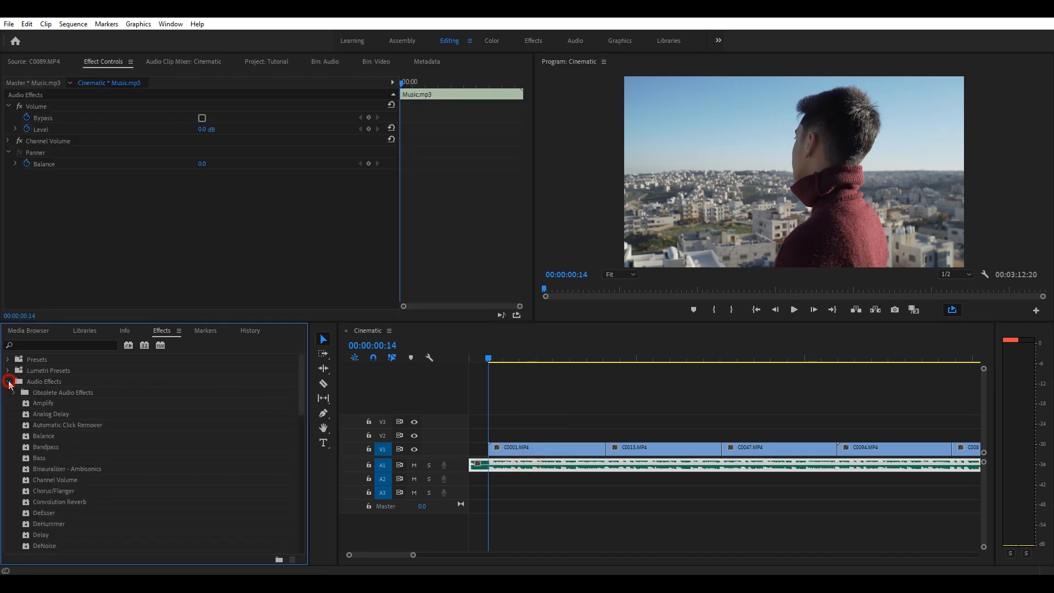
scroll(108, 440, down, 4)
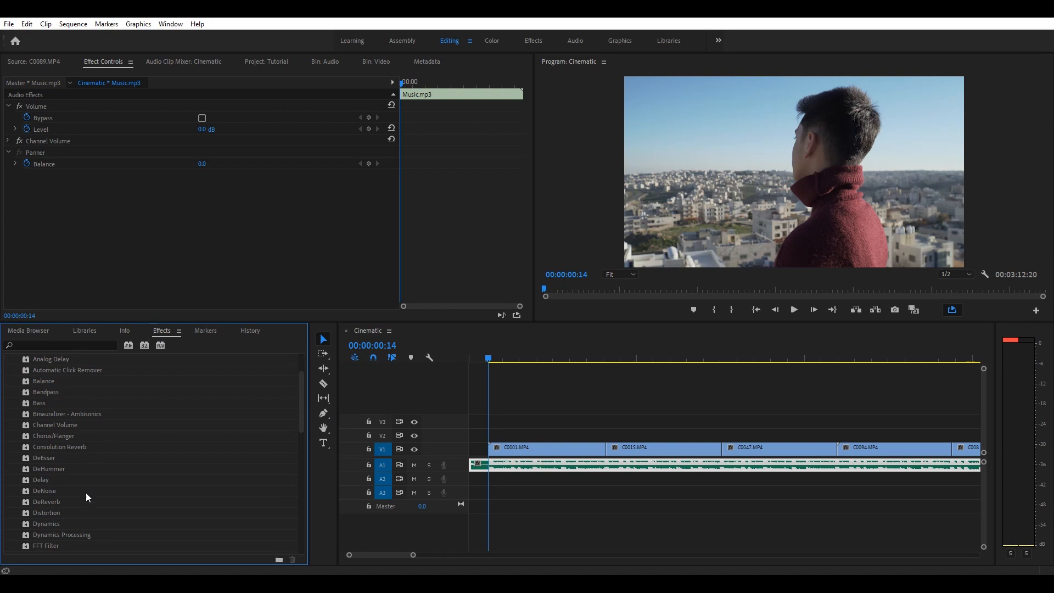
scroll(77, 468, down, 2)
drag(47, 456, 516, 465)
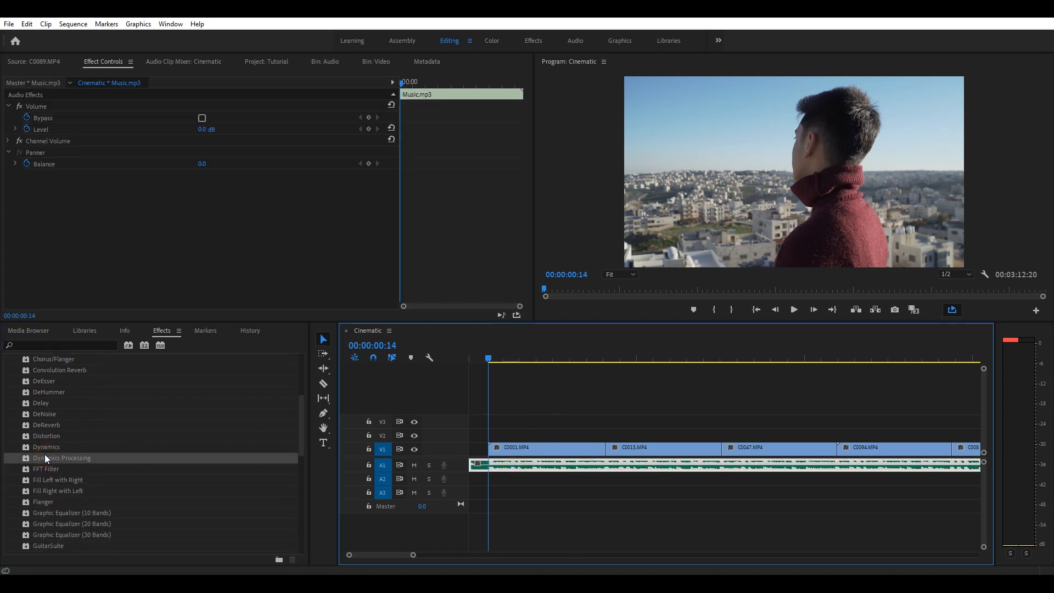
drag(38, 456, 527, 465)
- Open the Dynamics Processing custom setup and raise the curve with points at about -26 dB and -63 dB
click(251, 176)
drag(561, 211, 551, 206)
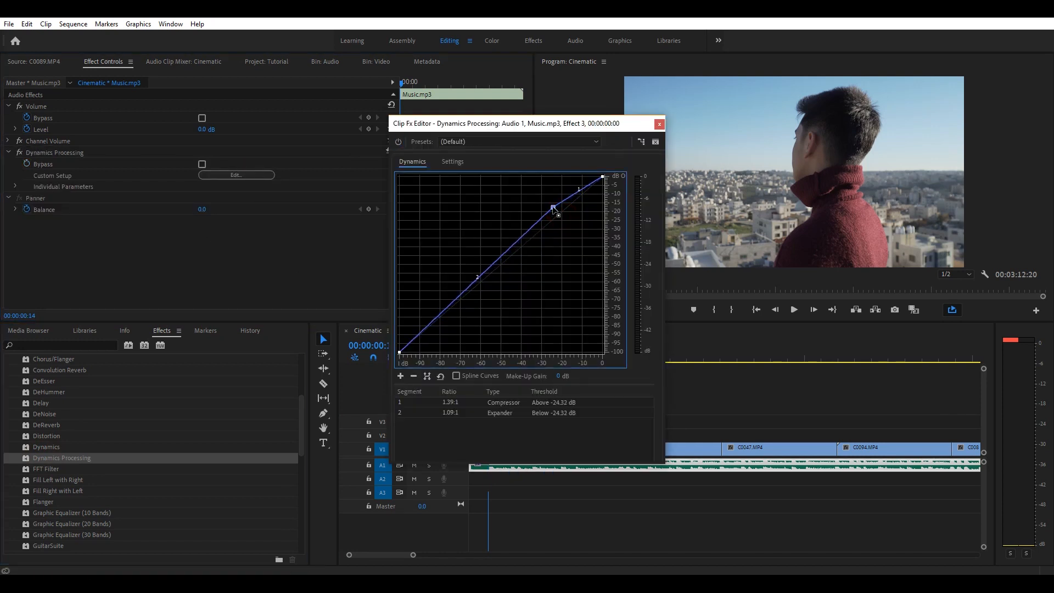
drag(478, 279, 474, 273)
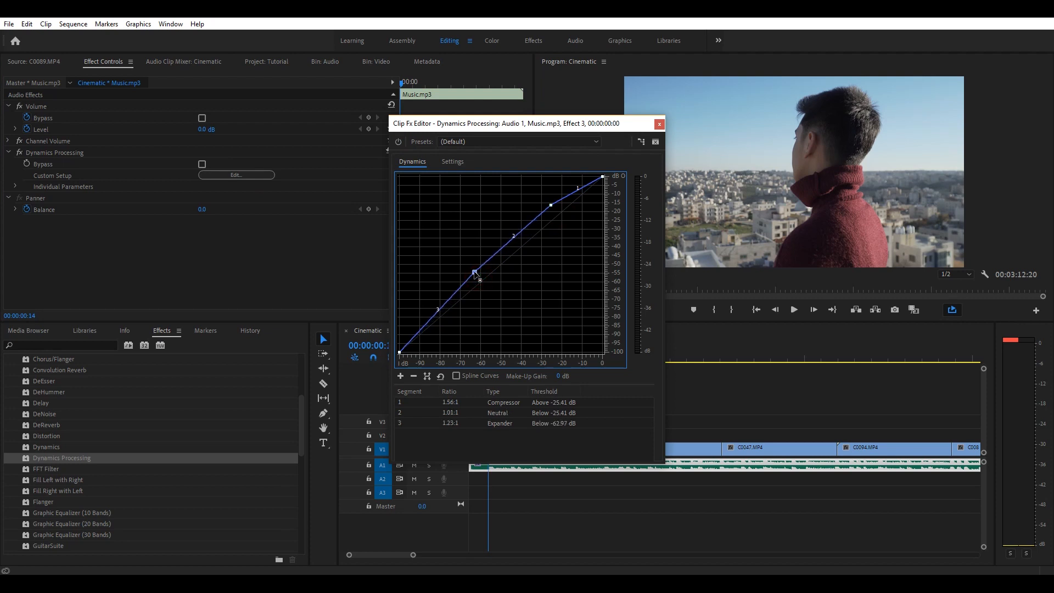
click(551, 204)
drag(552, 205, 551, 199)
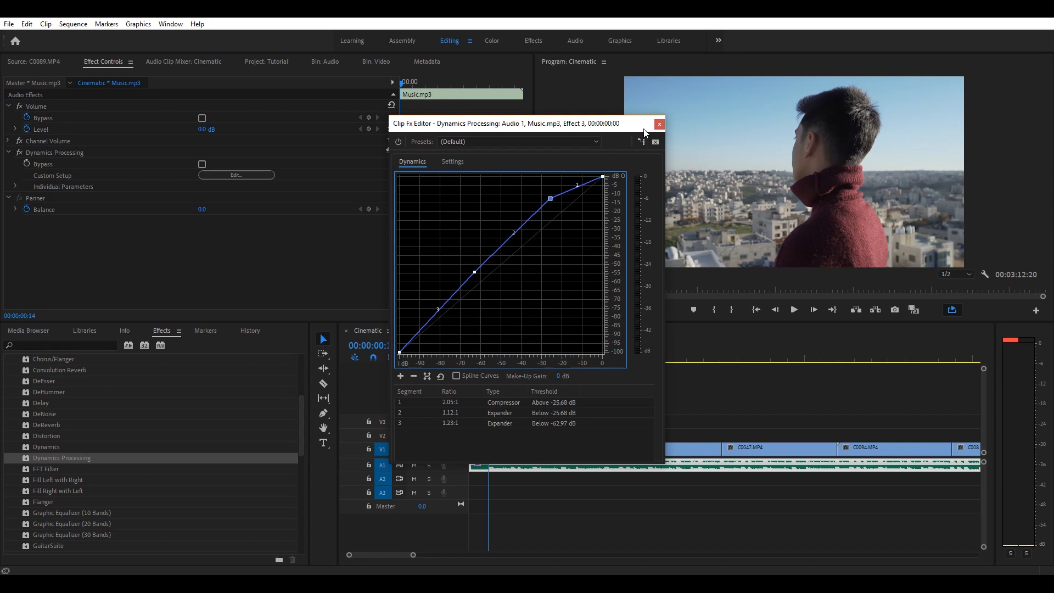
- Raise the two dynamics curve points further during playback, to thresholds of about -24 dB and -72 dB, and close the effect editor
drag(644, 130, 425, 151)
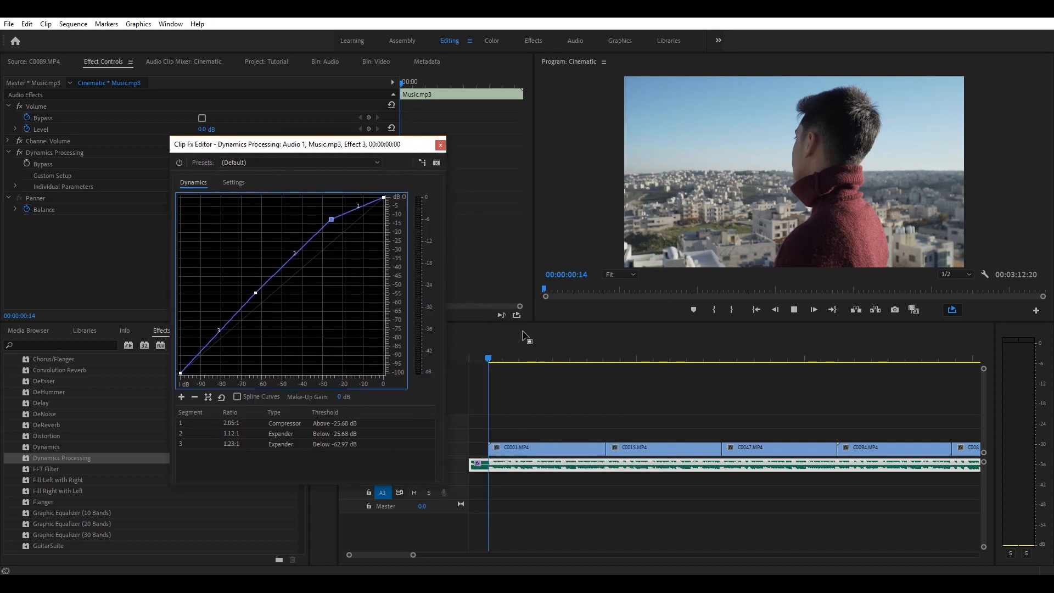
mouse_move(331, 219)
mouse_down()
mouse_move(292, 212)
mouse_move(346, 229)
mouse_move(307, 209)
mouse_move(334, 215)
mouse_up()
mouse_move(255, 293)
mouse_down()
mouse_move(239, 276)
mouse_move(247, 283)
mouse_up()
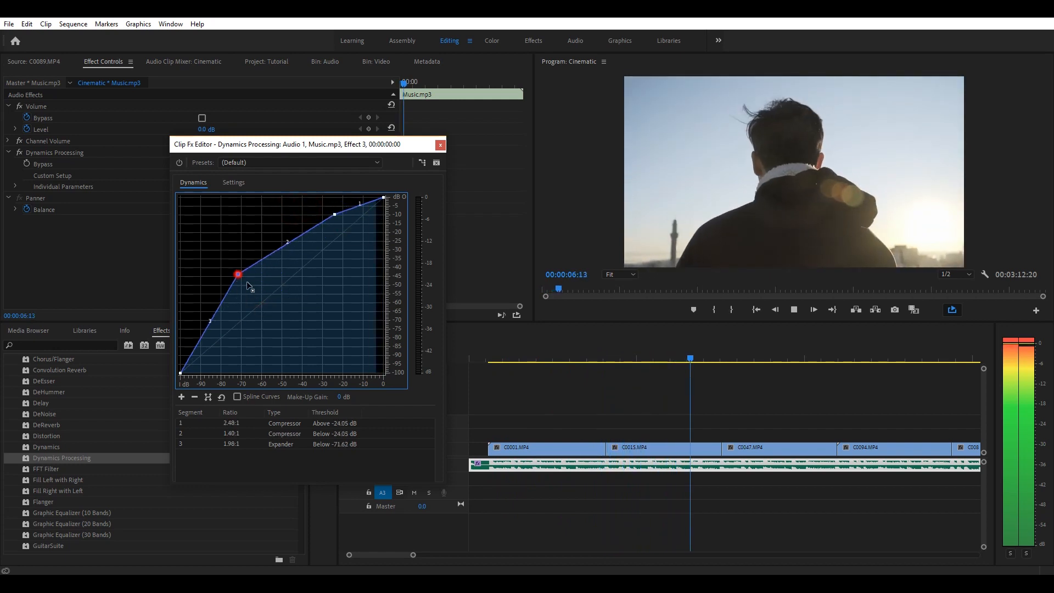
click(441, 145)
- Remove the Dynamics Processing effect from Music.mp3, return the playhead to the sequence start, and turn off loop playback
click(67, 152)
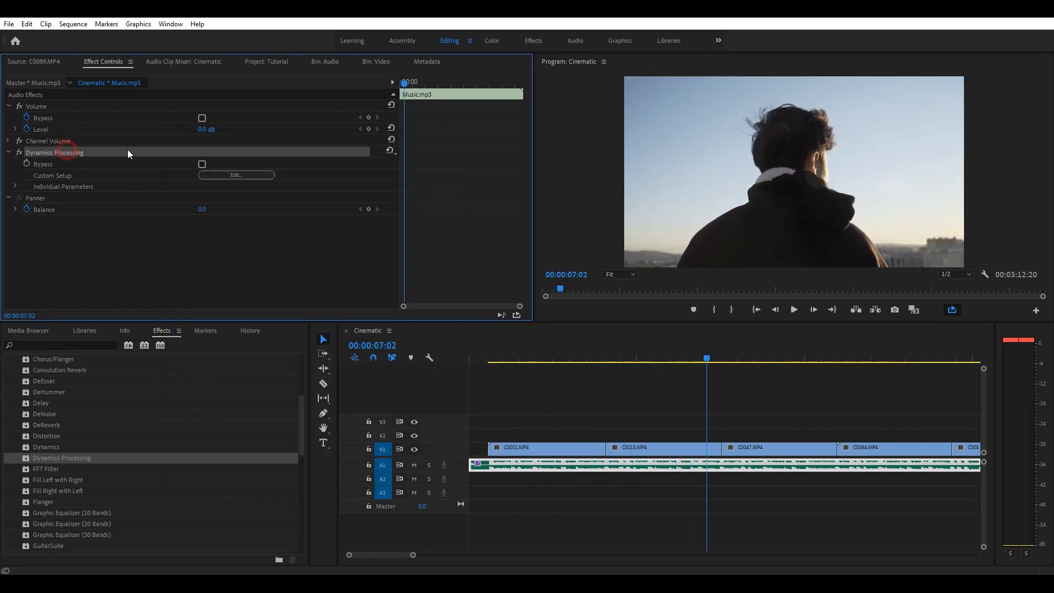
key(Delete)
drag(698, 358, 430, 354)
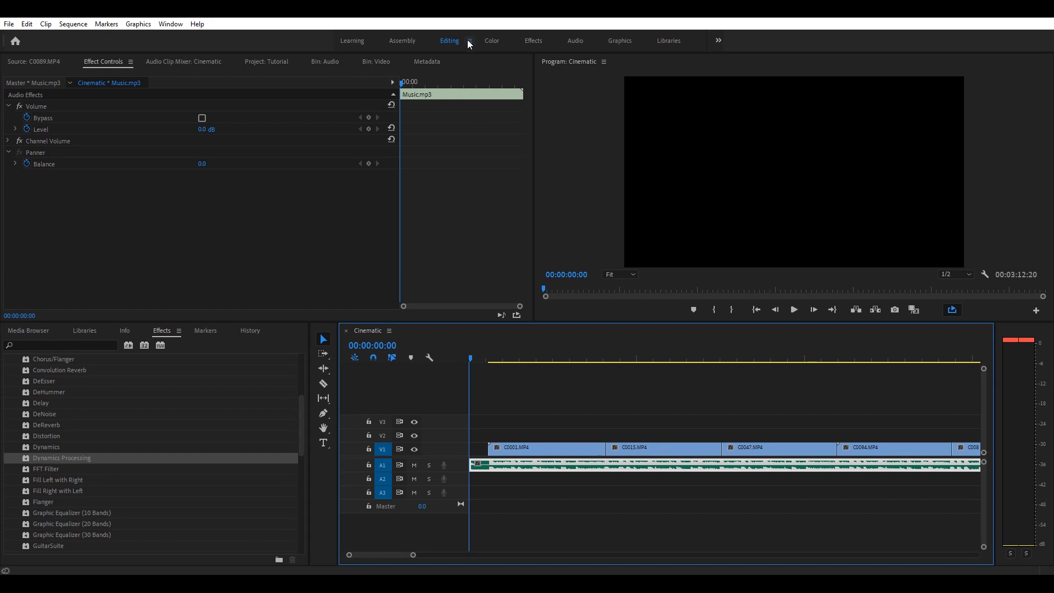
click(952, 309)
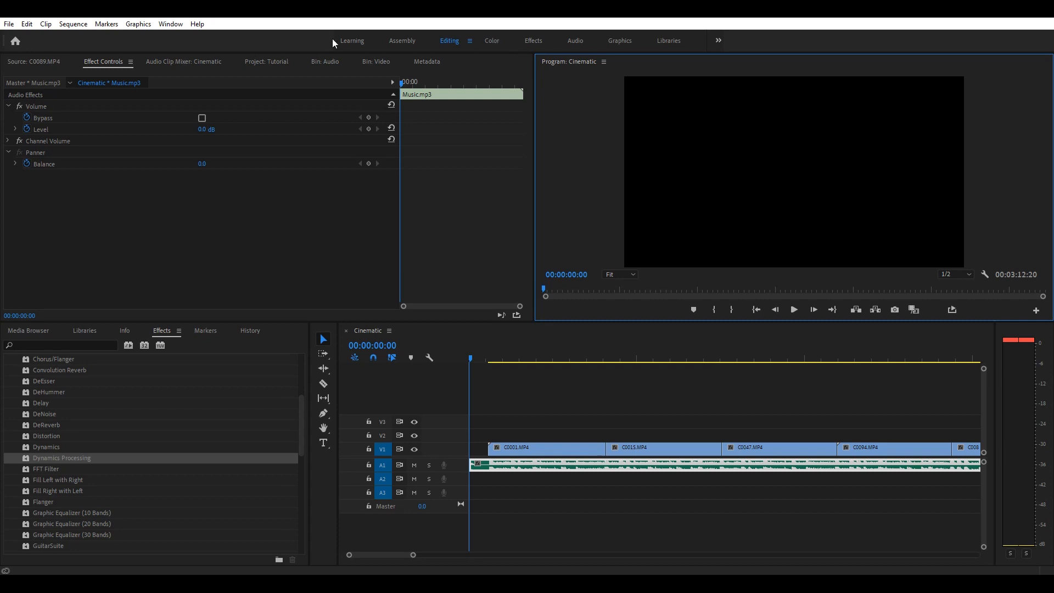
- Switch to the Color workspace and select the C0001.MP4 clip on V1 with the playhead at 00:00:00:21
click(492, 40)
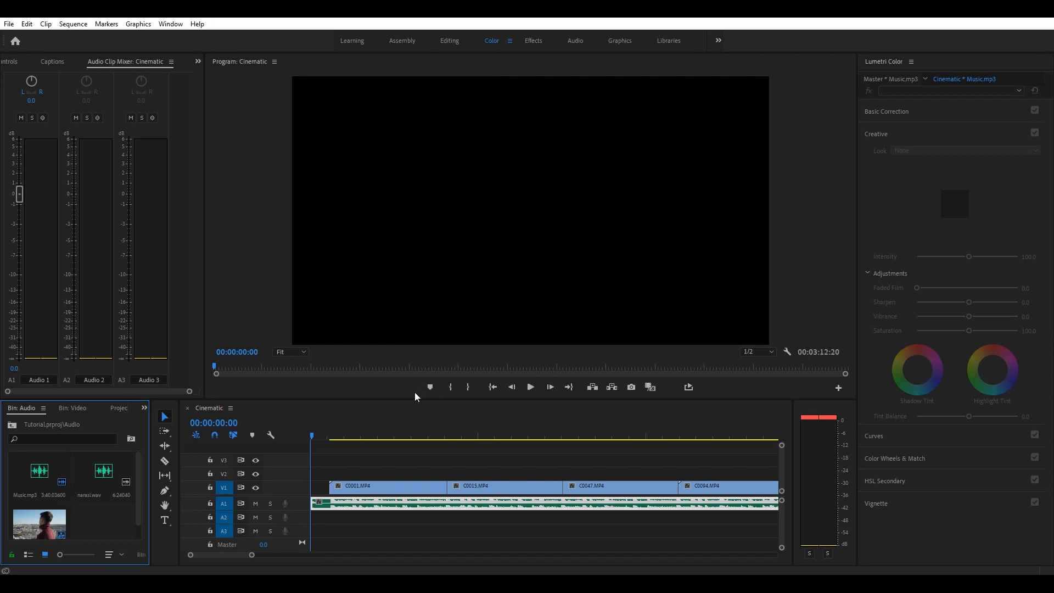
click(341, 437)
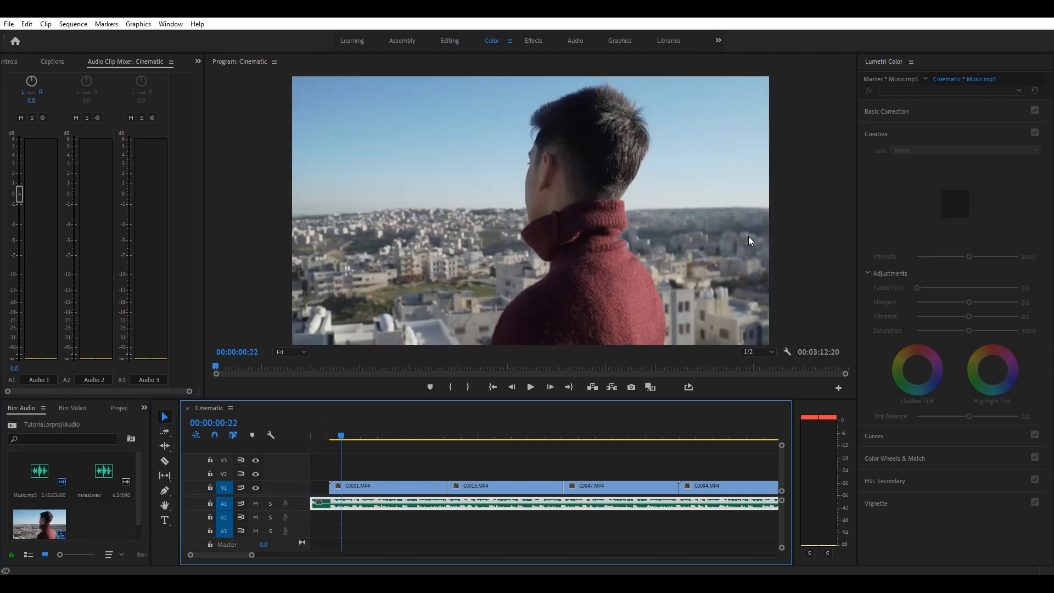
click(416, 485)
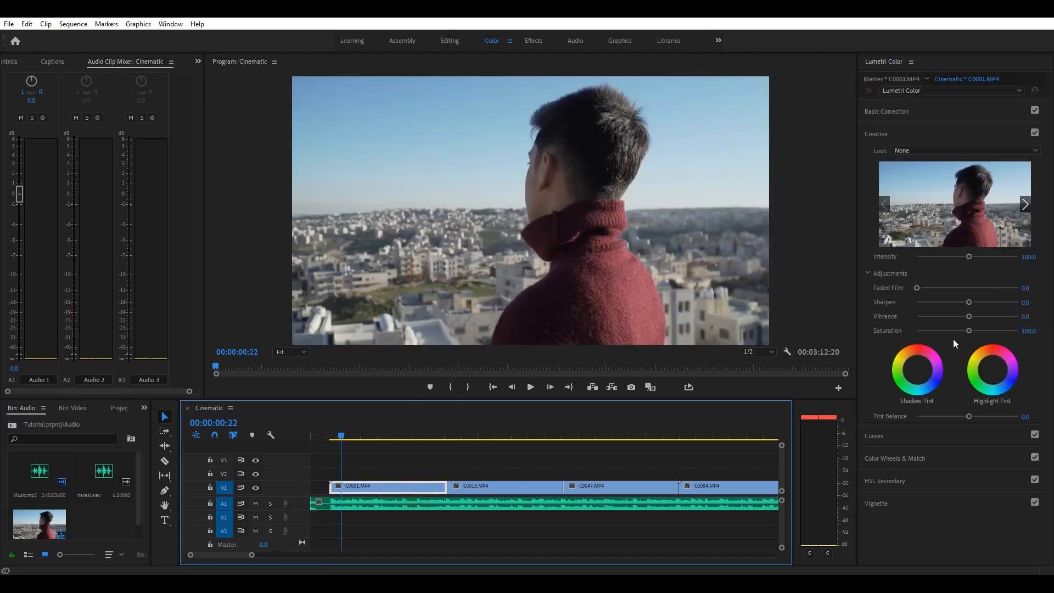
key(Left)
click(875, 134)
click(876, 134)
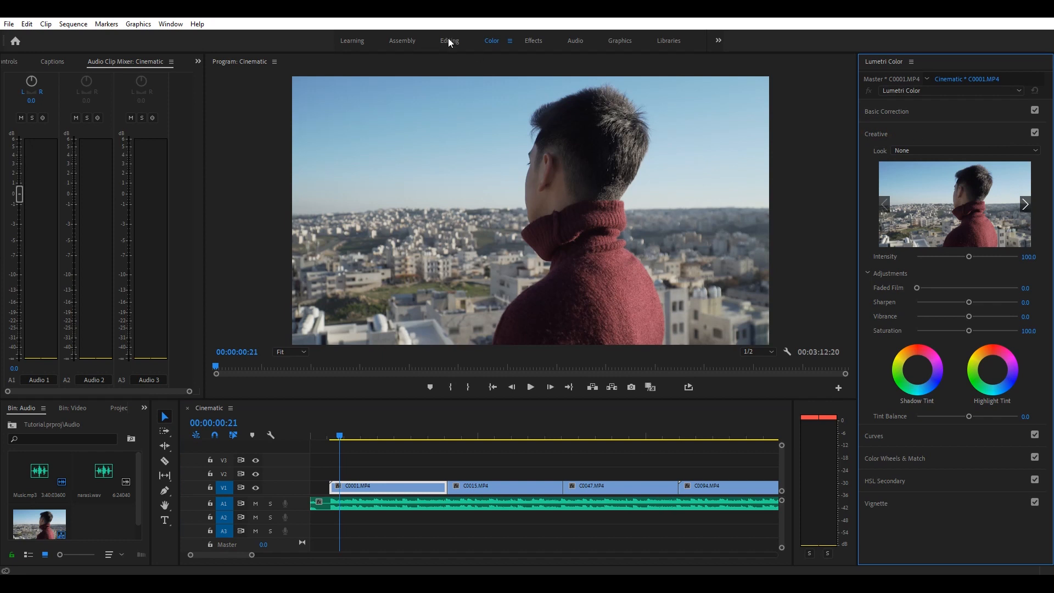
- Show the effect controls of C0001.MP4 and set its Lumetri Basic Correction exposure to -0.6
click(16, 57)
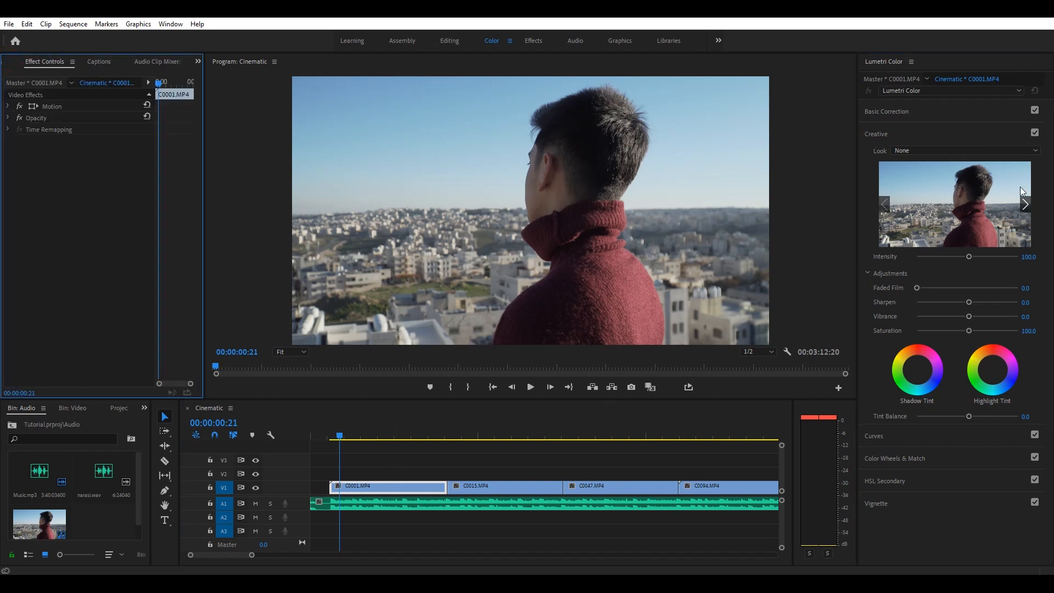
click(901, 113)
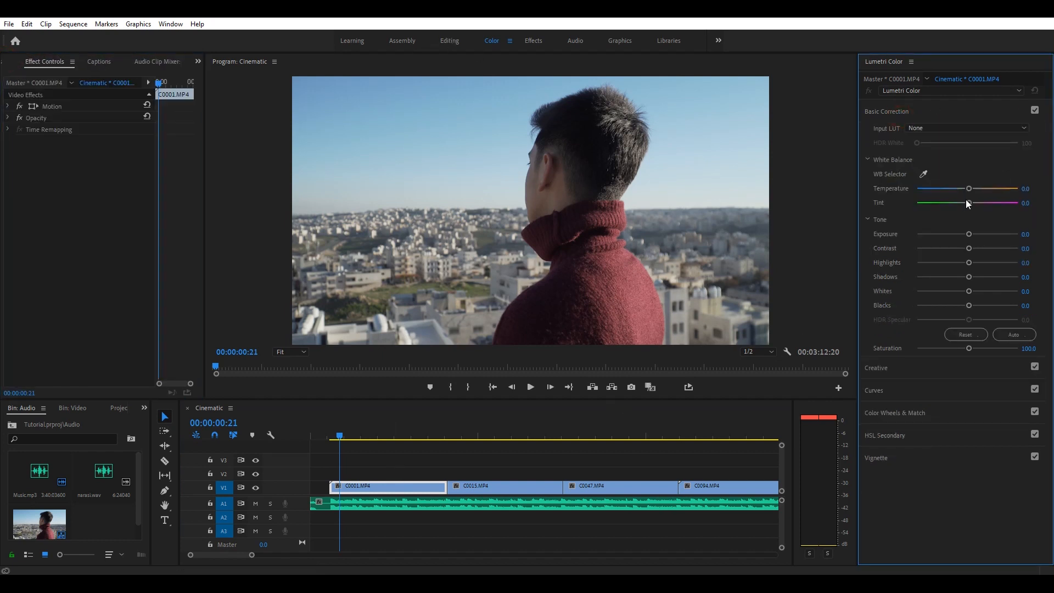
drag(971, 236, 962, 235)
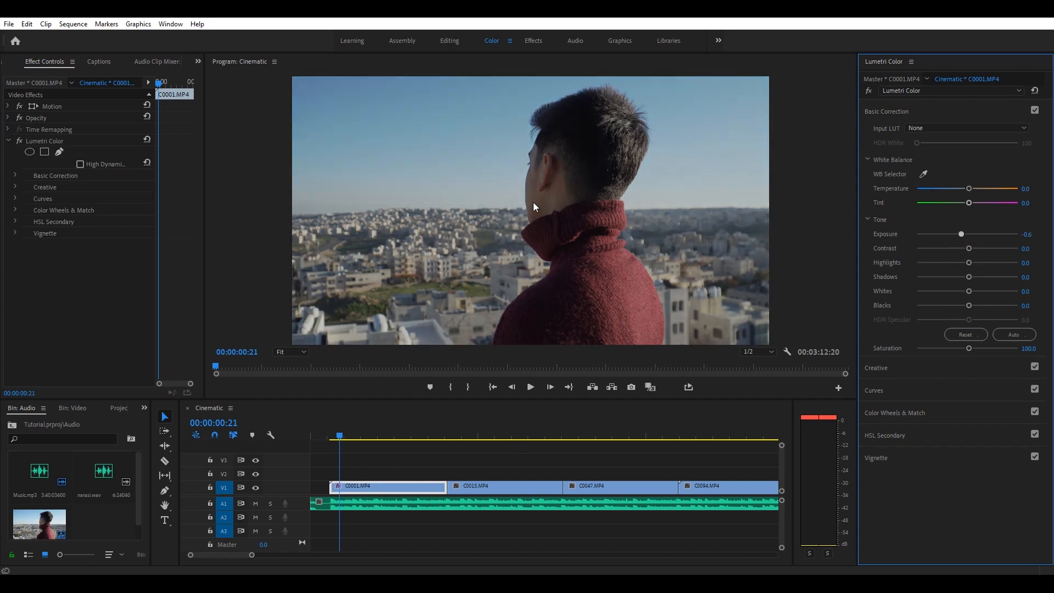
click(59, 143)
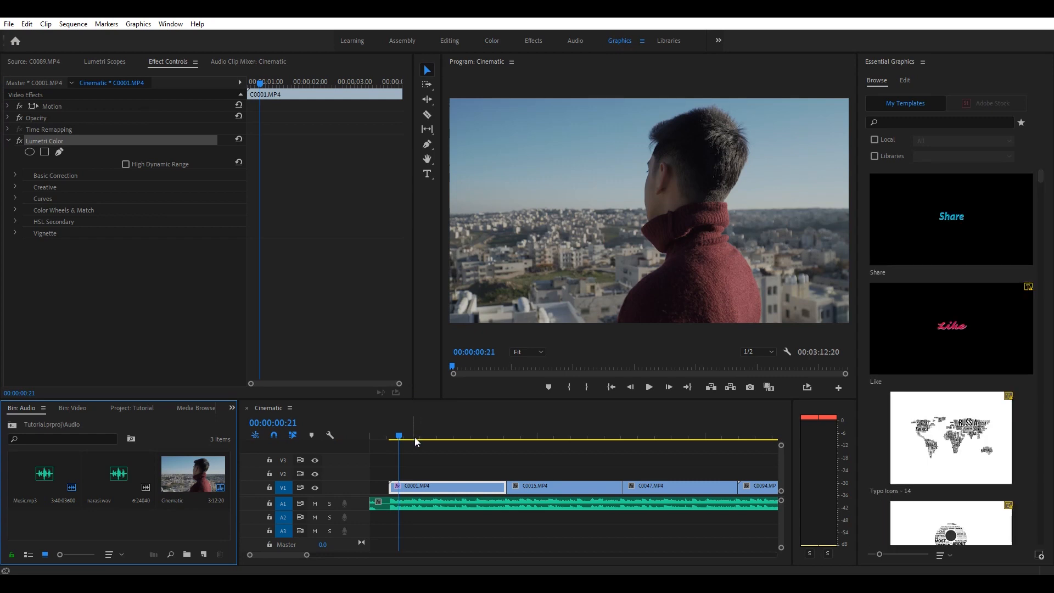
- Move the playhead to 00:00:01:00 and browse the templates in Essential Graphics
mouse_move(401, 441)
mouse_down()
mouse_move(388, 438)
mouse_move(404, 438)
mouse_up()
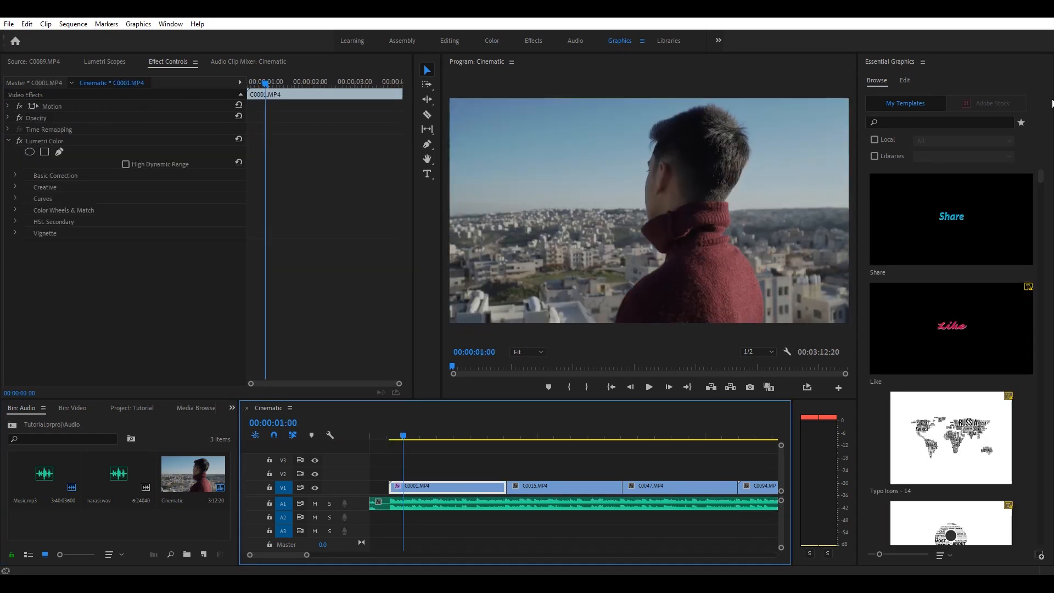
scroll(934, 219, down, 6)
scroll(989, 231, up, 6)
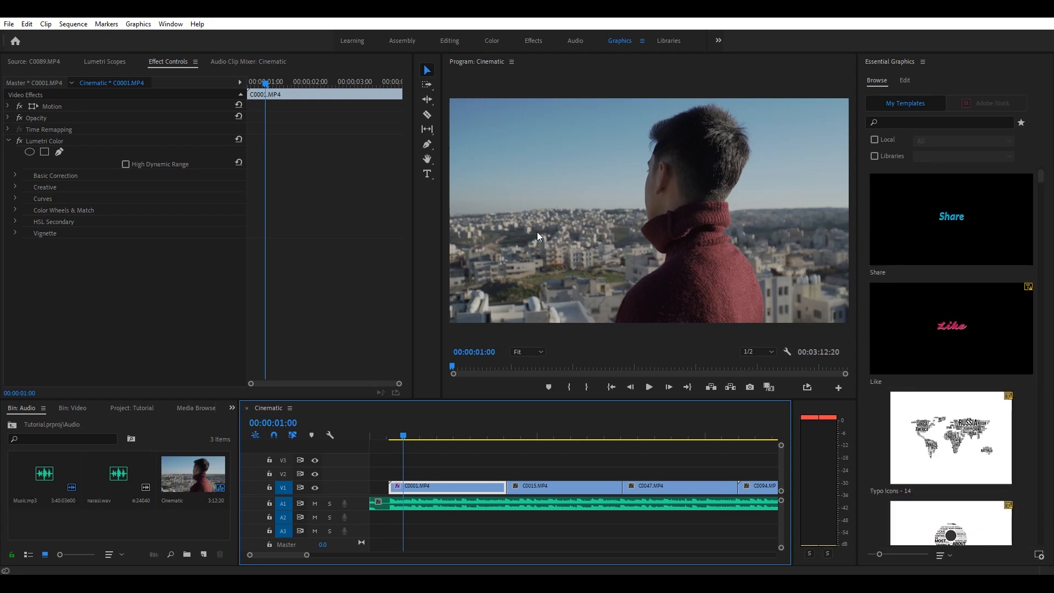
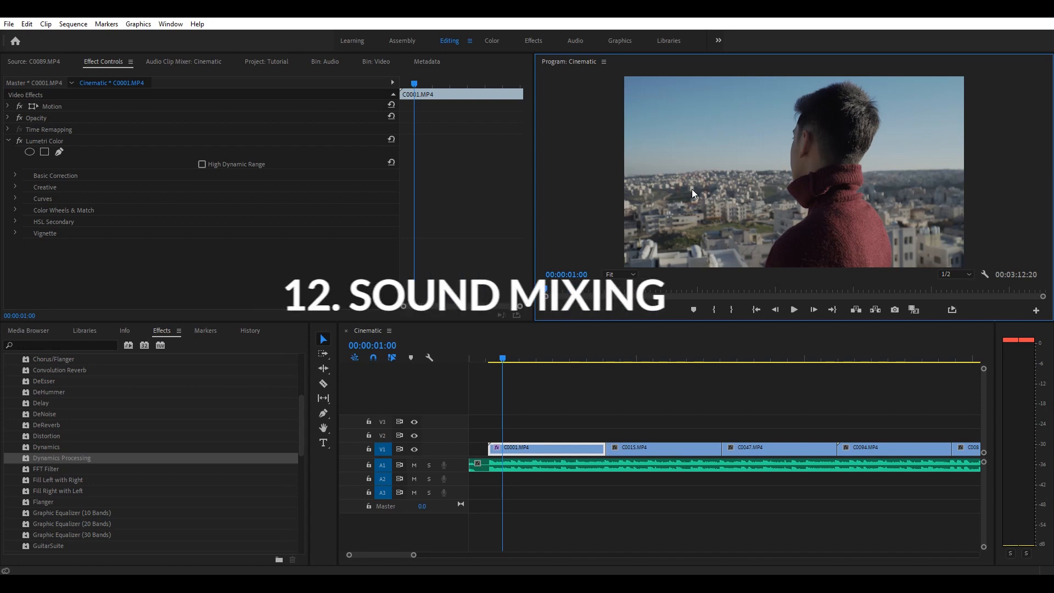
- Open the Audio bin and audition narasi.wav in the Source Monitor
click(375, 63)
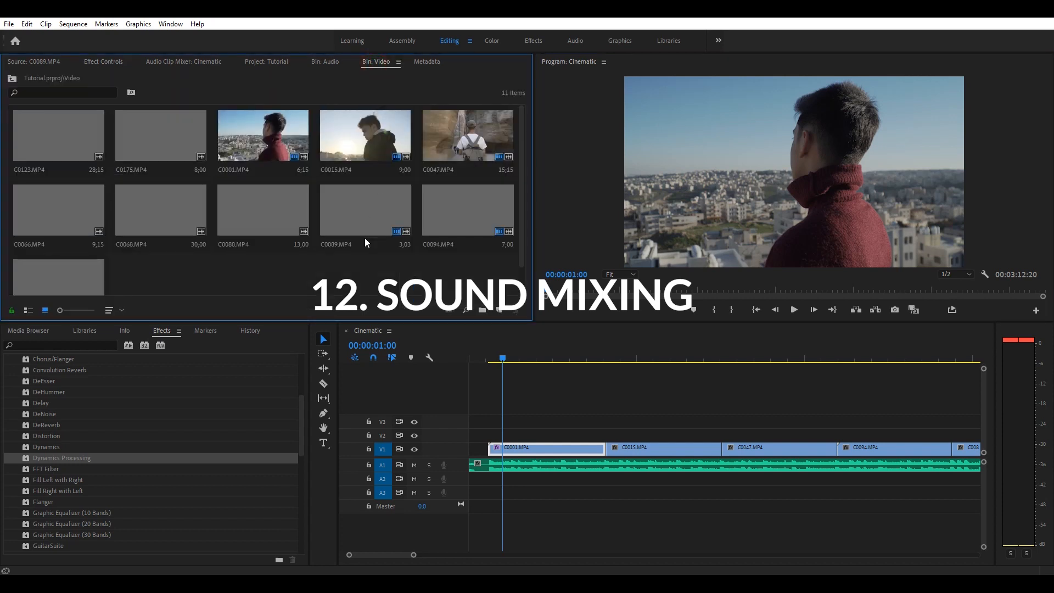
click(332, 62)
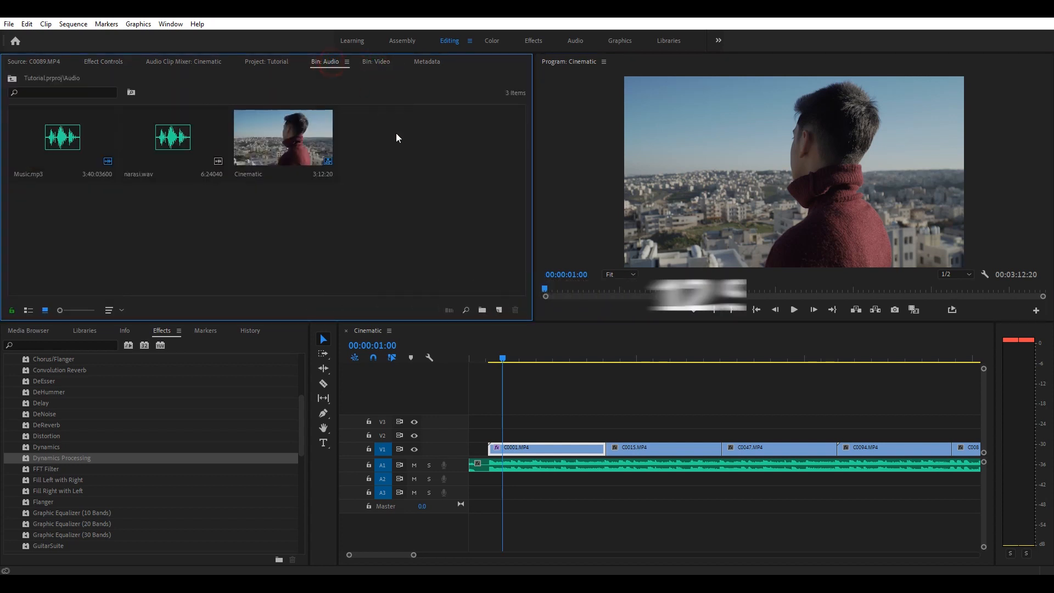
click(565, 522)
drag(414, 555, 387, 555)
click(163, 211)
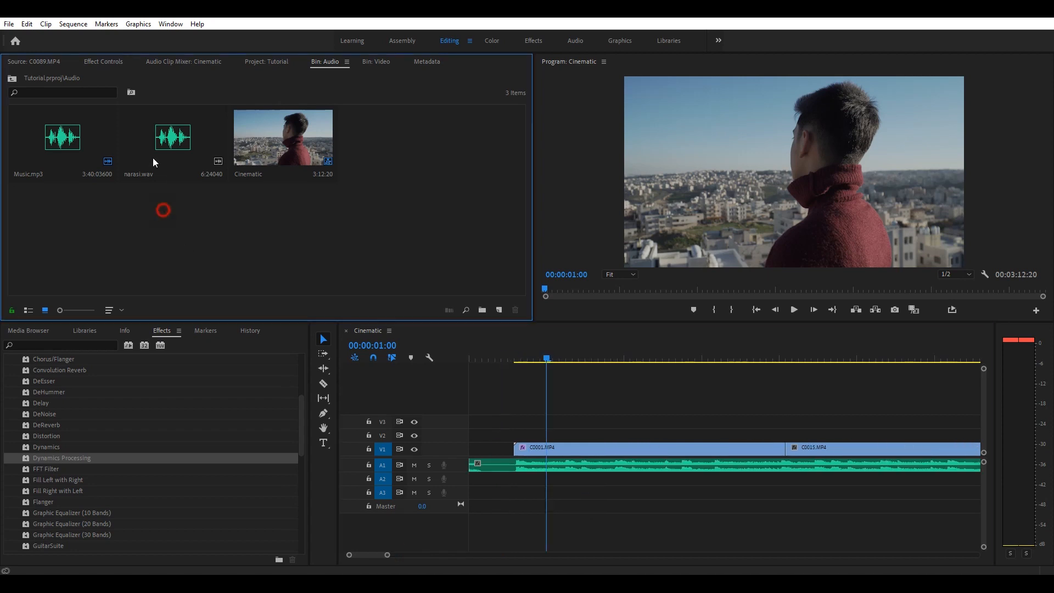
double_click(175, 137)
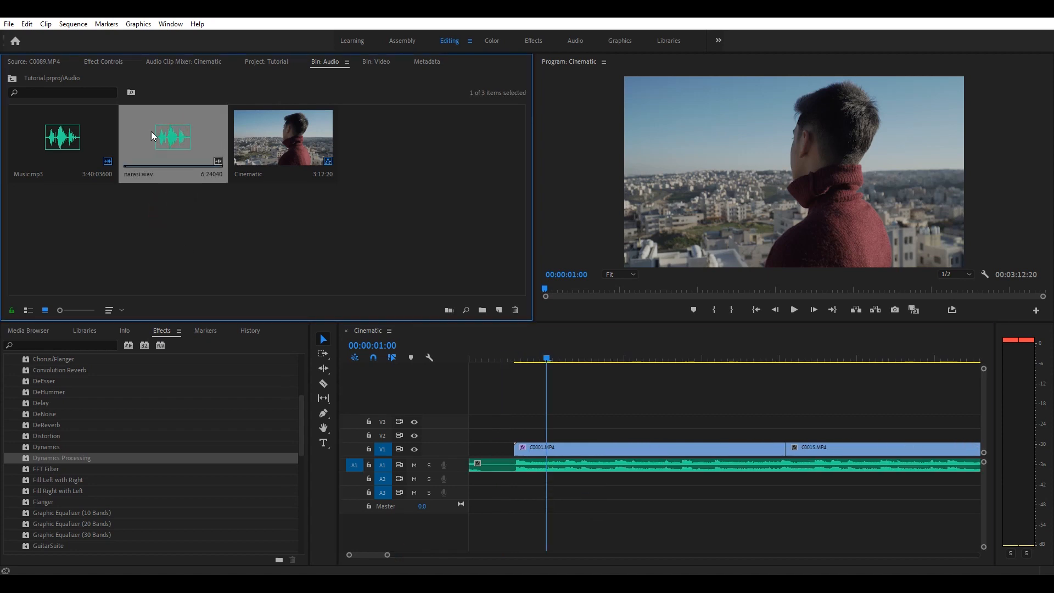
key(space)
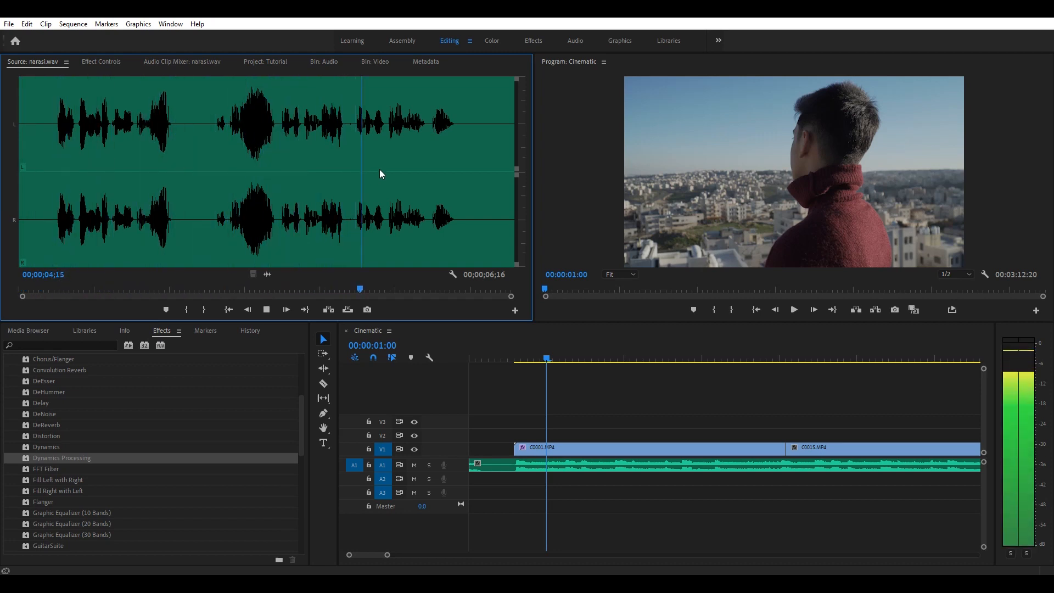
key(space)
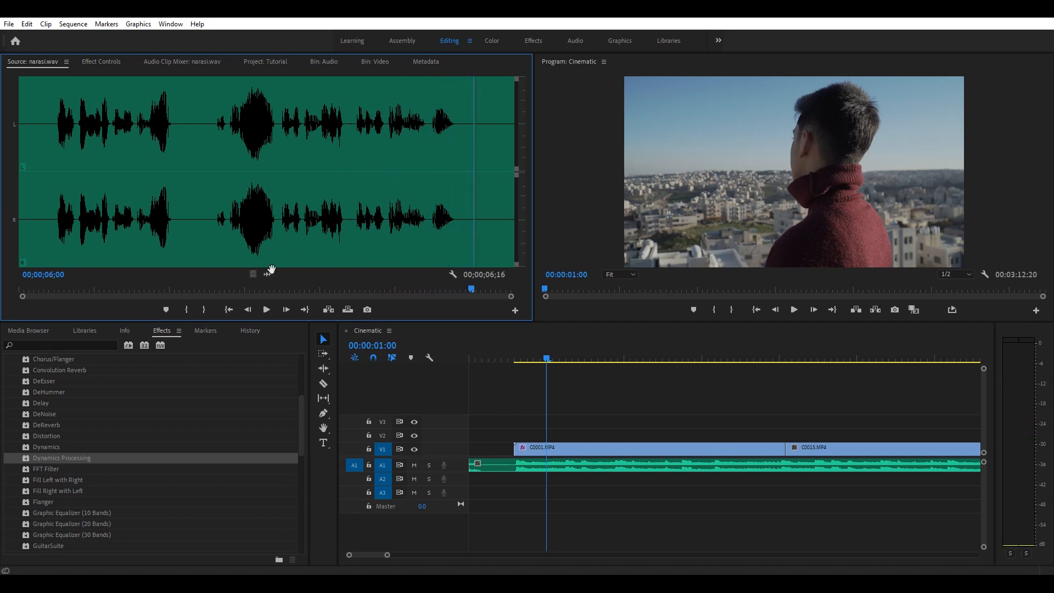
- Place the narasi.wav audio on track A2, aligned with the start of C0001.MP4, and play the mix back
drag(266, 274, 515, 482)
mouse_move(388, 555)
mouse_down()
mouse_move(438, 565)
mouse_move(392, 565)
mouse_up()
key(space)
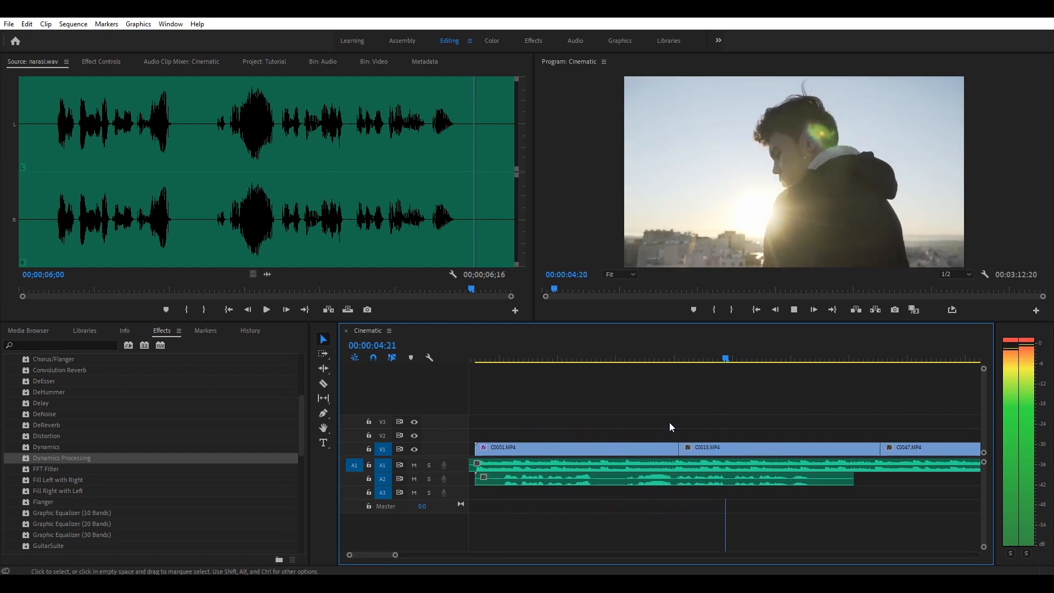
click(755, 310)
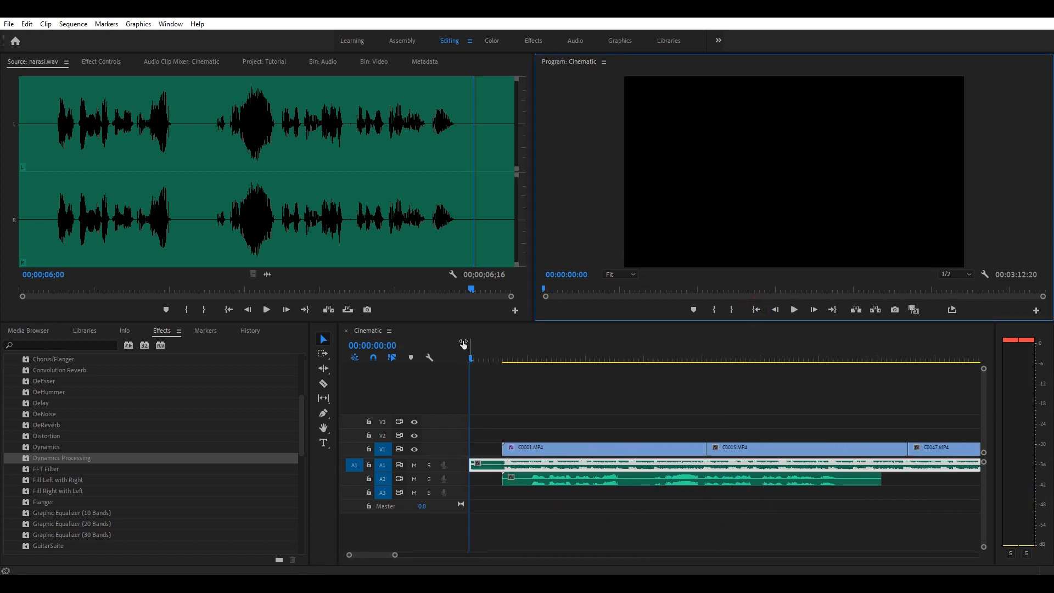
mouse_move(538, 357)
mouse_down()
mouse_move(674, 361)
mouse_move(526, 358)
mouse_up()
key(space)
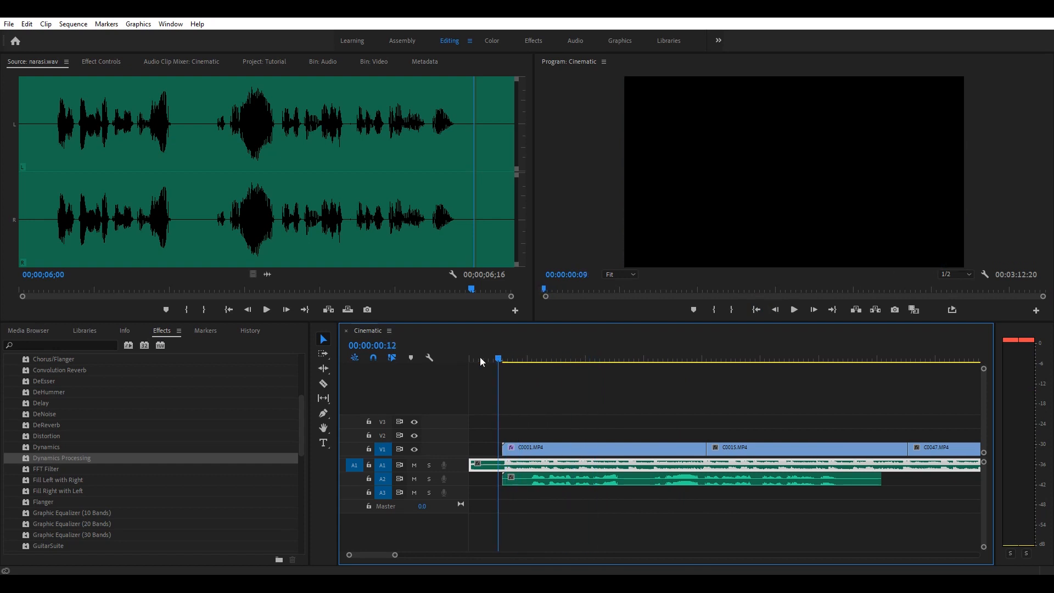
drag(645, 376, 535, 372)
drag(934, 407, 544, 450)
click(614, 437)
click(589, 423)
mouse_move(929, 417)
mouse_down()
mouse_move(553, 447)
mouse_move(741, 448)
mouse_move(612, 448)
mouse_up()
click(665, 422)
click(835, 426)
drag(958, 408, 614, 443)
click(826, 409)
drag(921, 418, 579, 436)
click(664, 377)
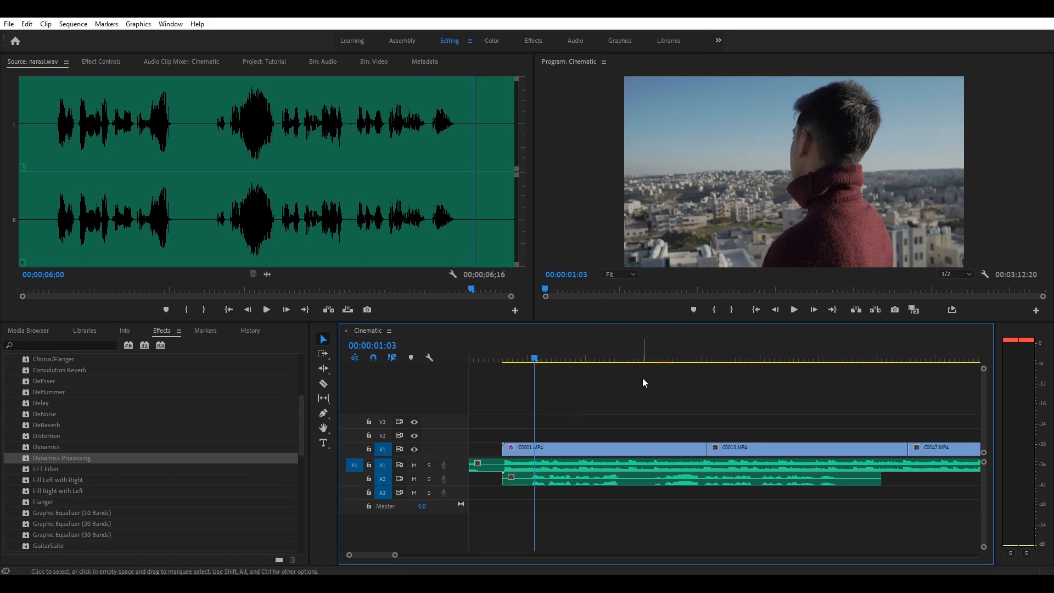
drag(640, 412, 675, 446)
drag(965, 412, 641, 451)
click(699, 405)
click(789, 411)
drag(950, 418, 632, 452)
drag(933, 418, 648, 450)
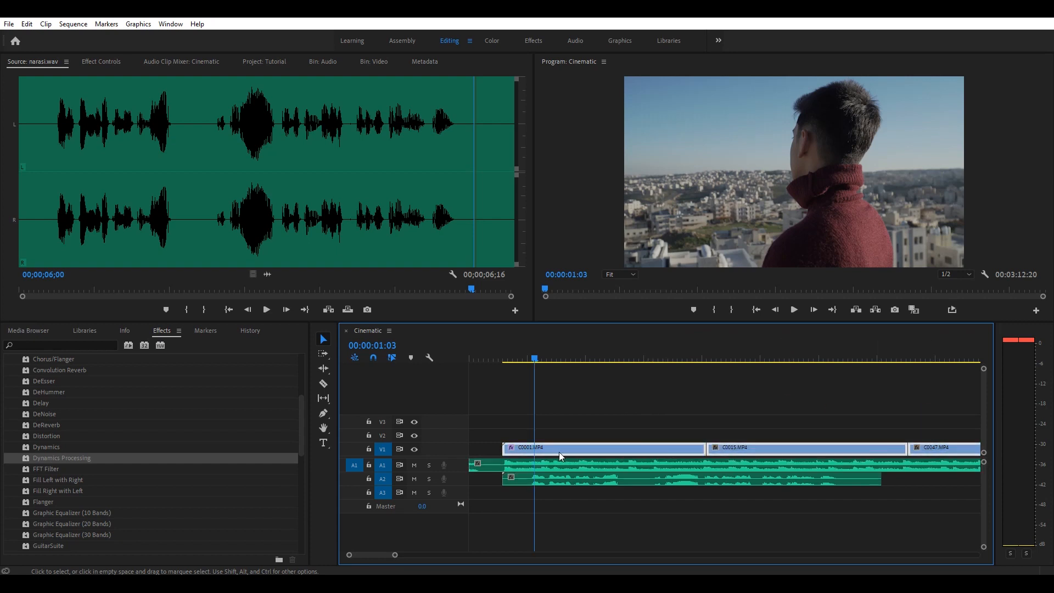
- Expand audio tracks A1 and A2 to show their waveforms, and save the project
double_click(461, 464)
double_click(463, 506)
drag(532, 360, 509, 363)
key(space)
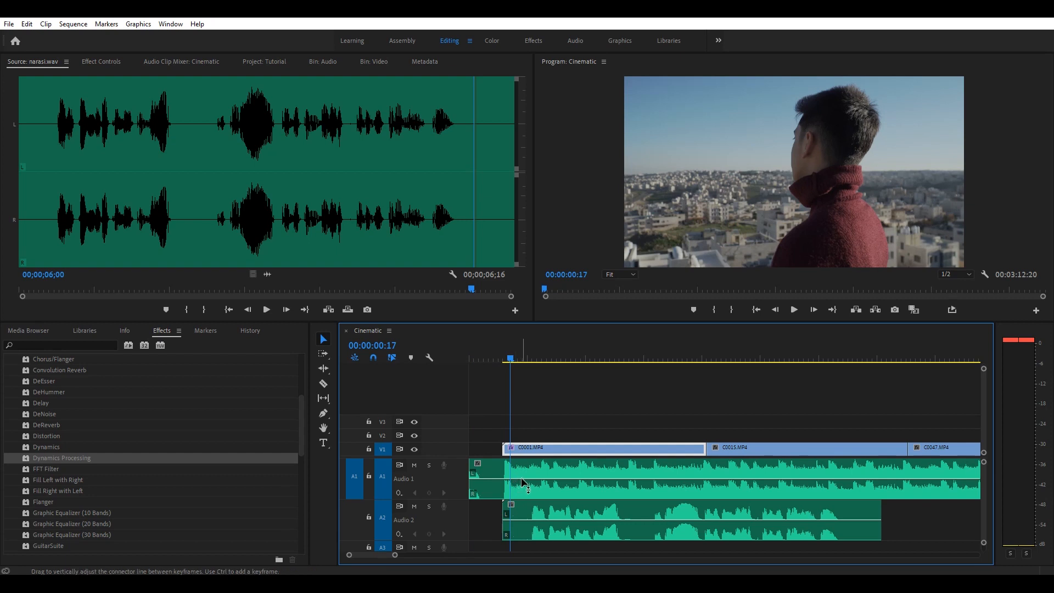
key(ctrl+s)
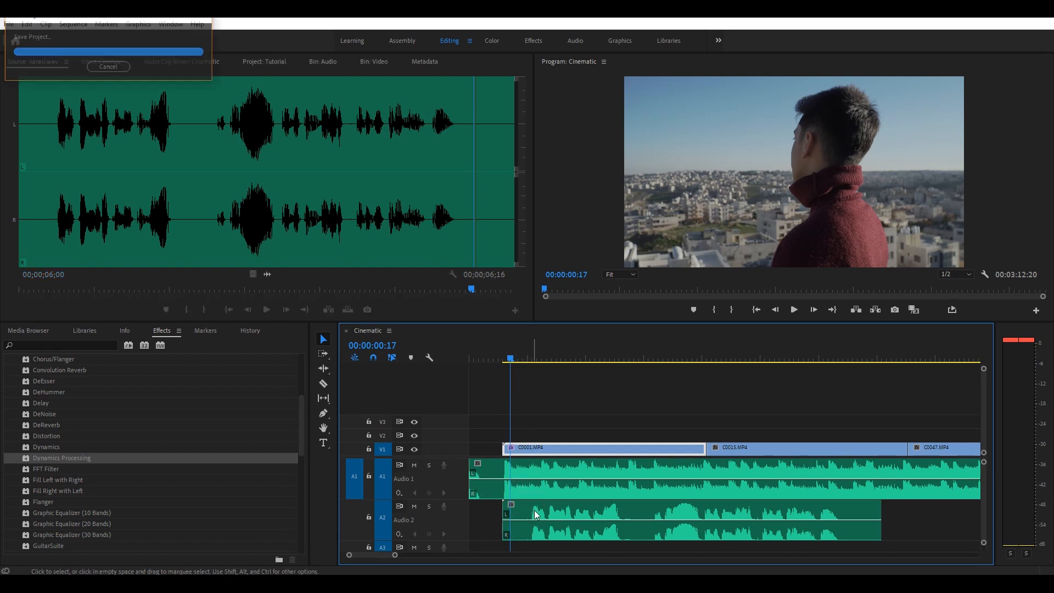
- Select the narration clip on track A2 and scrub the playhead around the point where the voice begins
click(536, 514)
click(539, 359)
mouse_move(539, 359)
mouse_down()
mouse_move(528, 360)
mouse_move(553, 351)
mouse_move(523, 347)
mouse_move(534, 344)
mouse_up()
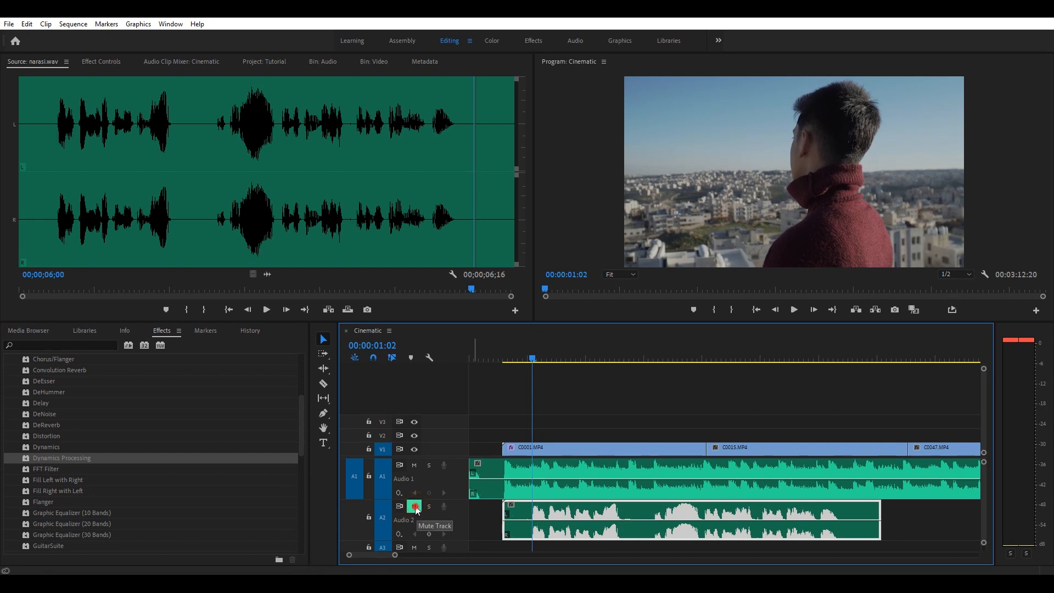
click(509, 356)
mouse_move(505, 351)
mouse_down()
mouse_move(539, 358)
mouse_move(520, 358)
mouse_up()
- Lower the volume line of the Music.mp3 clip on track A1 and play the mix with the narration
drag(548, 480, 548, 491)
drag(523, 357, 526, 356)
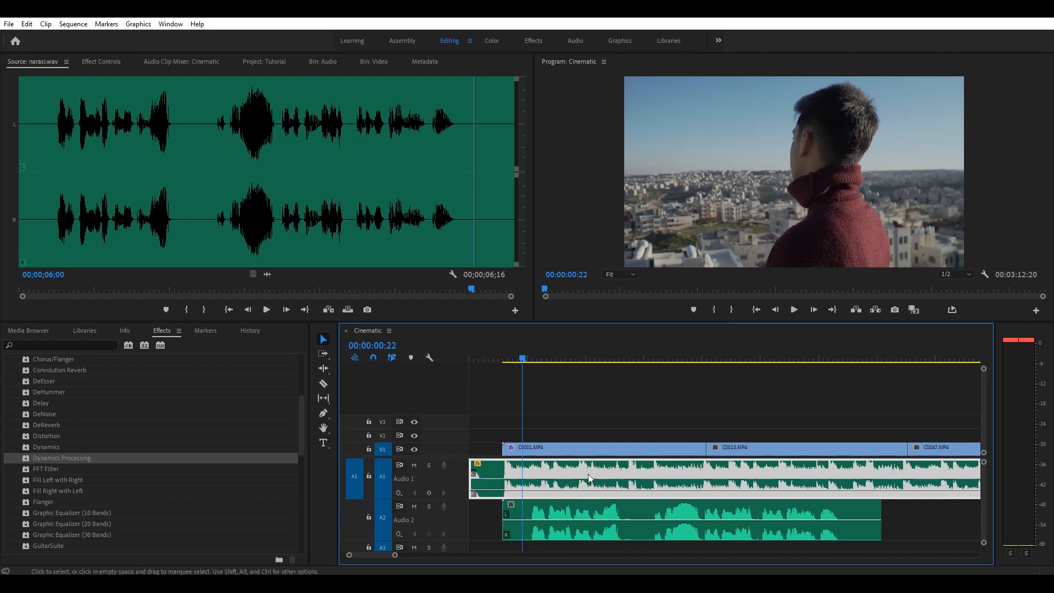
key(space)
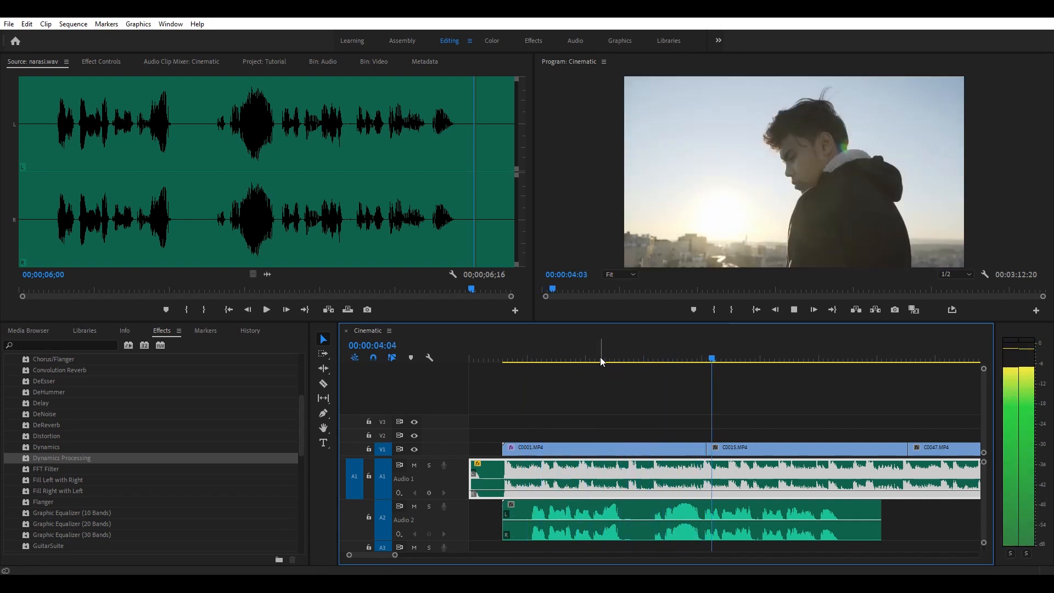
key(space)
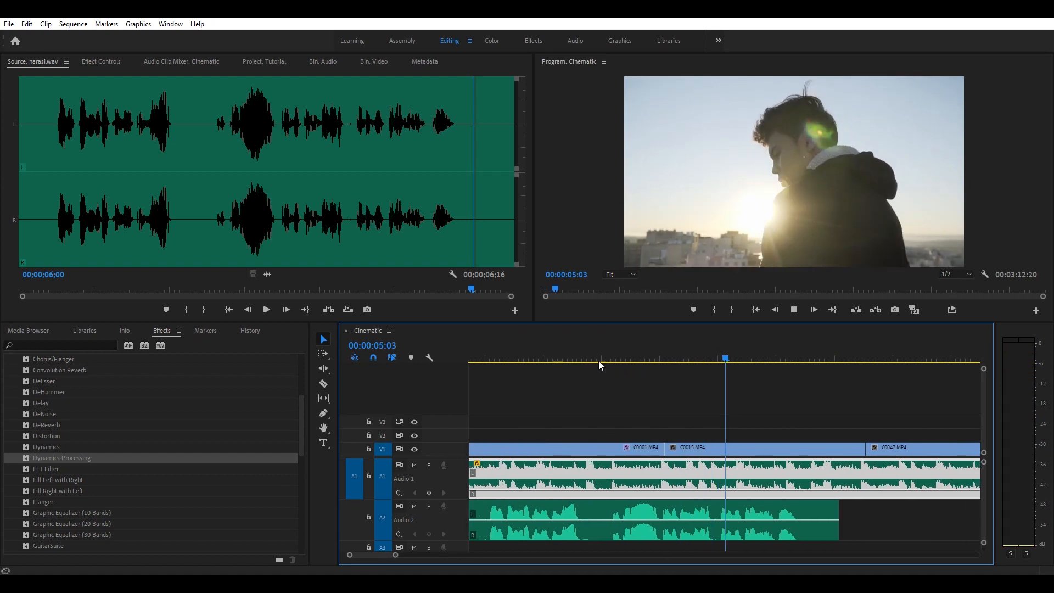
drag(395, 555, 406, 555)
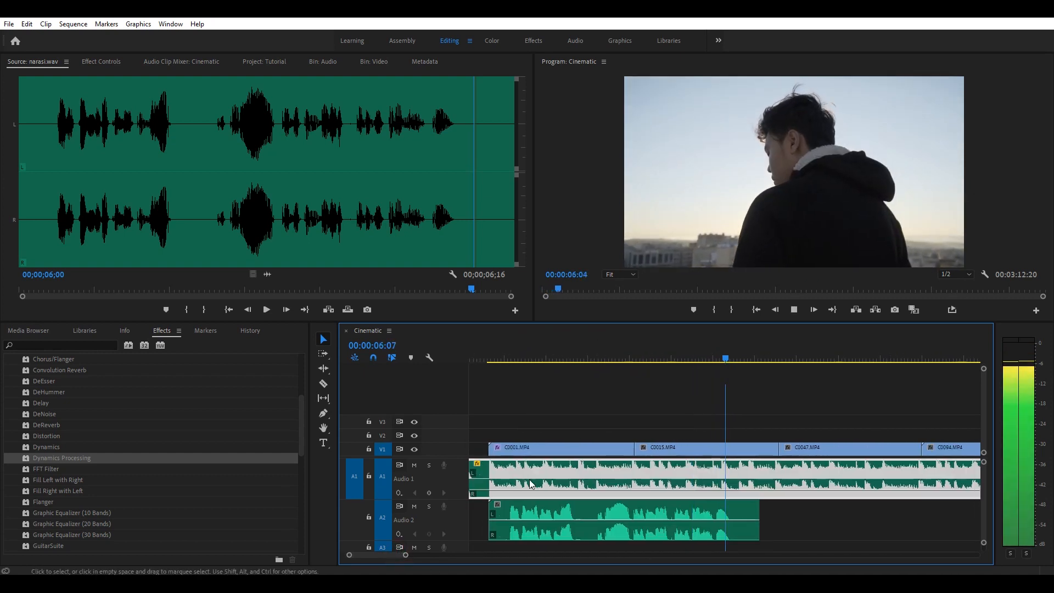
key(space)
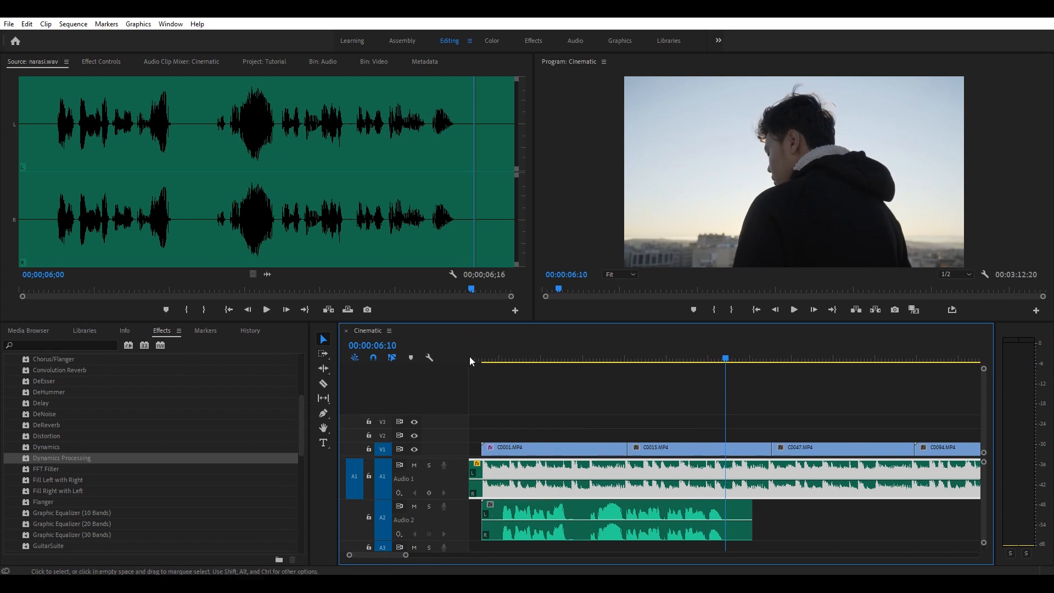
- Add a volume keyframe to the Music.mp3 clip on track A1 at 00:00:01:03, where the narration begins
click(504, 360)
drag(408, 556, 374, 555)
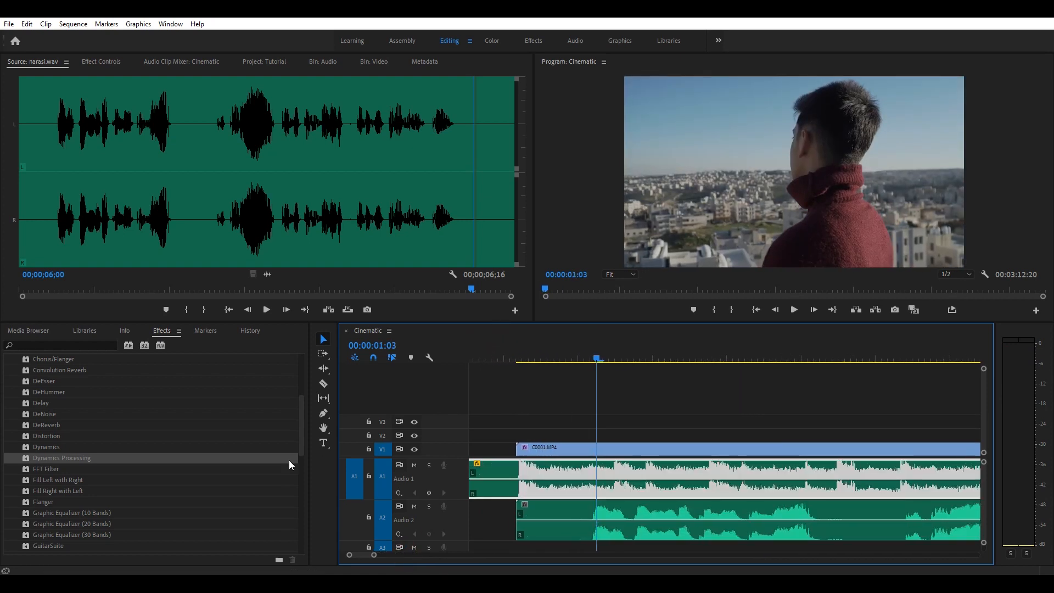
click(431, 492)
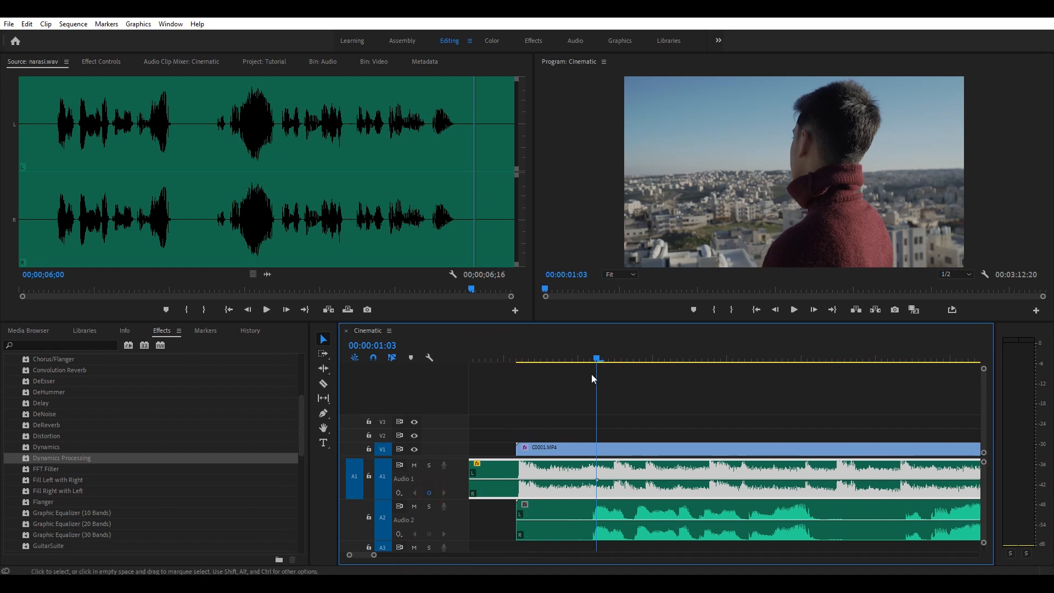
- Try adding a second volume keyframe to the Music.mp3 clip on A1 just after the first and lowering it
click(609, 358)
click(430, 492)
click(610, 481)
drag(611, 482, 609, 493)
drag(606, 353, 584, 357)
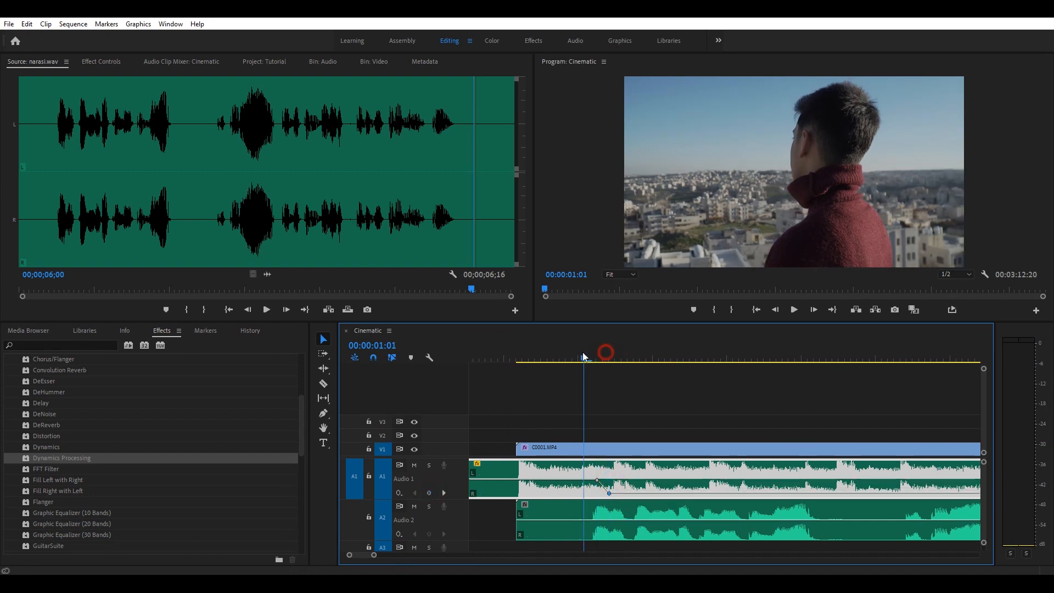
mouse_move(597, 481)
mouse_down()
mouse_move(587, 481)
mouse_move(604, 492)
mouse_move(596, 493)
mouse_up()
- Play the mix to hear the music dip under the narration, and move the playhead back before the voice begins
key(space)
scroll(532, 350, up, 2)
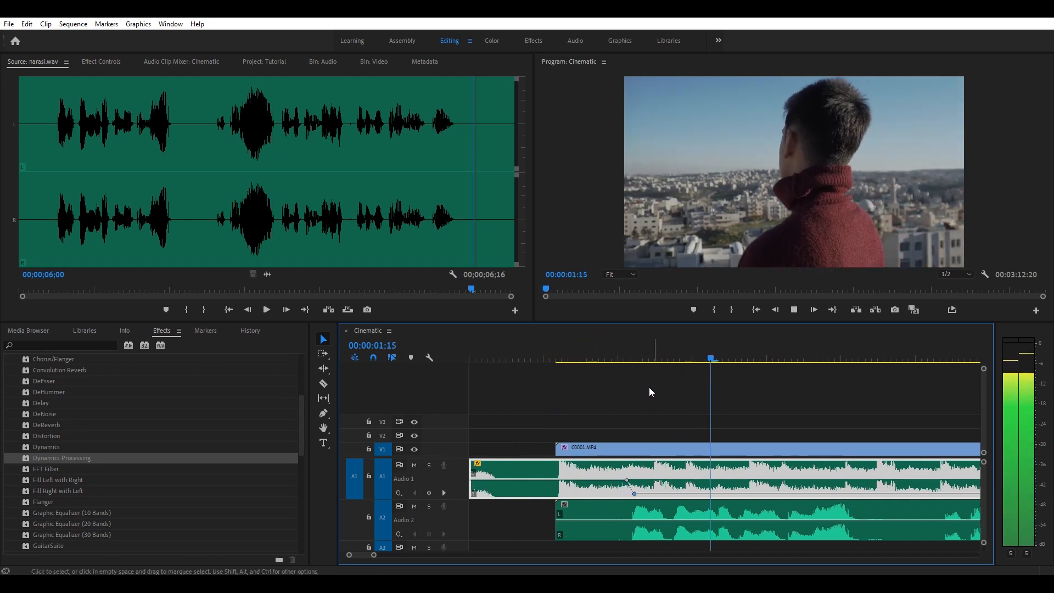
scroll(631, 387, down, 6)
key(space)
drag(514, 360, 489, 361)
- Undo the second volume keyframe and its lowered level on the Music.mp3 clip
key(ctrl+z)
key(ctrl+z)
key(ctrl+z)
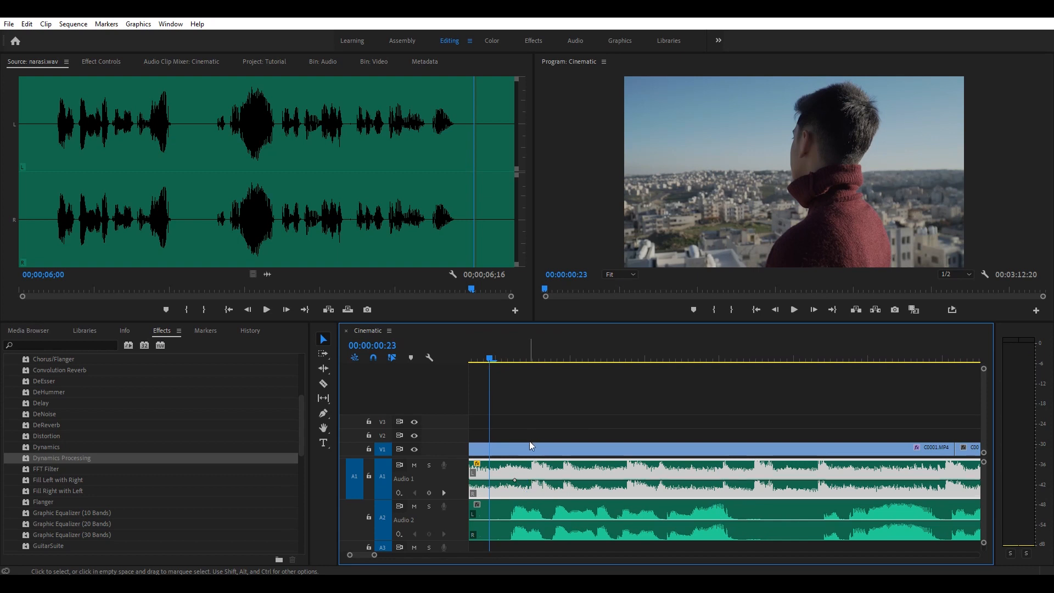
- Place keyframes with the Pen tool on the Music.mp3 volume line, two near the narration's start and two after its first phrase
click(323, 413)
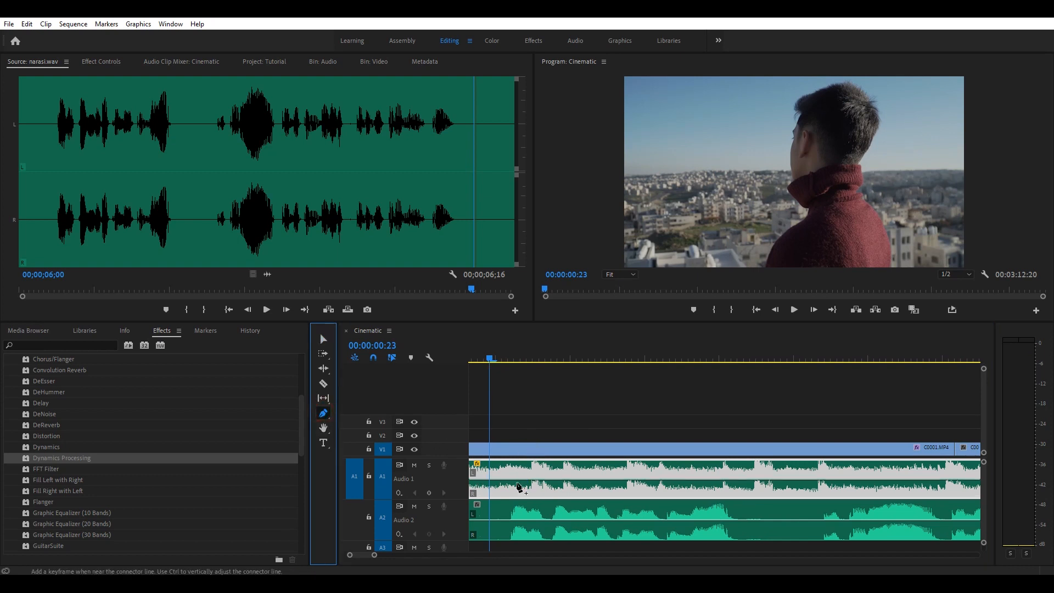
click(504, 481)
click(516, 480)
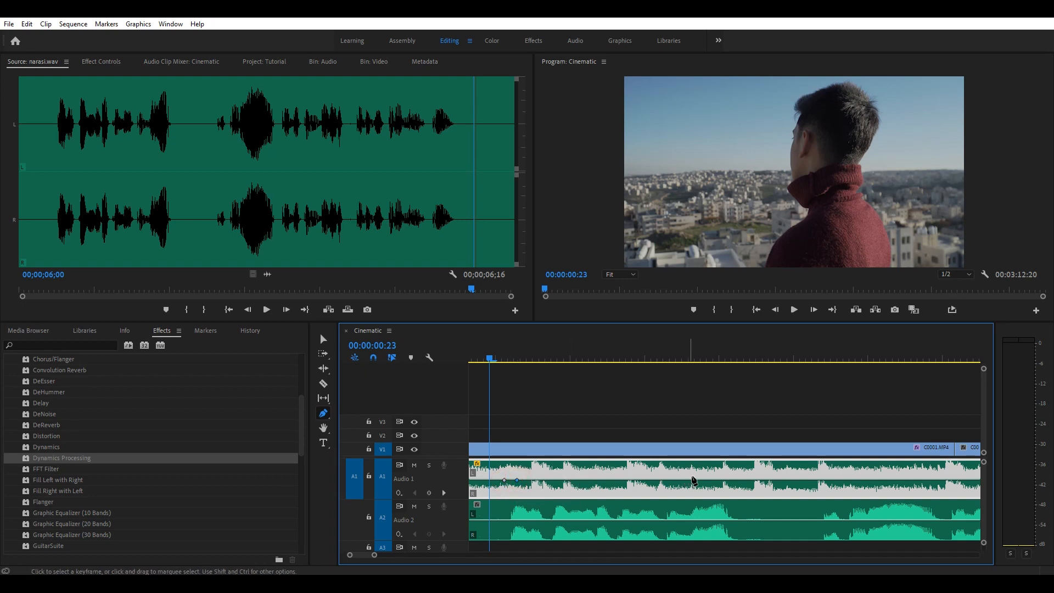
click(731, 479)
click(753, 480)
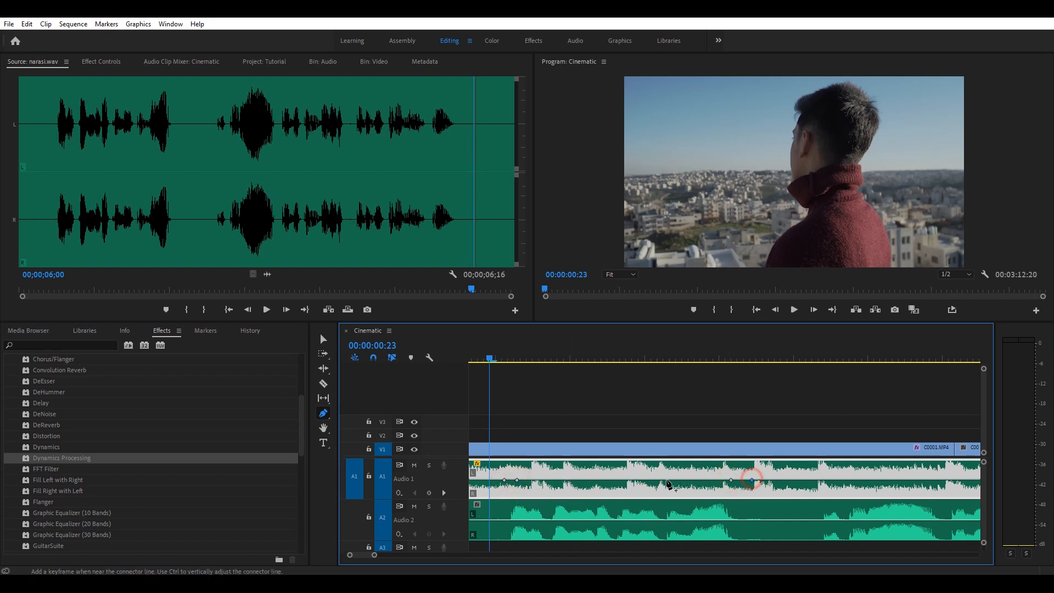
- Lower the Music.mp3 volume line between the two inner keyframes under the first narration phrase, and play the mix
click(323, 338)
drag(558, 481, 557, 490)
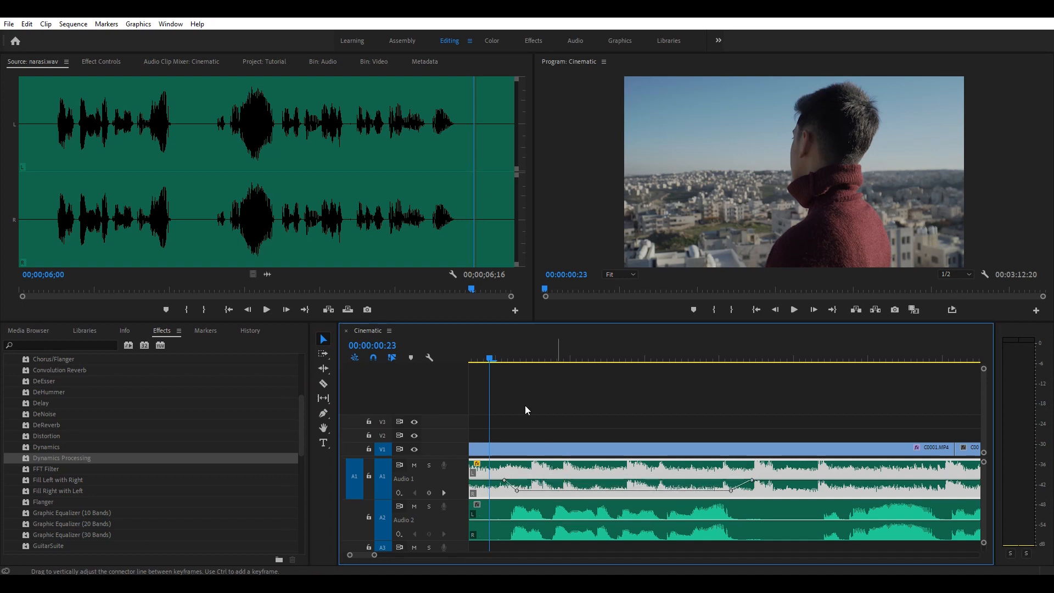
mouse_move(490, 359)
mouse_down()
mouse_move(768, 382)
mouse_move(490, 380)
mouse_up()
key(space)
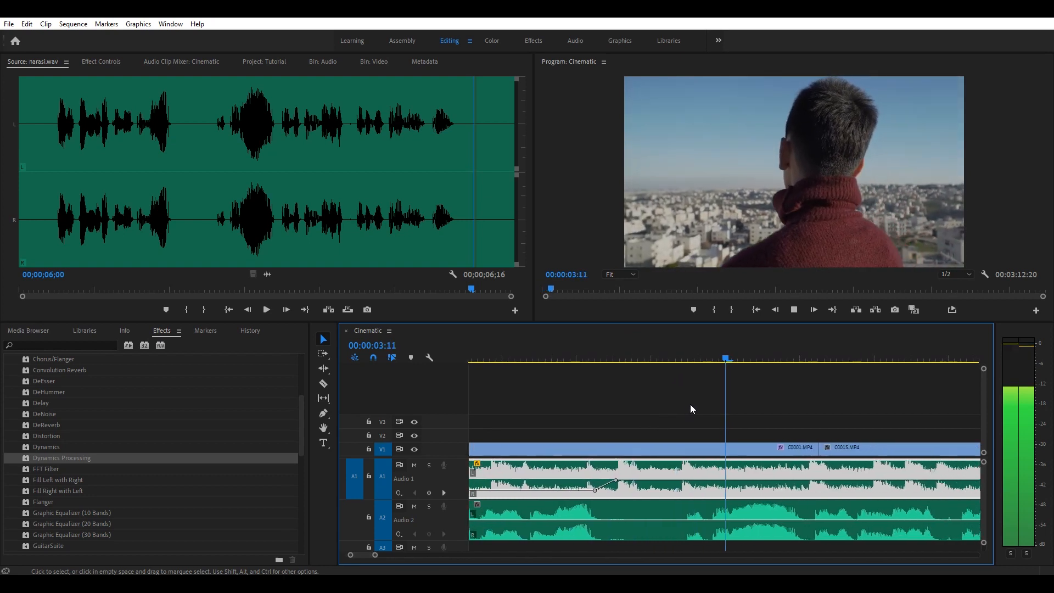
key(space)
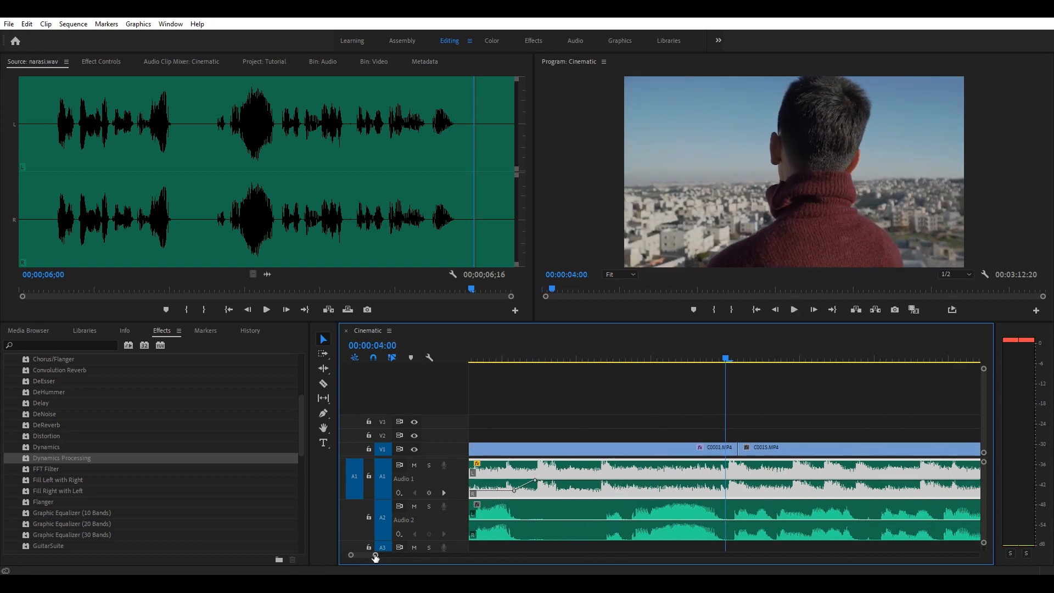
- Select the narration clip on track A2 and try adding a volume keyframe at 00:00:01:04
drag(375, 558, 430, 557)
click(499, 358)
drag(500, 358, 498, 358)
drag(431, 556, 395, 557)
click(617, 520)
drag(616, 518, 616, 520)
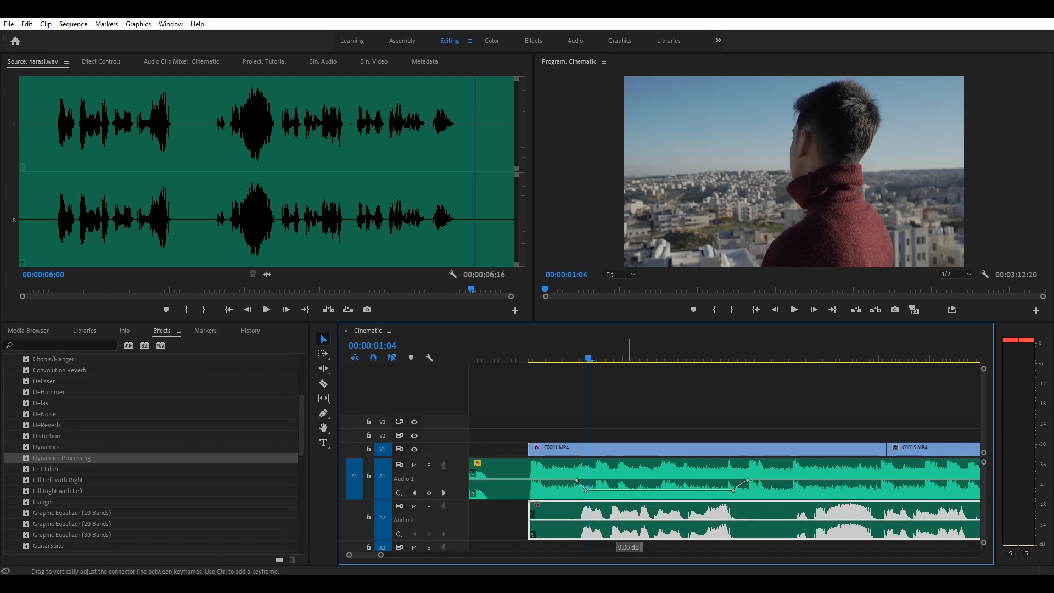
click(429, 534)
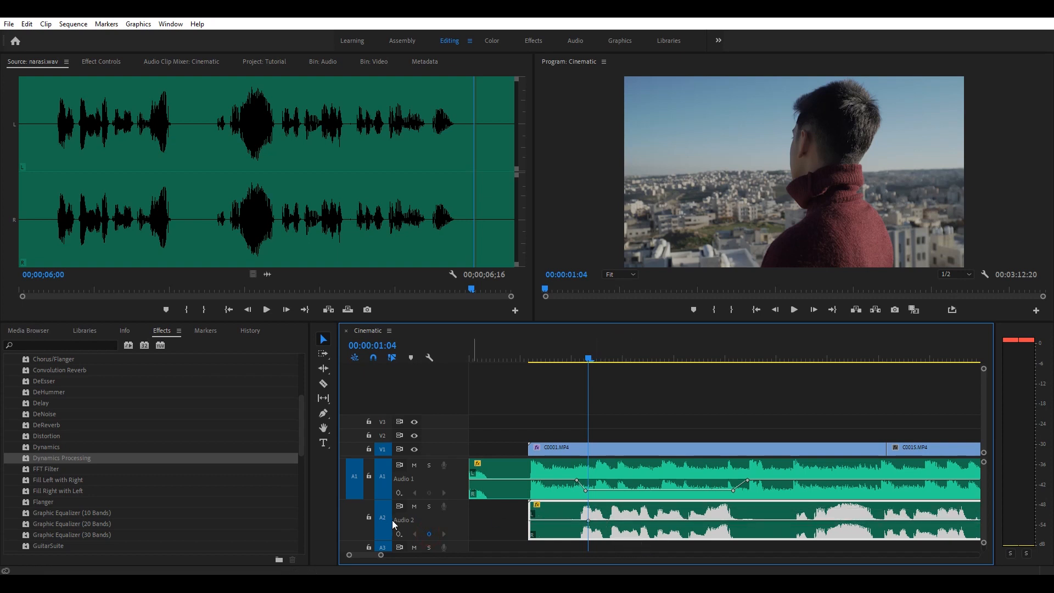
click(429, 533)
click(428, 533)
- Try placing three more volume keyframes along the narration clip with the Pen tool, and undo the narration keyframes
click(323, 413)
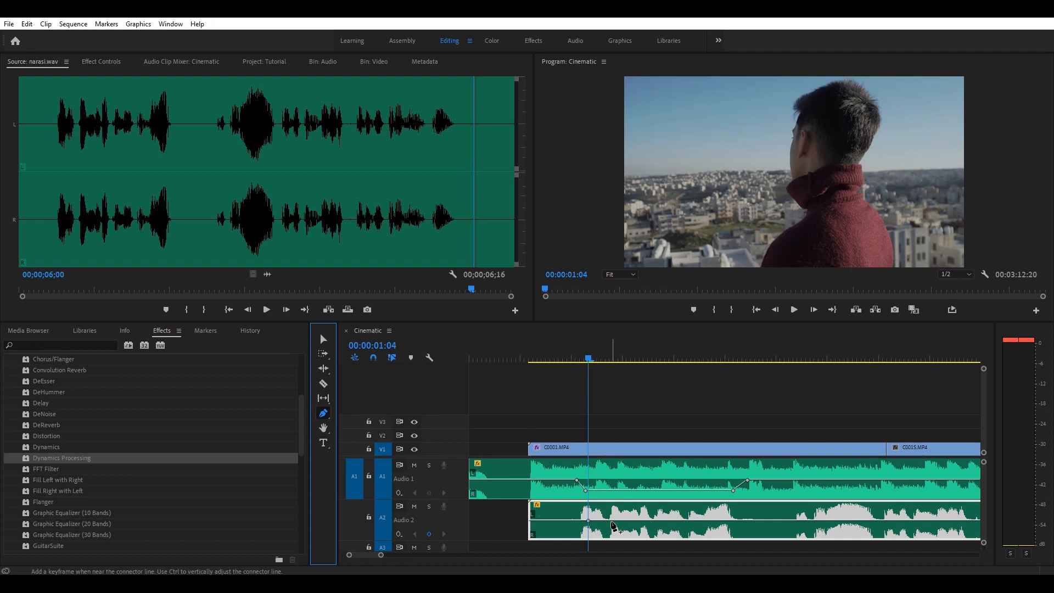
click(614, 520)
click(641, 520)
click(693, 520)
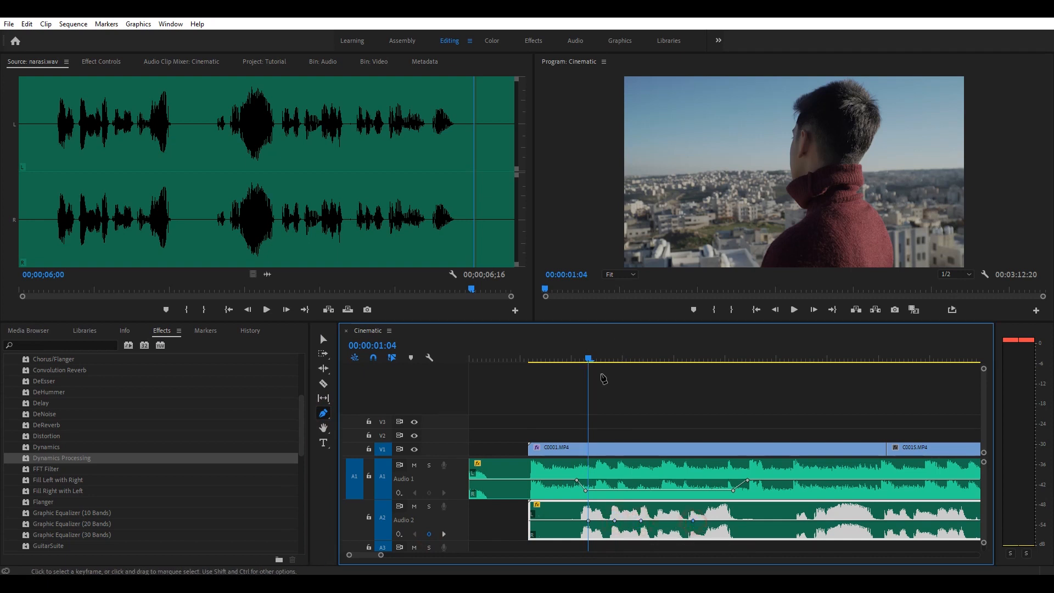
key(ctrl+z)
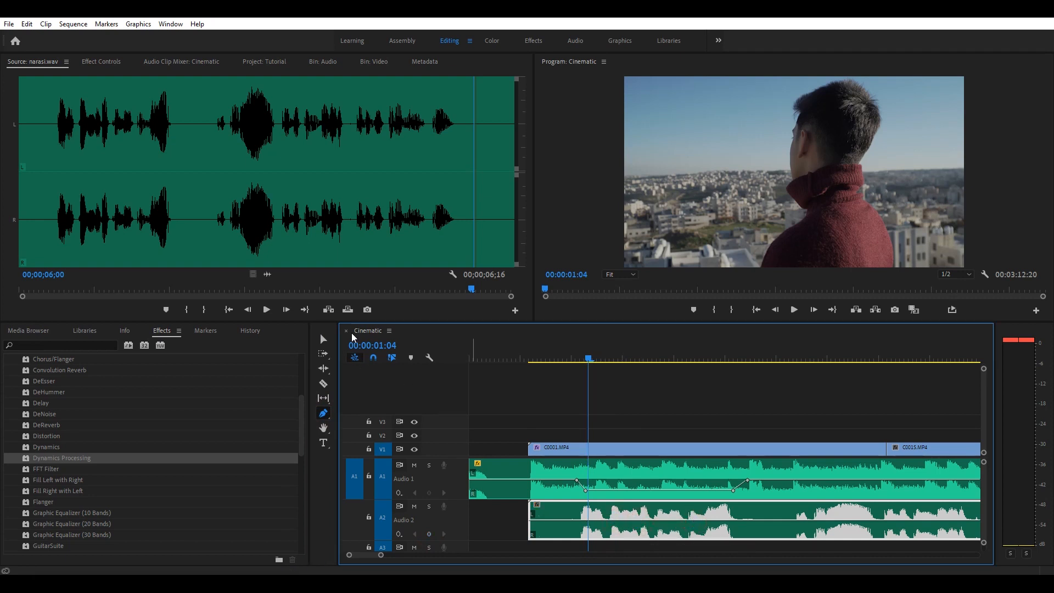
- Return to the Selection tool and collapse audio tracks A2 and A1
click(322, 340)
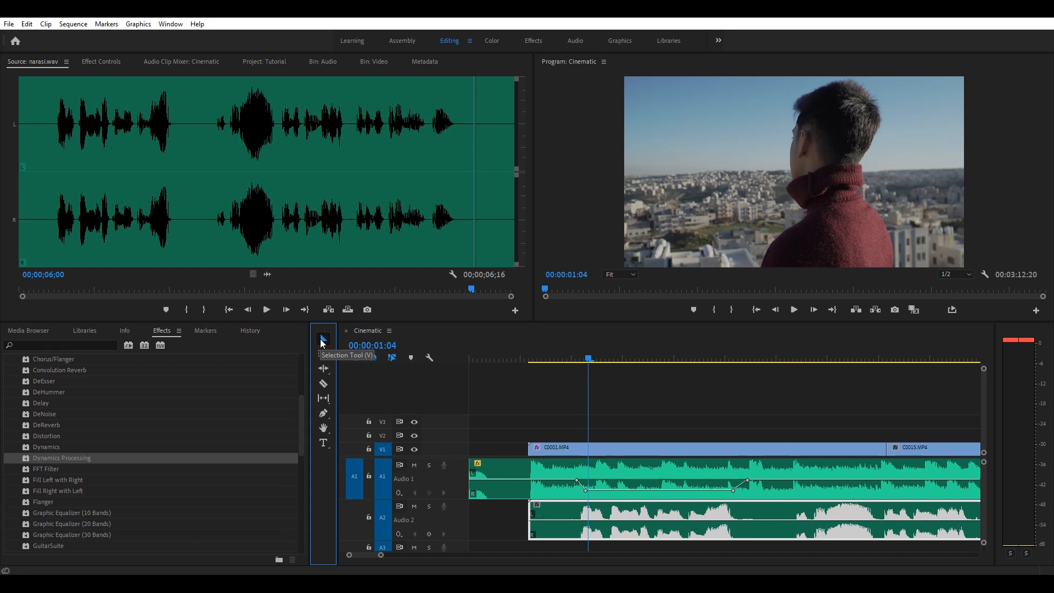
double_click(454, 502)
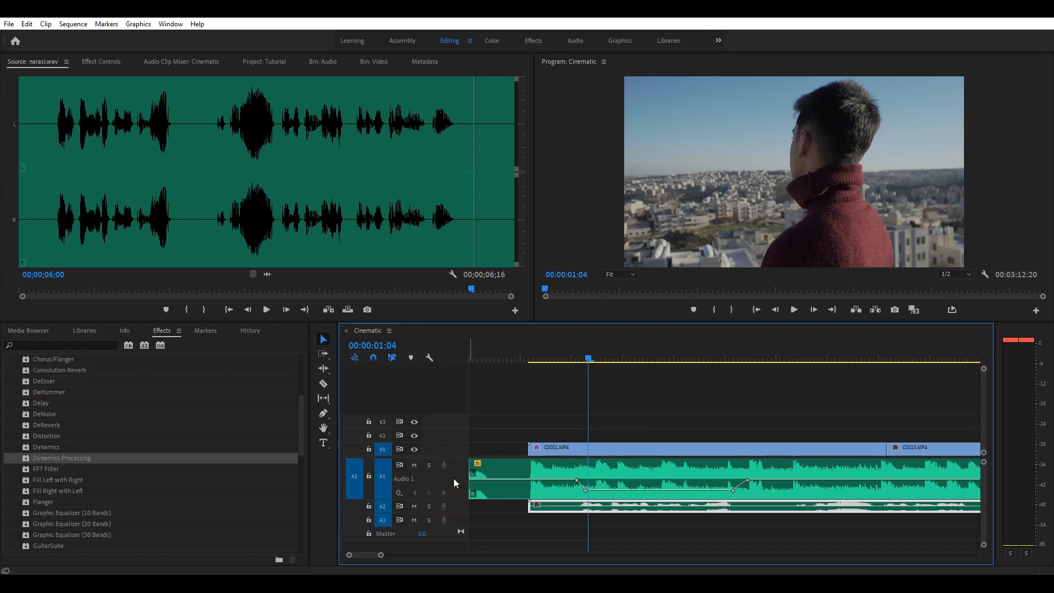
double_click(453, 479)
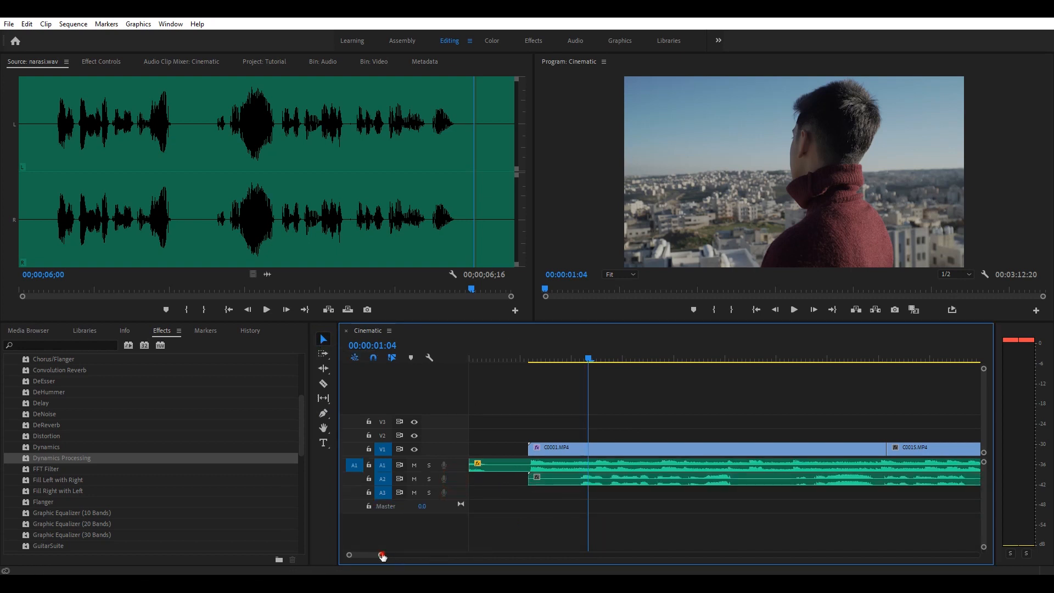
- Mark the sequence's In and Out range from 00:00:00:00 to just past the last video clip
drag(382, 557, 578, 555)
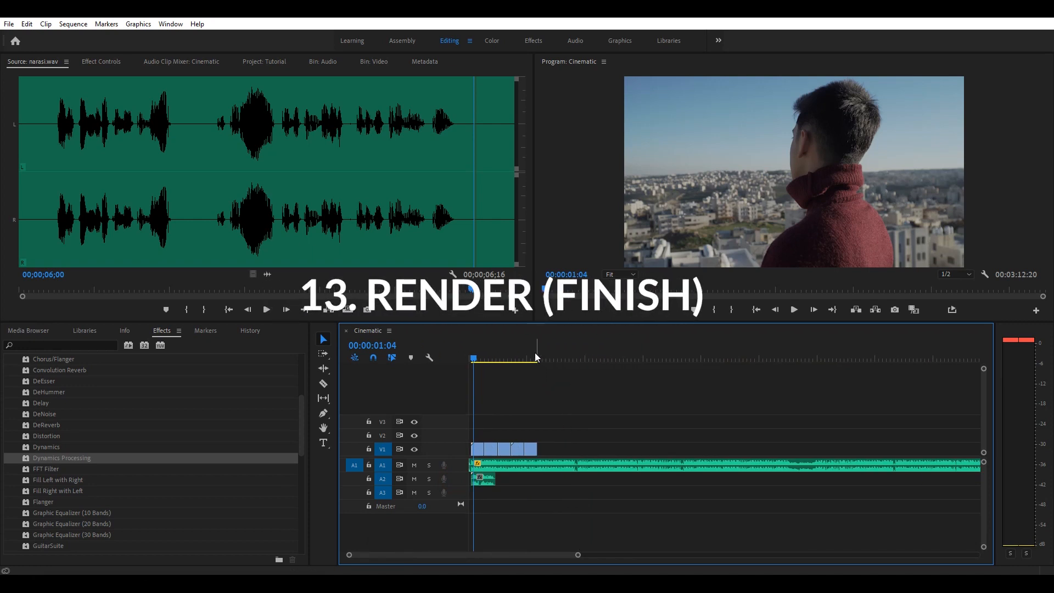
click(536, 358)
mouse_move(508, 360)
mouse_down()
mouse_move(463, 359)
mouse_move(544, 359)
mouse_move(390, 357)
mouse_up()
key(o)
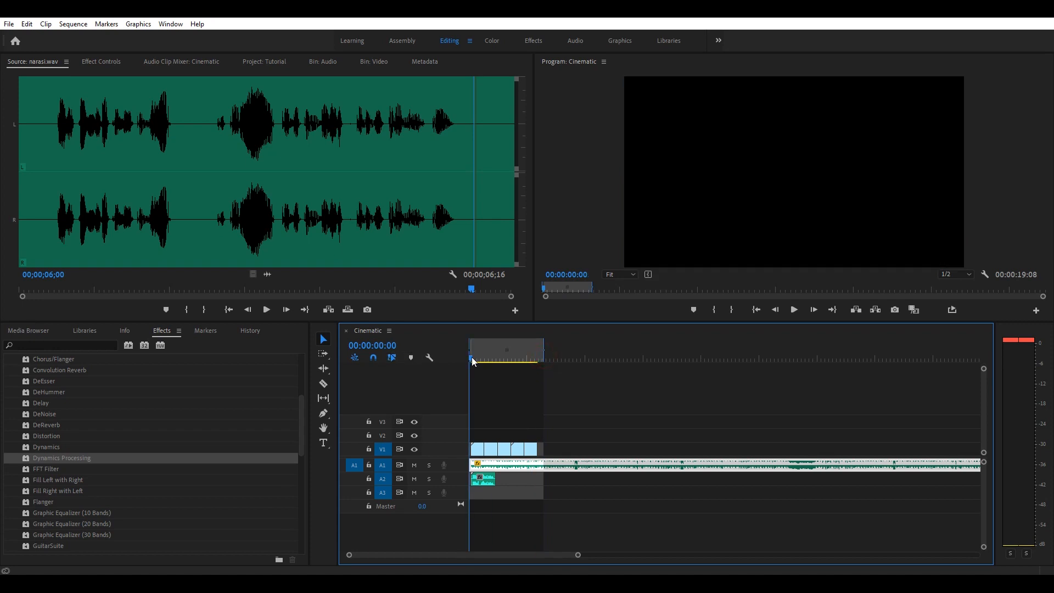
drag(578, 554, 482, 554)
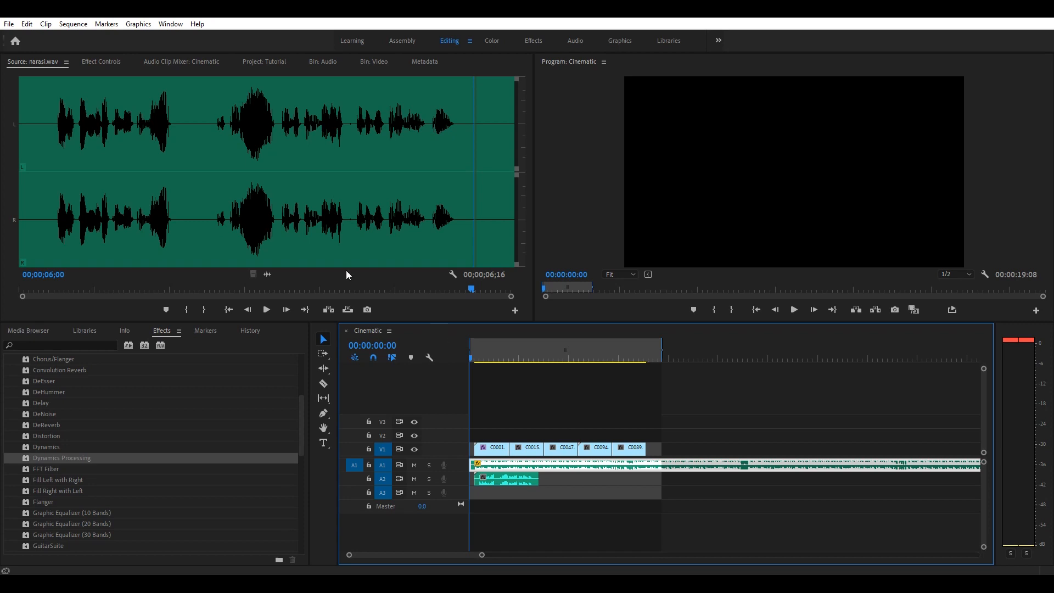
- Open the media export settings for the Cinematic sequence
click(5, 22)
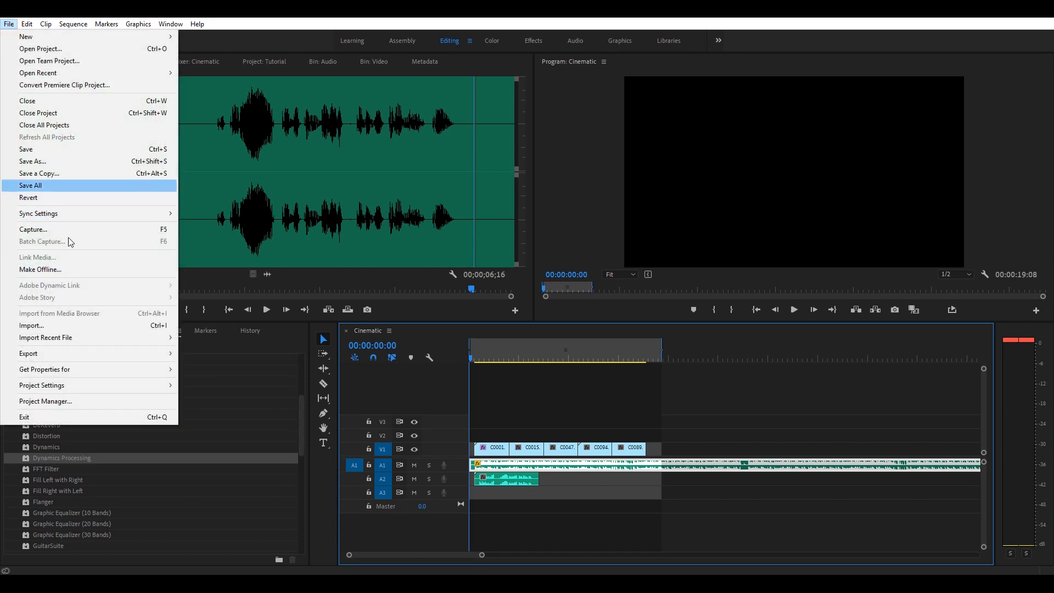
mouse_move(62, 353)
click(243, 357)
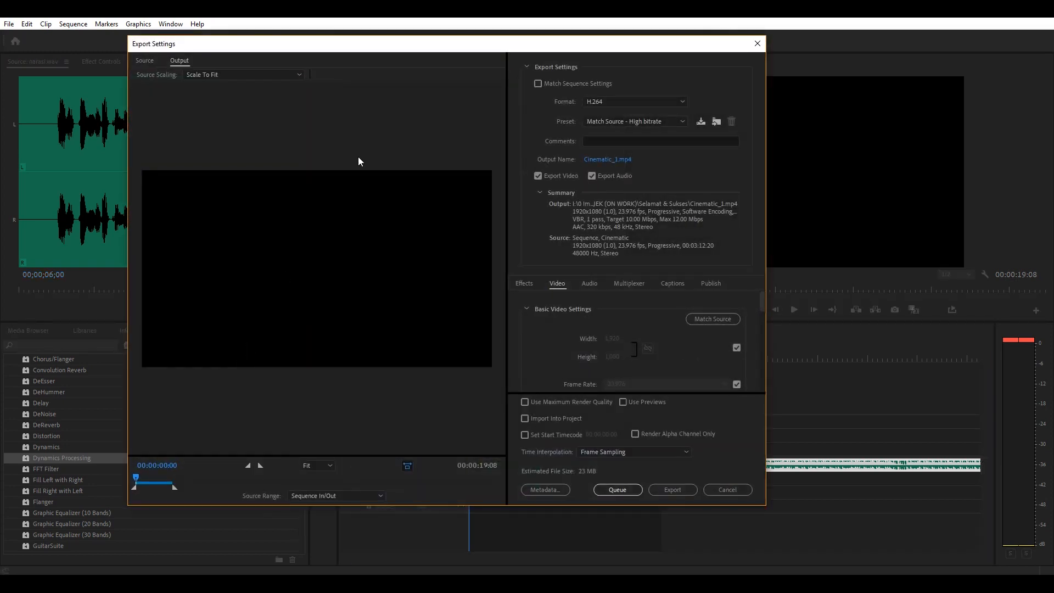
drag(196, 48, 184, 55)
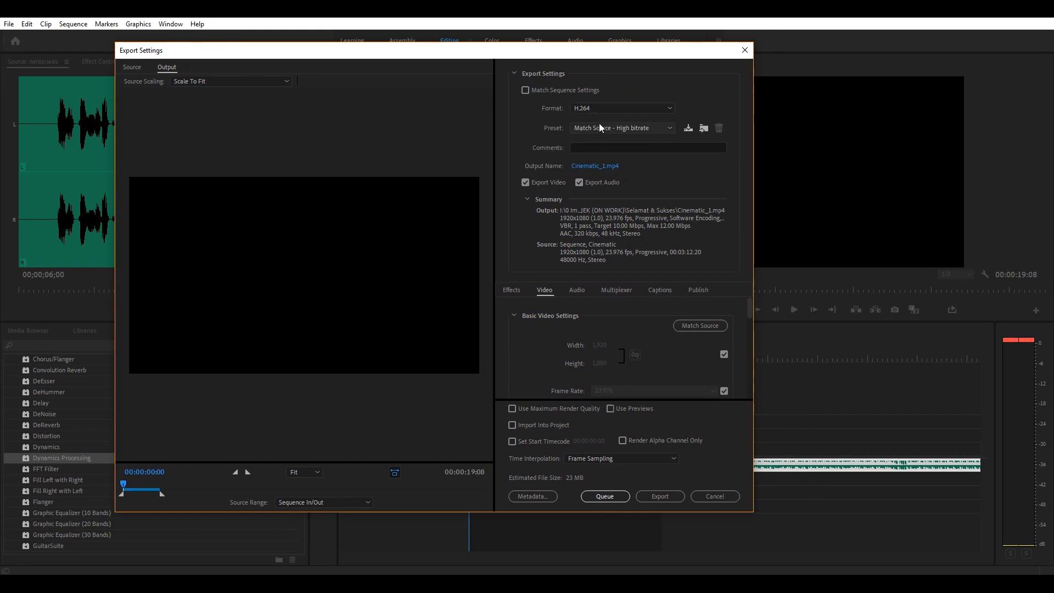
- Choose H.264 as the export format
click(577, 108)
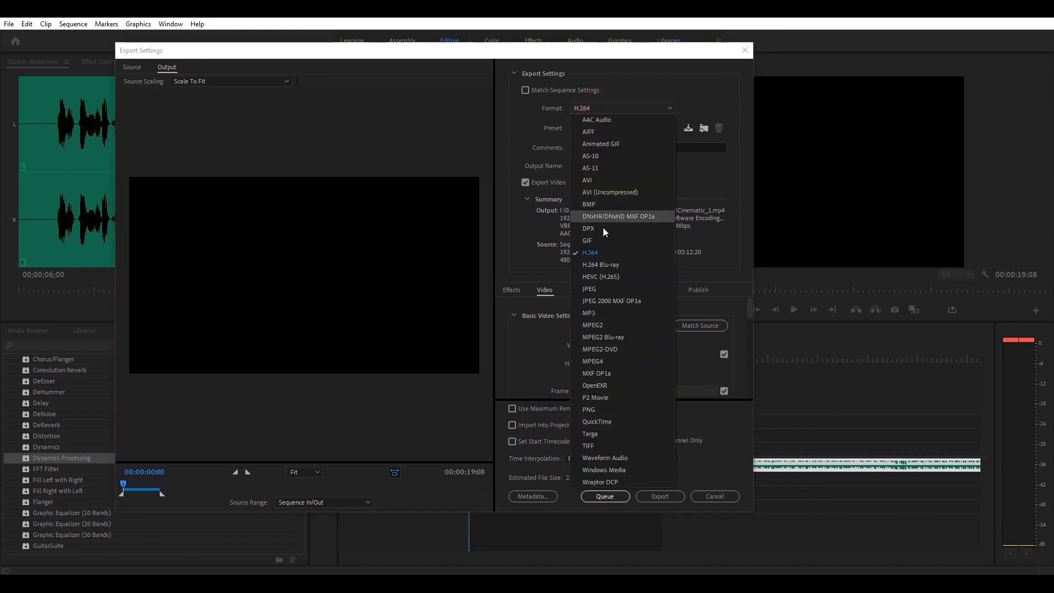
click(608, 255)
click(600, 107)
click(595, 252)
click(600, 108)
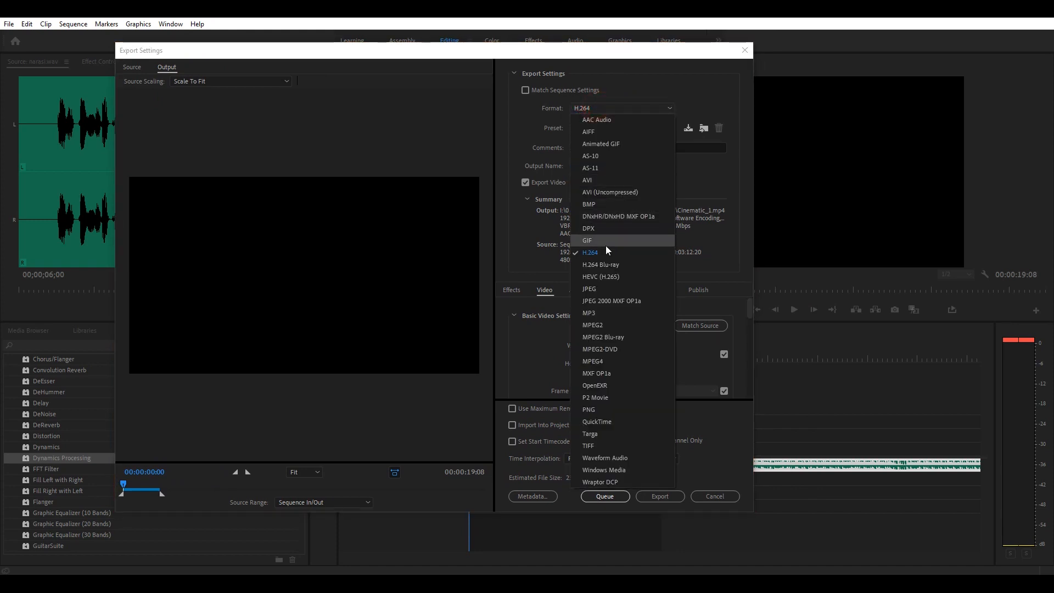
click(602, 255)
click(609, 109)
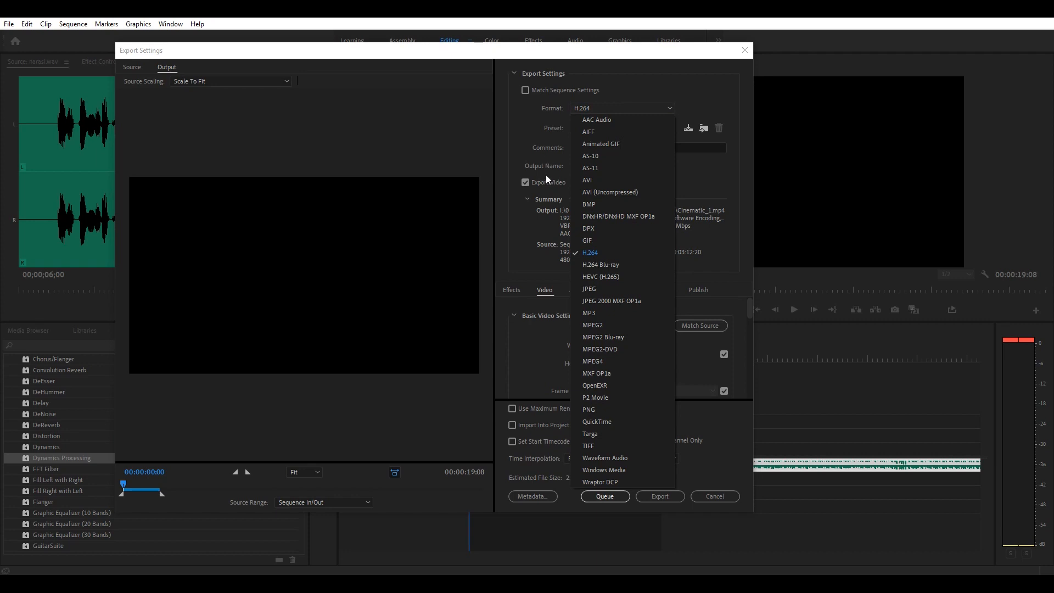
click(590, 254)
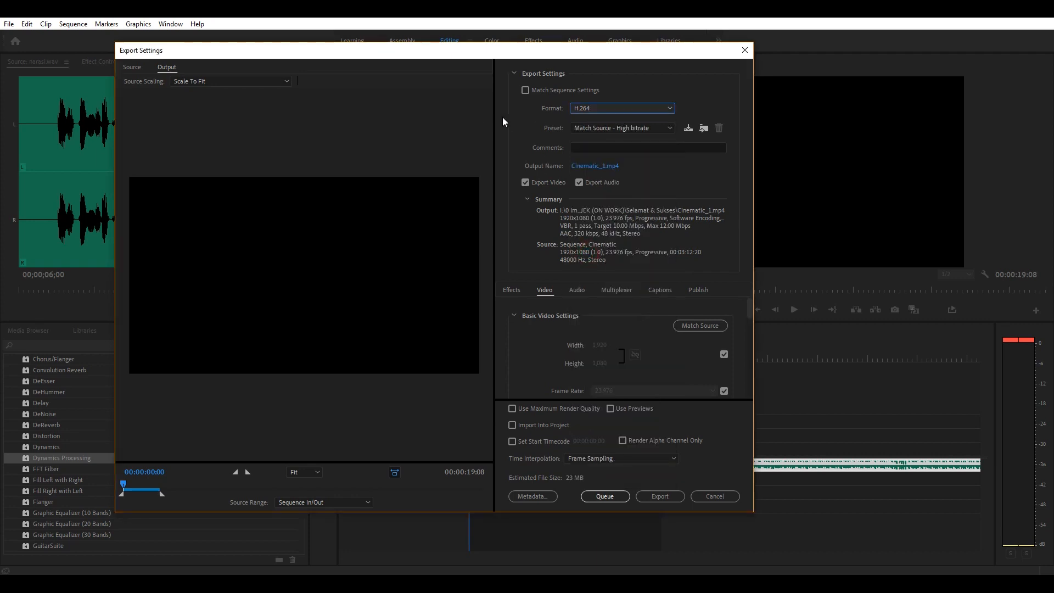
click(598, 110)
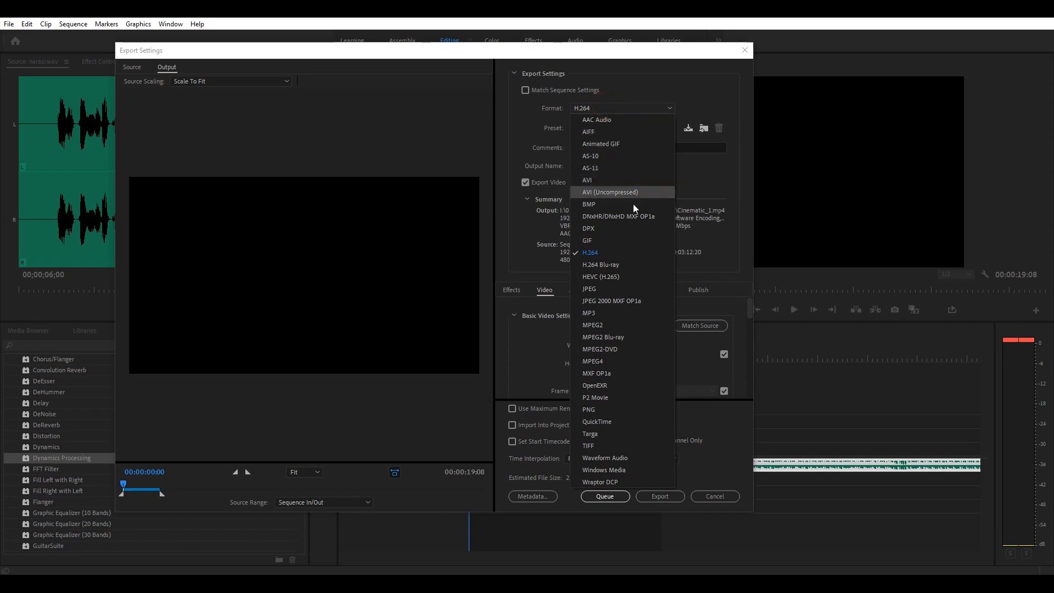
click(602, 107)
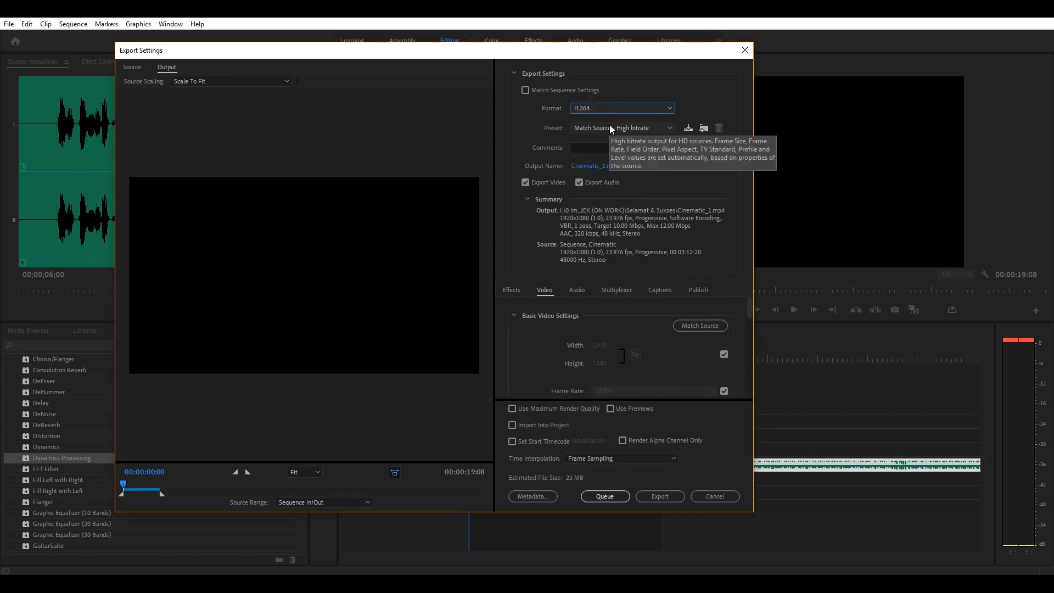
- Set the export preset to YouTube 1080p Full HD
click(638, 127)
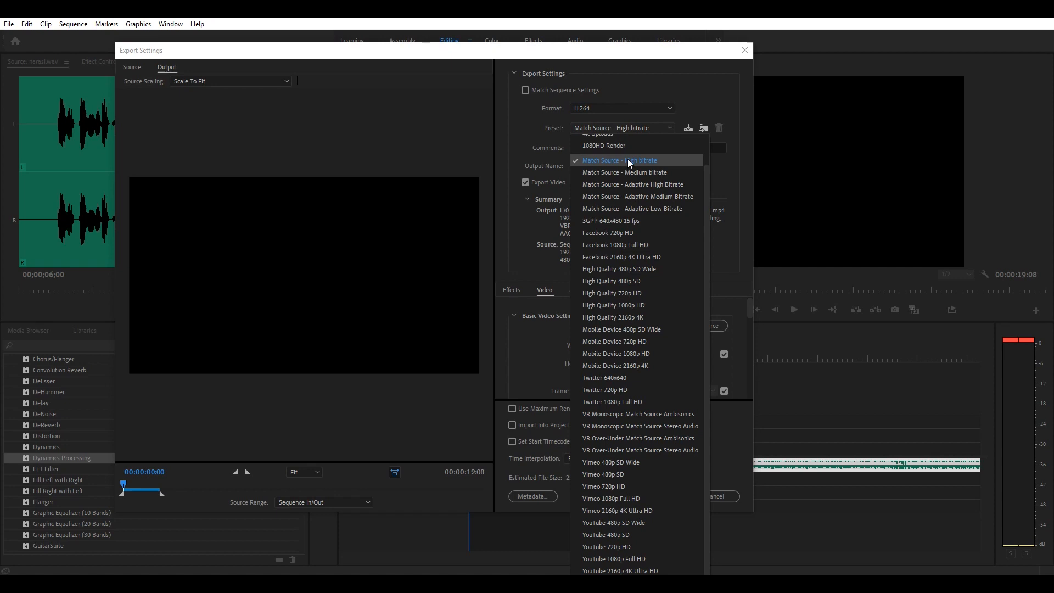
click(614, 126)
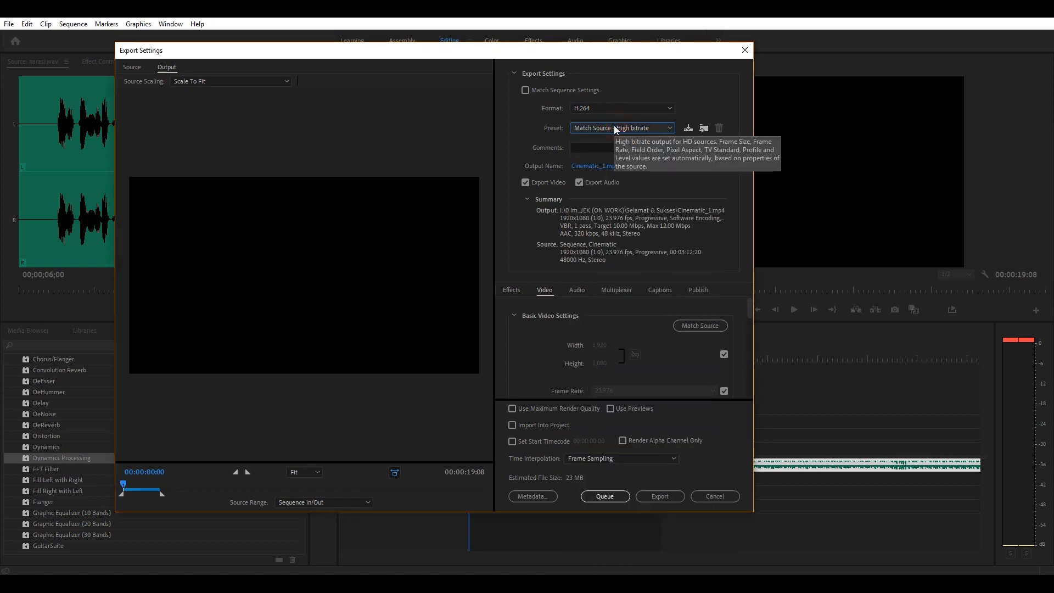
drag(396, 55, 594, 61)
drag(399, 61, 291, 52)
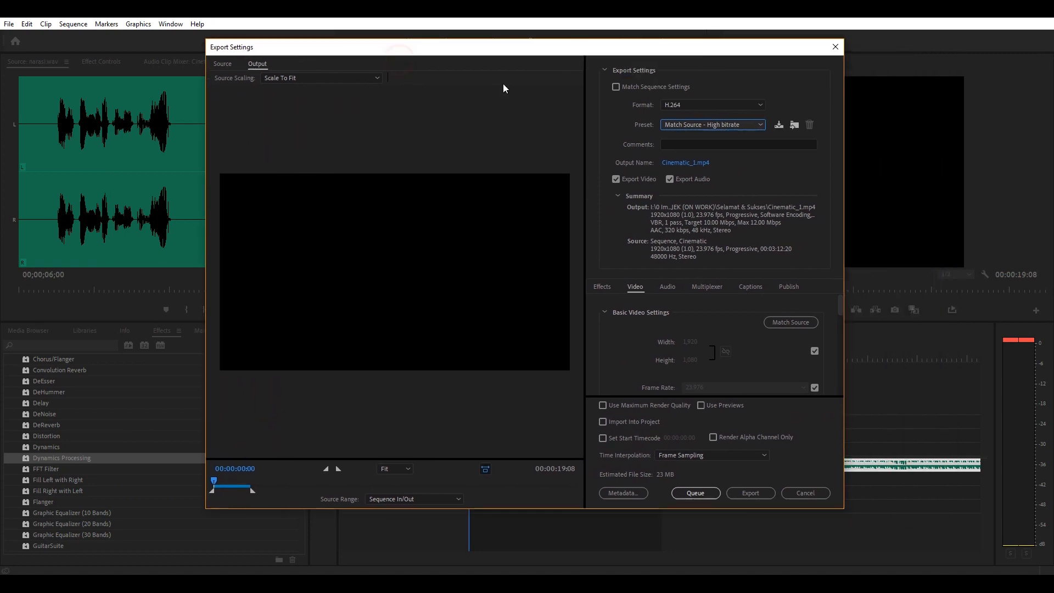
click(710, 126)
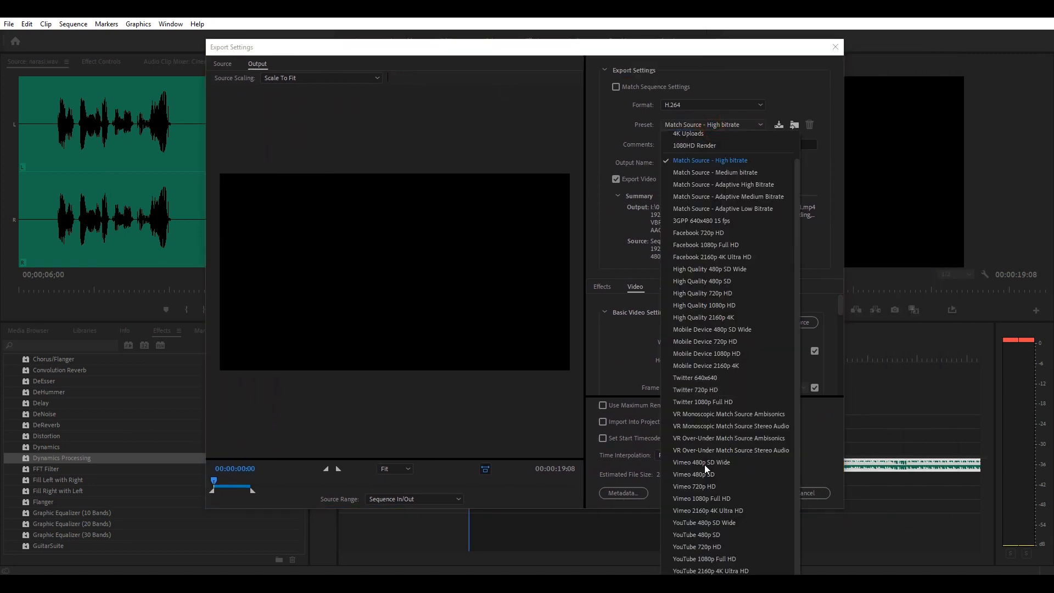
click(721, 560)
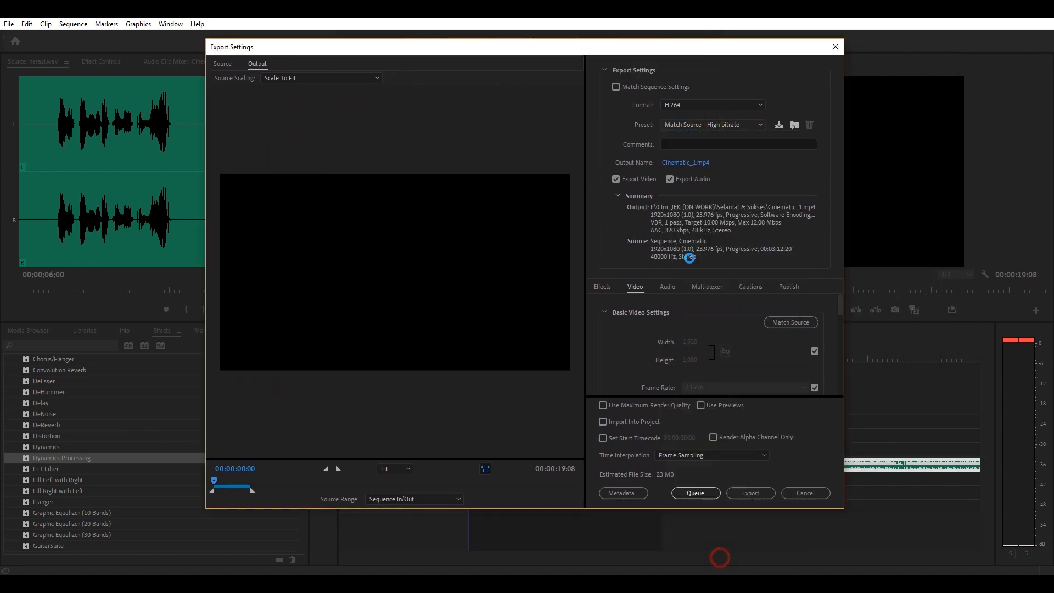
click(720, 126)
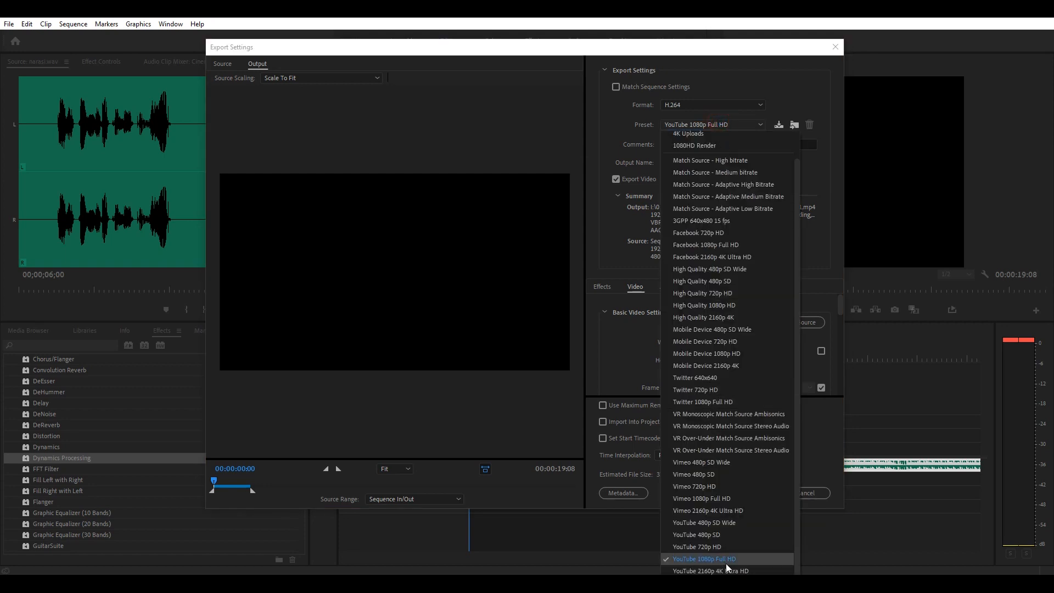
- Look through the available H.264 export presets, keeping YouTube 1080p Full HD as the selected preset
click(712, 125)
click(686, 125)
scroll(714, 285, up, 2)
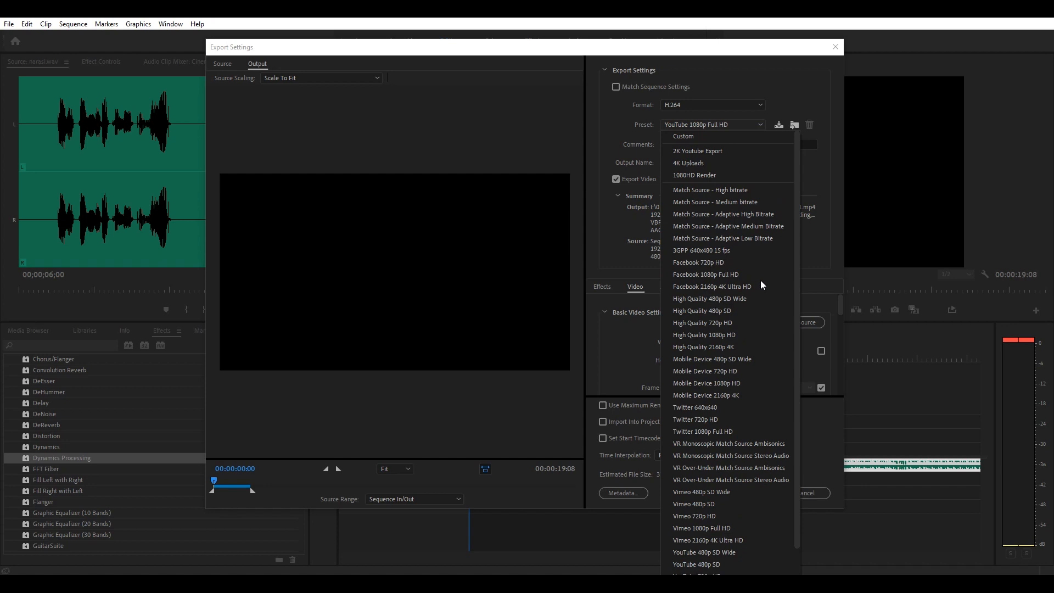
scroll(735, 439, down, 1)
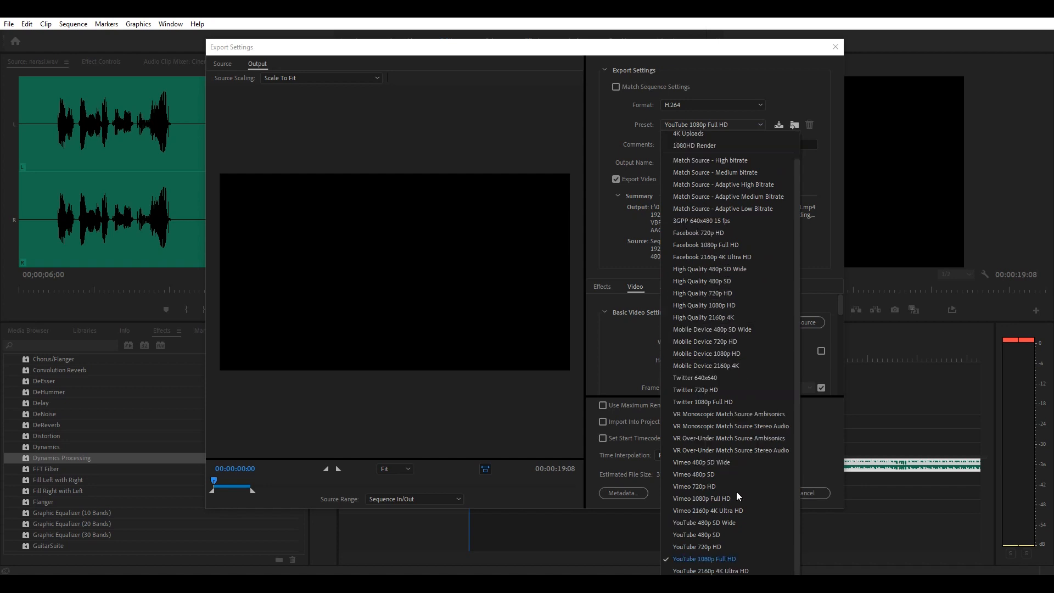
scroll(729, 552, up, 1)
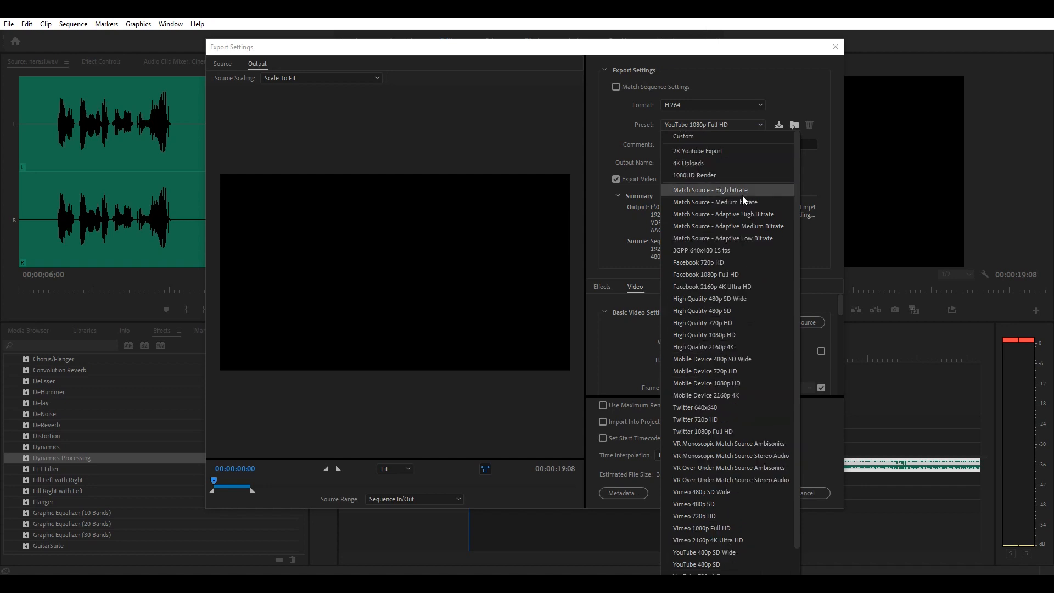
click(718, 124)
click(722, 125)
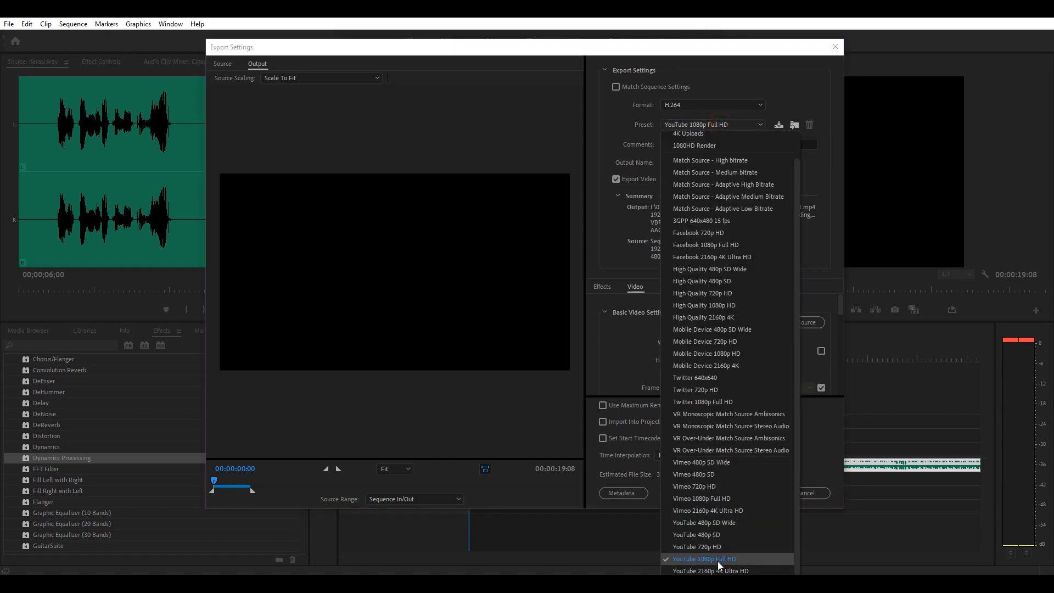
click(694, 560)
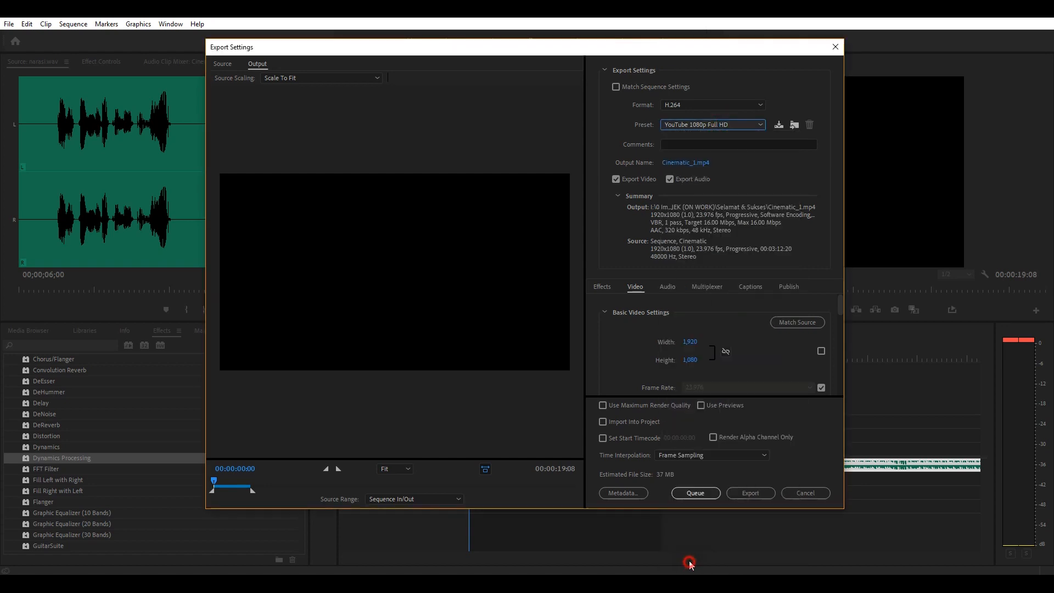
click(679, 126)
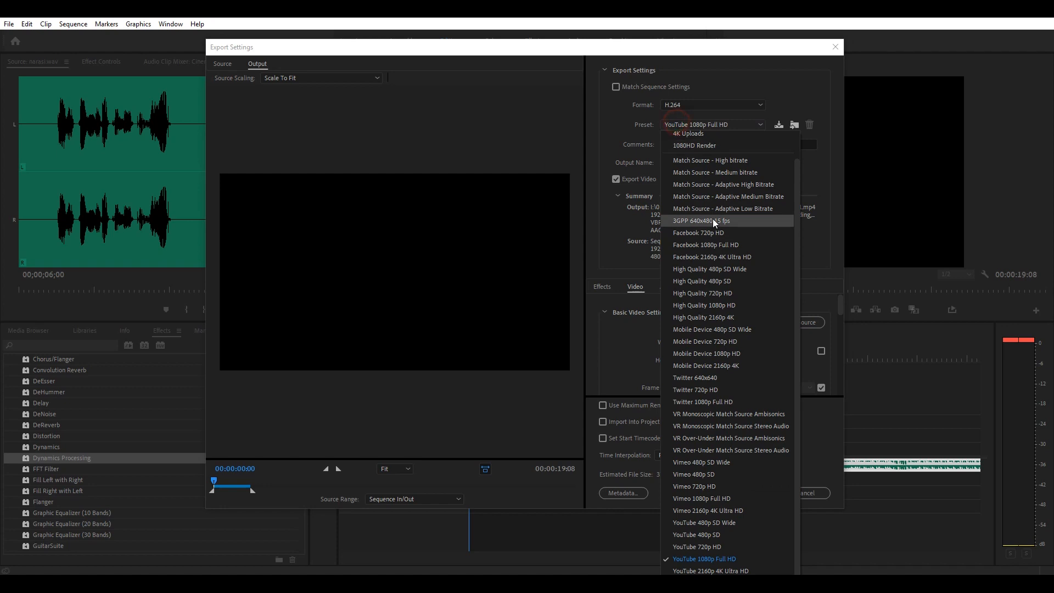
click(705, 126)
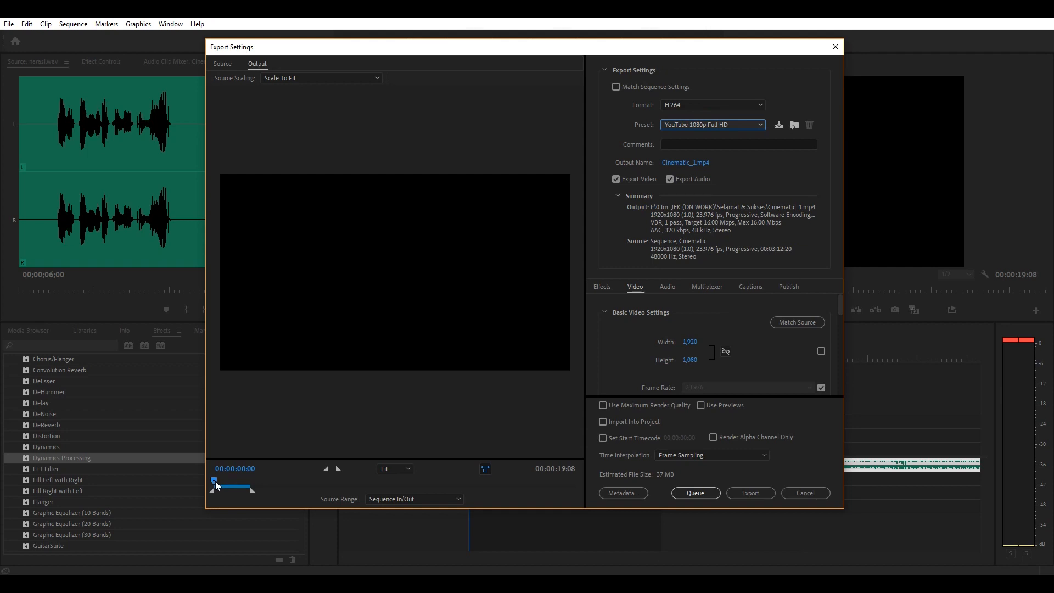
- Preview the output at about 00:00:05:06 and export the sequence's In/Out range as Cinematic_1.mp4
mouse_move(216, 481)
mouse_down()
mouse_move(236, 486)
mouse_move(226, 486)
mouse_up()
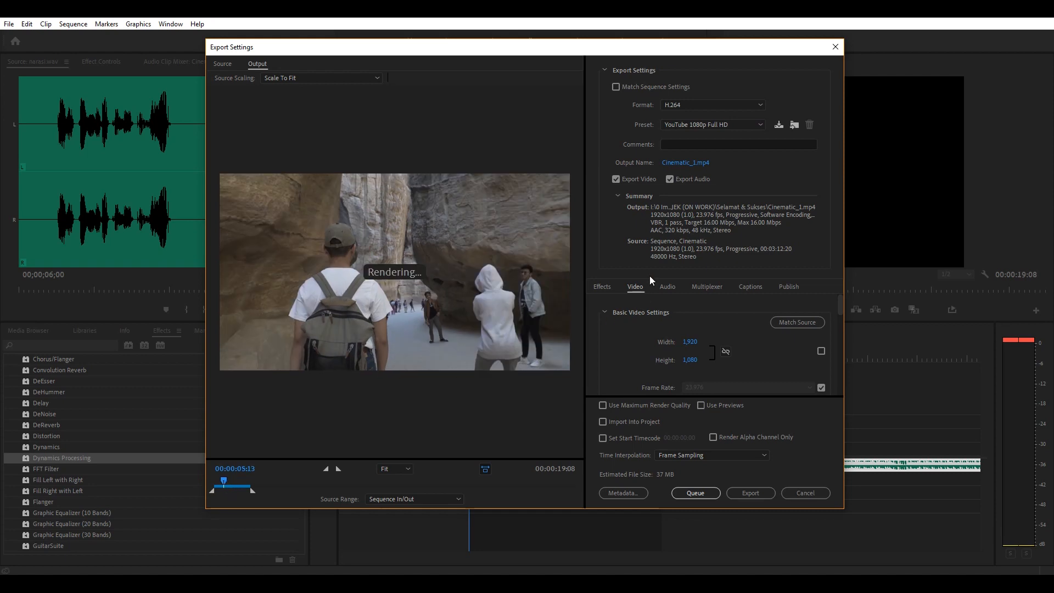
click(615, 355)
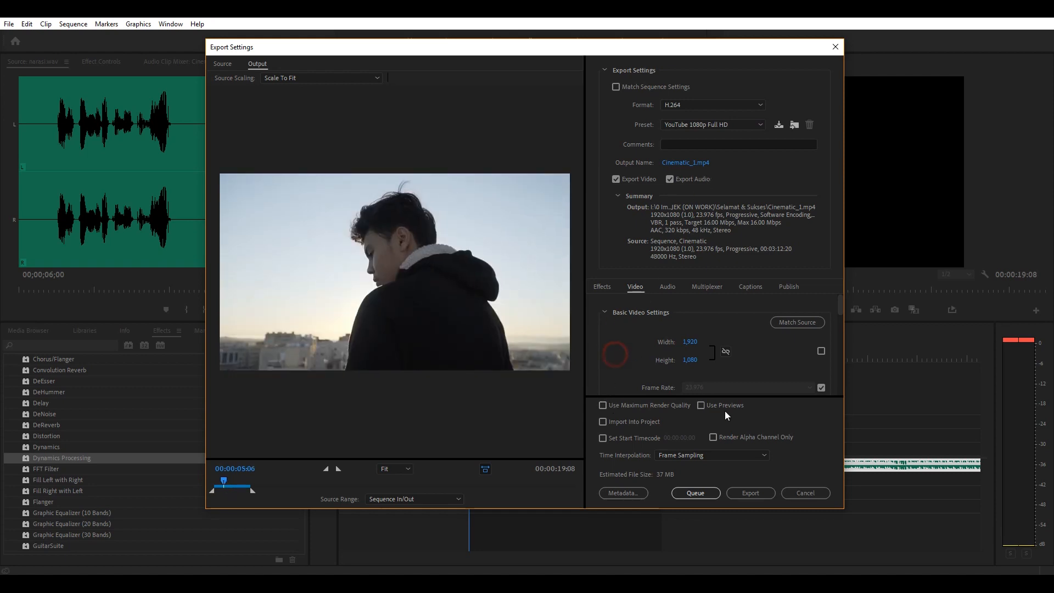
click(752, 494)
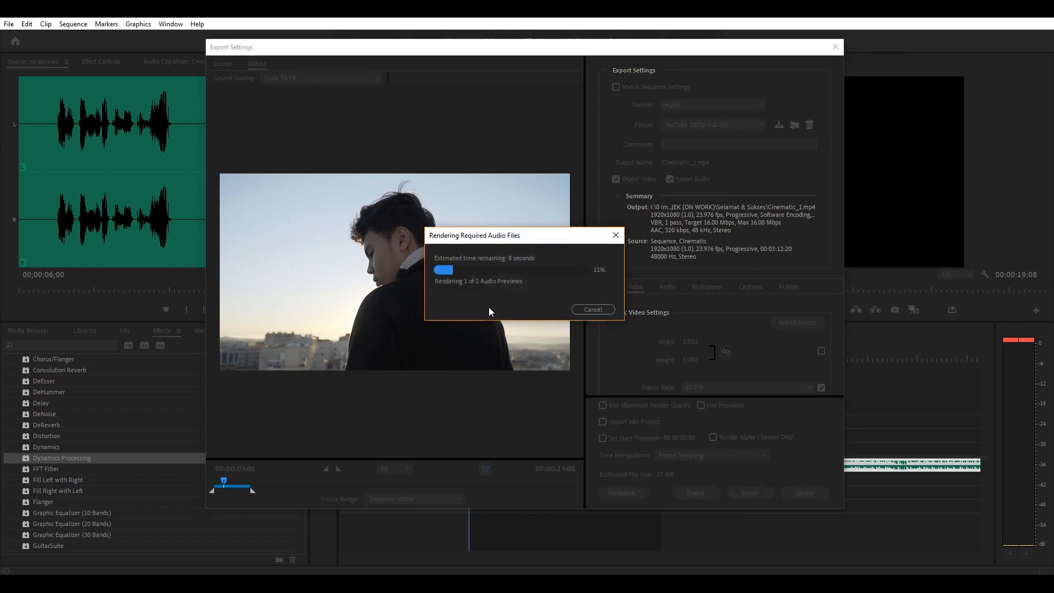